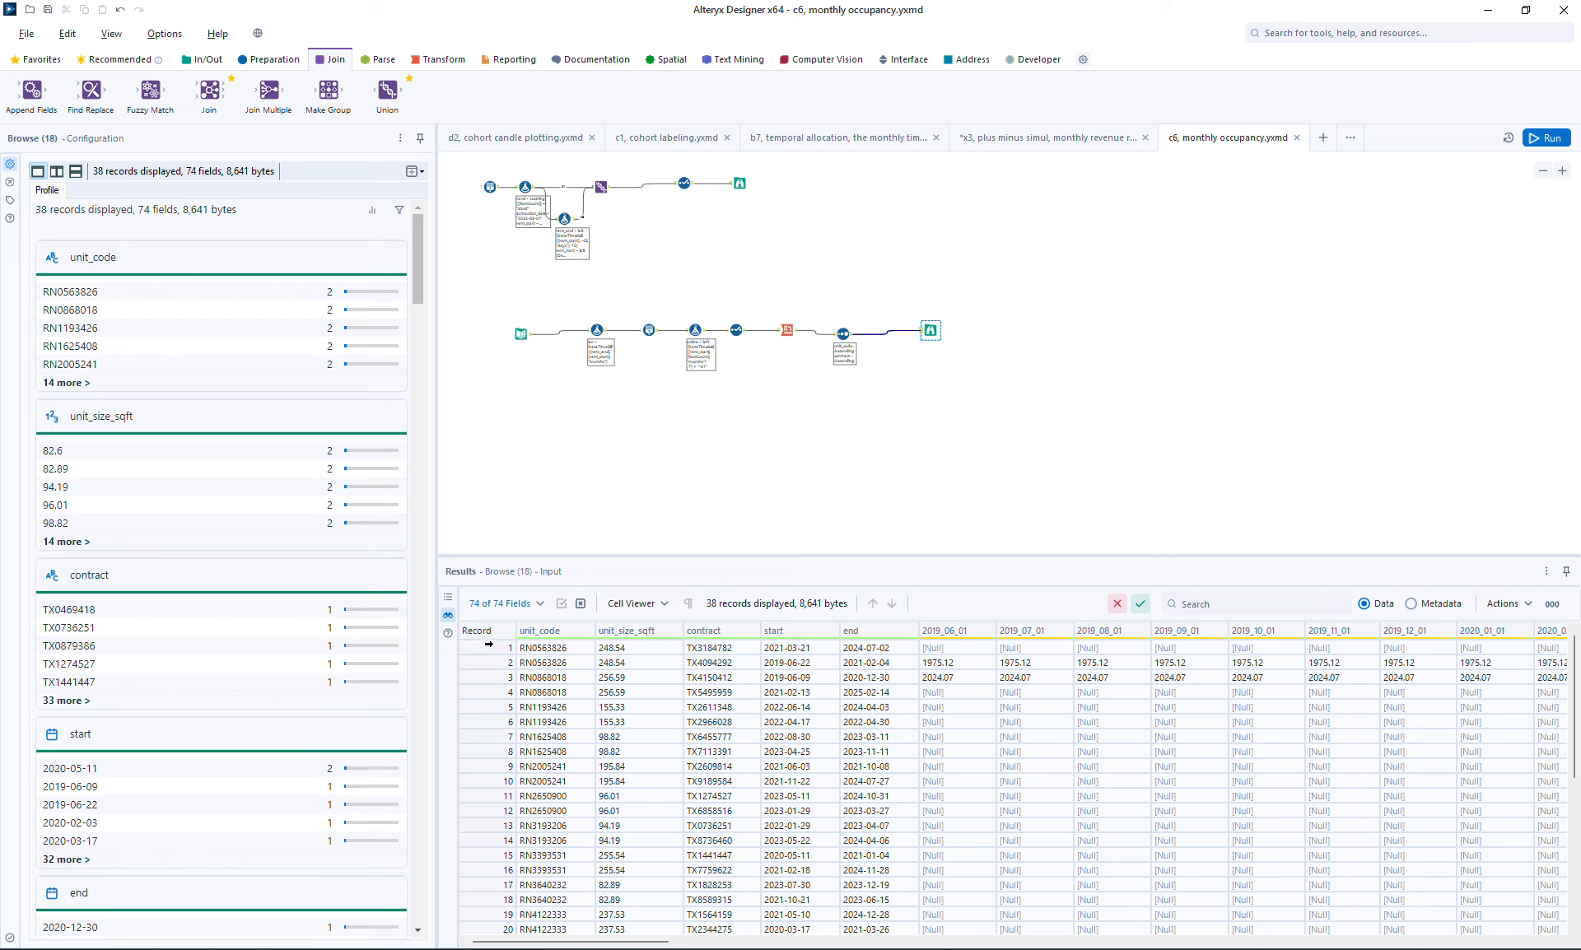
Examine the first two contract records of unit RN0563826 across all the monthly value columns
{"action": "left_click", "coordinate": [489, 649]}
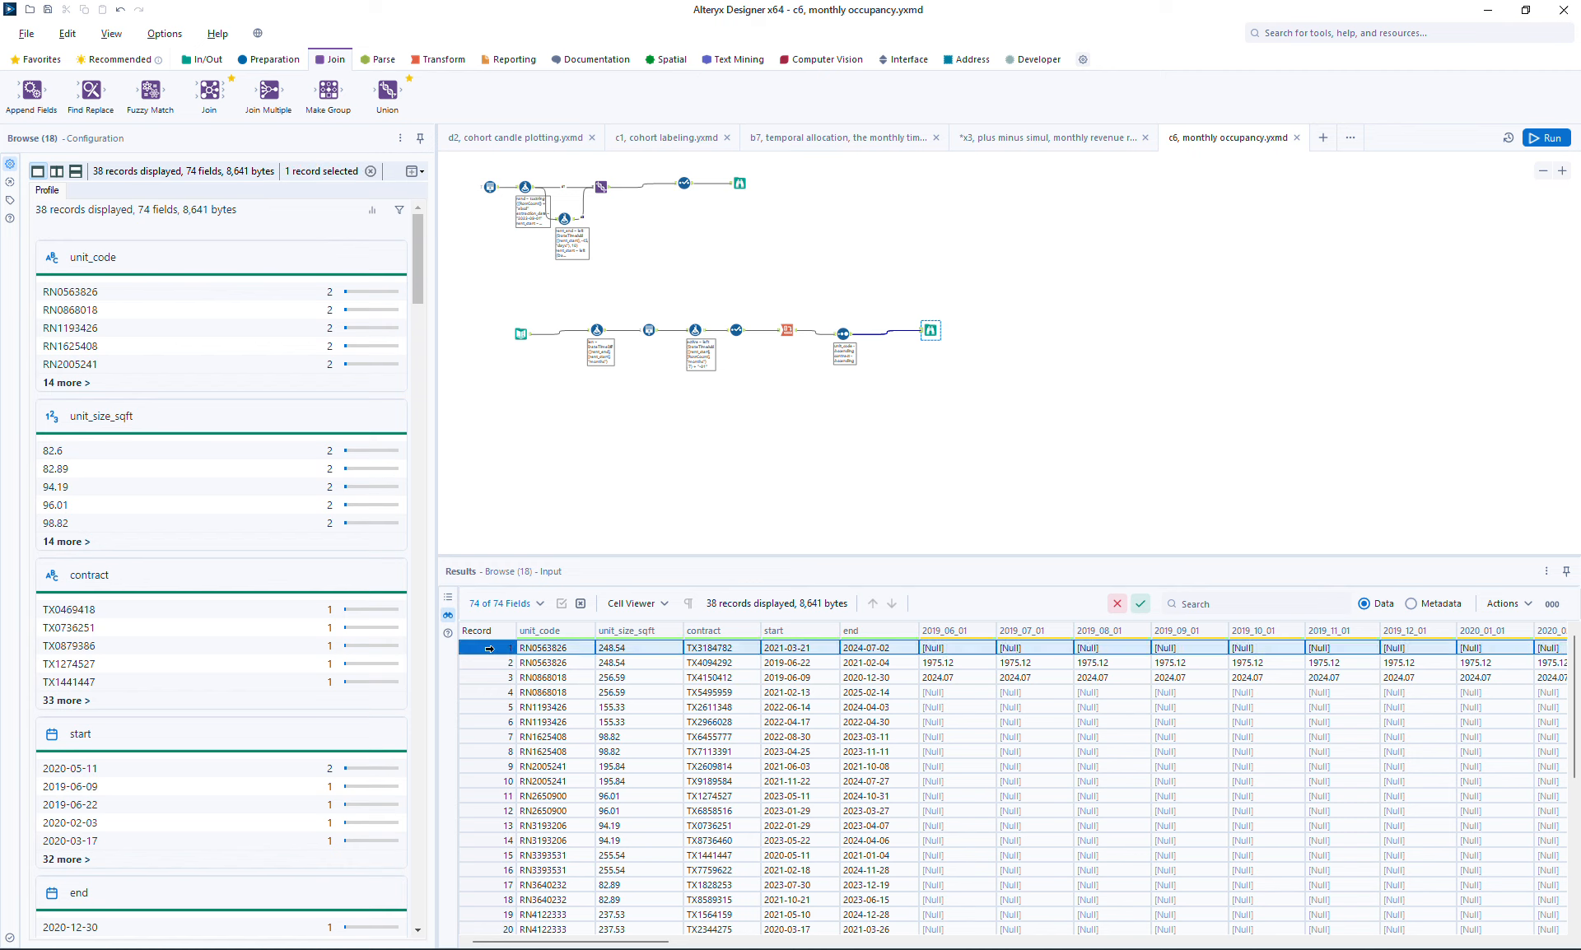
{"action": "left_click_drag", "start_coordinate": [489, 649], "coordinate": [490, 662]}
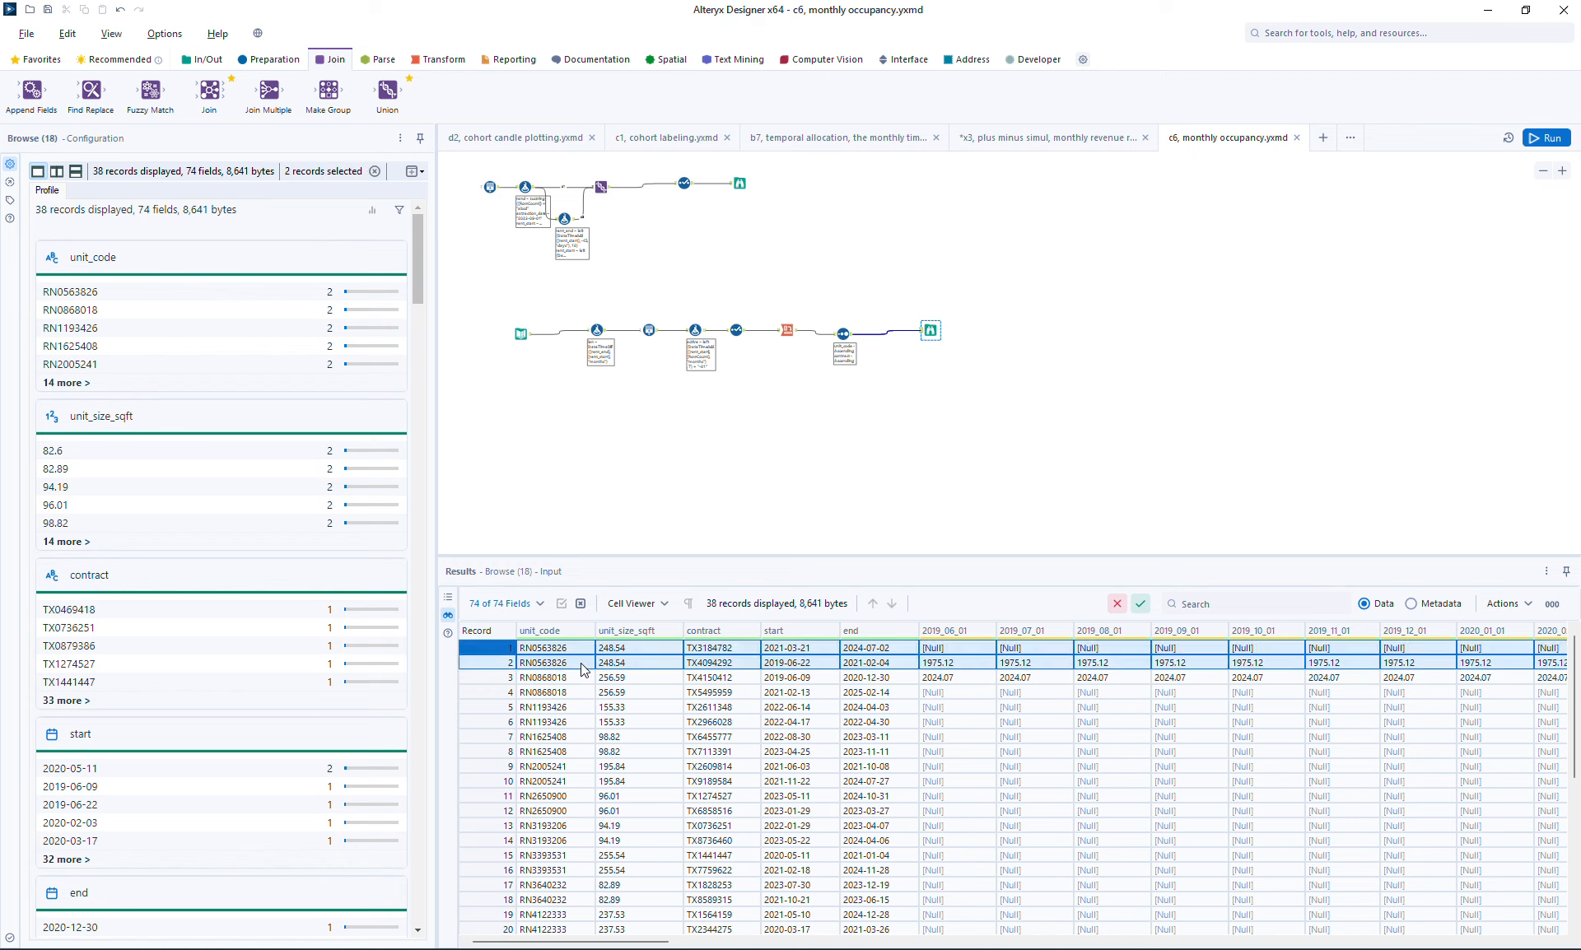
{"action": "left_click", "coordinate": [476, 650]}
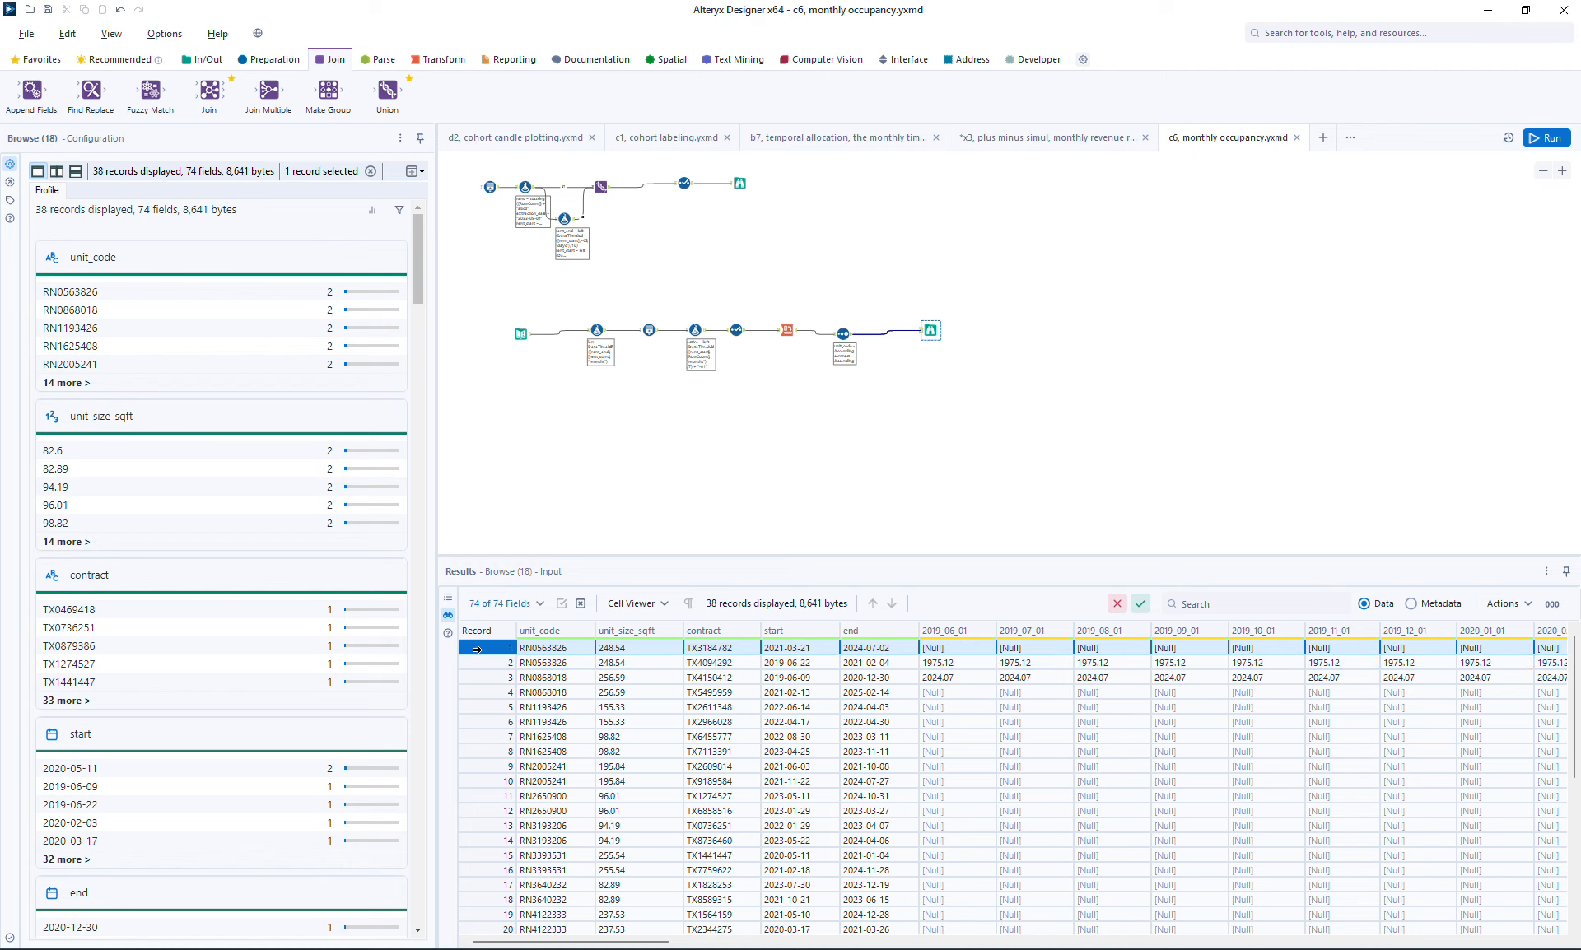
{"action": "left_click_drag", "start_coordinate": [477, 650], "coordinate": [477, 657]}
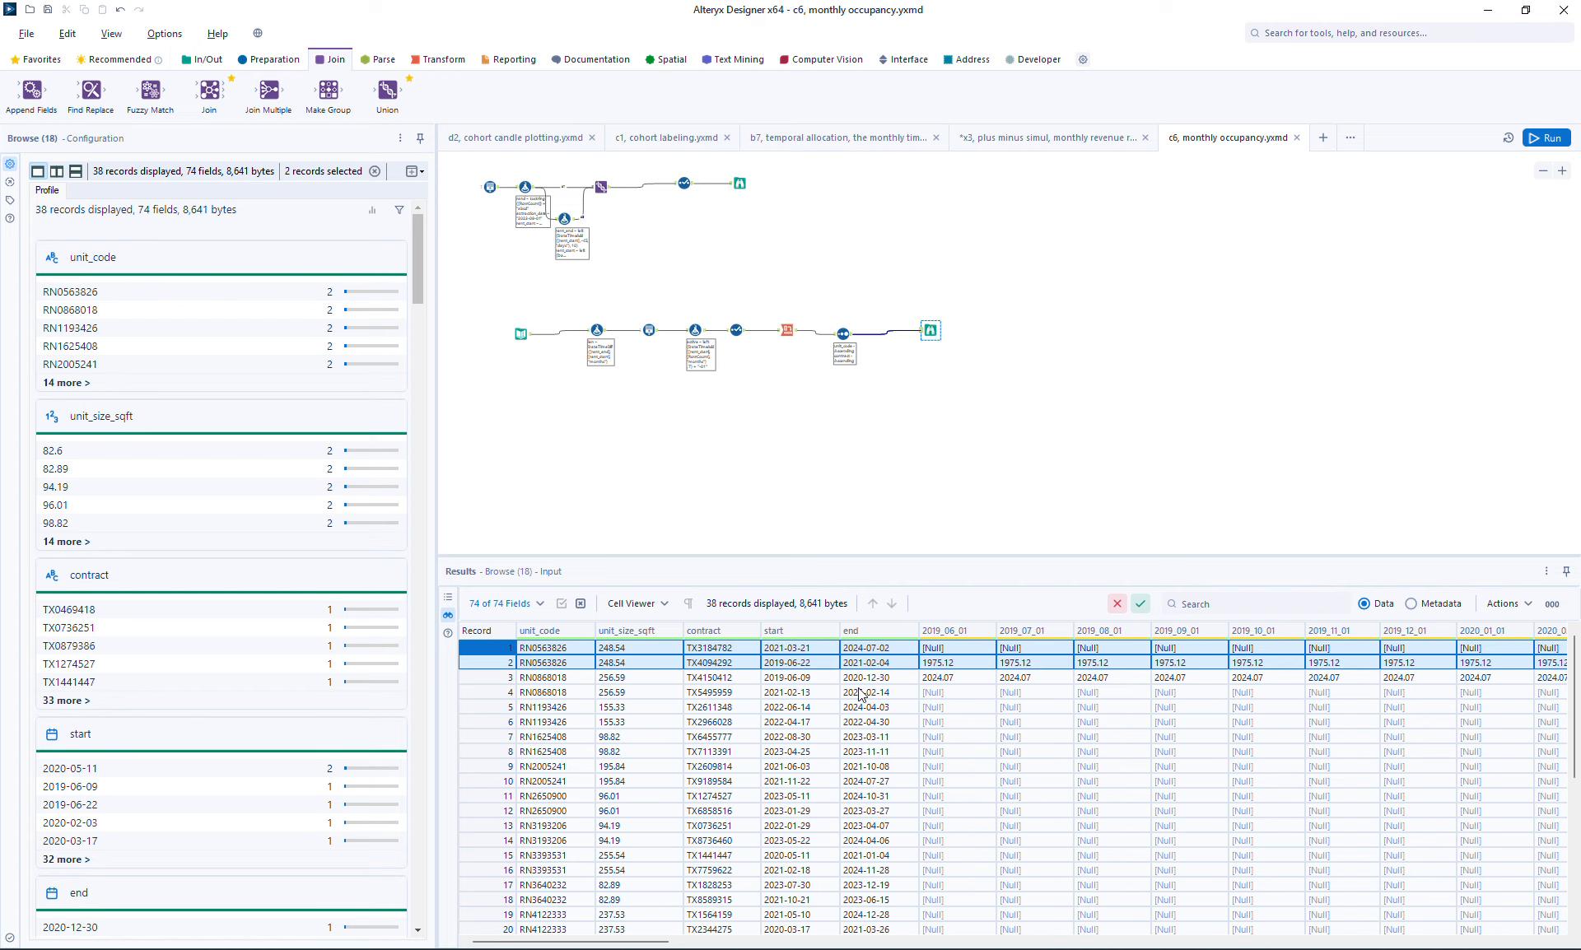
{"action": "left_click_drag", "start_coordinate": [634, 943], "coordinate": [660, 945]}
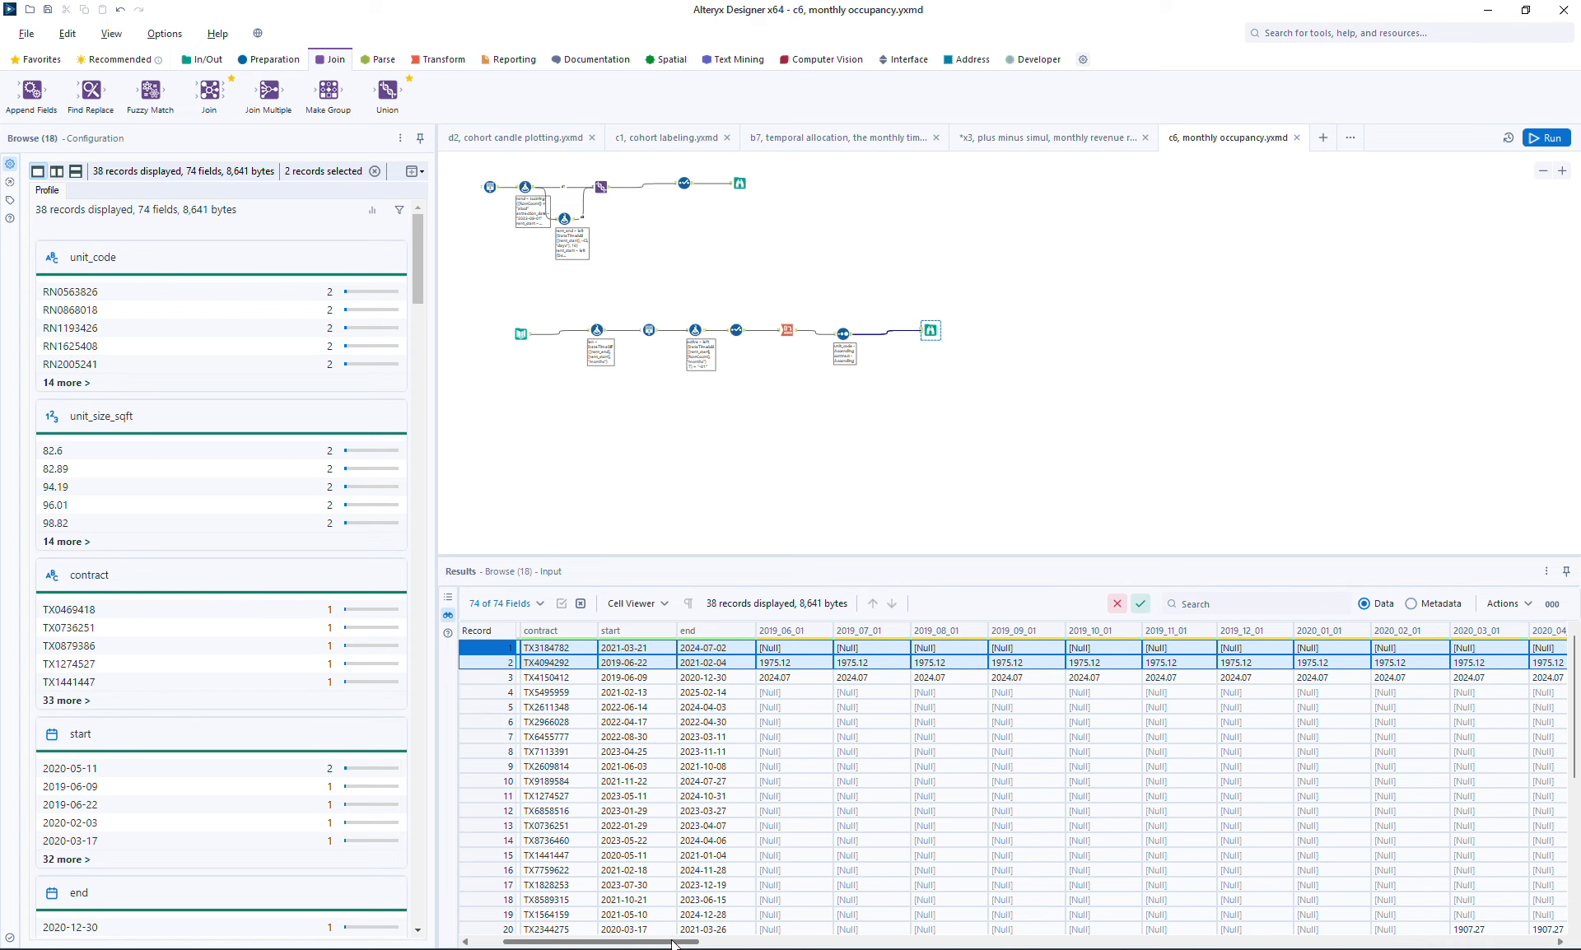
{"action": "left_click_drag", "start_coordinate": [673, 945], "coordinate": [917, 947]}
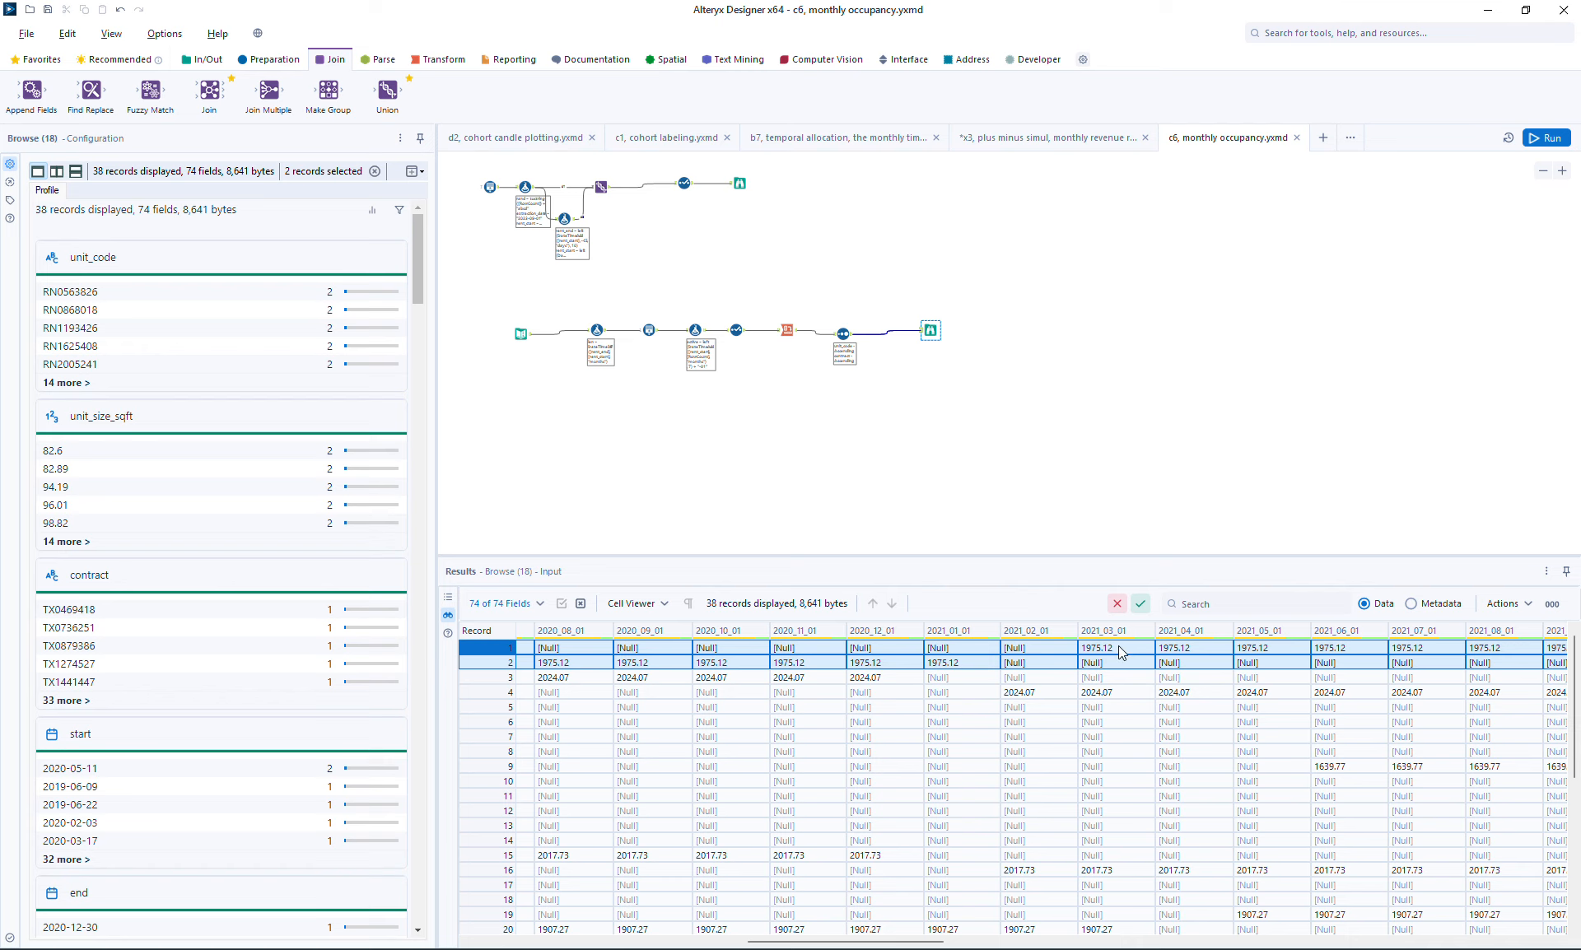
{"action": "left_click_drag", "start_coordinate": [788, 943], "coordinate": [1370, 943]}
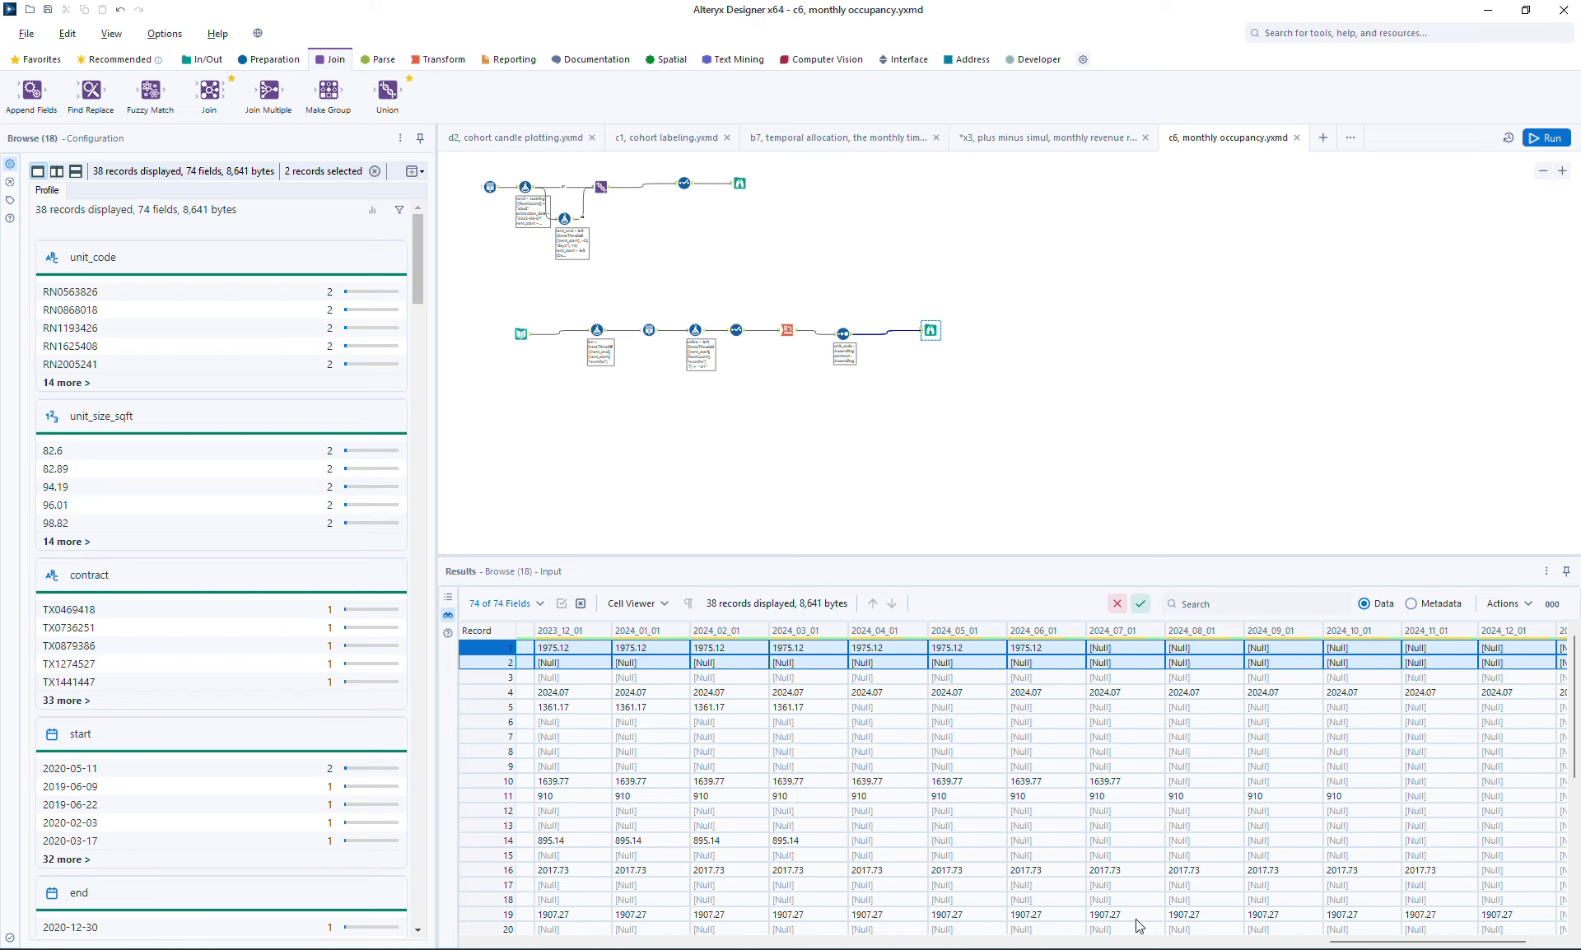
{"action": "left_click_drag", "start_coordinate": [1373, 944], "coordinate": [1466, 944]}
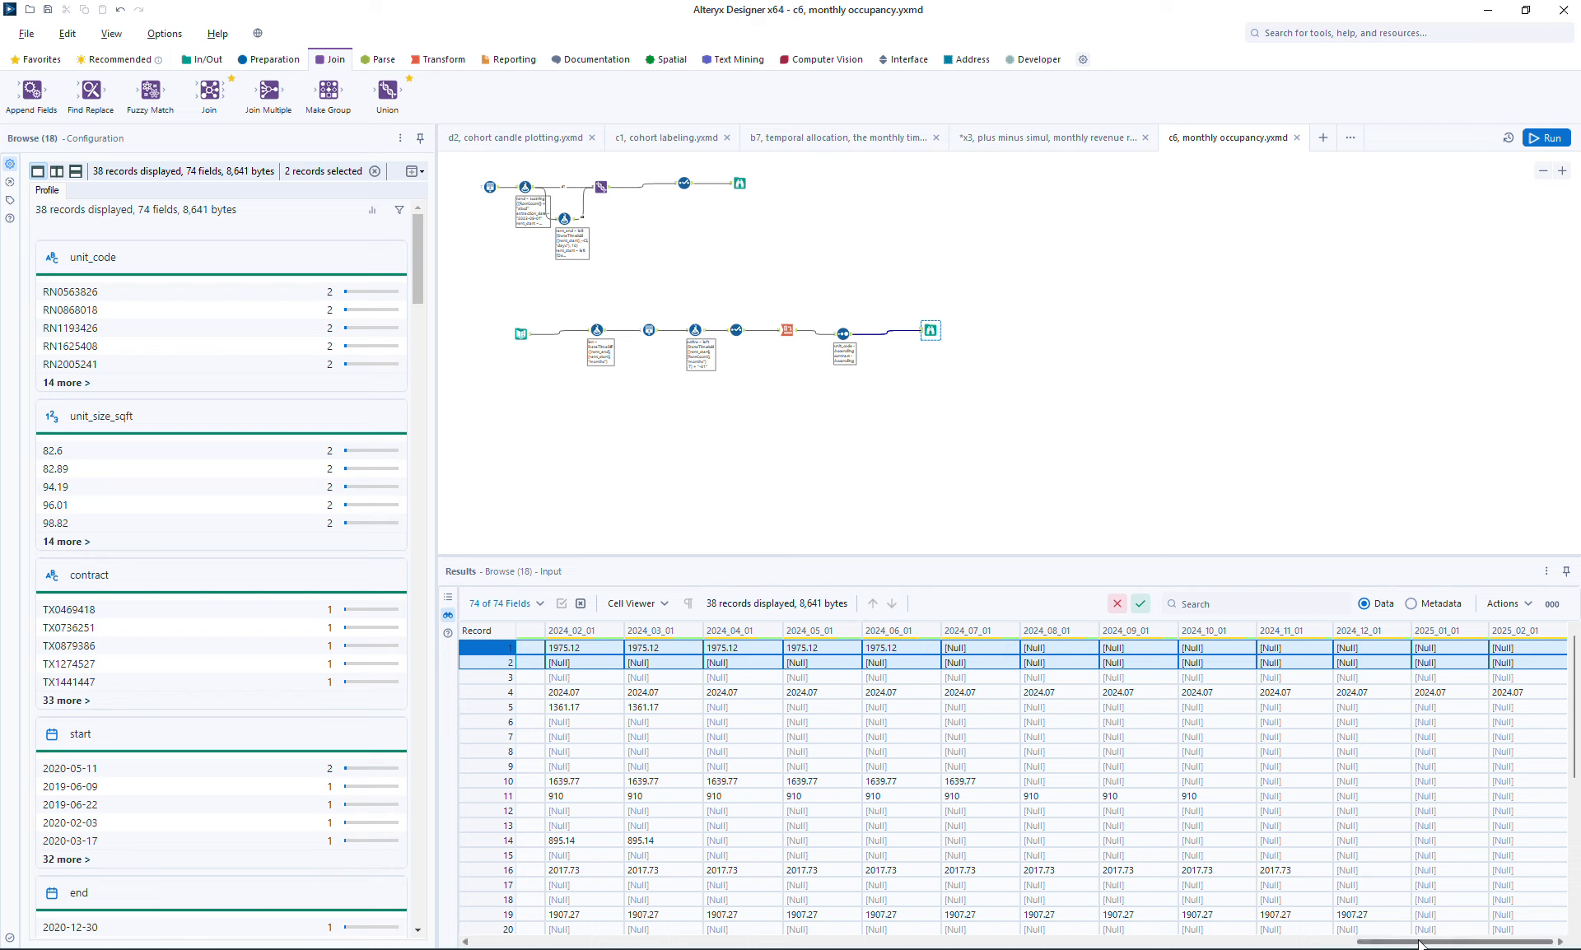
{"action": "left_click_drag", "start_coordinate": [1423, 945], "coordinate": [590, 939]}
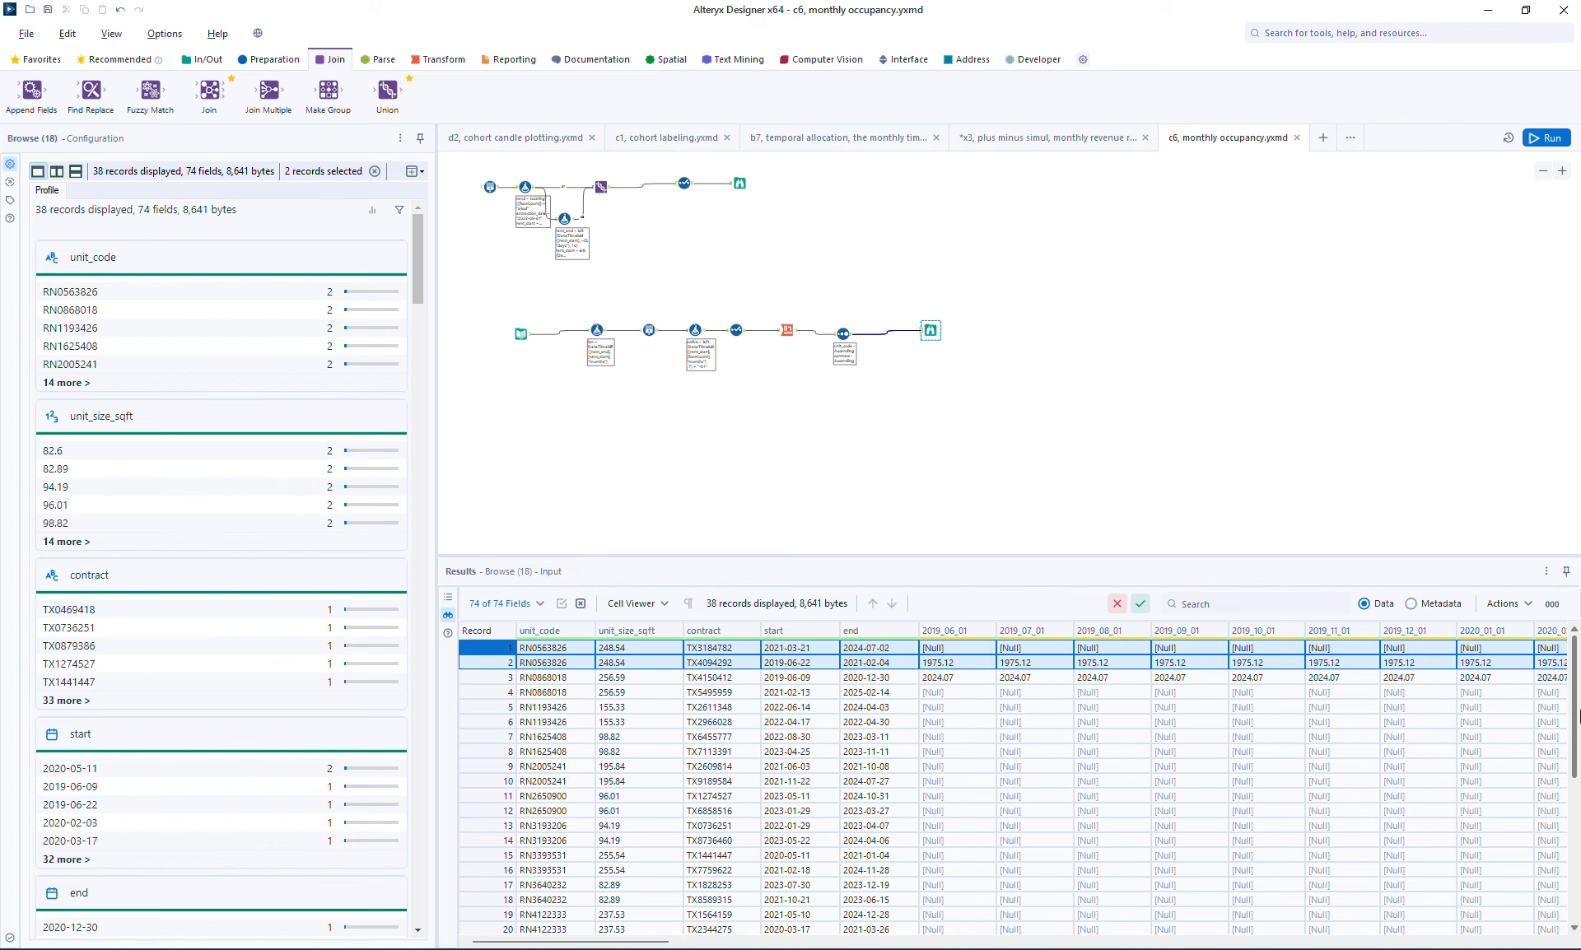
Examine the 2019_06_01 and 2021_11_01 column profiles and compare the monthly values across the unit records
{"action": "mouse_move", "coordinate": [1576, 707]}
{"action": "left_mouse_down"}
{"action": "mouse_move", "coordinate": [1579, 821]}
{"action": "mouse_move", "coordinate": [1577, 692]}
{"action": "left_mouse_up"}
{"action": "left_click", "coordinate": [939, 638]}
{"action": "left_click_drag", "start_coordinate": [943, 663], "coordinate": [947, 678]}
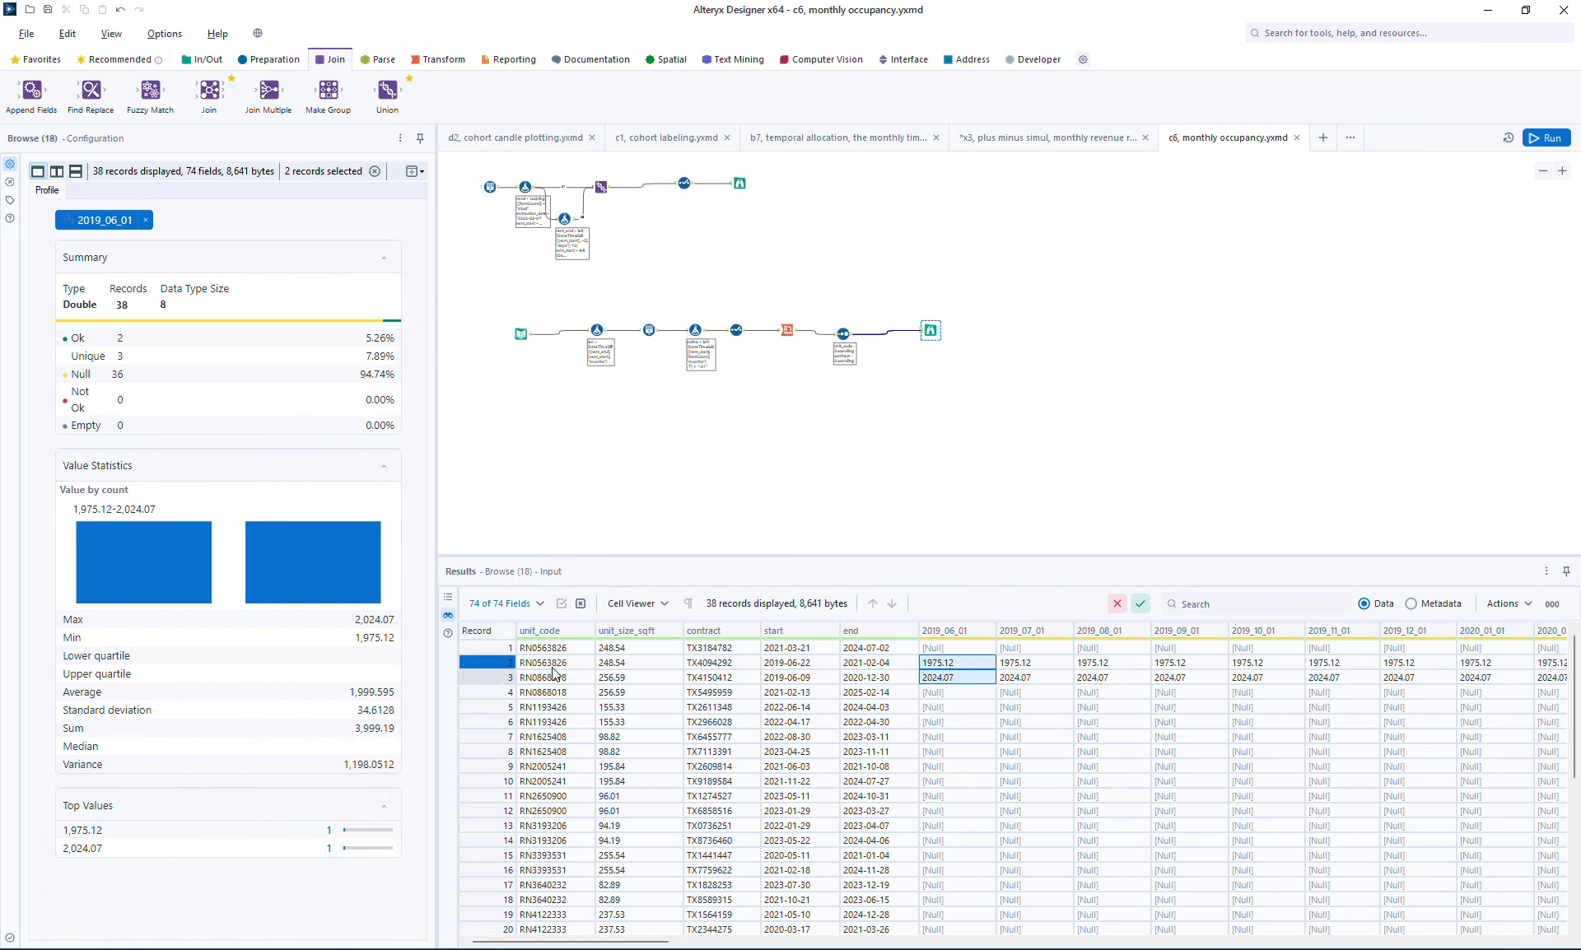
{"action": "left_click_drag", "start_coordinate": [1571, 713], "coordinate": [1575, 649]}
{"action": "left_click_drag", "start_coordinate": [659, 941], "coordinate": [1046, 941]}
{"action": "left_click", "coordinate": [1129, 639]}
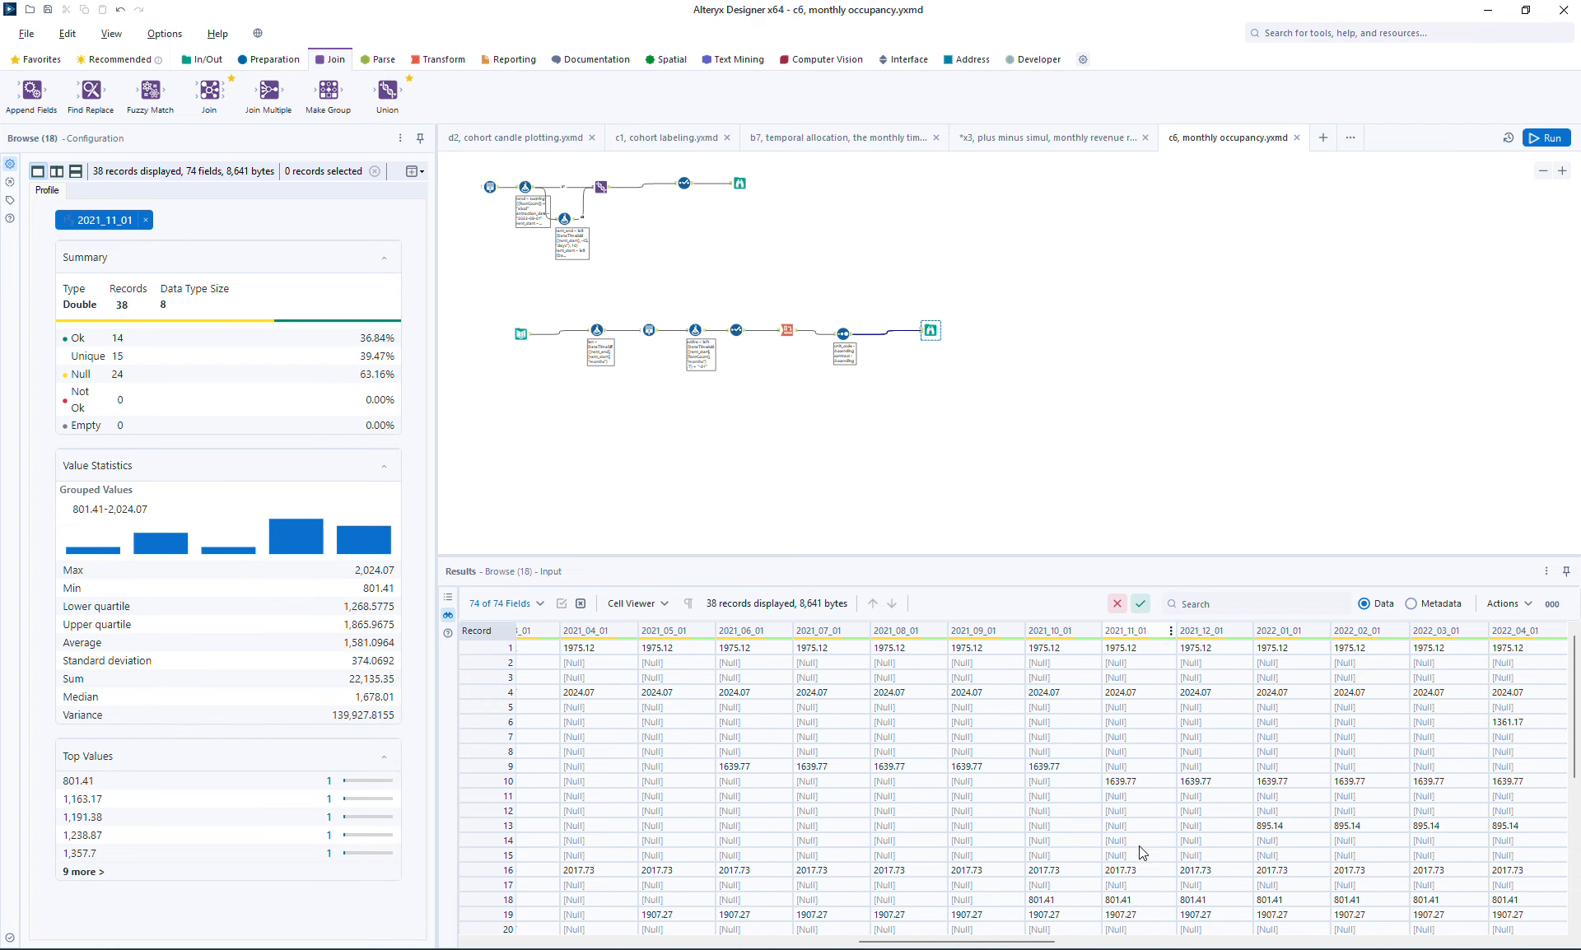
{"action": "left_click_drag", "start_coordinate": [1576, 758], "coordinate": [1571, 696]}
{"action": "scroll", "coordinate": [1017, 929], "scroll_direction": "left", "scroll_amount": 6}
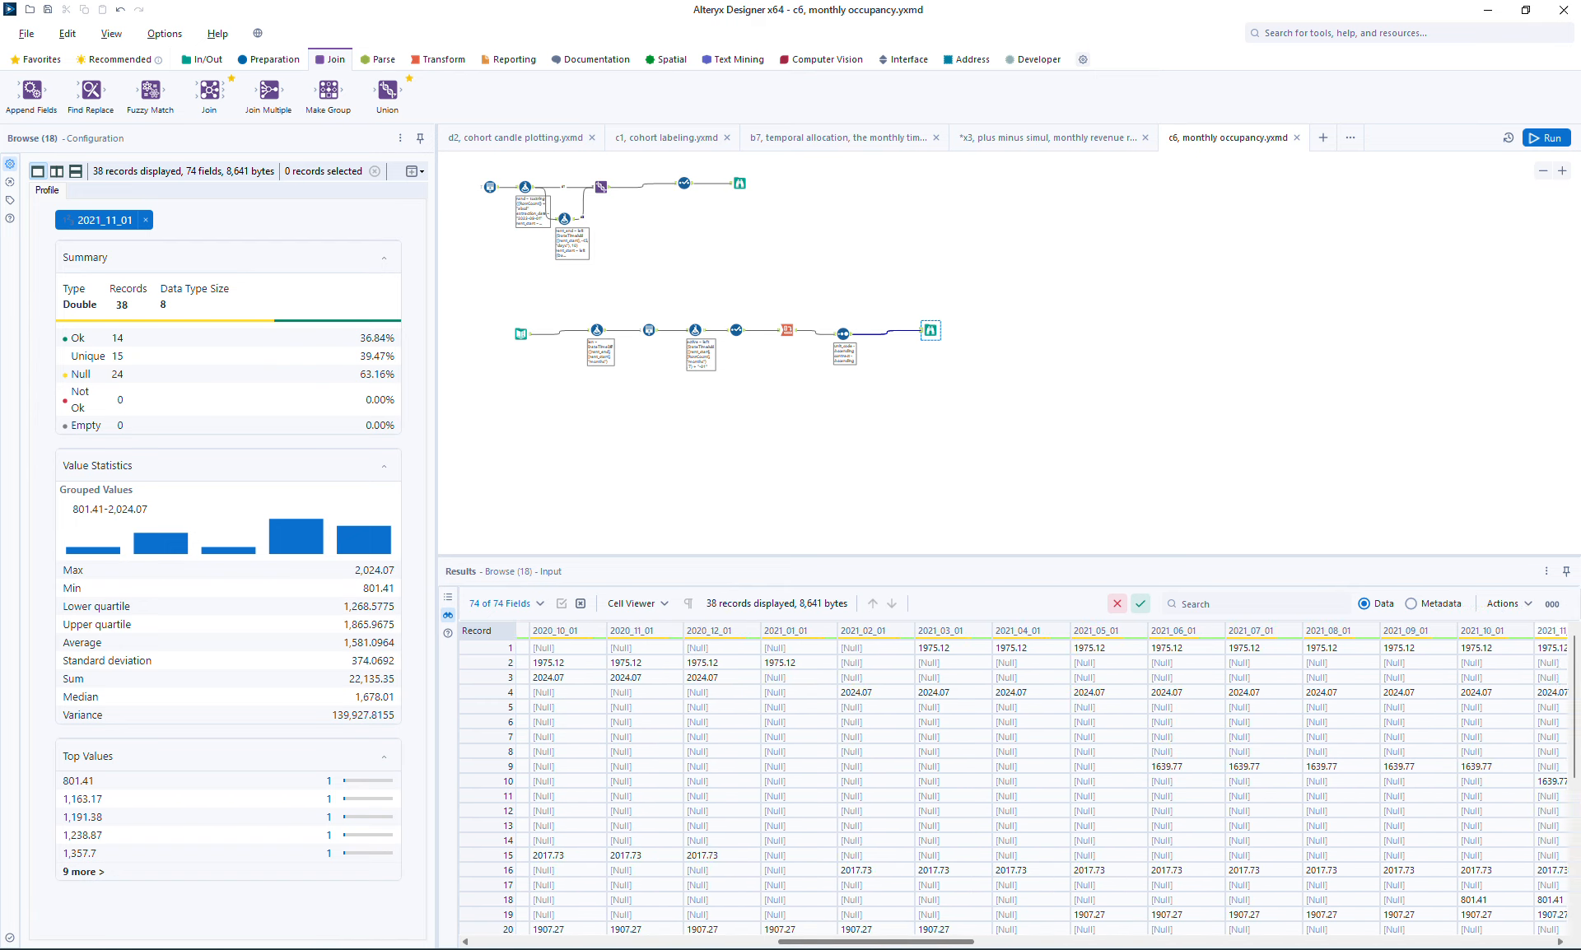
{"action": "scroll", "coordinate": [960, 682], "scroll_direction": "left", "scroll_amount": 10}
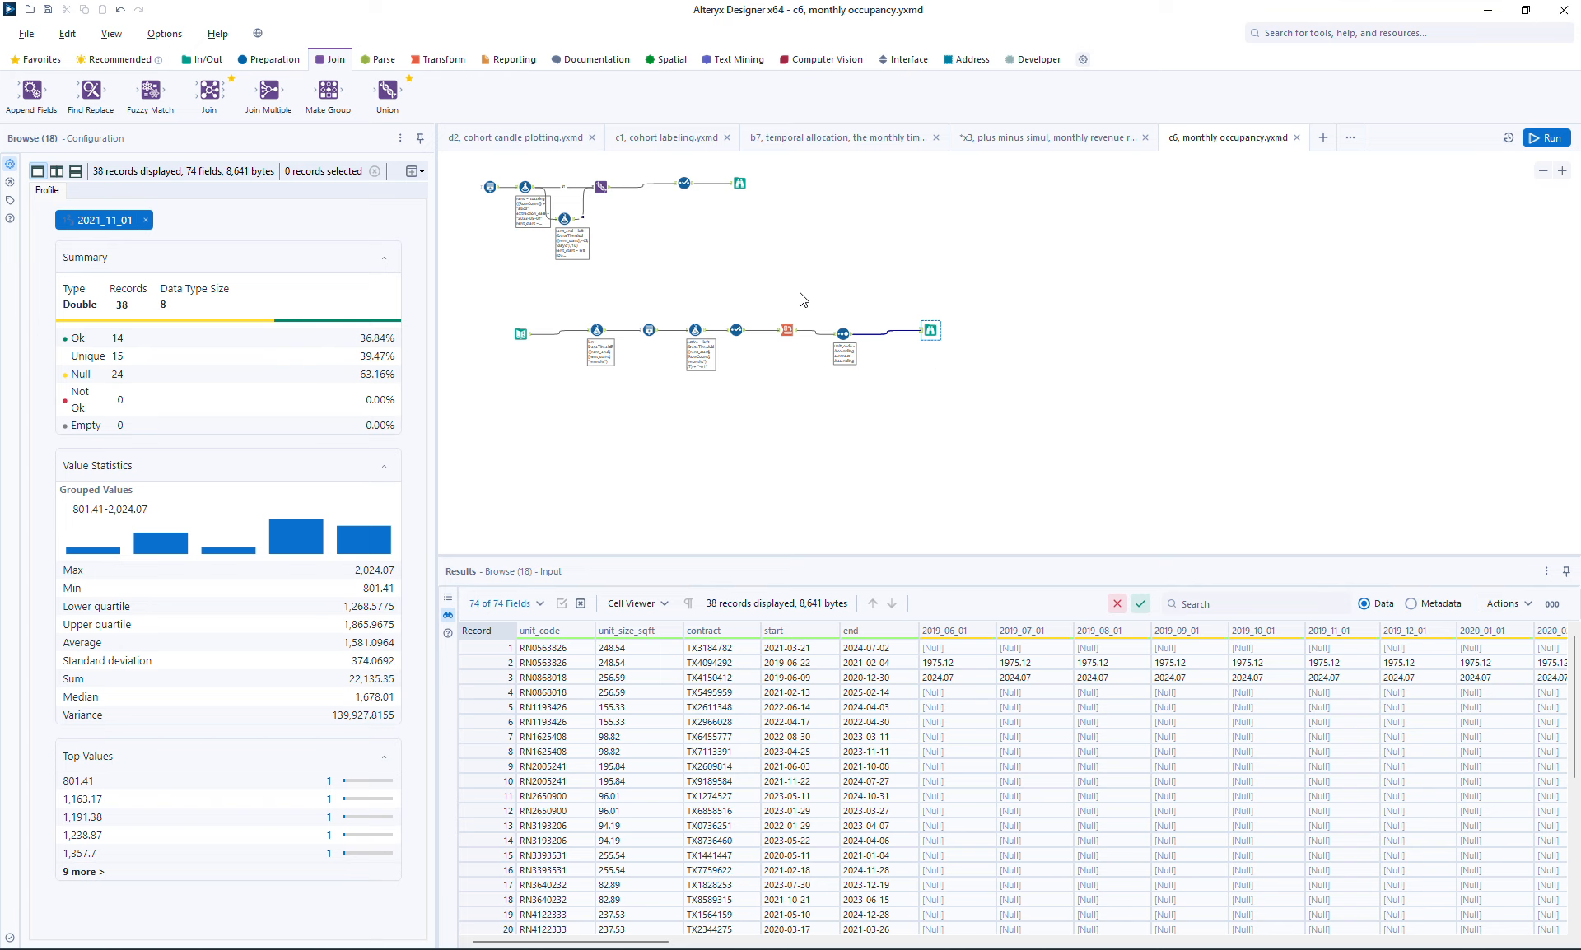
Add a Transpose tool on a second branch from the Sort tool, below the existing Browse tool
{"action": "left_click", "coordinate": [437, 62]}
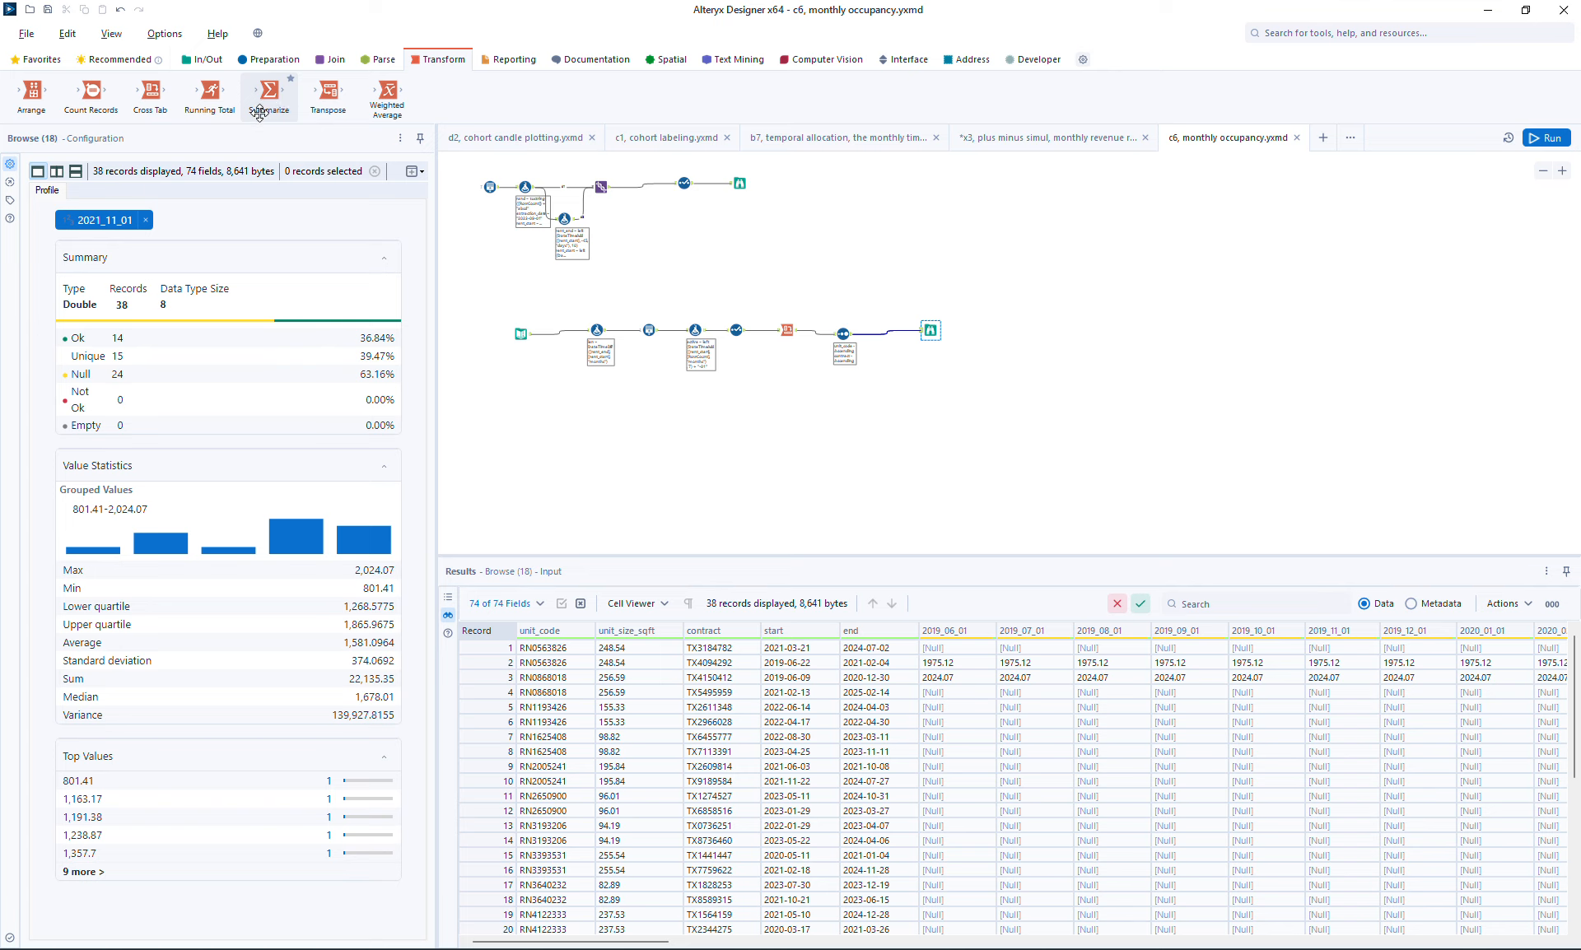
{"action": "left_click_drag", "start_coordinate": [268, 97], "coordinate": [384, 10]}
{"action": "left_click_drag", "start_coordinate": [328, 92], "coordinate": [915, 386]}
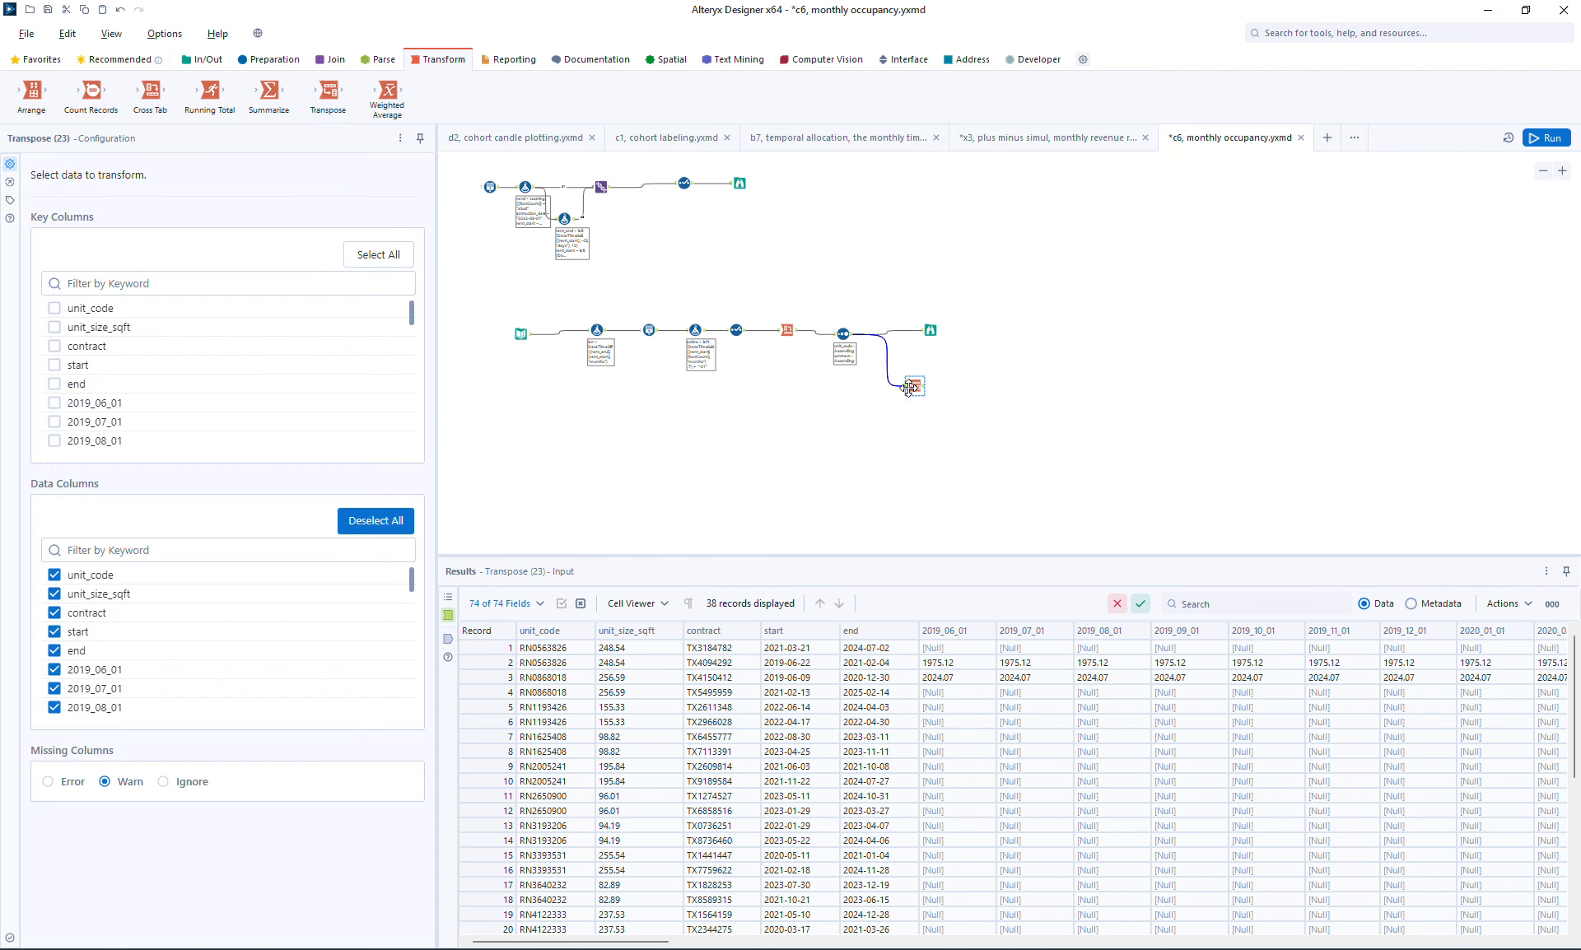
Set unit_code and unit_size_sqft as the Transpose key columns and exclude contract, start and end from the data columns
{"action": "left_click", "coordinate": [98, 313]}
{"action": "left_click", "coordinate": [102, 329]}
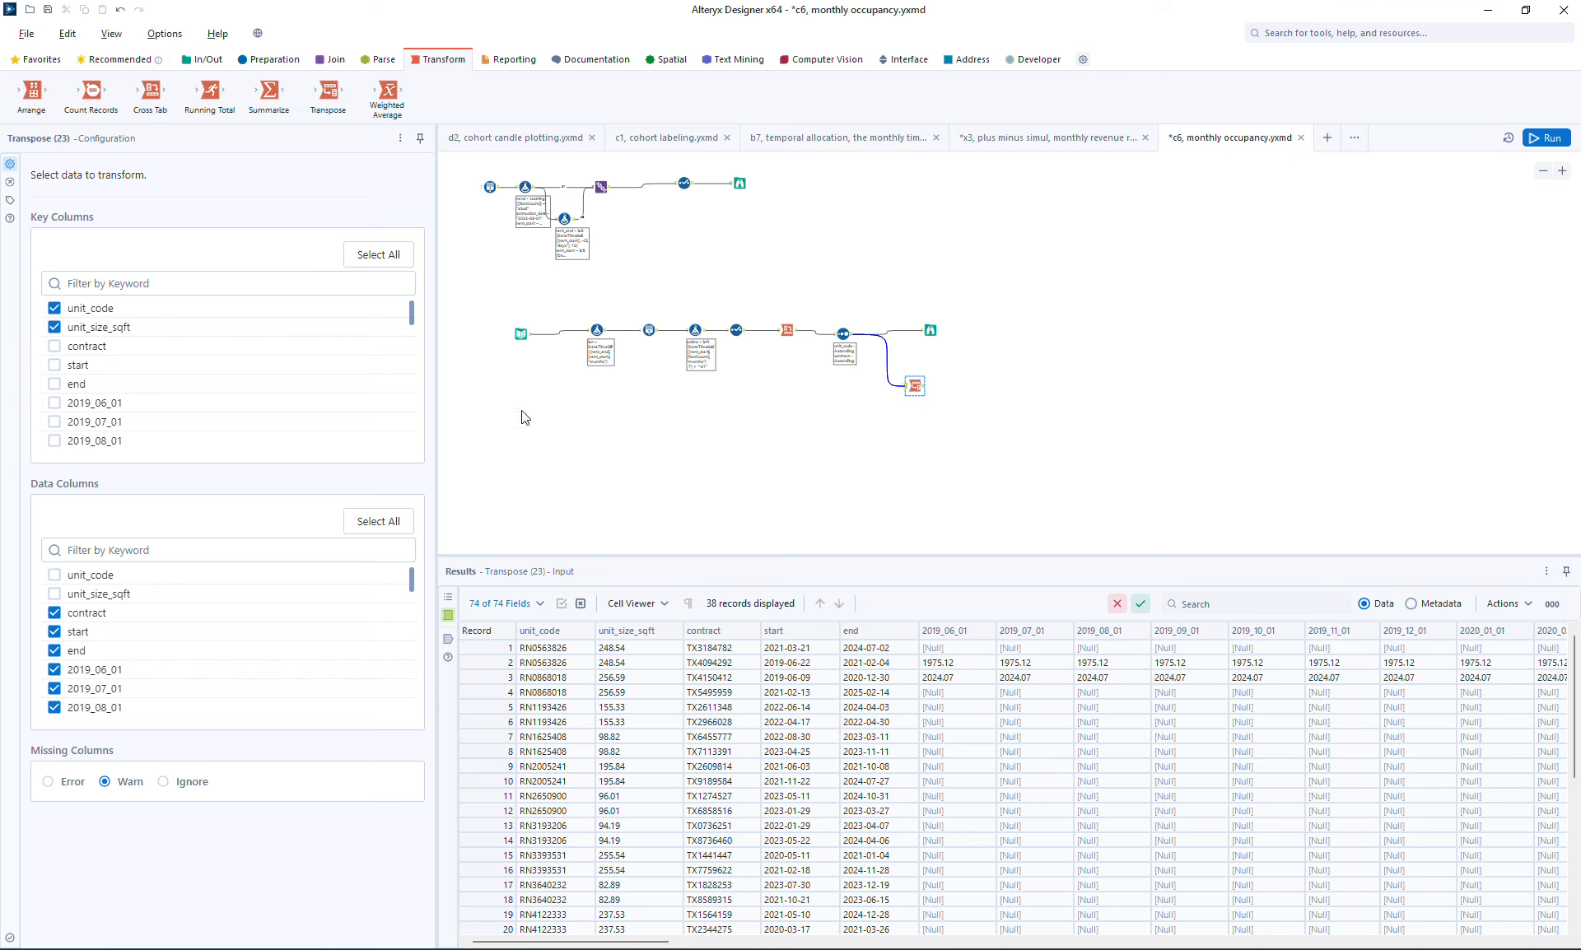
{"action": "left_click", "coordinate": [83, 613]}
{"action": "left_click", "coordinate": [80, 632]}
{"action": "left_click", "coordinate": [80, 651]}
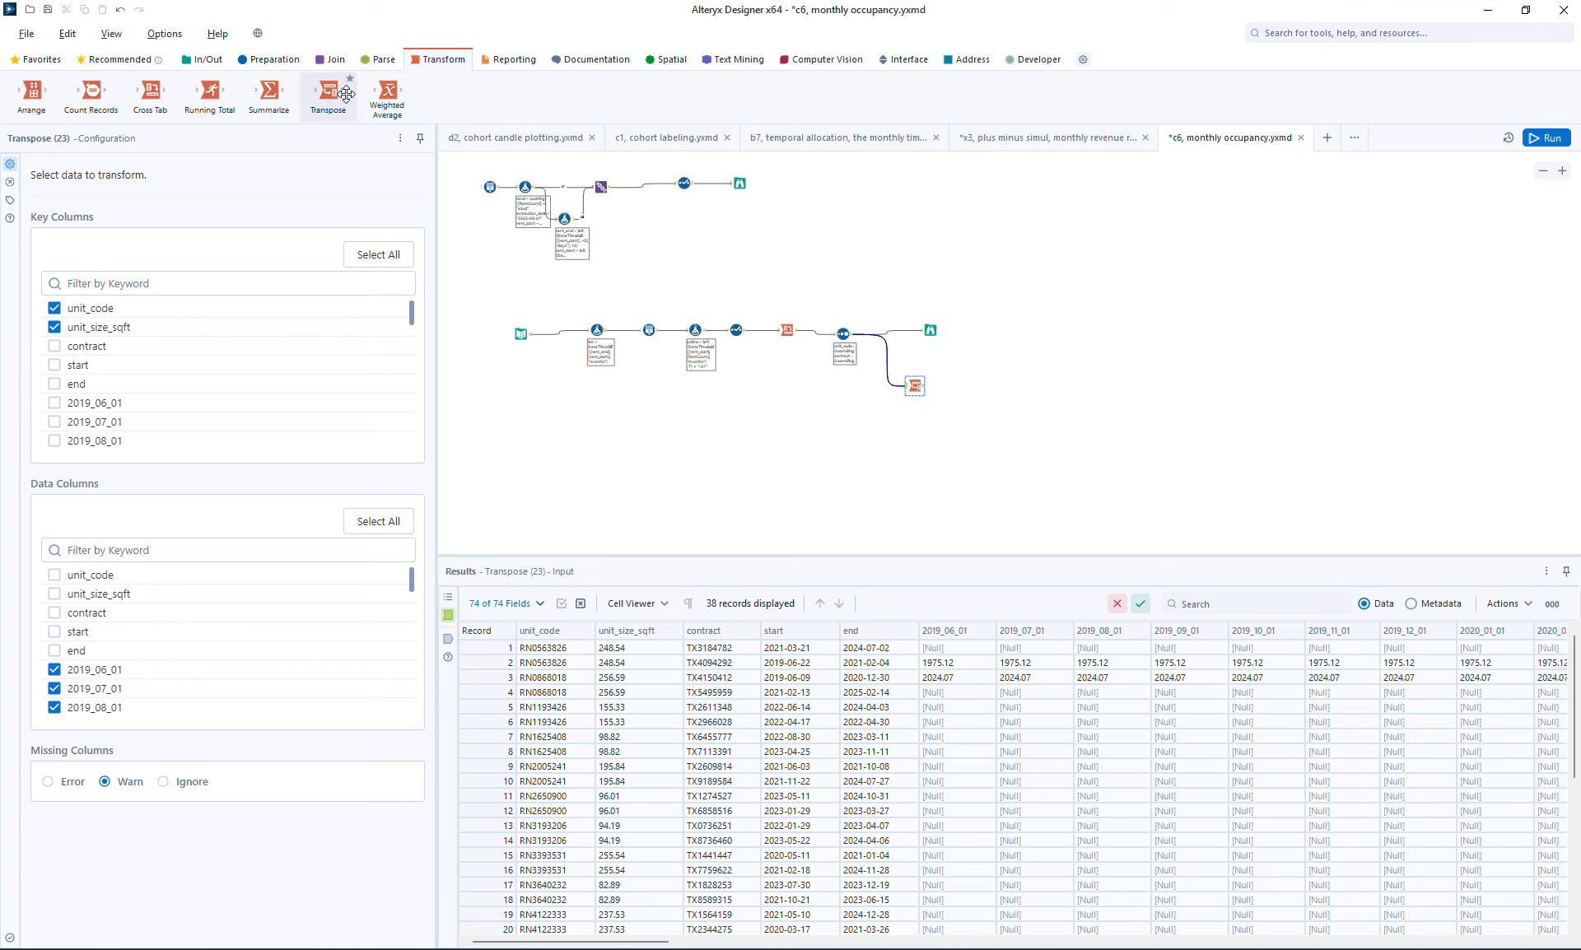
Connect a Select tool after the Transpose tool and add a Browse tool behind it
{"action": "left_click", "coordinate": [274, 61]}
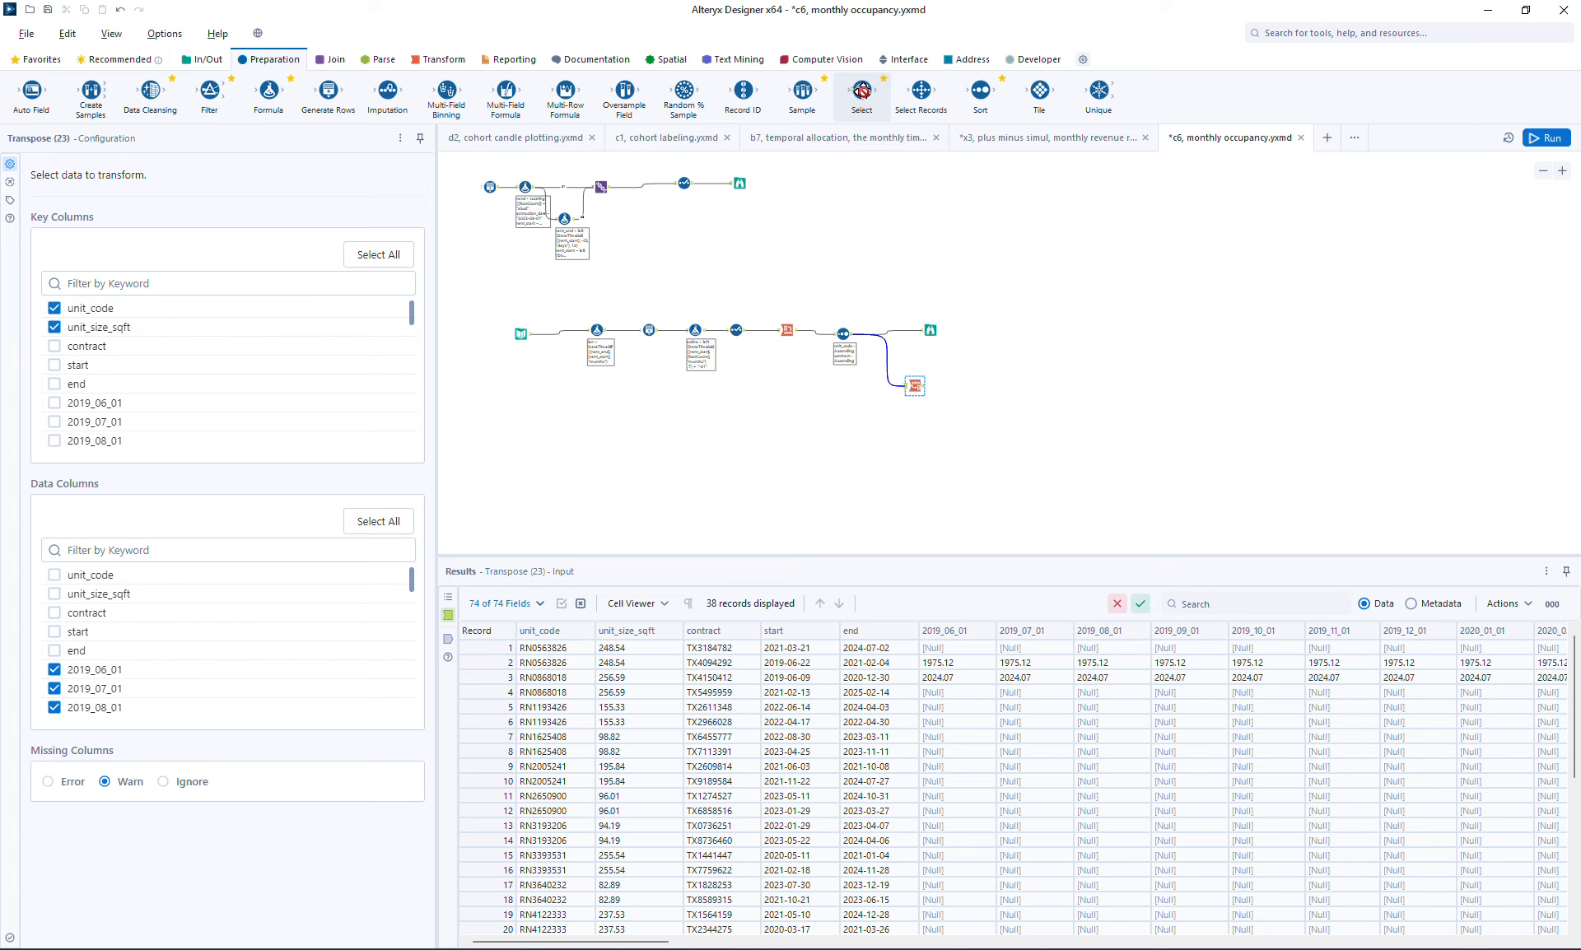
{"action": "left_click_drag", "start_coordinate": [862, 91], "coordinate": [965, 390]}
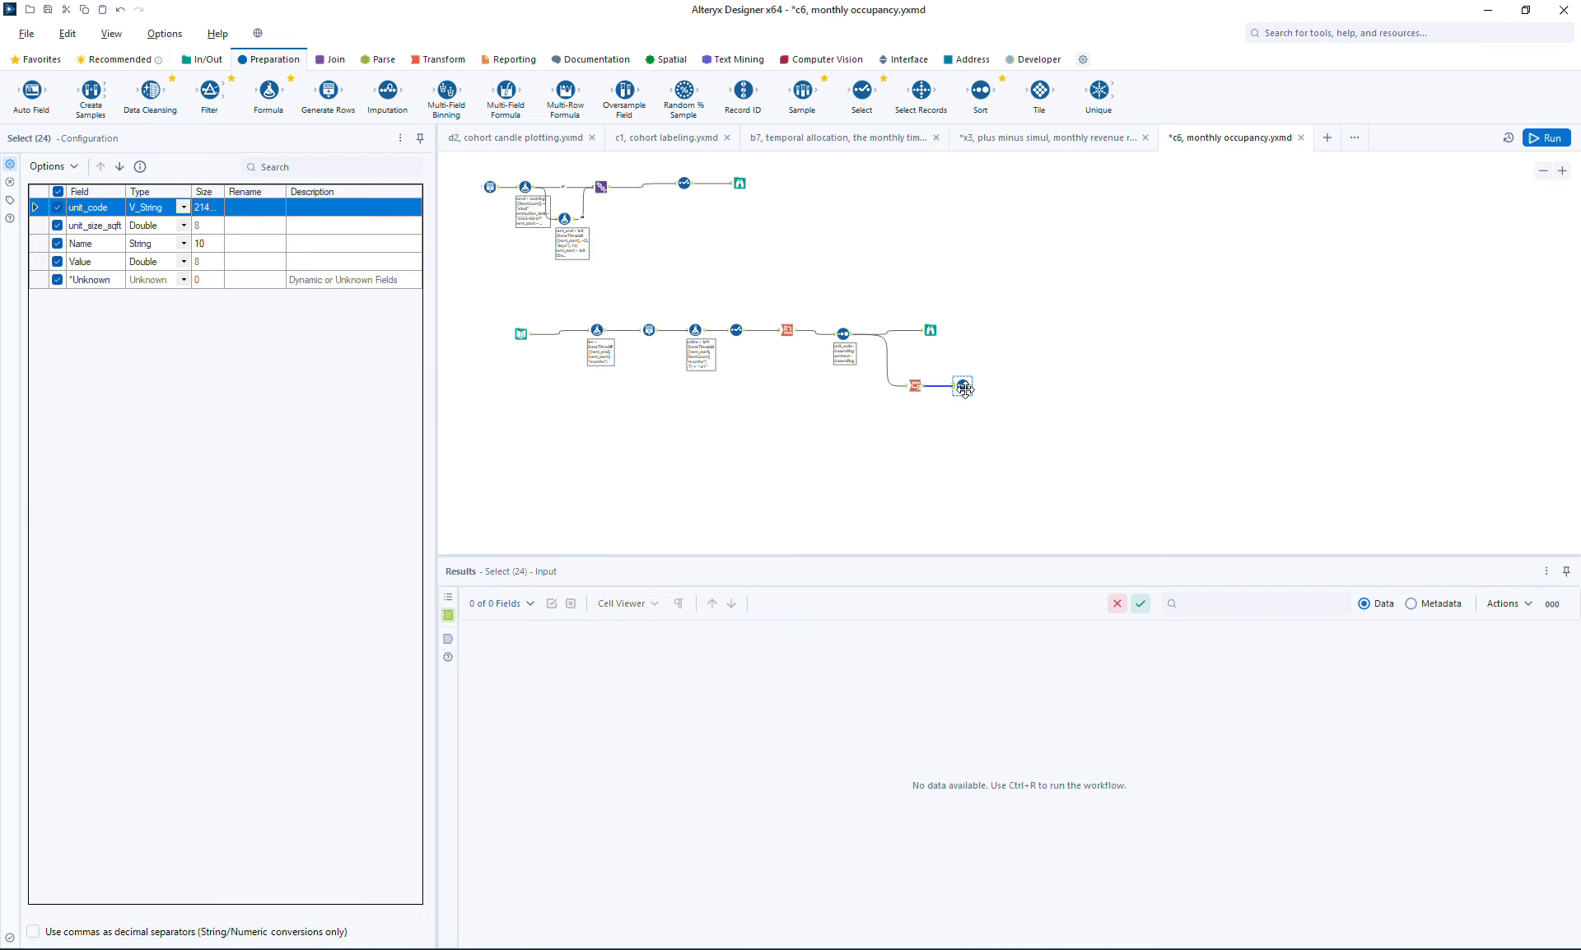
{"action": "key", "text": "ctrl+shift+b"}
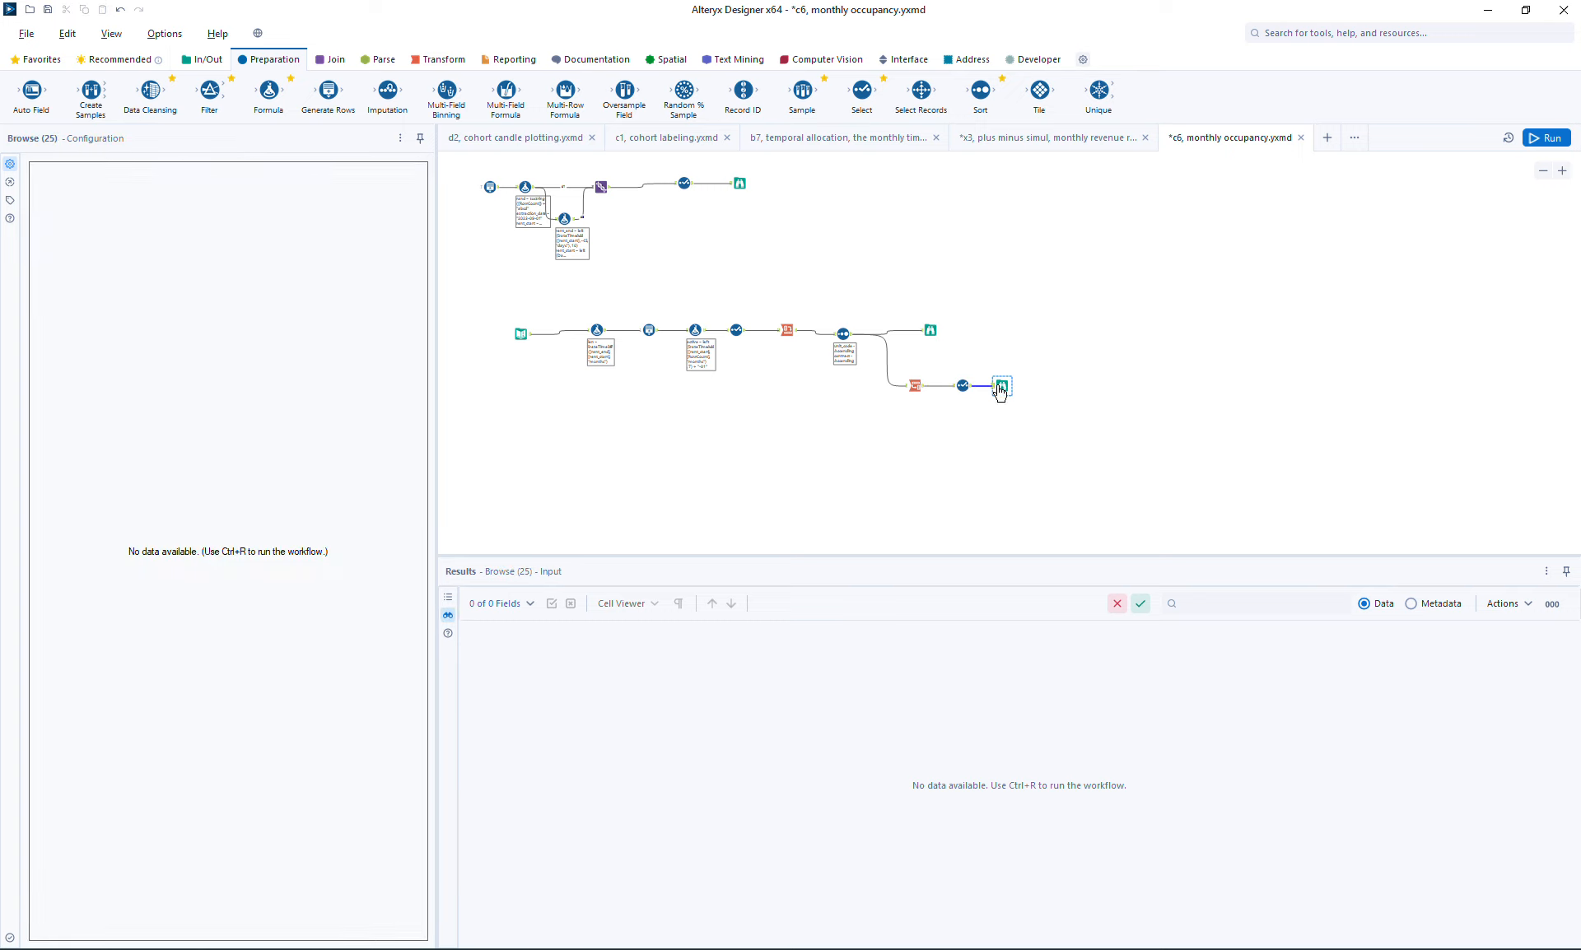
{"action": "left_click_drag", "start_coordinate": [1002, 387], "coordinate": [1035, 383]}
Run the workflow and inspect the transposed monthly records in the new Browse tool
{"action": "left_click", "coordinate": [963, 385]}
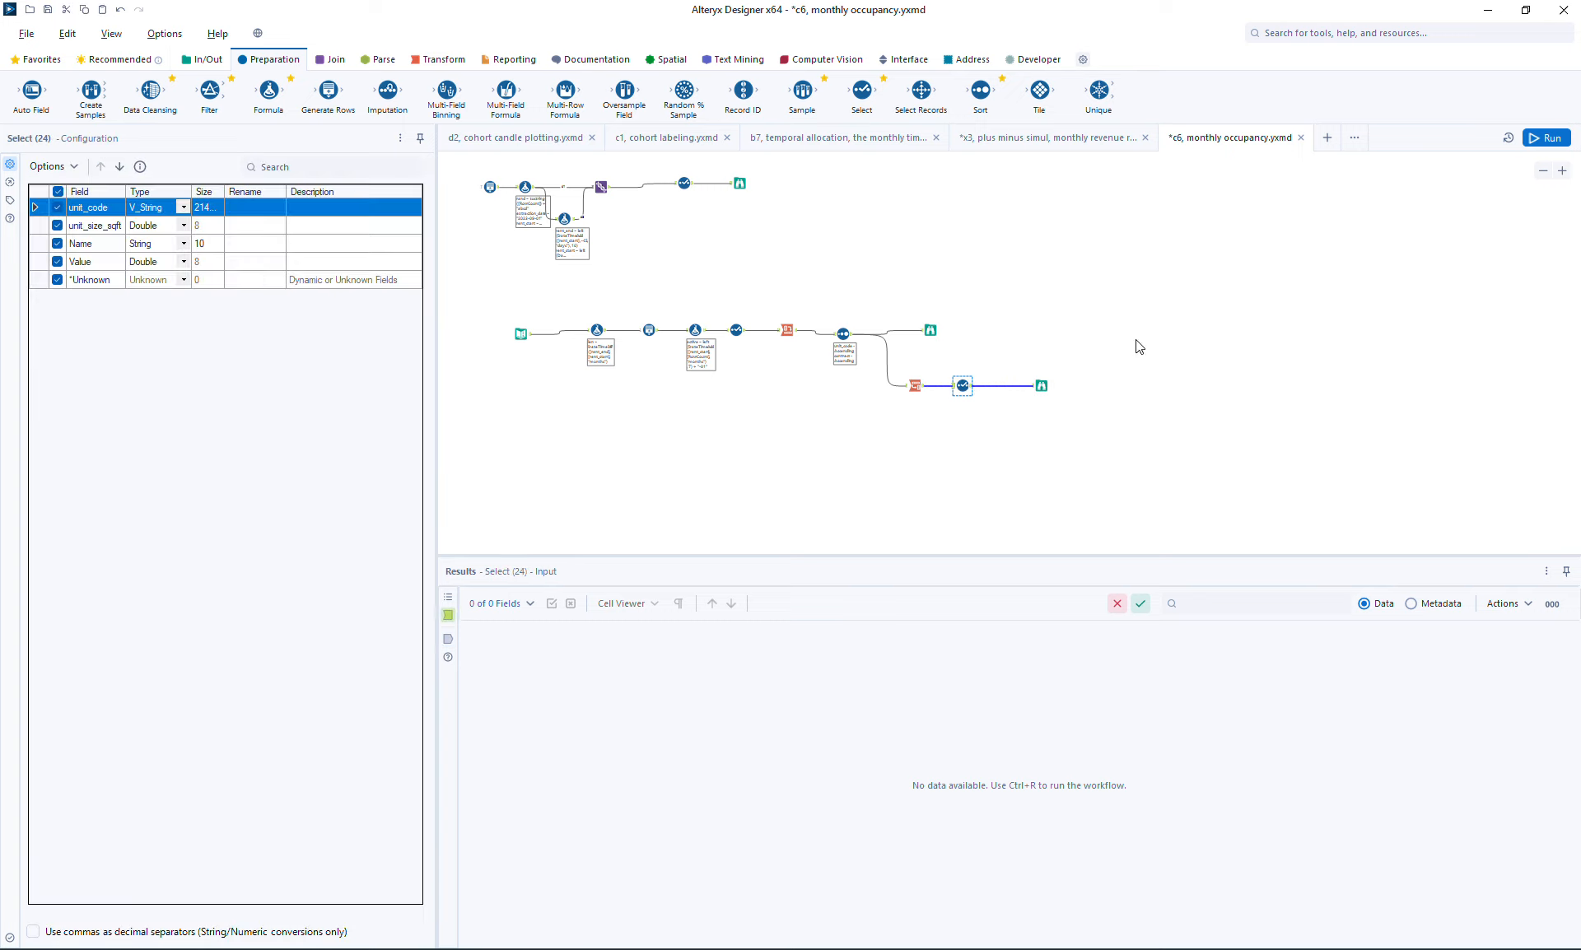
{"action": "left_click", "coordinate": [1540, 139]}
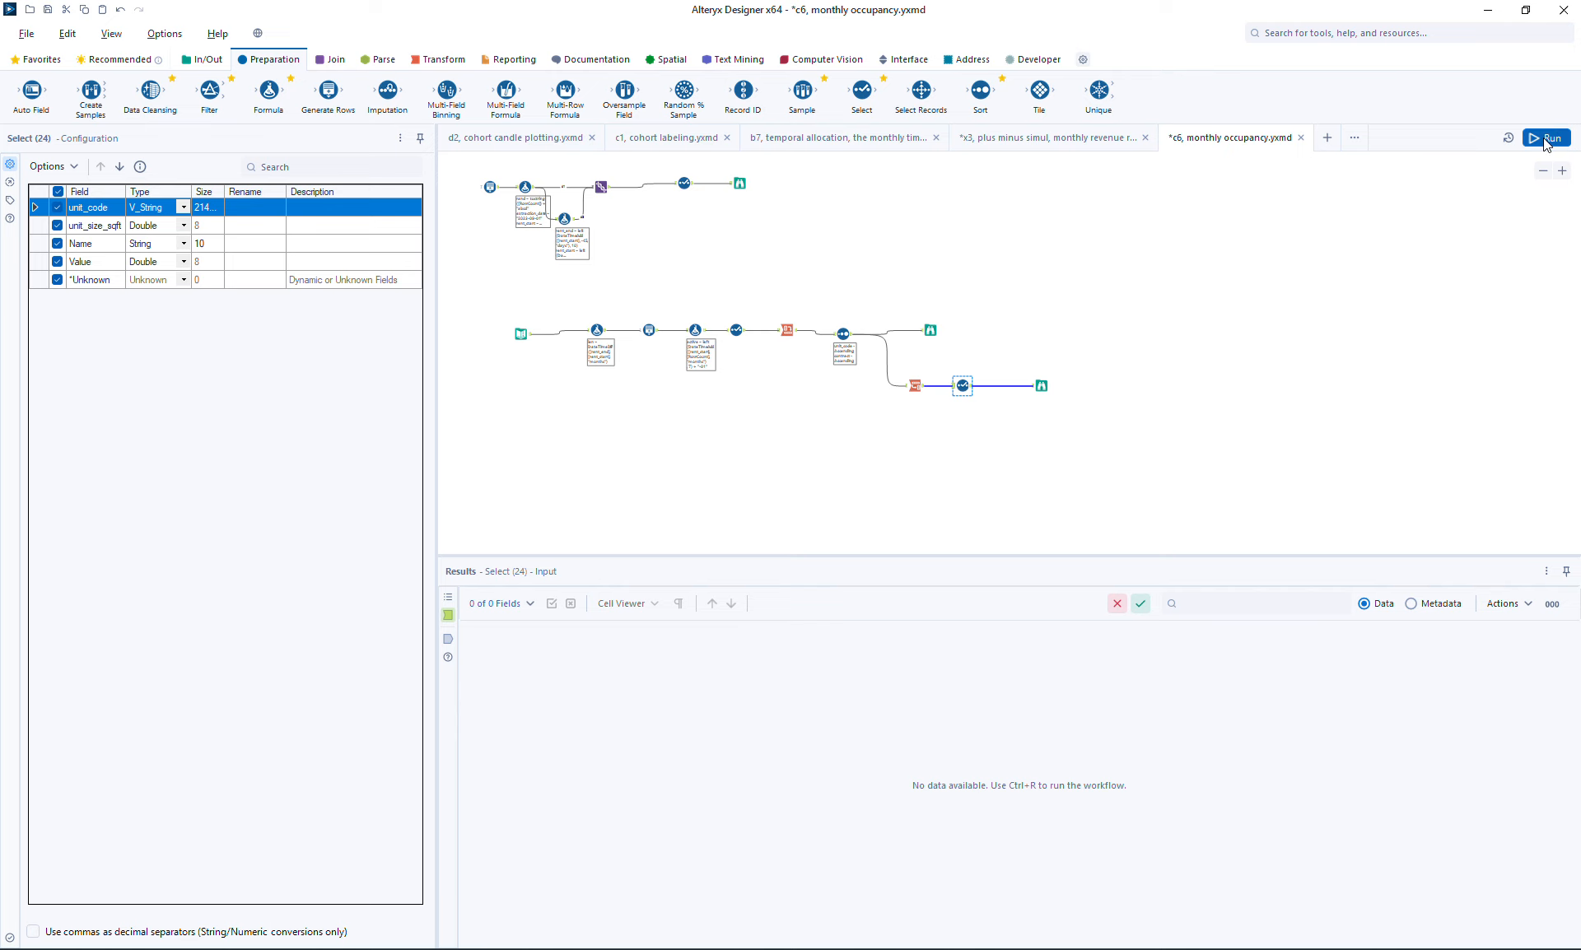
{"action": "left_click", "coordinate": [1039, 387]}
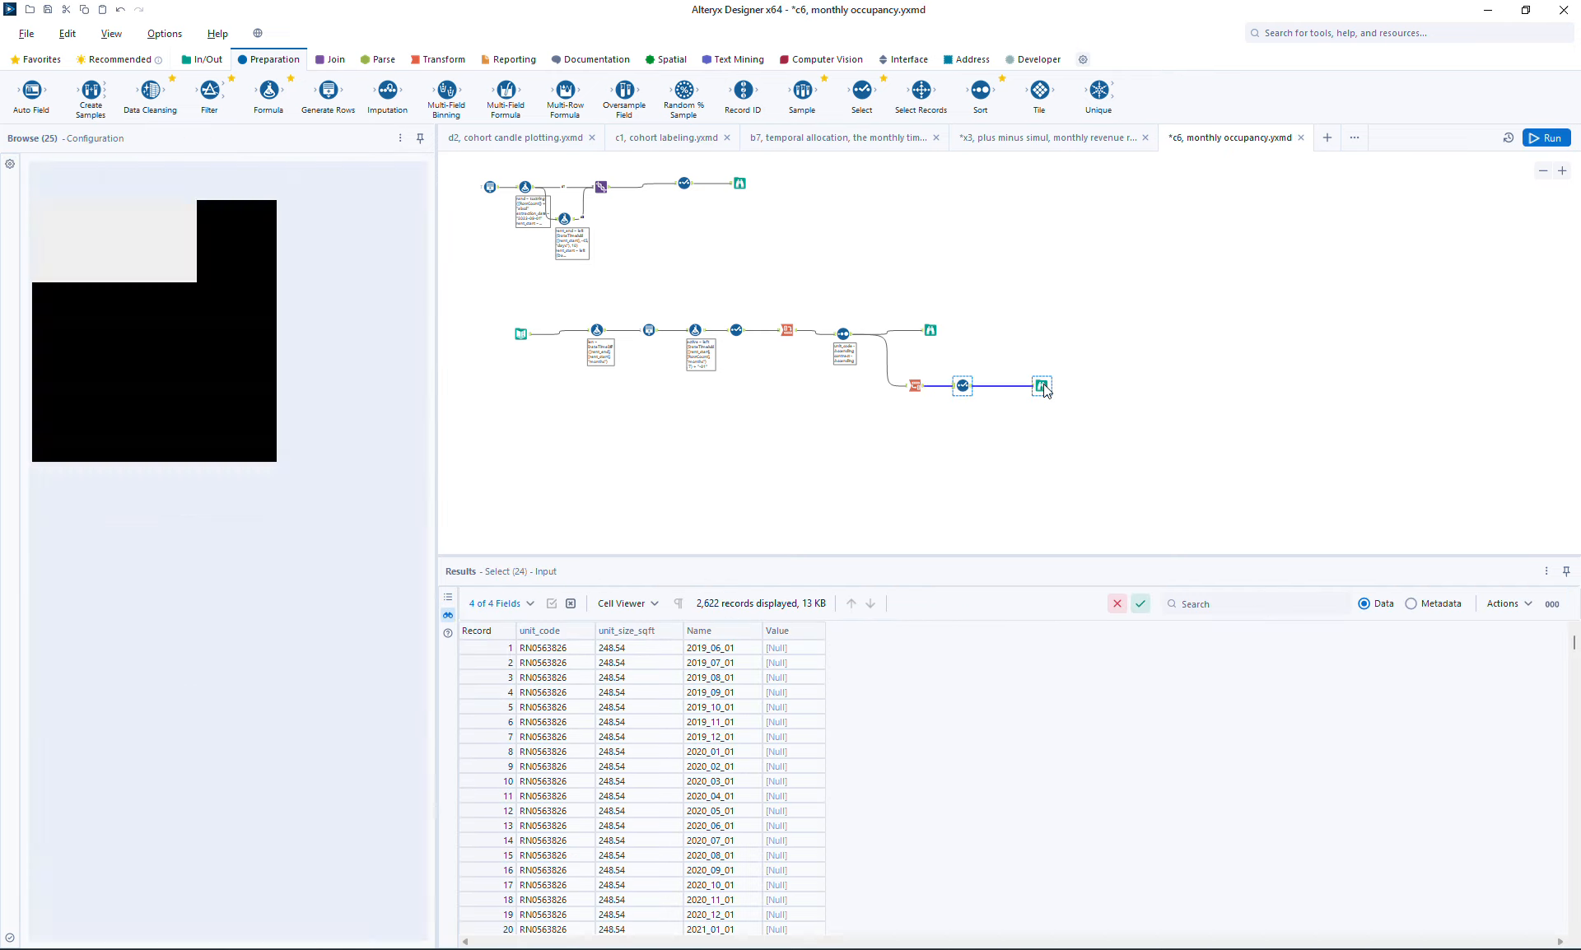
{"action": "left_click_drag", "start_coordinate": [1575, 647], "coordinate": [1575, 679]}
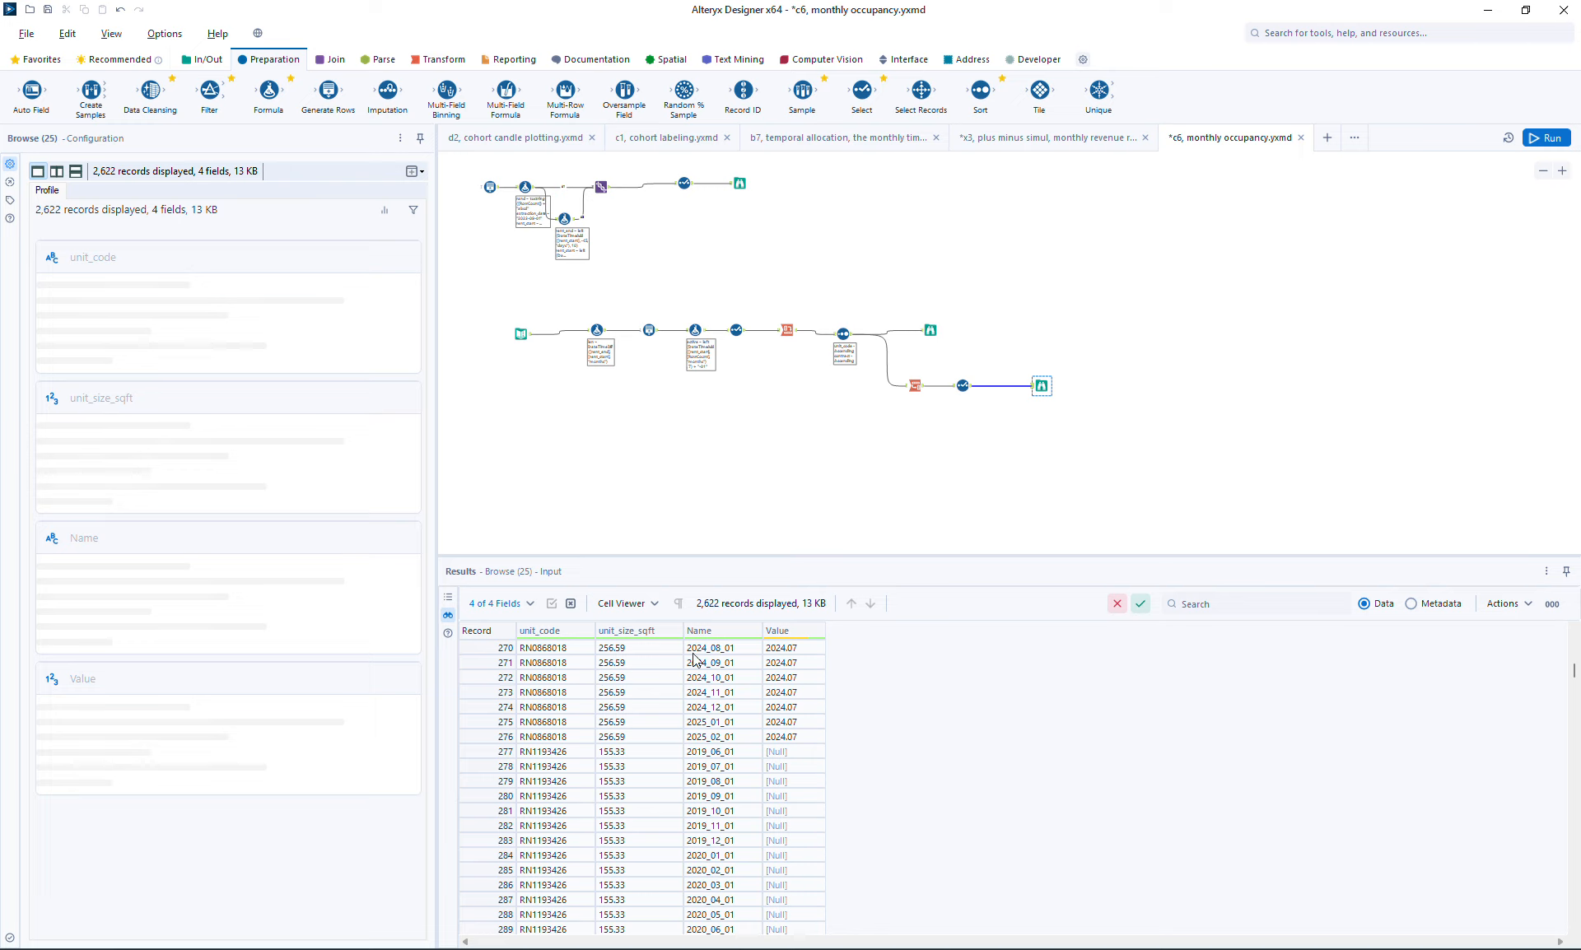
Insert a Formula tool between the Select and Browse tools with a new output column named unit_size_sqrt_taken
{"action": "left_click_drag", "start_coordinate": [1029, 387], "coordinate": [1057, 387]}
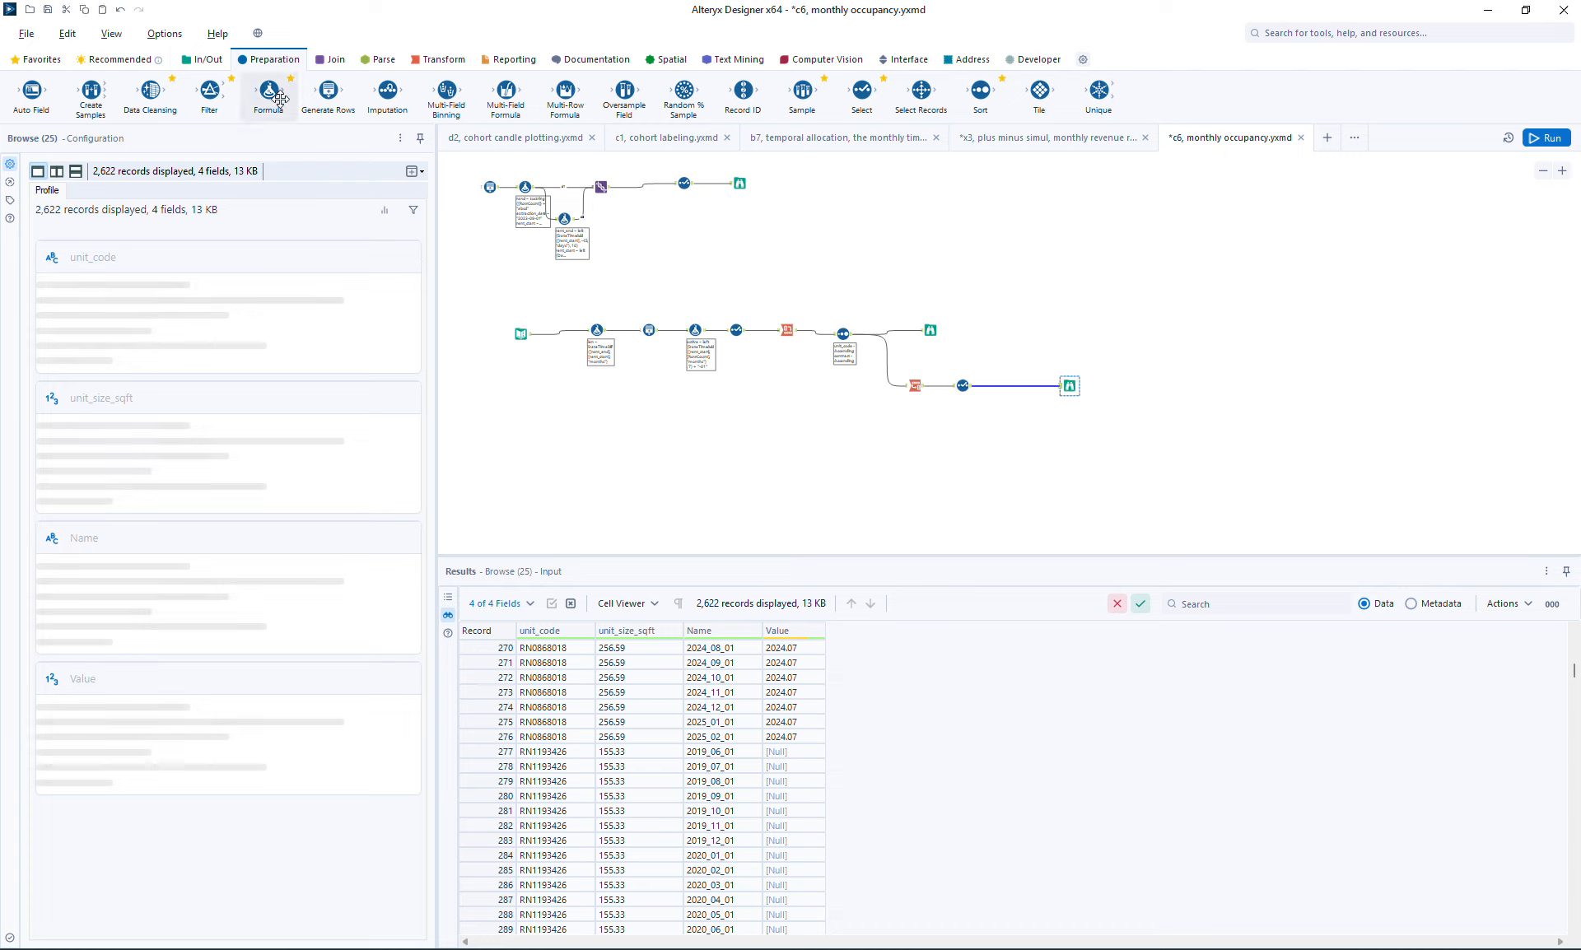
{"action": "left_click_drag", "start_coordinate": [277, 89], "coordinate": [1003, 386]}
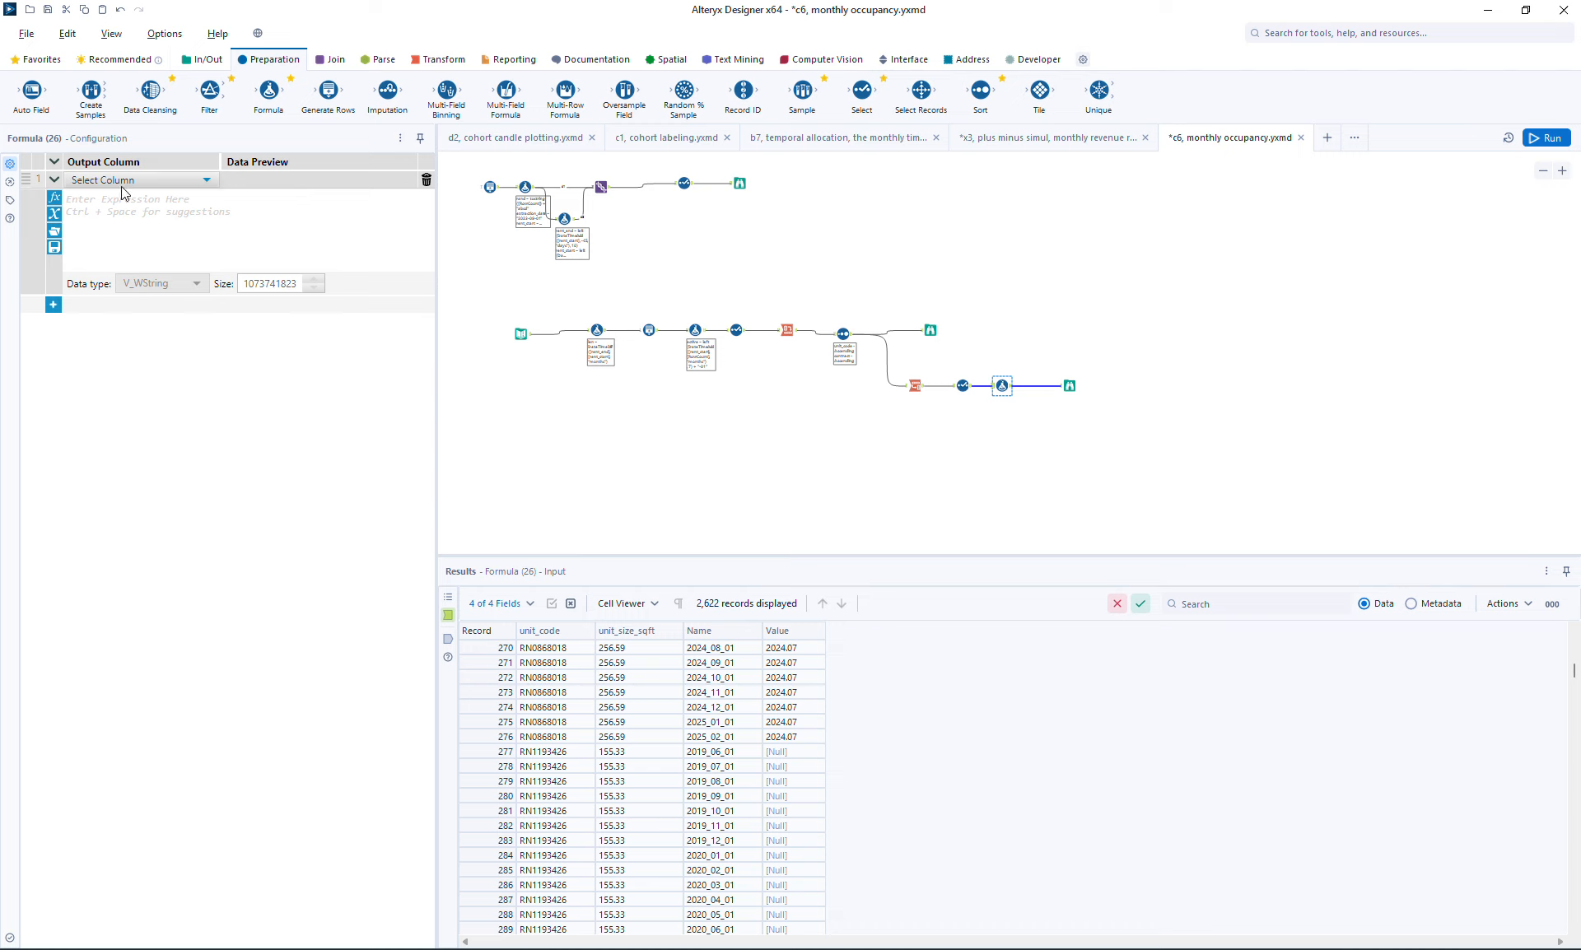
{"action": "left_click", "coordinate": [123, 181]}
{"action": "left_click", "coordinate": [123, 194]}
{"action": "type", "text": "unit_size_sqrt_taken"}
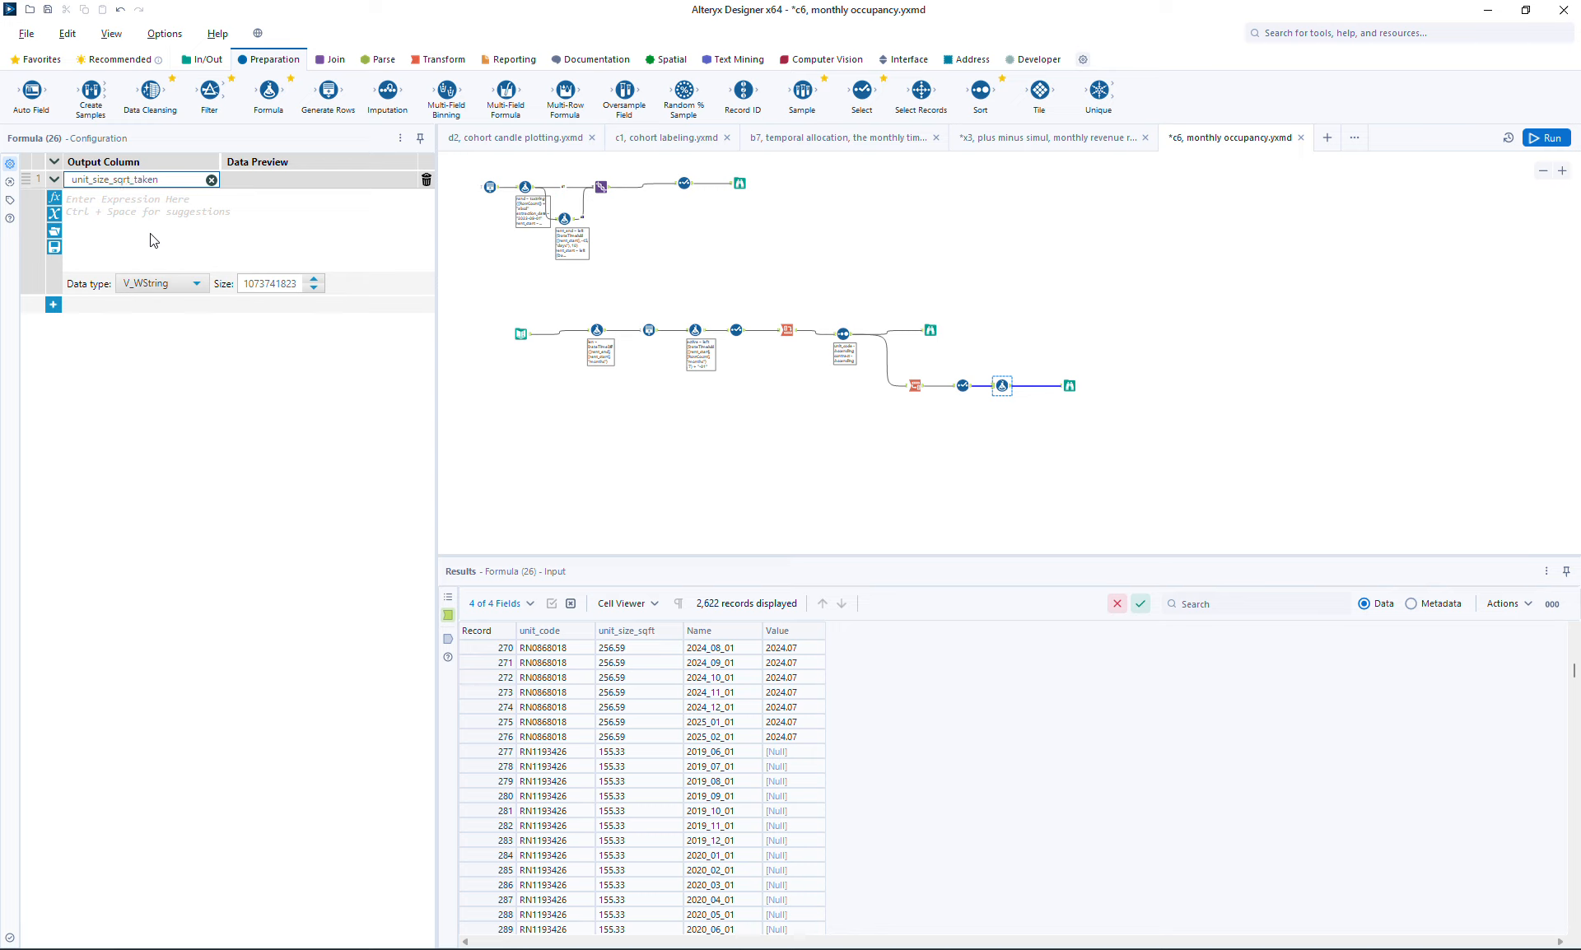
Start the unit_size_sqrt_taken expression with the condition "if IsNull([Value])"
{"action": "left_click", "coordinate": [151, 240]}
{"action": "type", "text": "if Left(String, len)"}
{"action": "key", "text": "Left"}
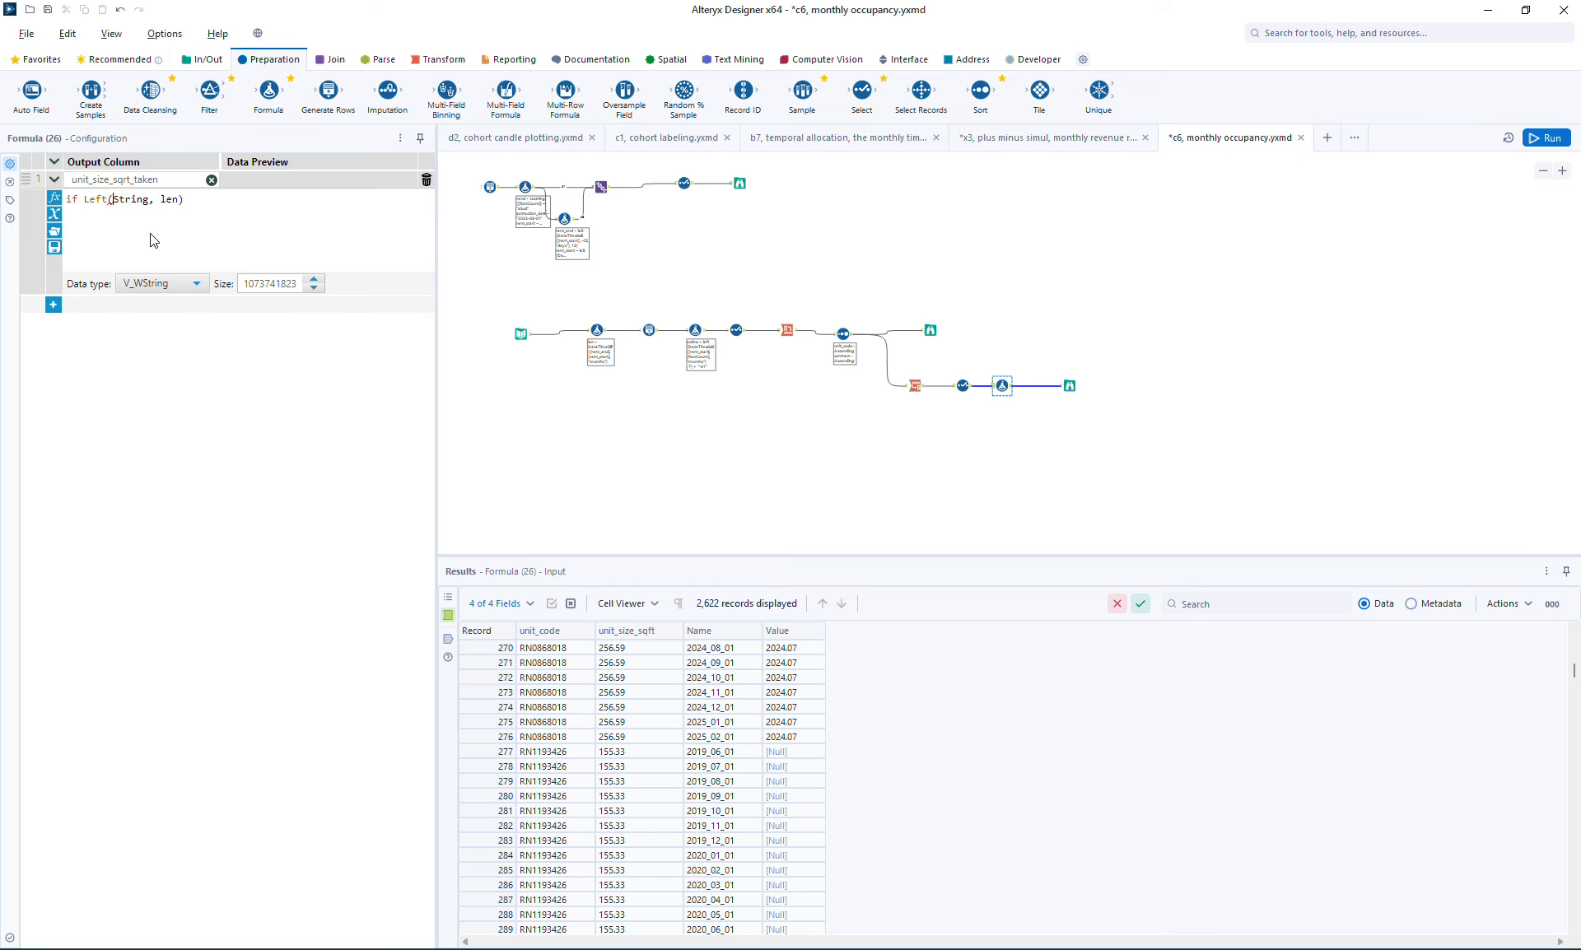
{"action": "key", "text": "Left"}
{"action": "key", "text": "Left"}
{"action": "key", "text": "shift+End"}
{"action": "key", "text": "BackSpace"}
{"action": "type", "text": "IsNull(["}
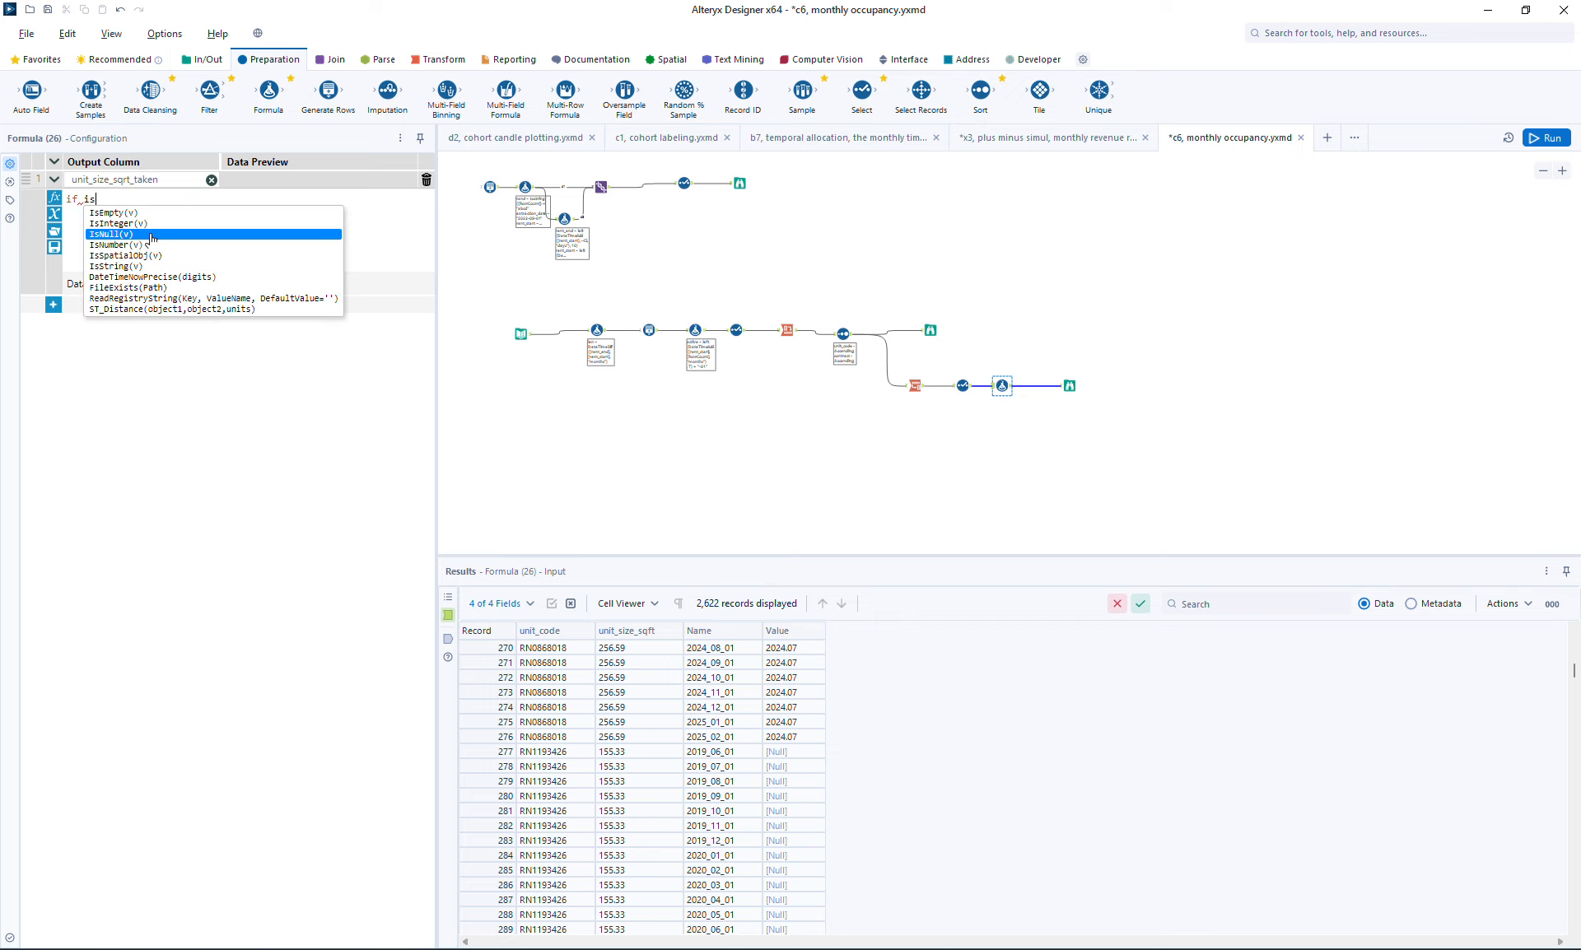
{"action": "type", "text": "Value]"}
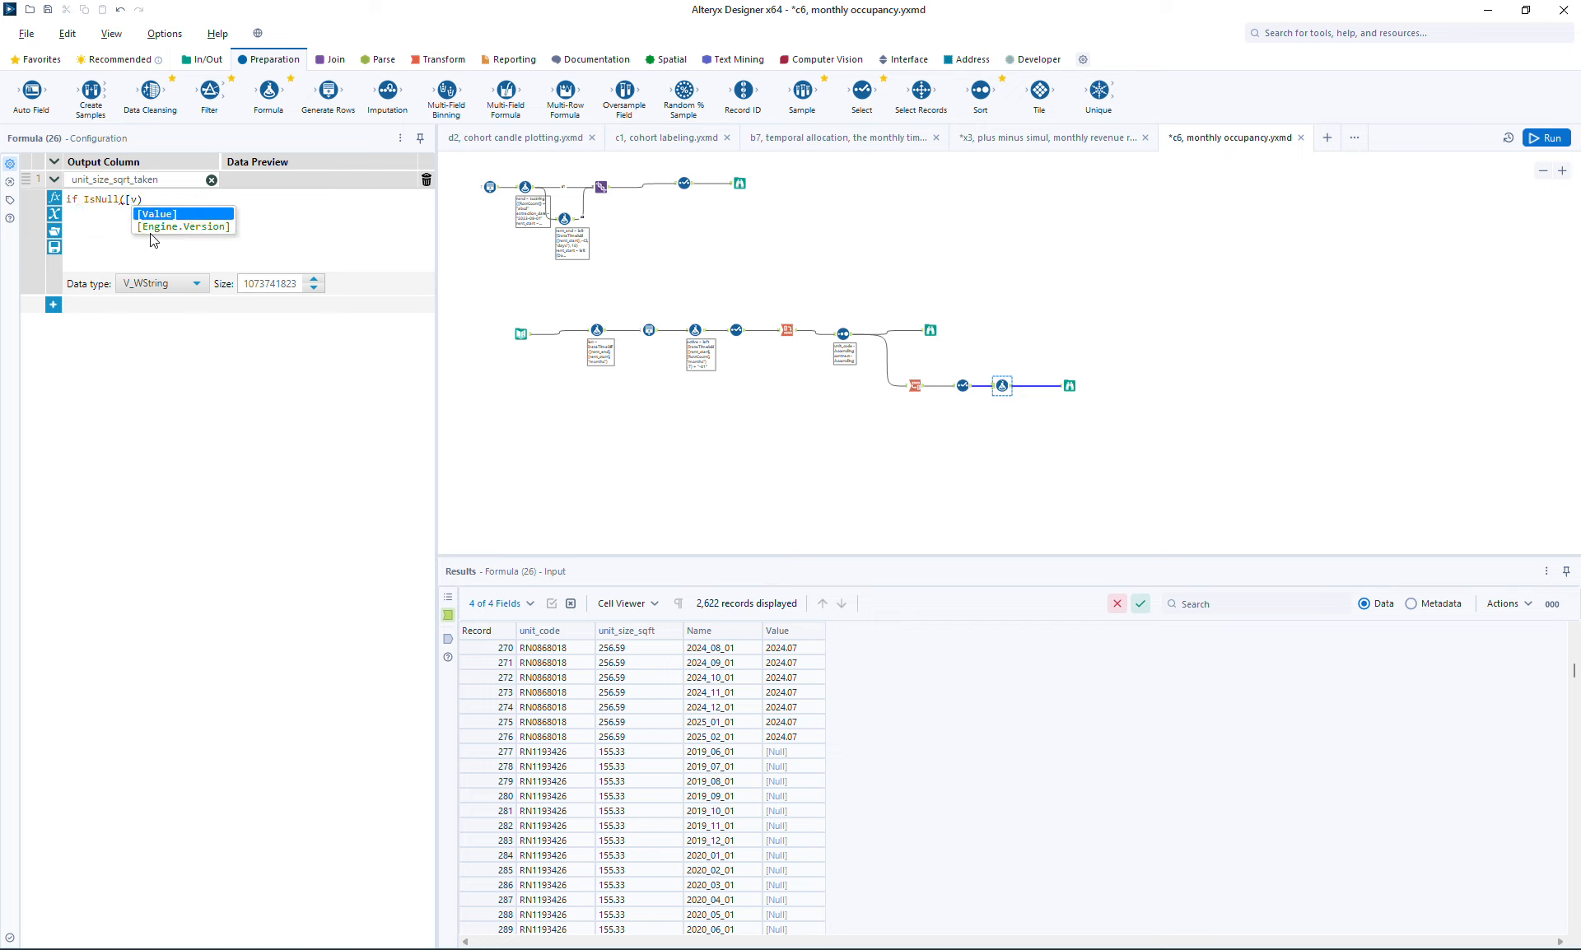
{"action": "key", "text": "Tab"}
{"action": "key", "text": "End"}
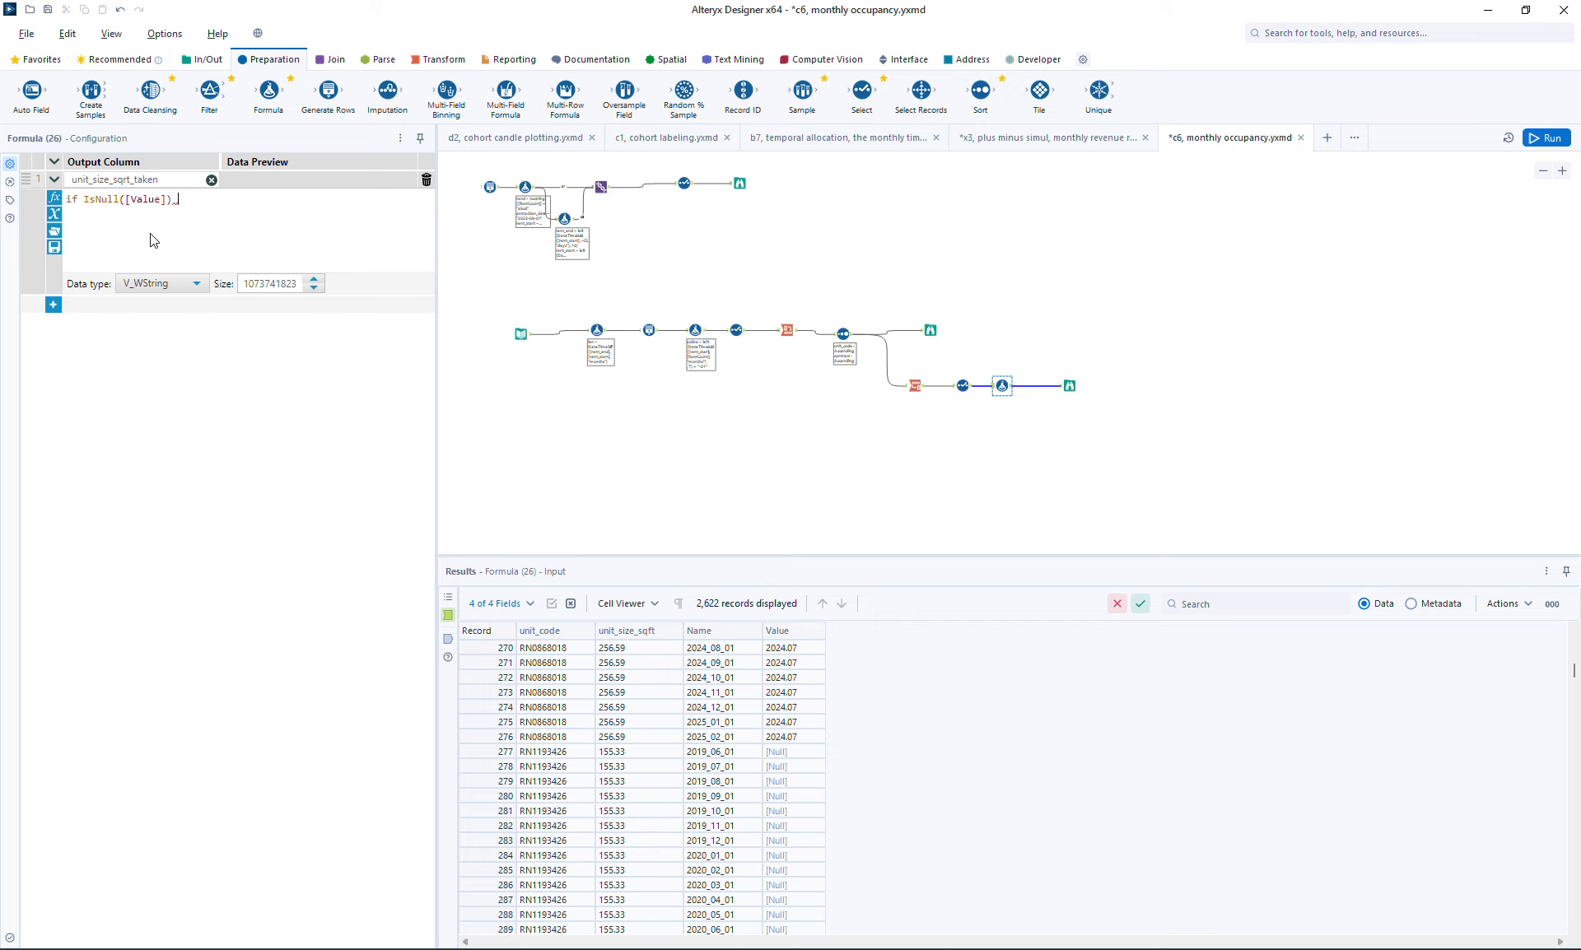
Complete the expression with "then 0 else [unit_size_sqft] endif"
{"action": "type", "text": "then 0 "}
{"action": "type", "text": "else [u"}
{"action": "double_click", "coordinate": [152, 240]}
{"action": "type", "text": "endif"}
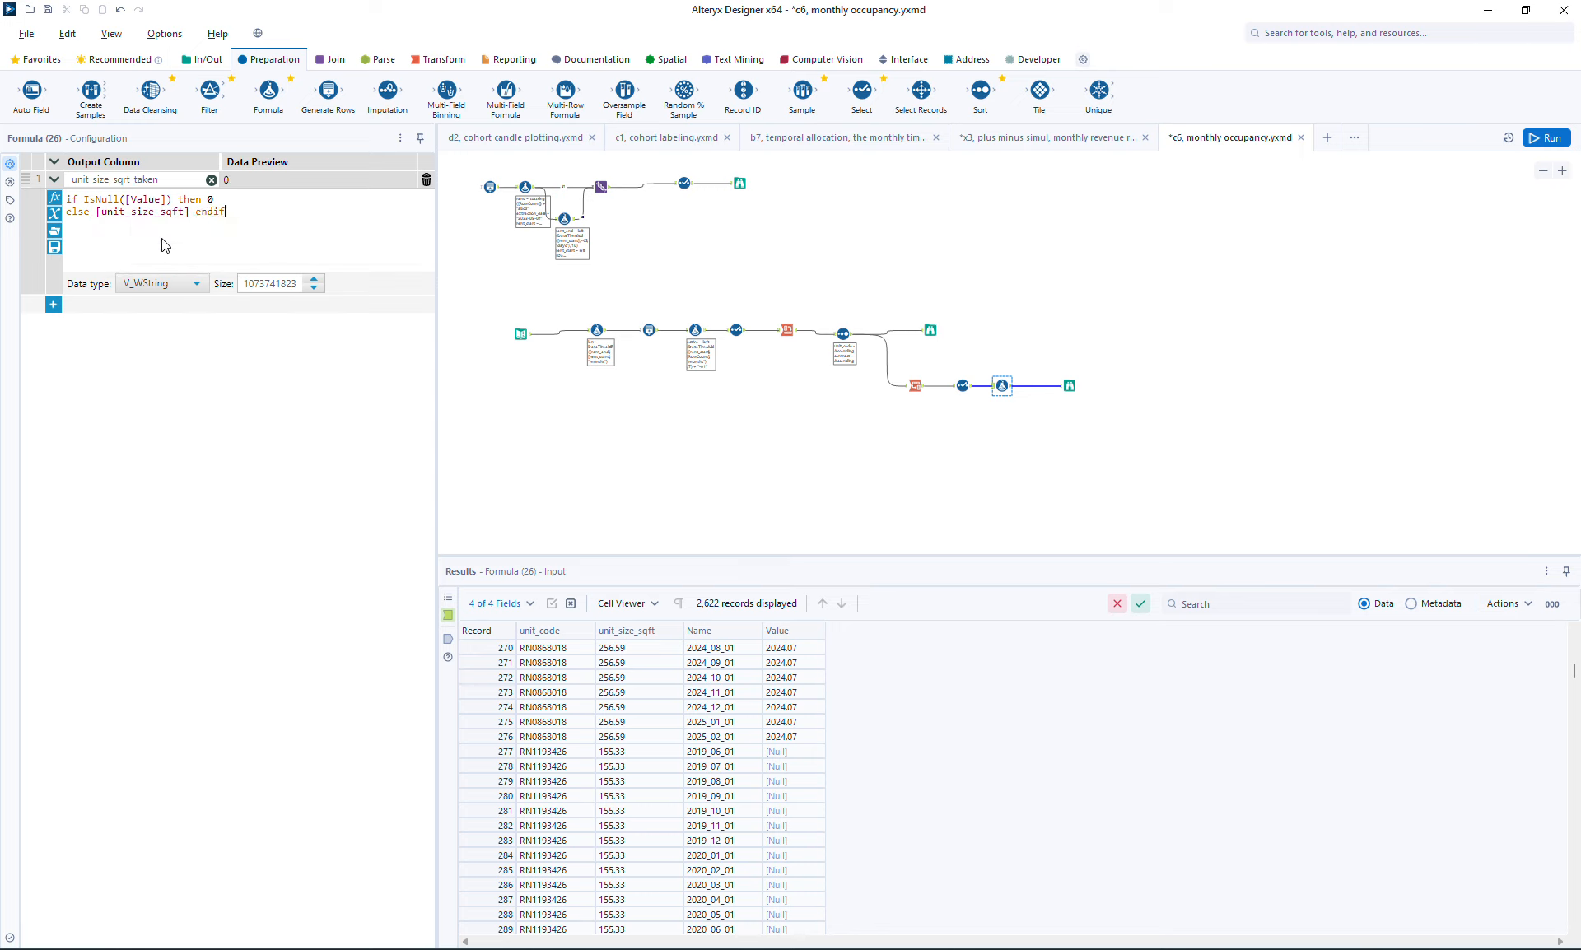
Set the unit_size_sqrt_taken column's data type to Double and run the workflow
{"action": "left_click", "coordinate": [191, 284]}
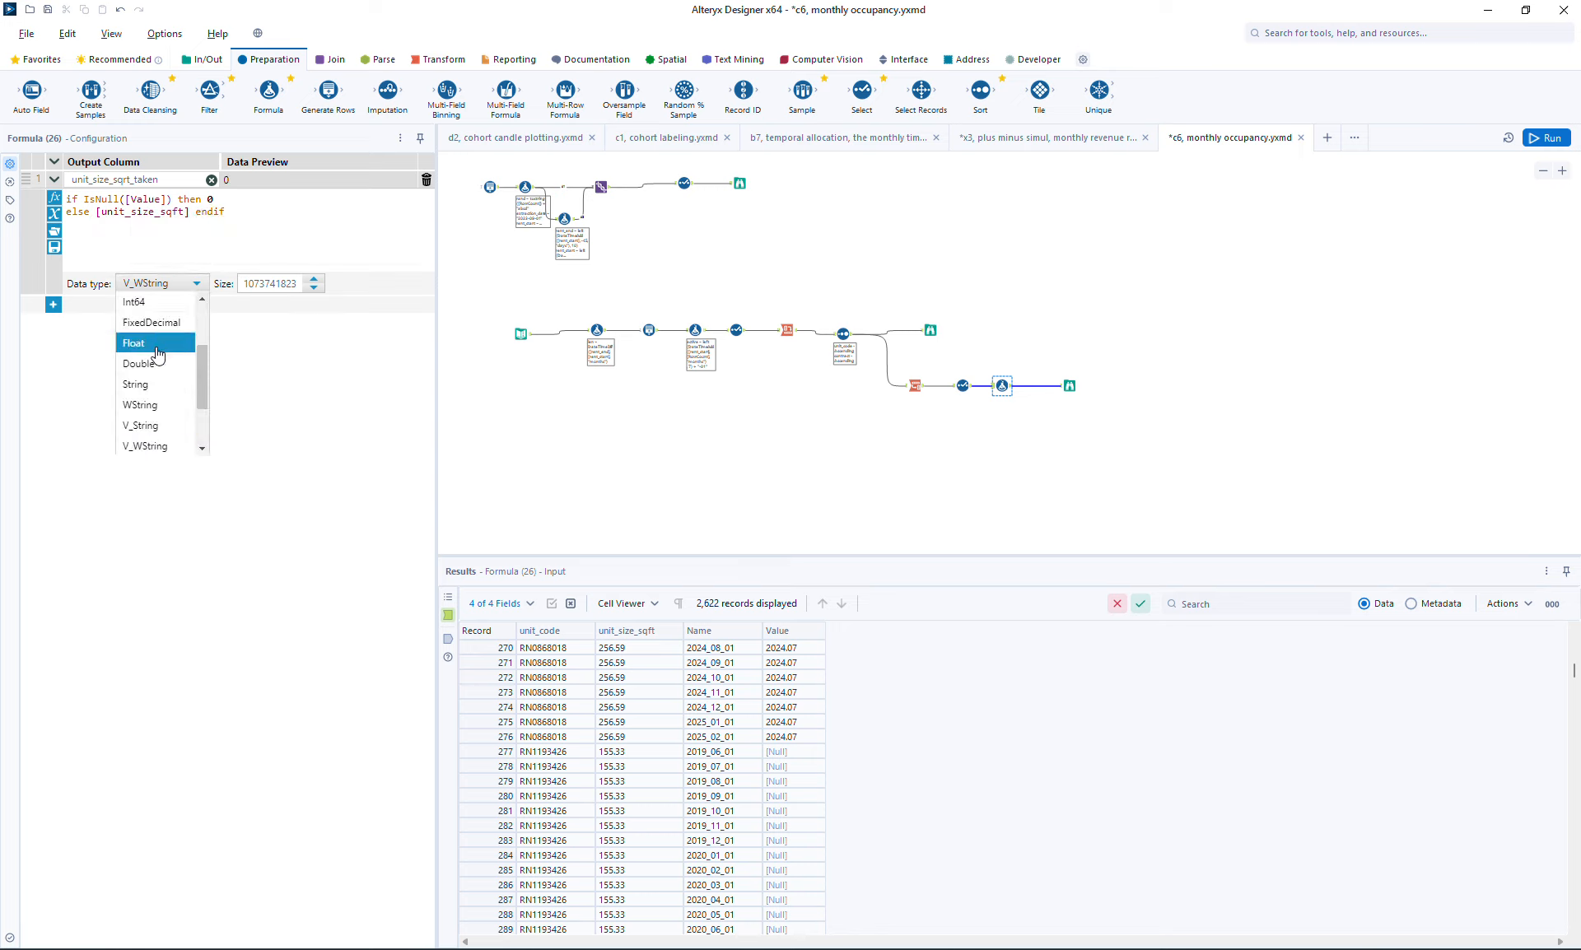
{"action": "left_click", "coordinate": [156, 364]}
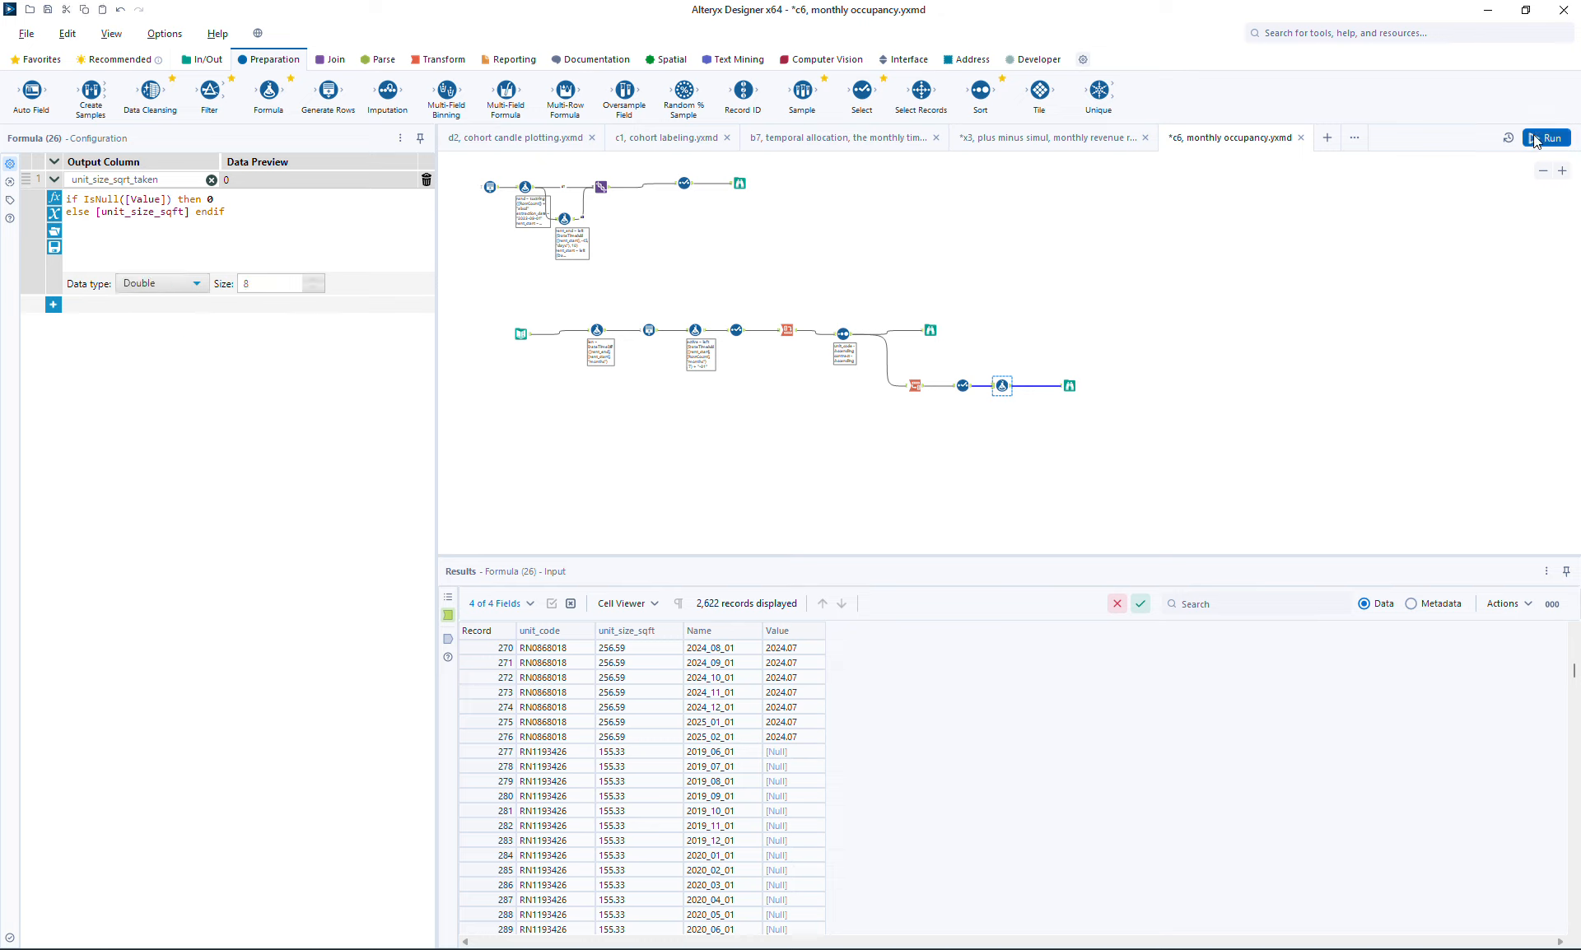
{"action": "key", "text": "ctrl+r"}
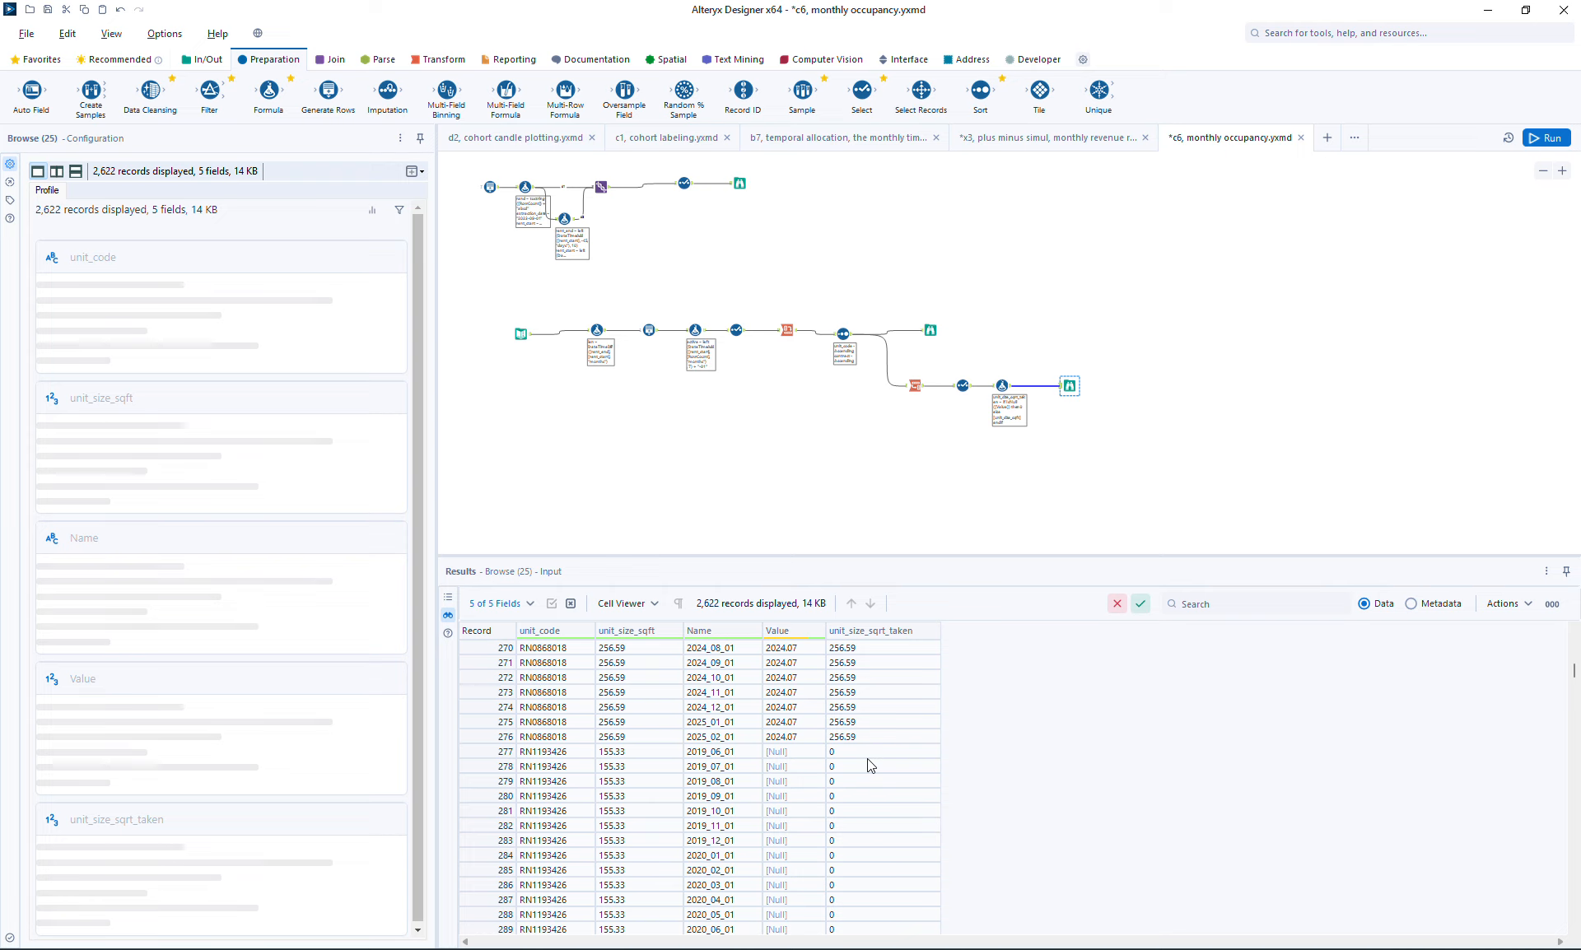
Add a second output column named unit_count_taken to the Formula tool
{"action": "left_click", "coordinate": [1003, 385]}
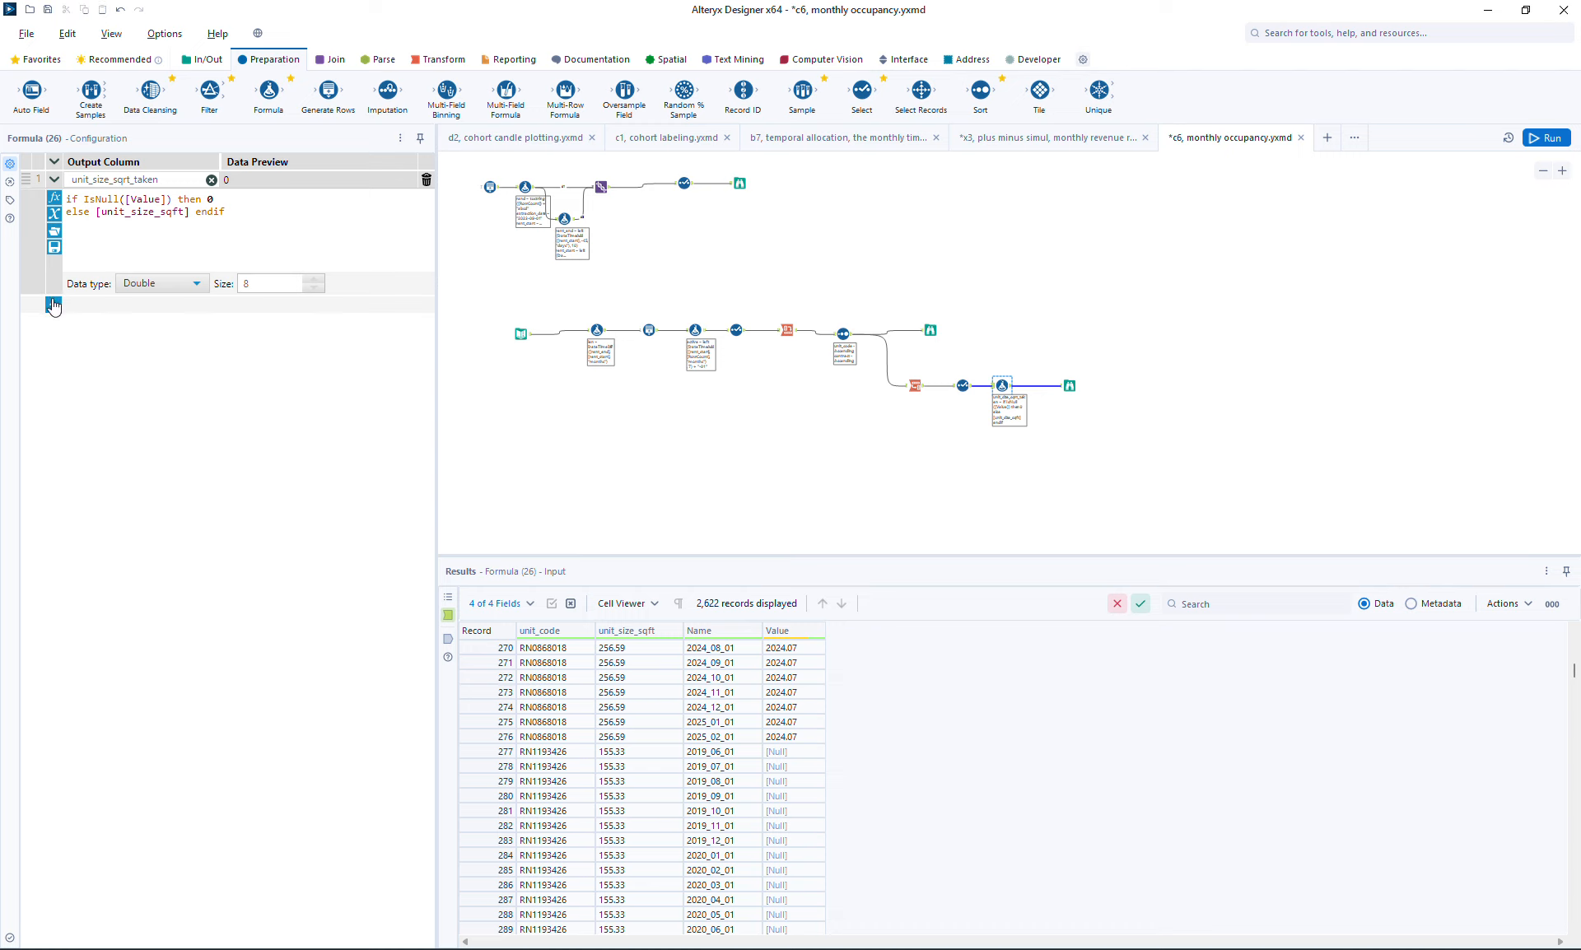
{"action": "left_click", "coordinate": [53, 305]}
{"action": "left_click", "coordinate": [99, 305]}
{"action": "left_click", "coordinate": [99, 325]}
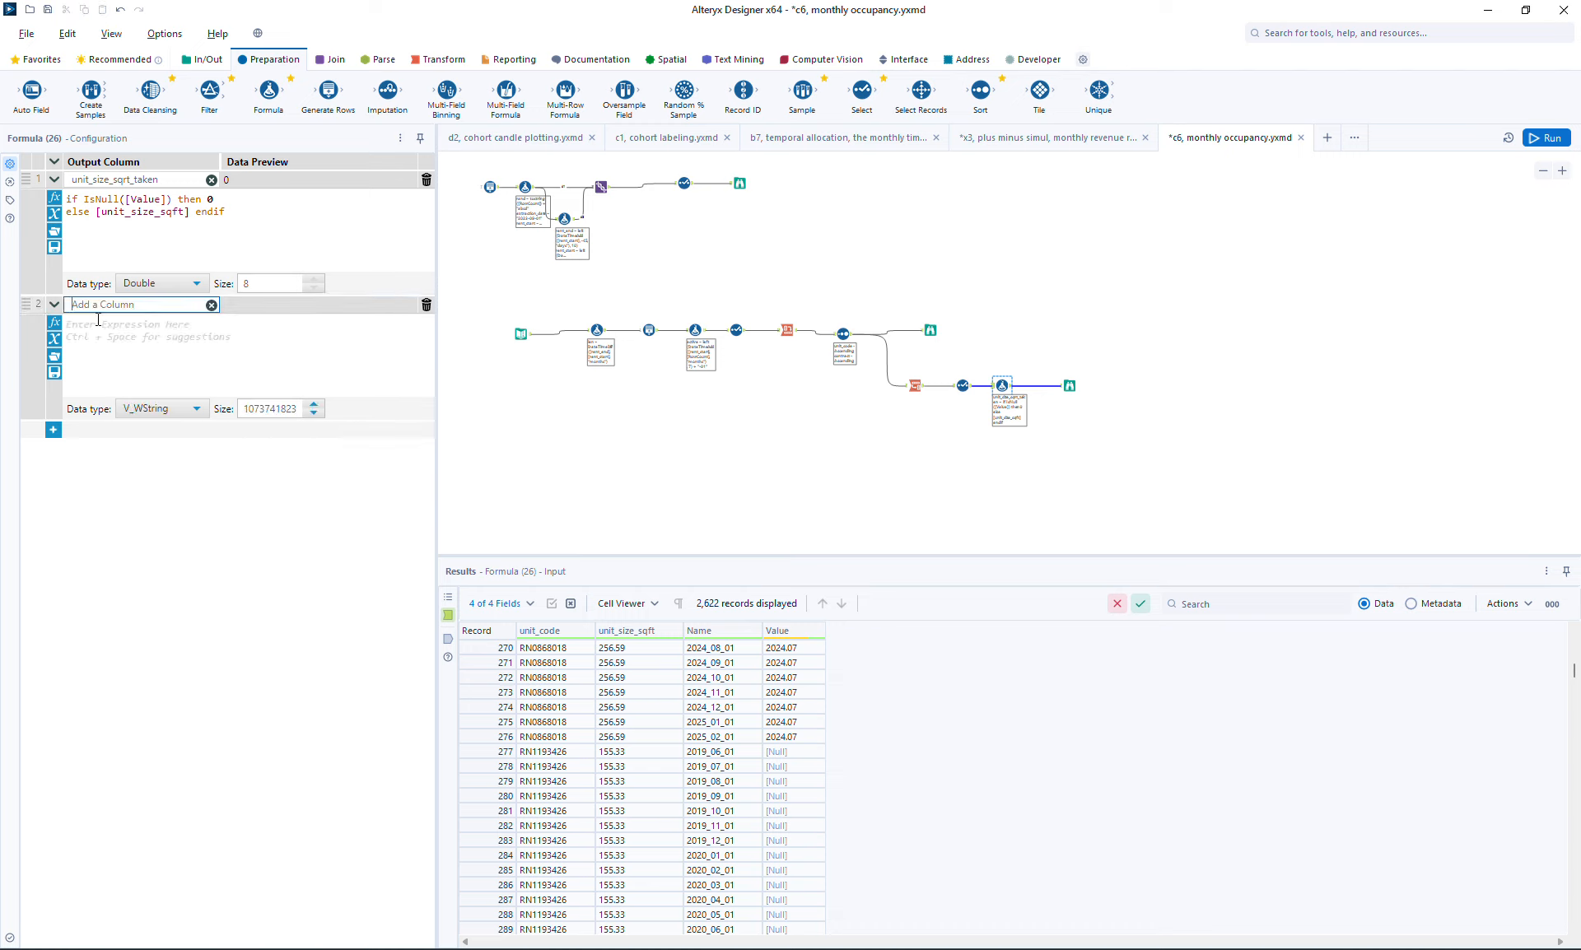
{"action": "type", "text": "u"}
Copy the unit_size_sqrt_taken expression into unit_count_taken and replace [unit_size_sqft] with 1
{"action": "left_click", "coordinate": [245, 229]}
{"action": "key", "text": "ctrl+a"}
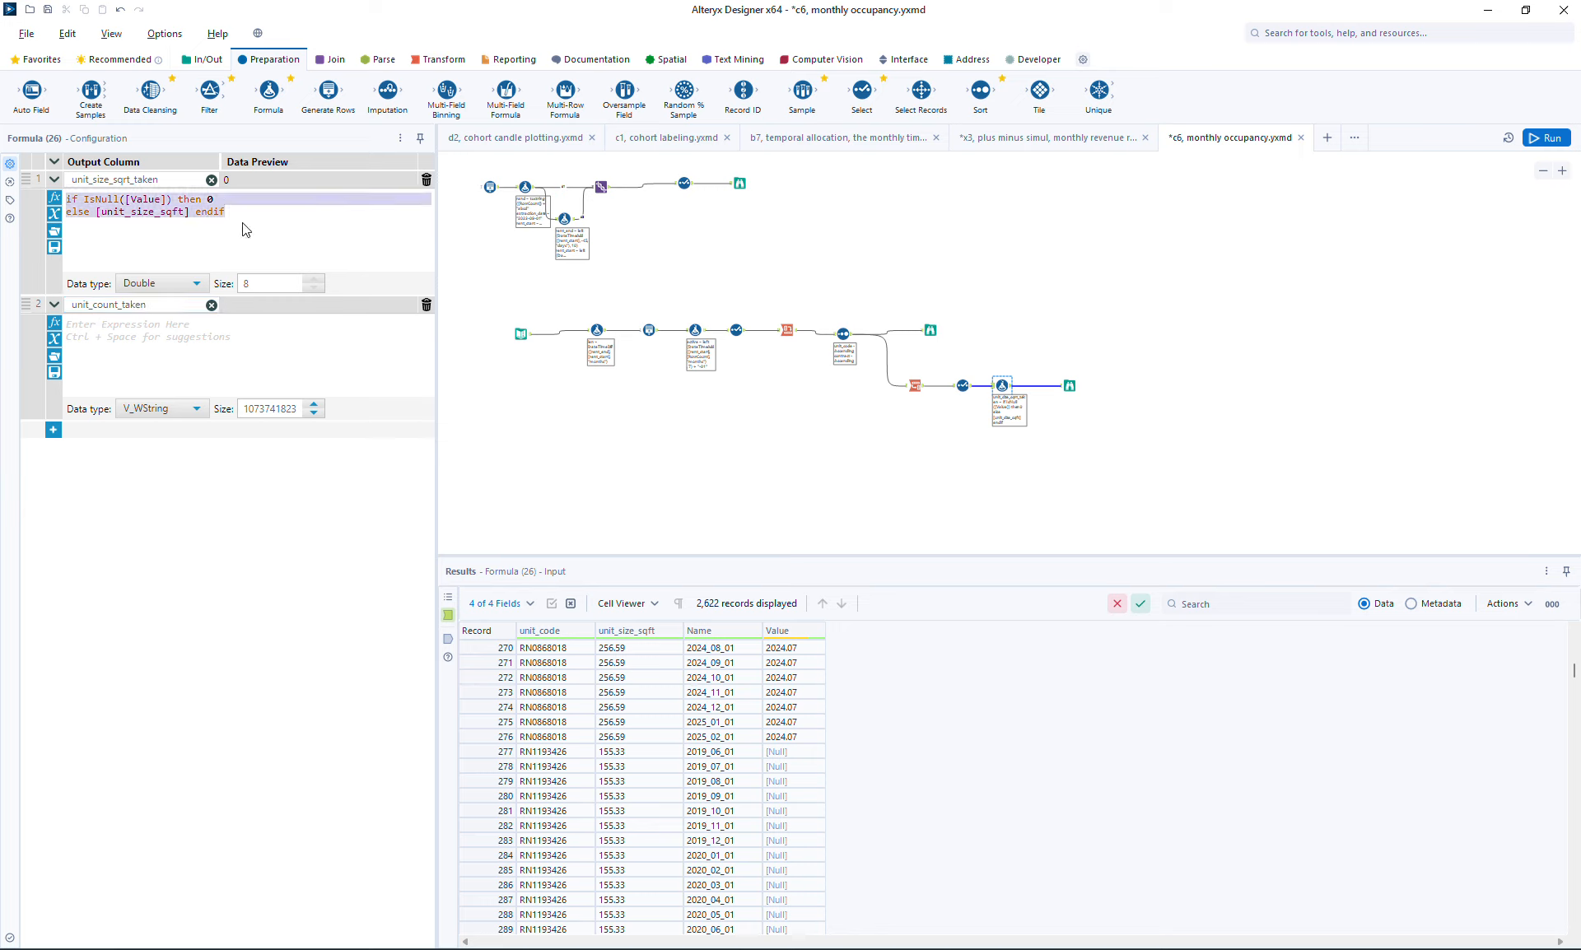
{"action": "key", "text": "ctrl+c"}
{"action": "left_click", "coordinate": [189, 344]}
{"action": "key", "text": "ctrl+v"}
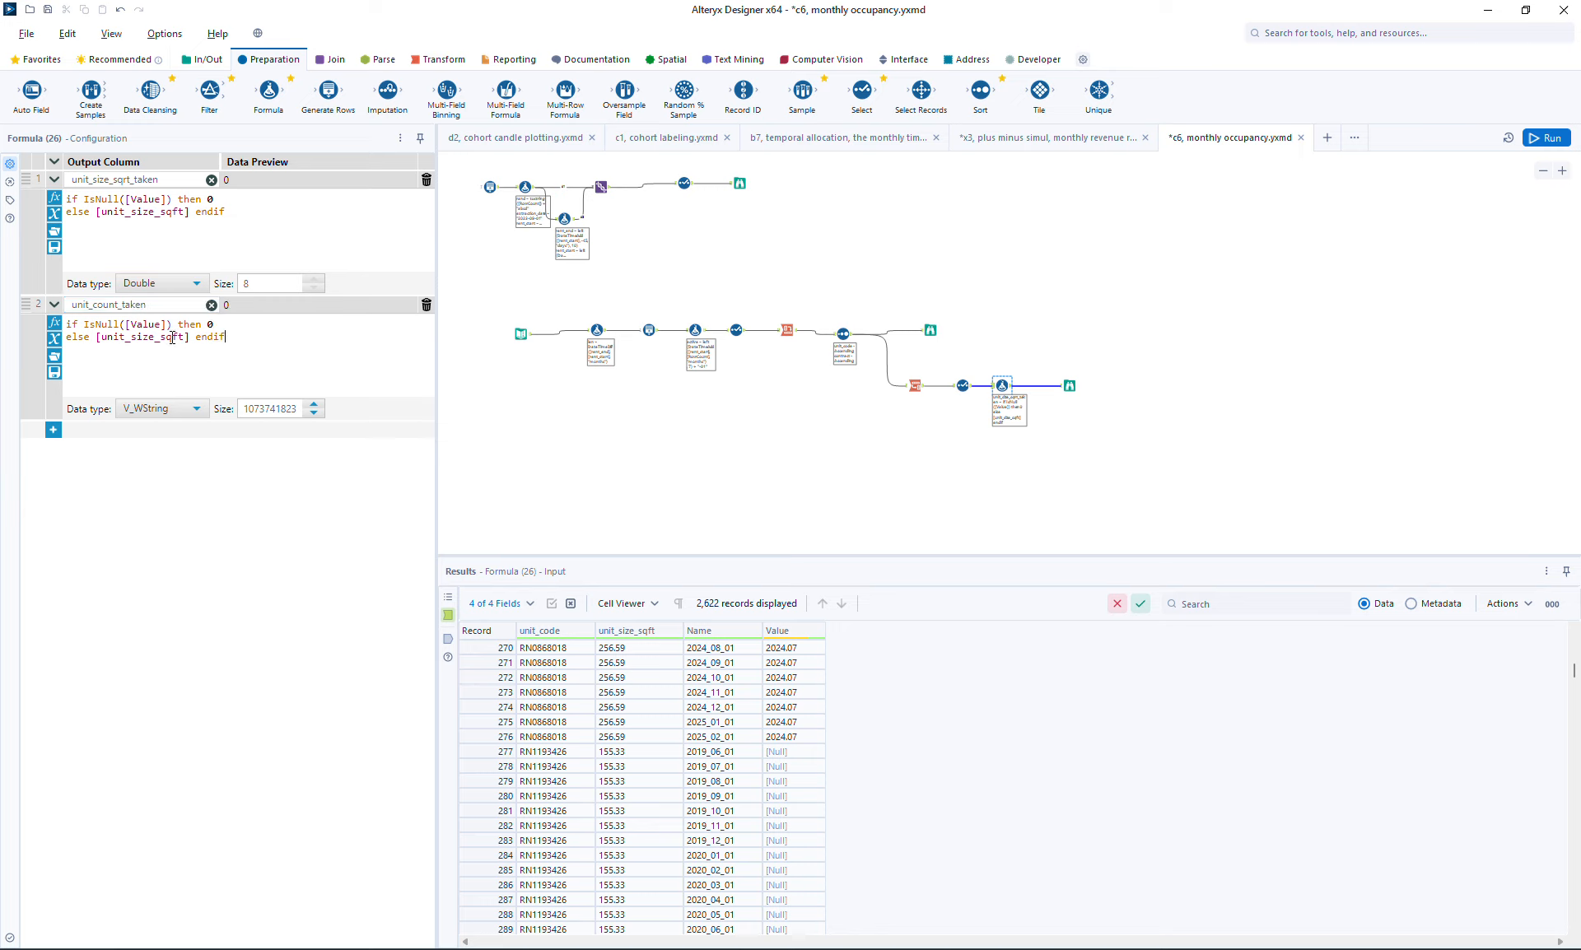
{"action": "left_click_drag", "start_coordinate": [100, 339], "coordinate": [188, 337]}
{"action": "type", "text": "1"}
Set the unit_count_taken column's data type to Double and run the workflow to check the Browse records
{"action": "left_click", "coordinate": [176, 403]}
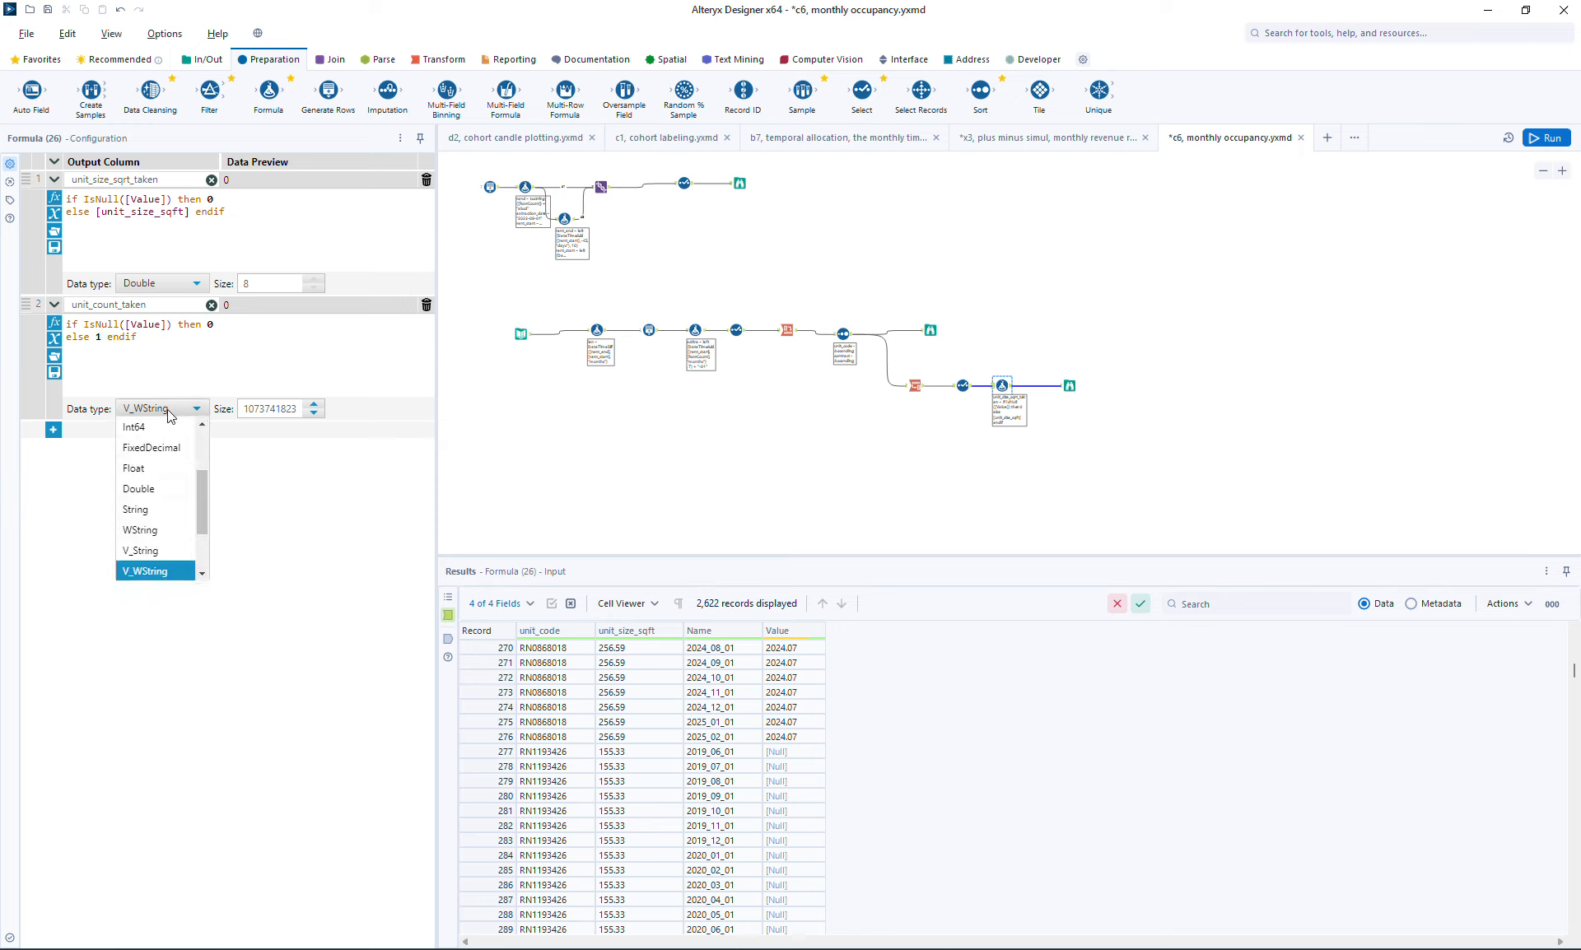
{"action": "left_click", "coordinate": [159, 492]}
{"action": "left_click", "coordinate": [1548, 136]}
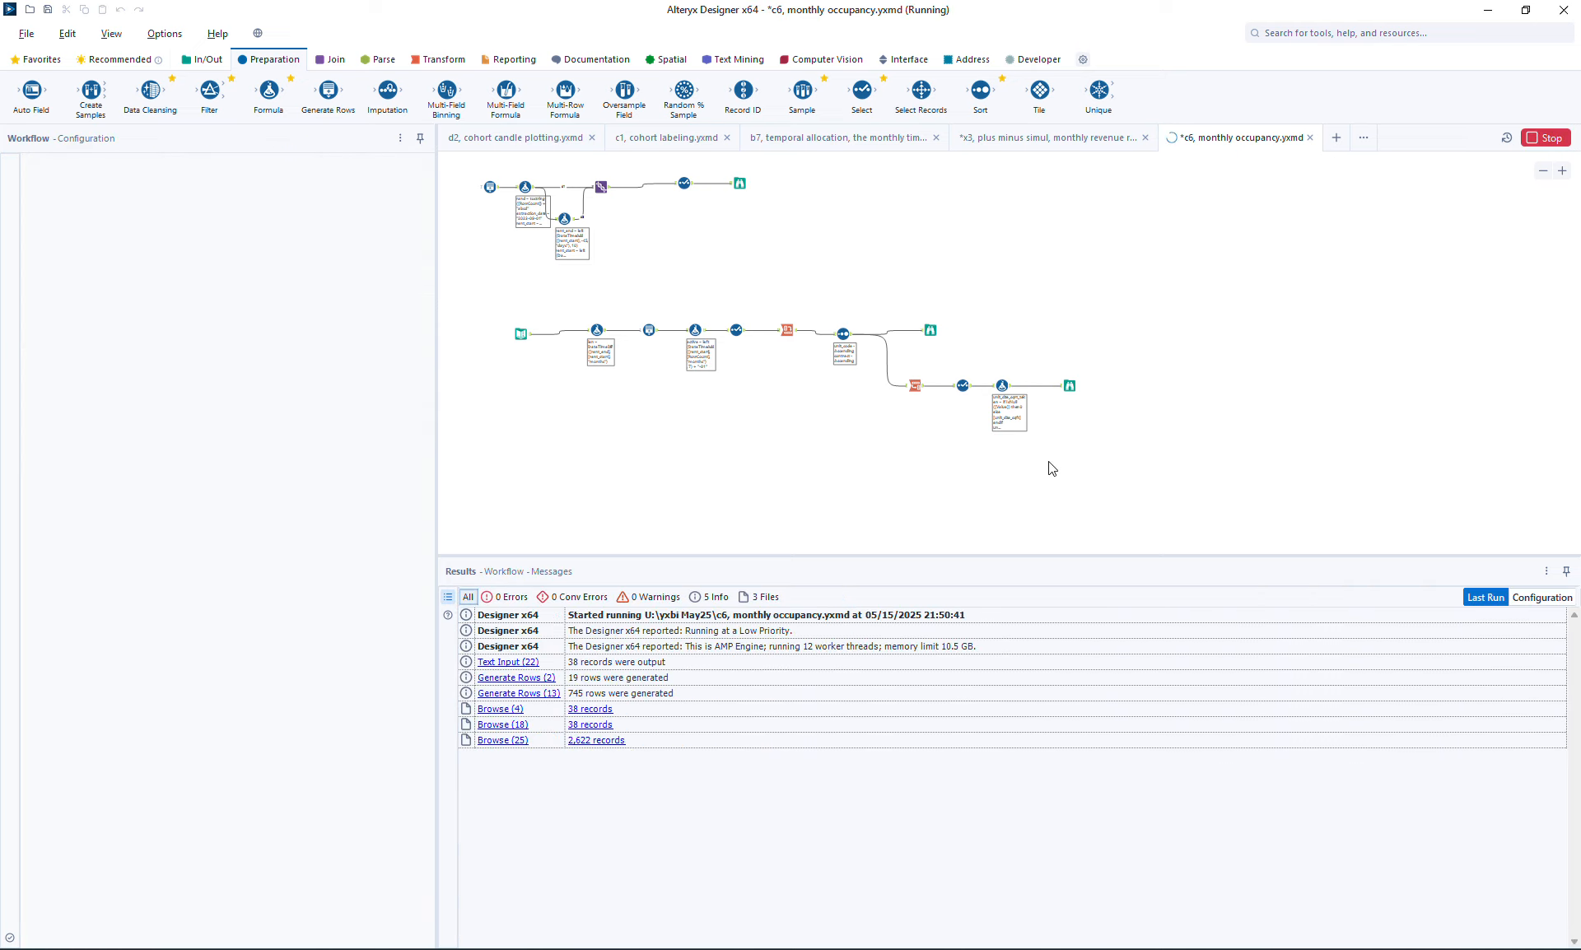
{"action": "left_click", "coordinate": [1068, 385]}
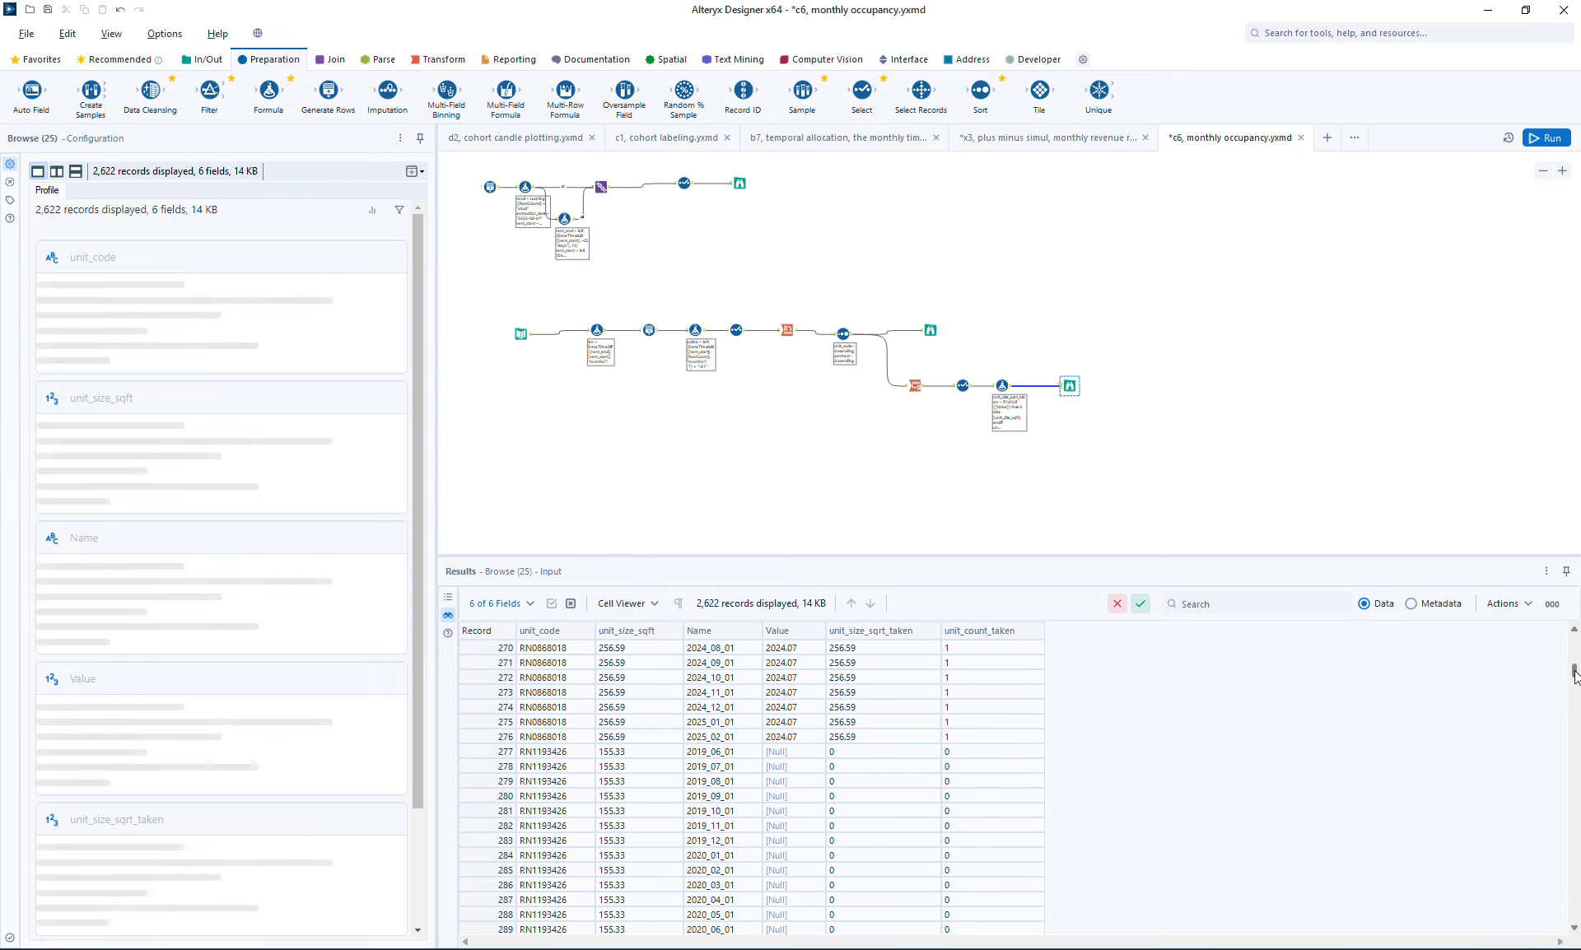
{"action": "left_click_drag", "start_coordinate": [1574, 676], "coordinate": [1576, 654]}
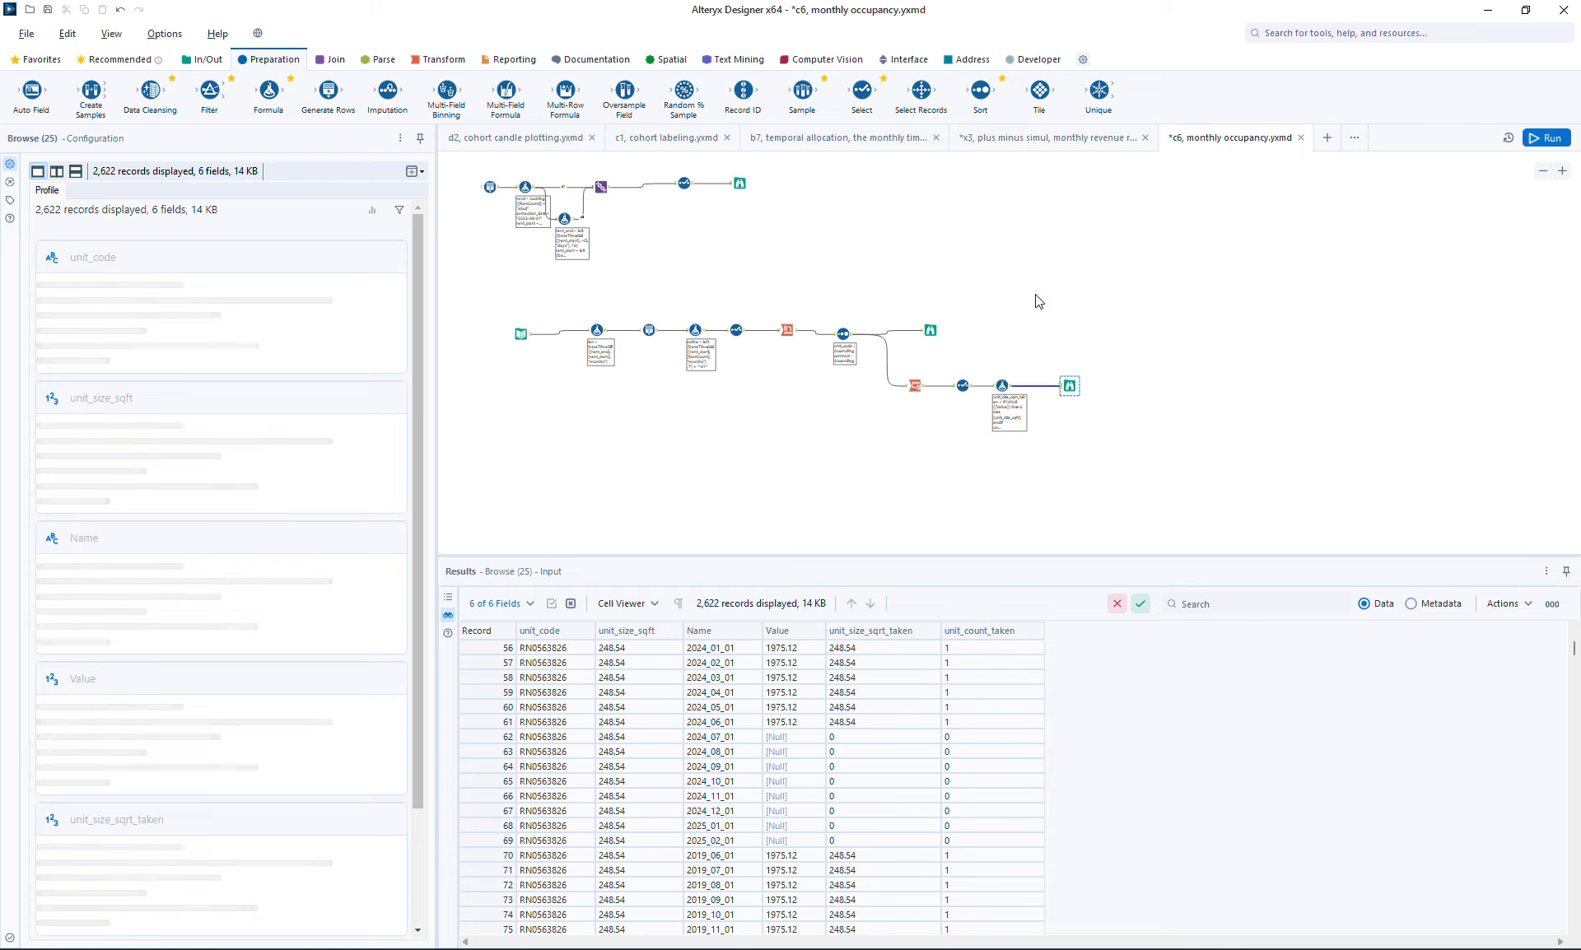
Place a Summarize tool on the canvas and rename the Name field to time_ym in the Select tool after the Transpose
{"action": "left_click", "coordinate": [421, 62]}
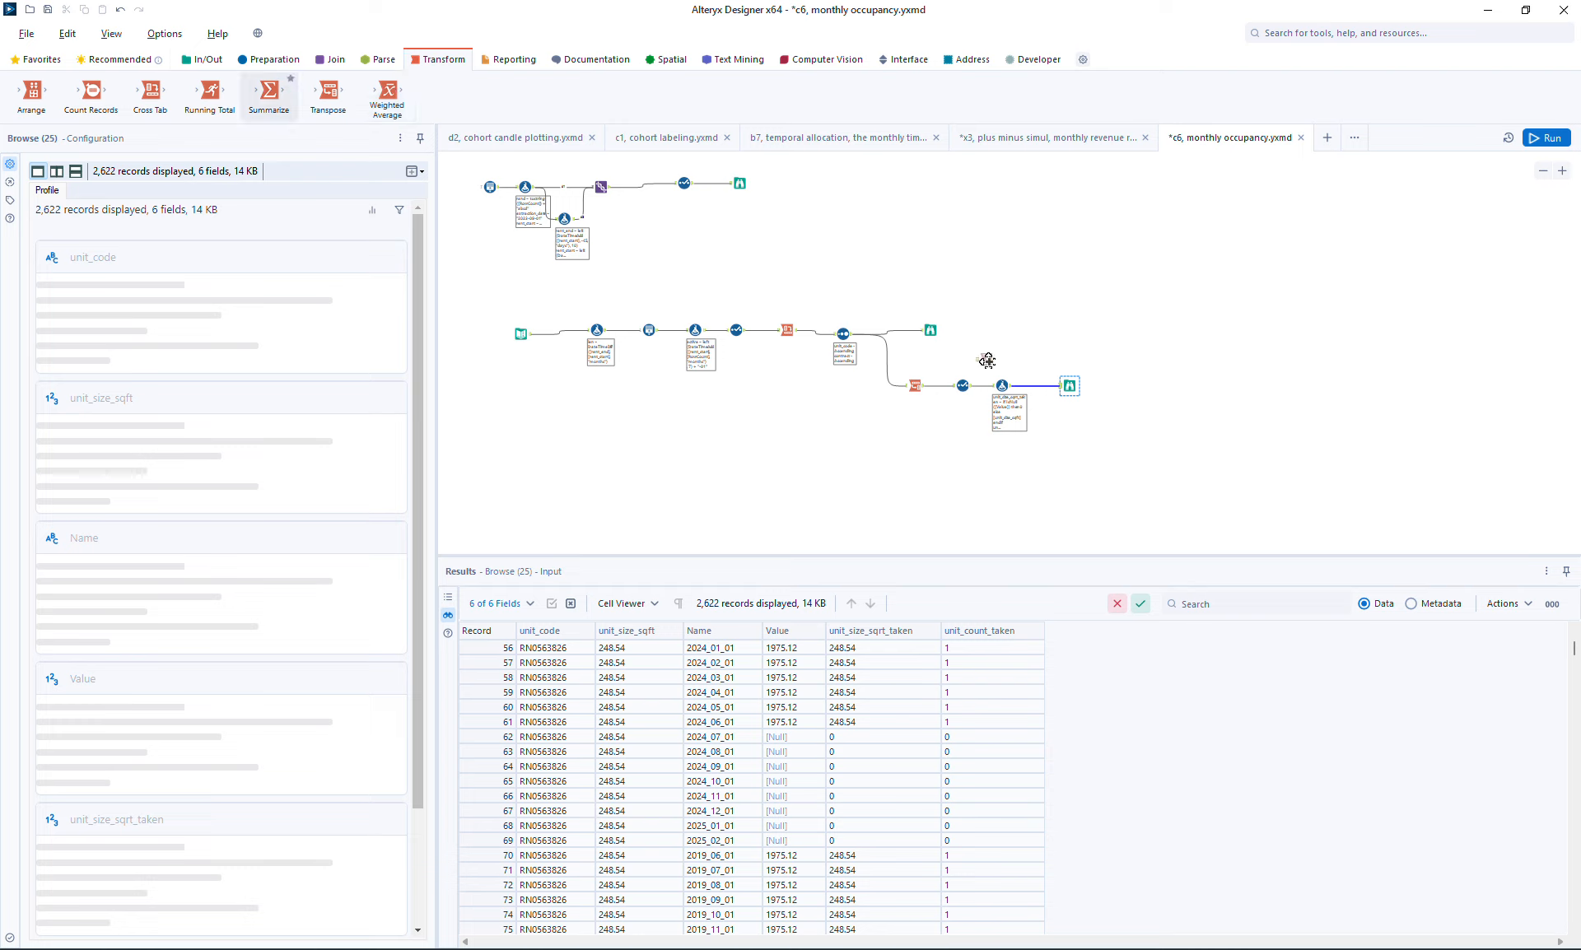
{"action": "left_click_drag", "start_coordinate": [995, 362], "coordinate": [879, 207]}
{"action": "left_click", "coordinate": [962, 385]}
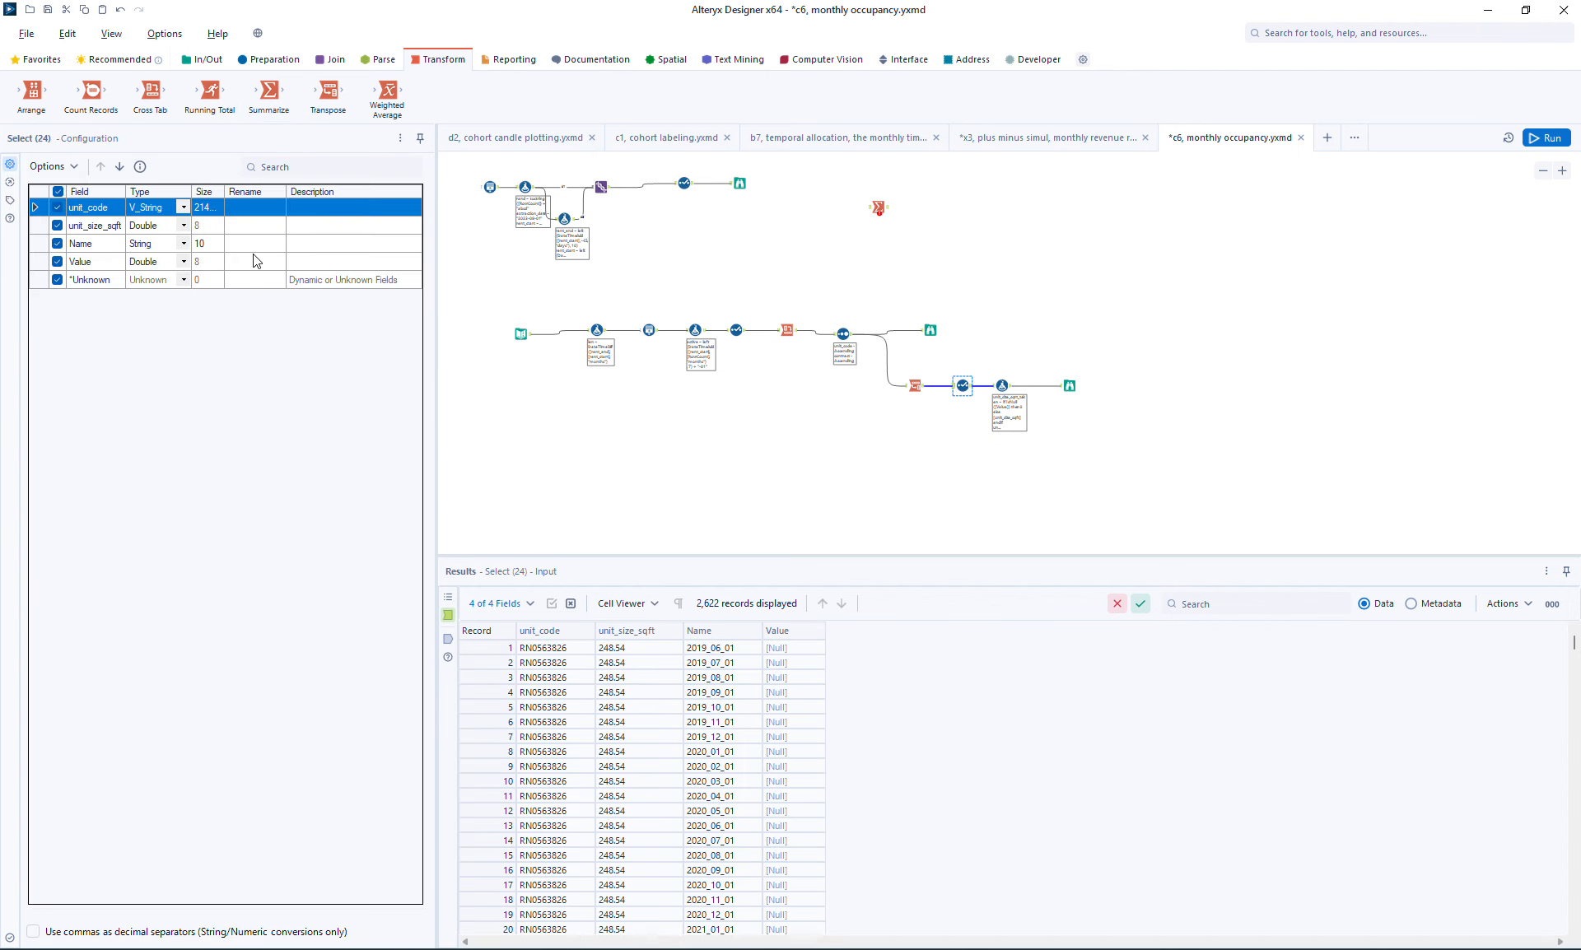
{"action": "left_click", "coordinate": [251, 244]}
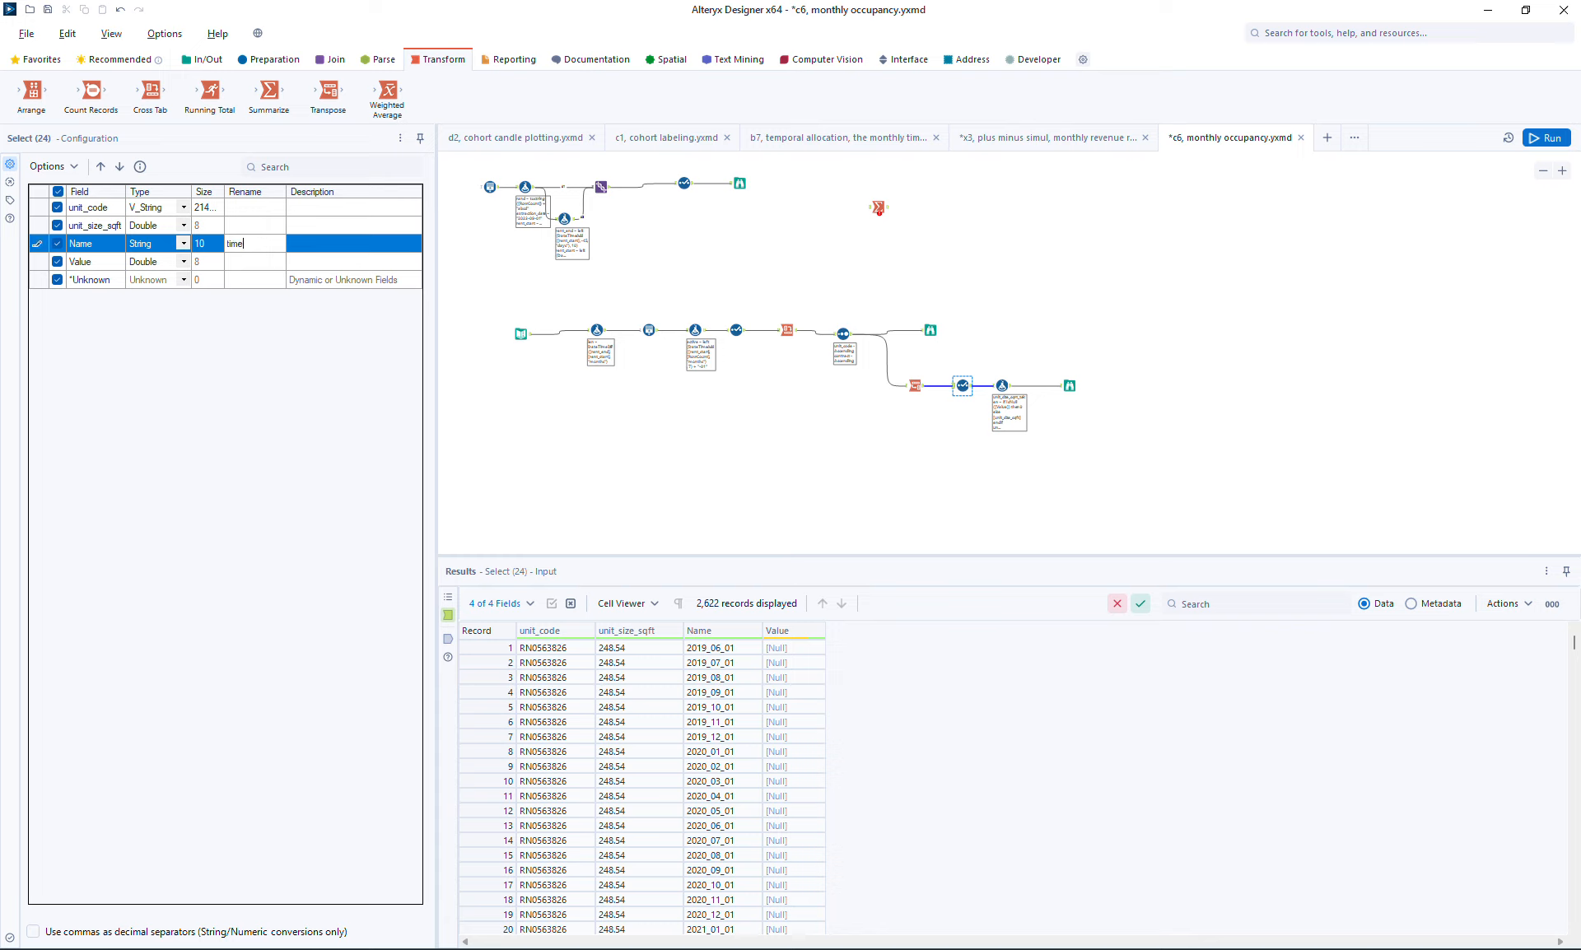
Connect the Summarize tool as a second branch below the Select tool and move the Formula and Browse tools farther along
{"action": "left_click", "coordinate": [878, 209]}
{"action": "left_click_drag", "start_coordinate": [879, 208], "coordinate": [992, 452]}
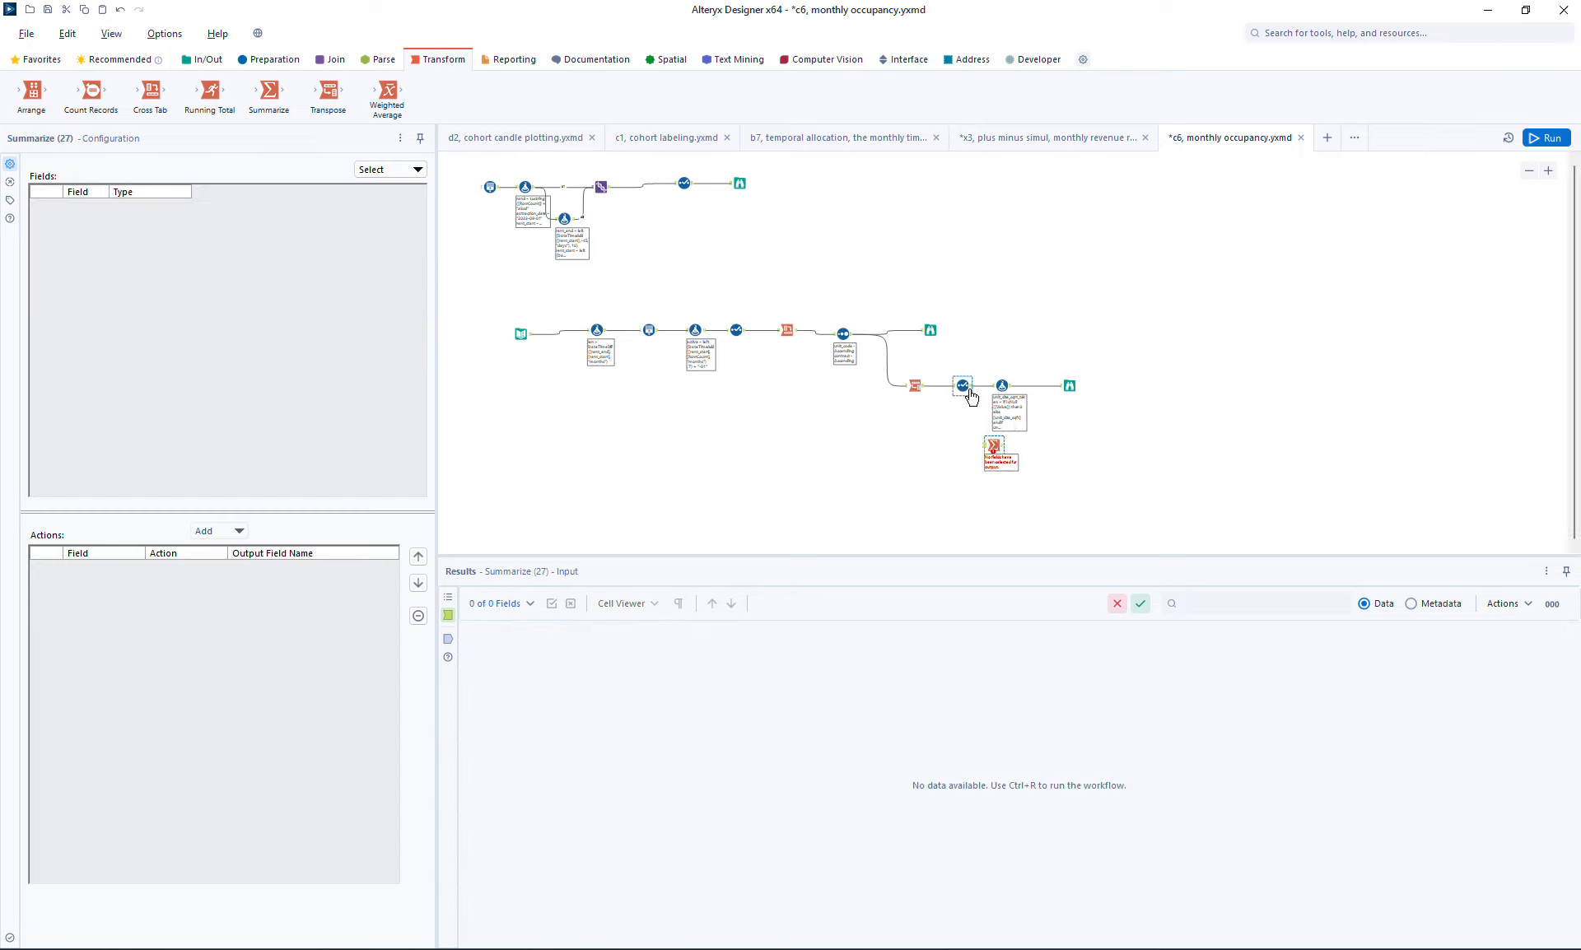
{"action": "left_click_drag", "start_coordinate": [972, 386], "coordinate": [986, 445]}
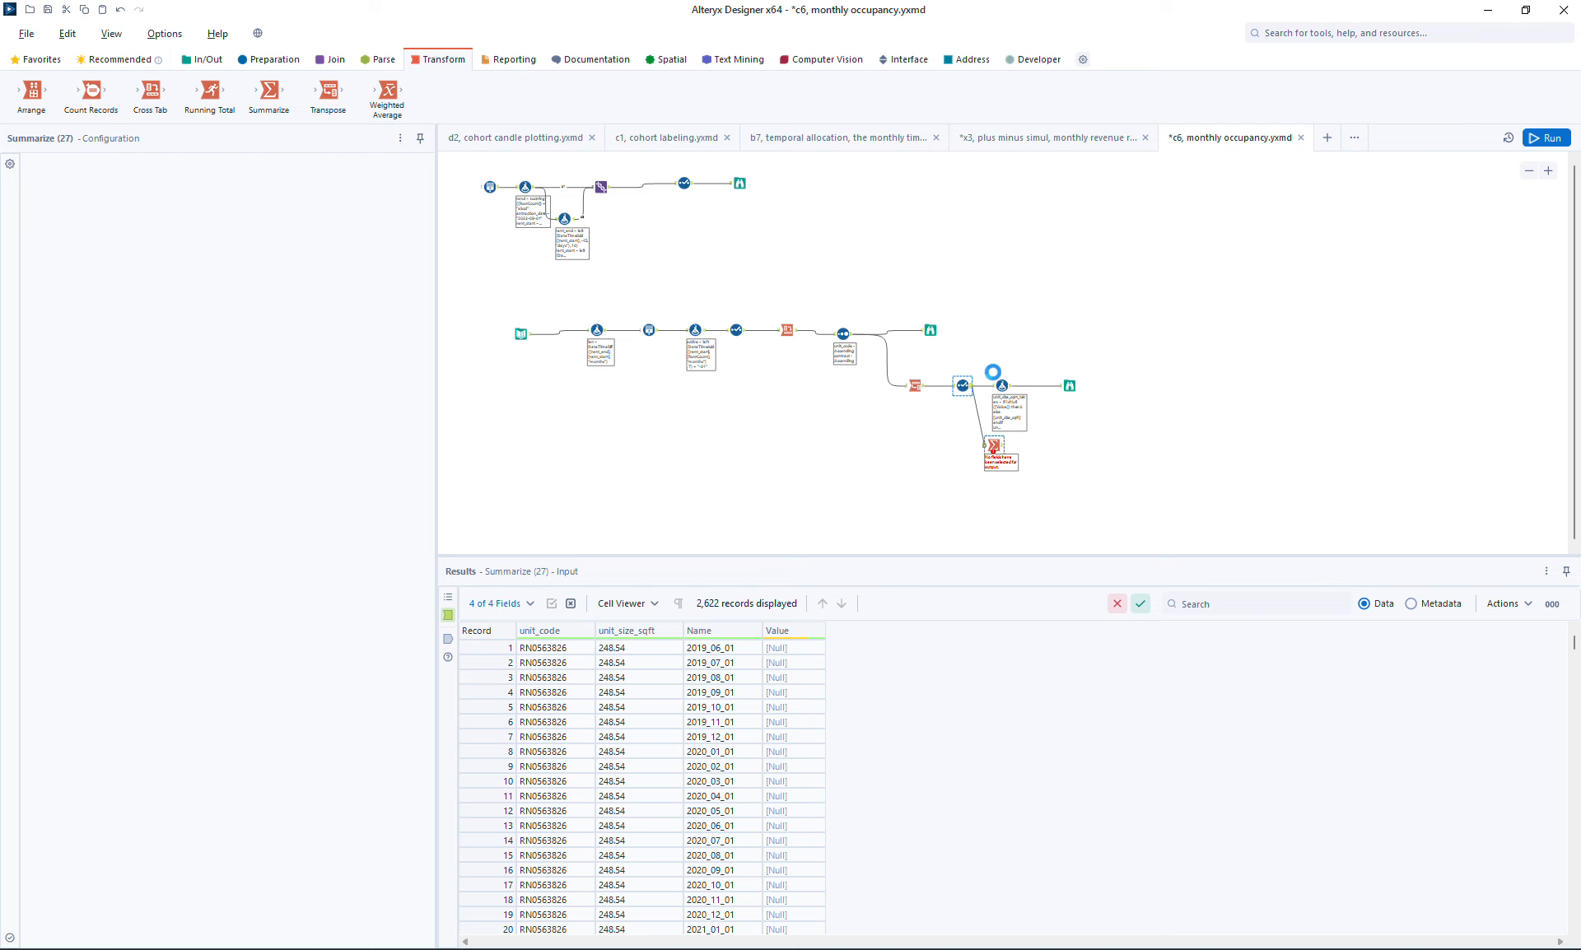
{"action": "left_click_drag", "start_coordinate": [991, 376], "coordinate": [1132, 383]}
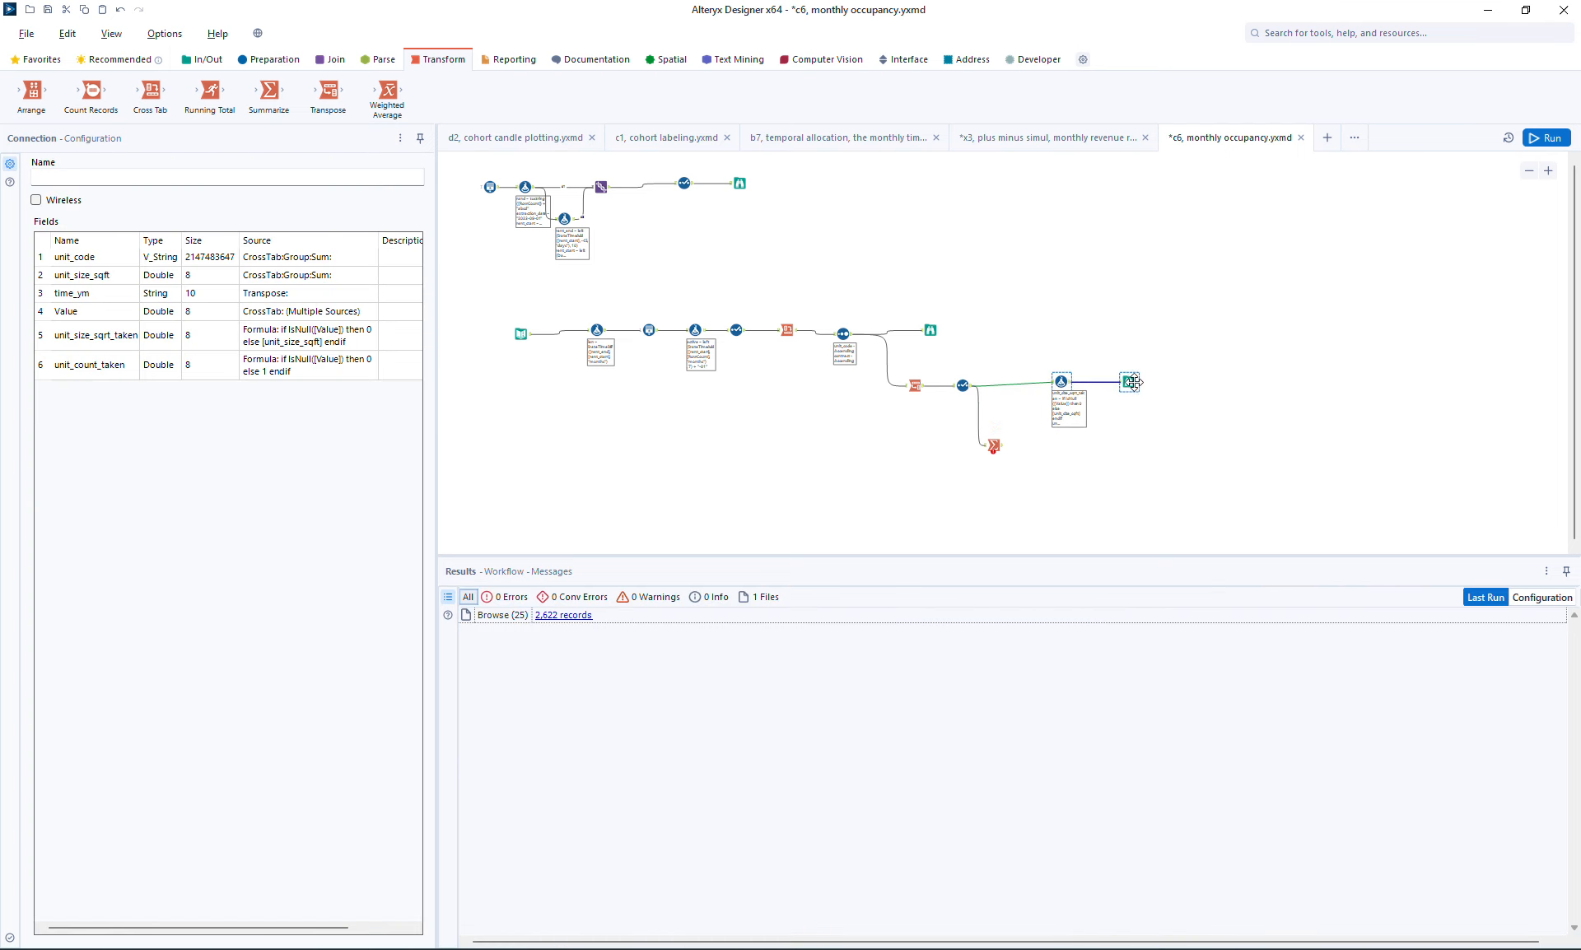
Configure the Summarize tool to group by unit_code and take the Max of unit_size_sqft, with unit_size_sqft as the output field name
{"action": "left_click", "coordinate": [998, 447]}
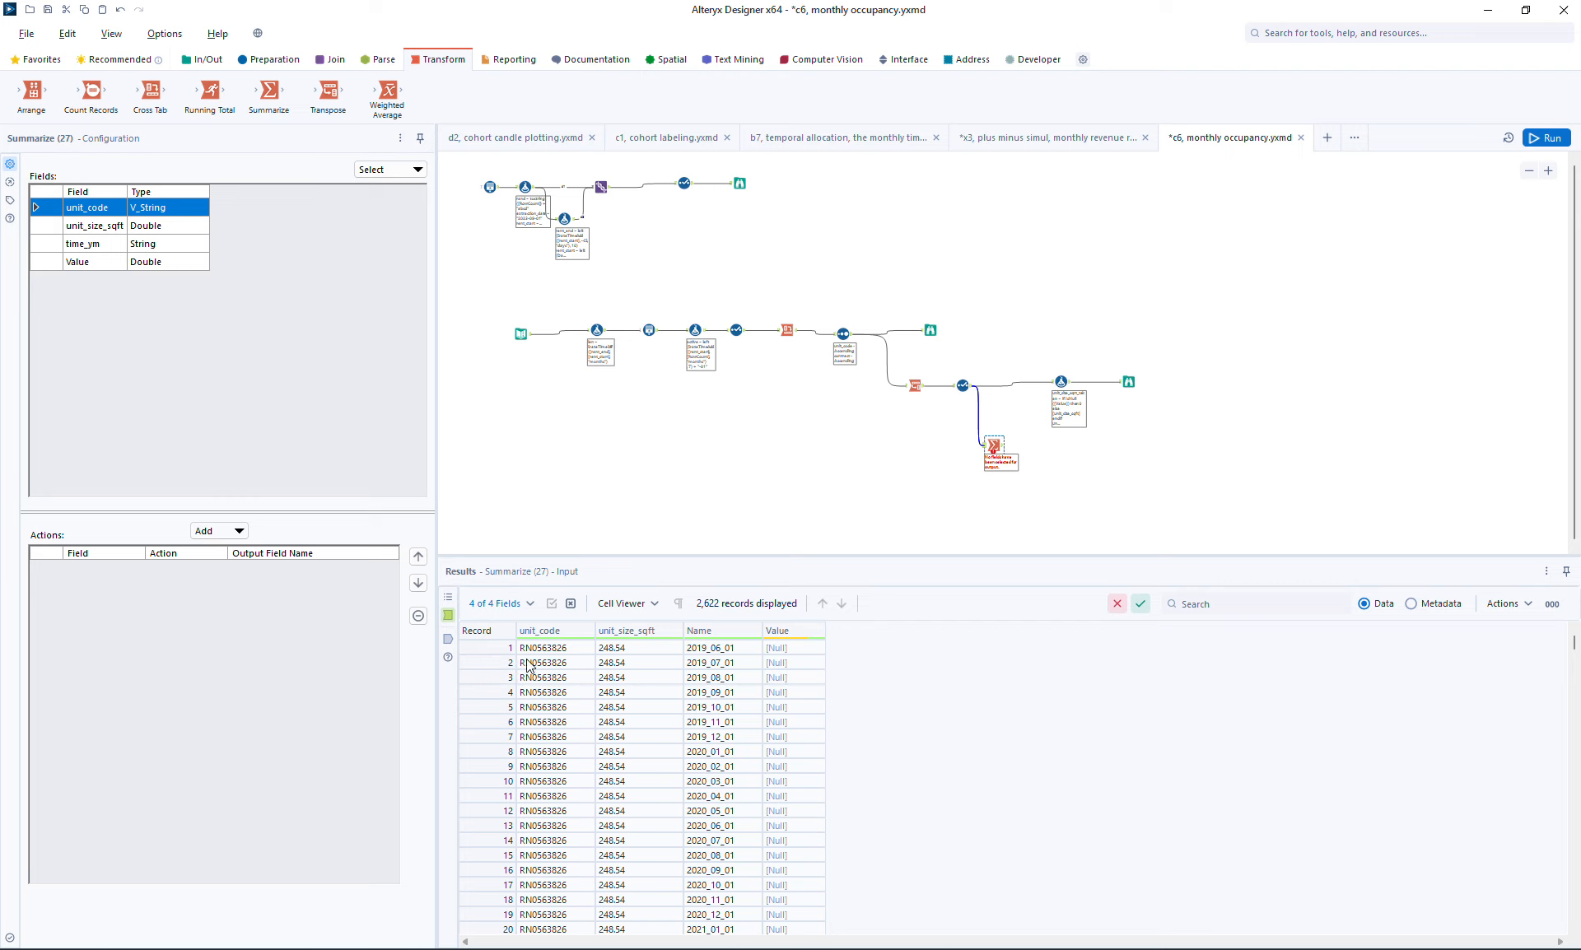
{"action": "left_click", "coordinate": [115, 228], "text": "ctrl"}
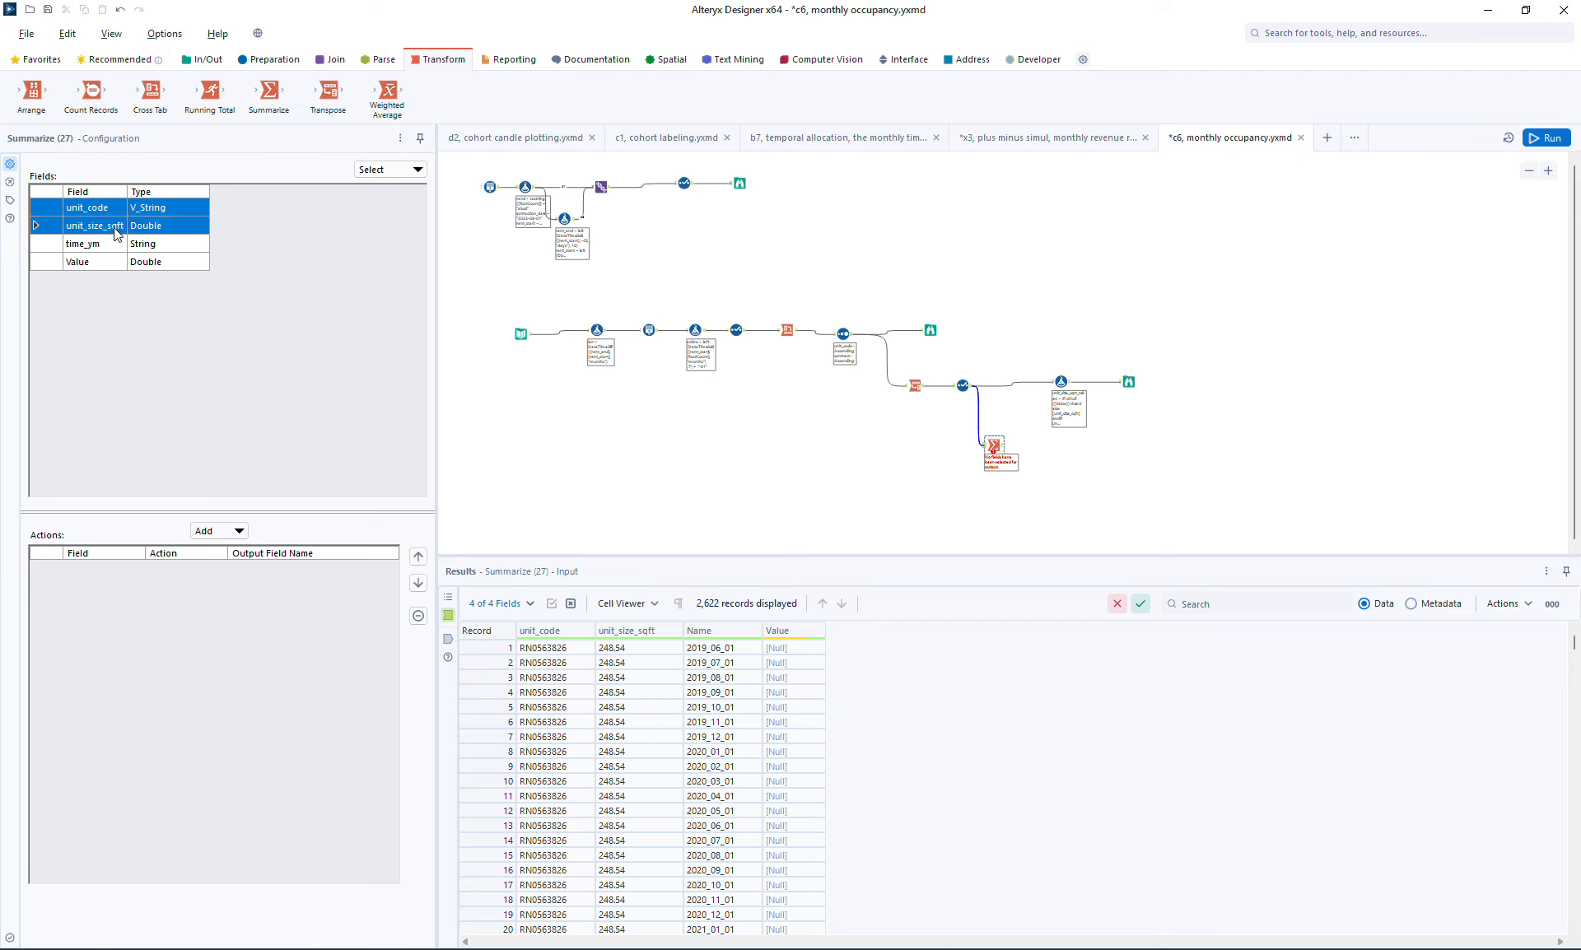
{"action": "left_click", "coordinate": [211, 531]}
{"action": "left_click", "coordinate": [232, 549]}
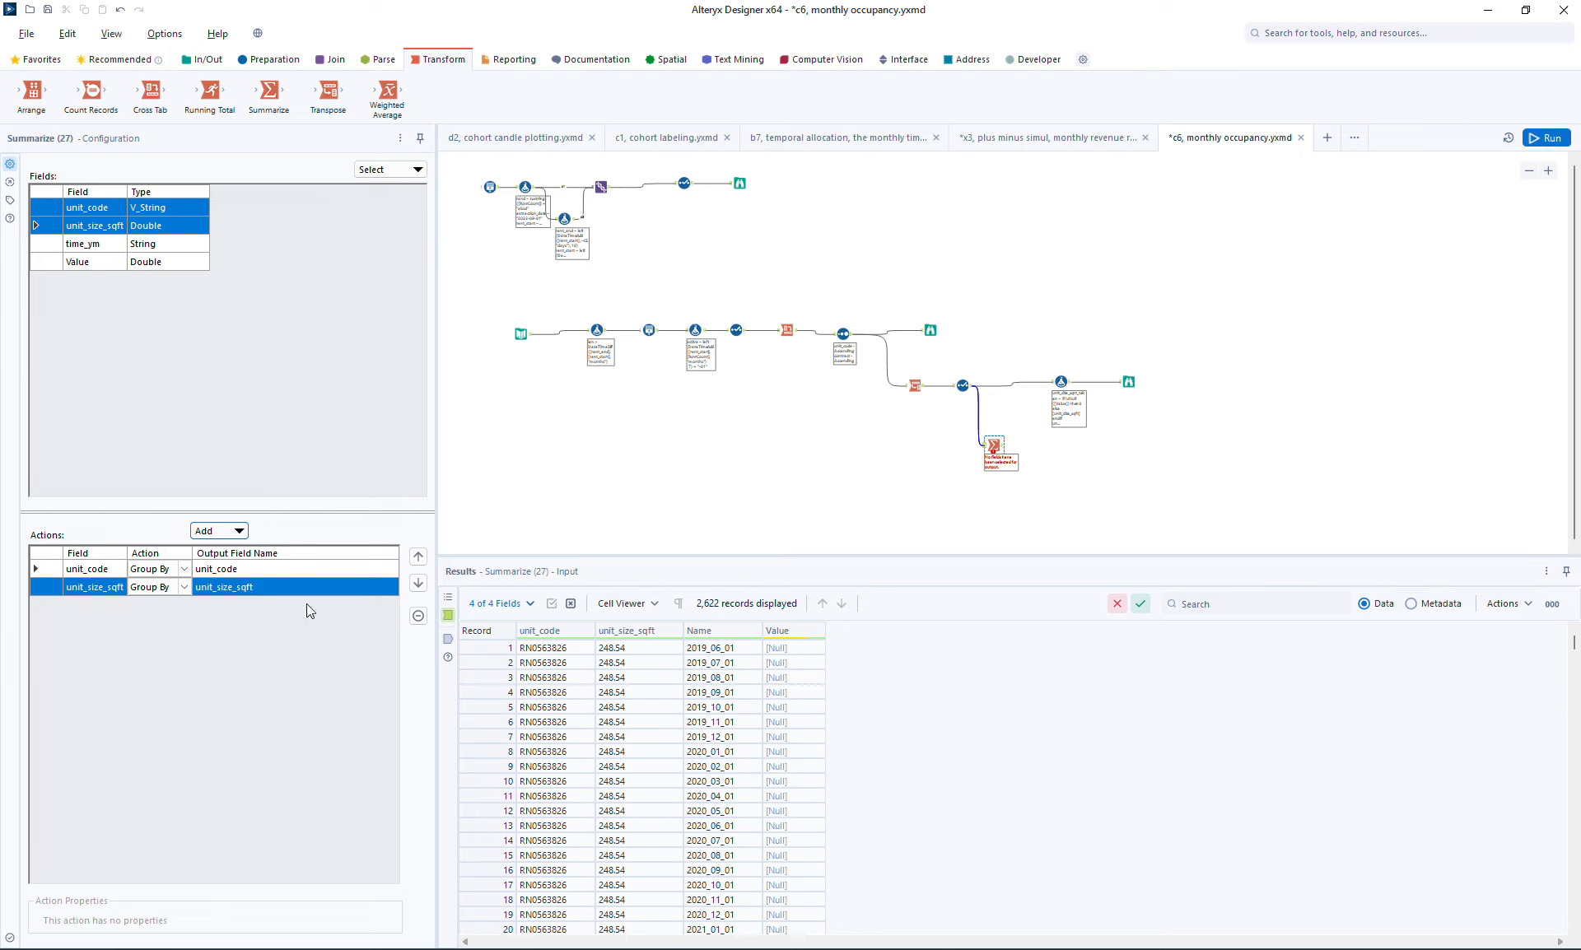
{"action": "left_click", "coordinate": [185, 591]}
{"action": "left_click", "coordinate": [185, 590]}
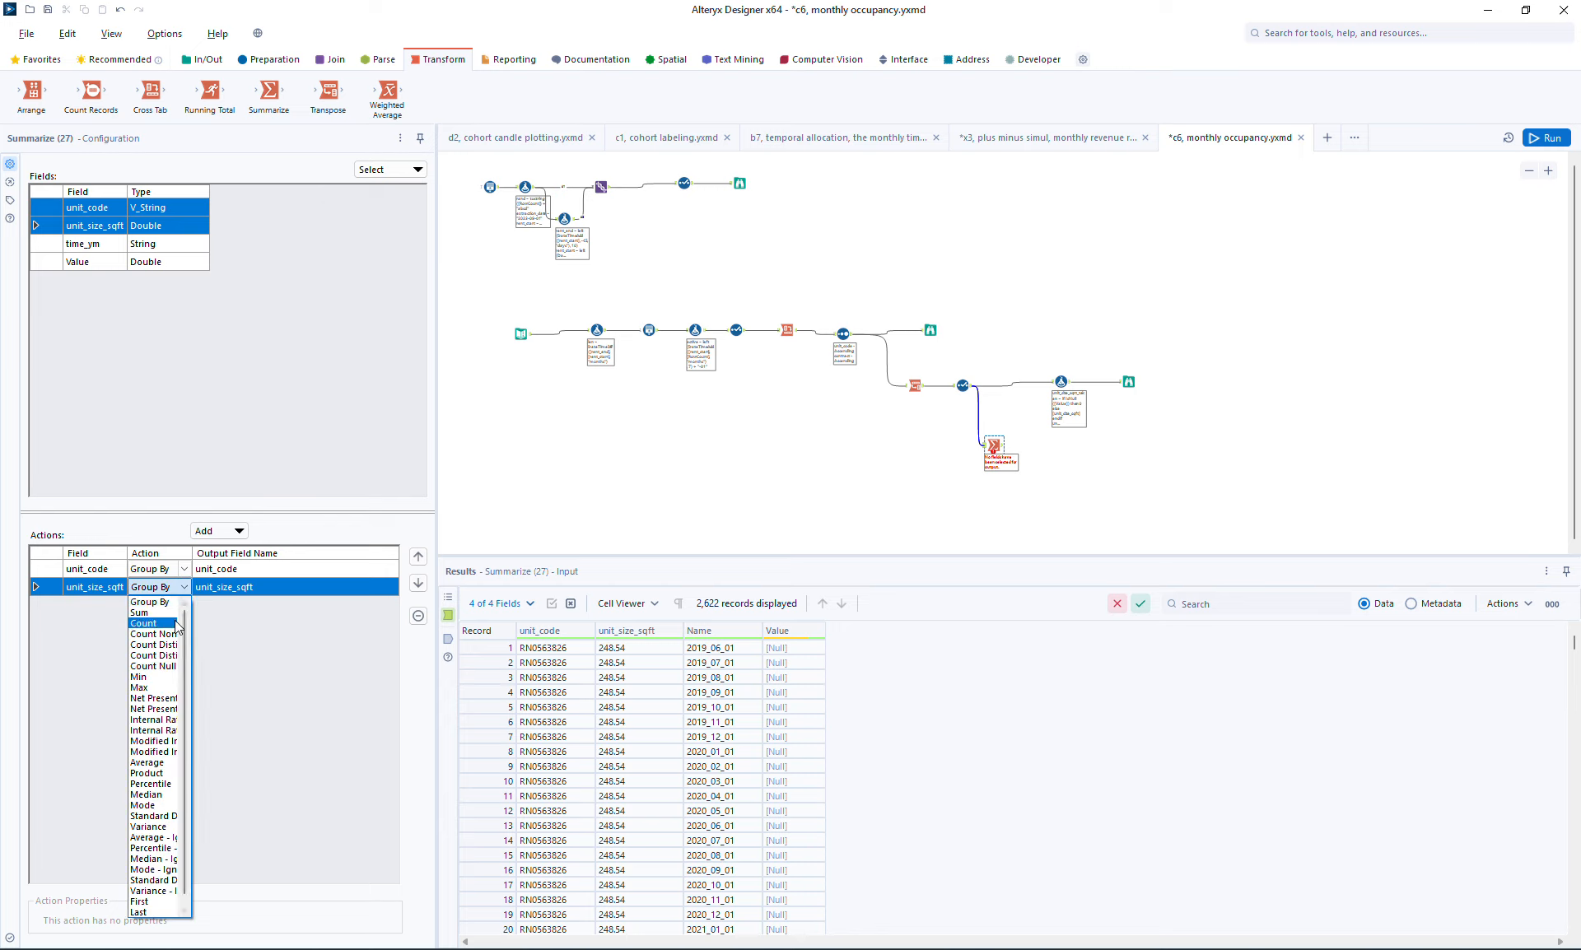
{"action": "left_click", "coordinate": [160, 690]}
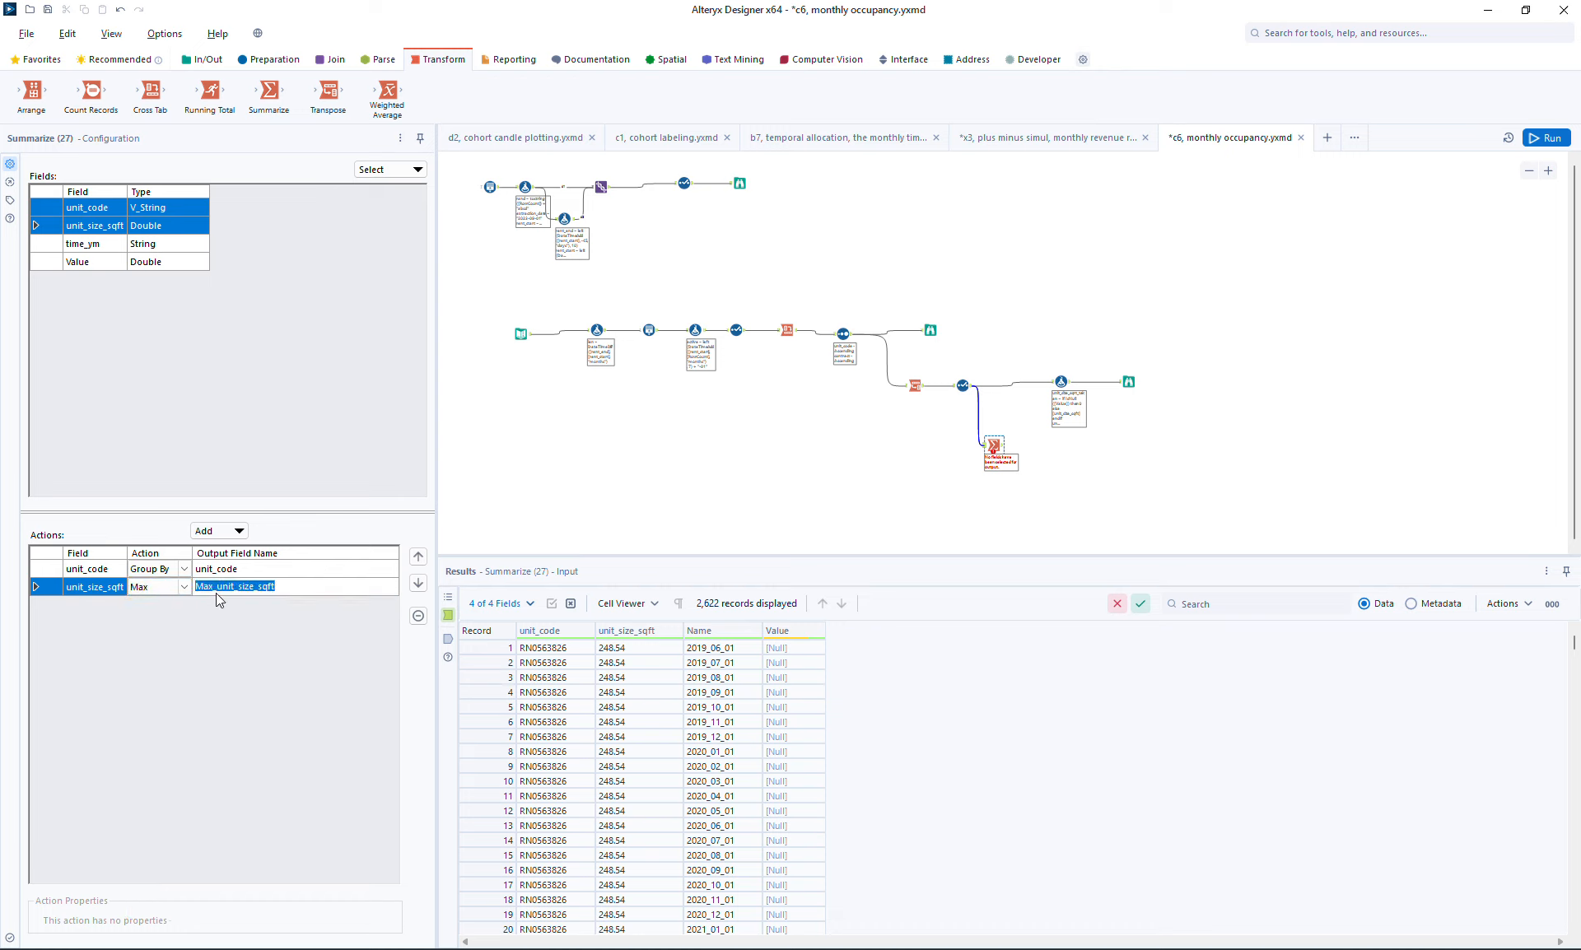
{"action": "key", "text": "BackSpace"}
{"action": "key", "text": "BackSpace"}
{"action": "key", "text": "BackSpace"}
{"action": "key", "text": "BackSpace"}
Space out the Formula, Browse and Summarize tools, and run the workflow to view the unit list
{"action": "left_click_drag", "start_coordinate": [1047, 355], "coordinate": [1177, 385]}
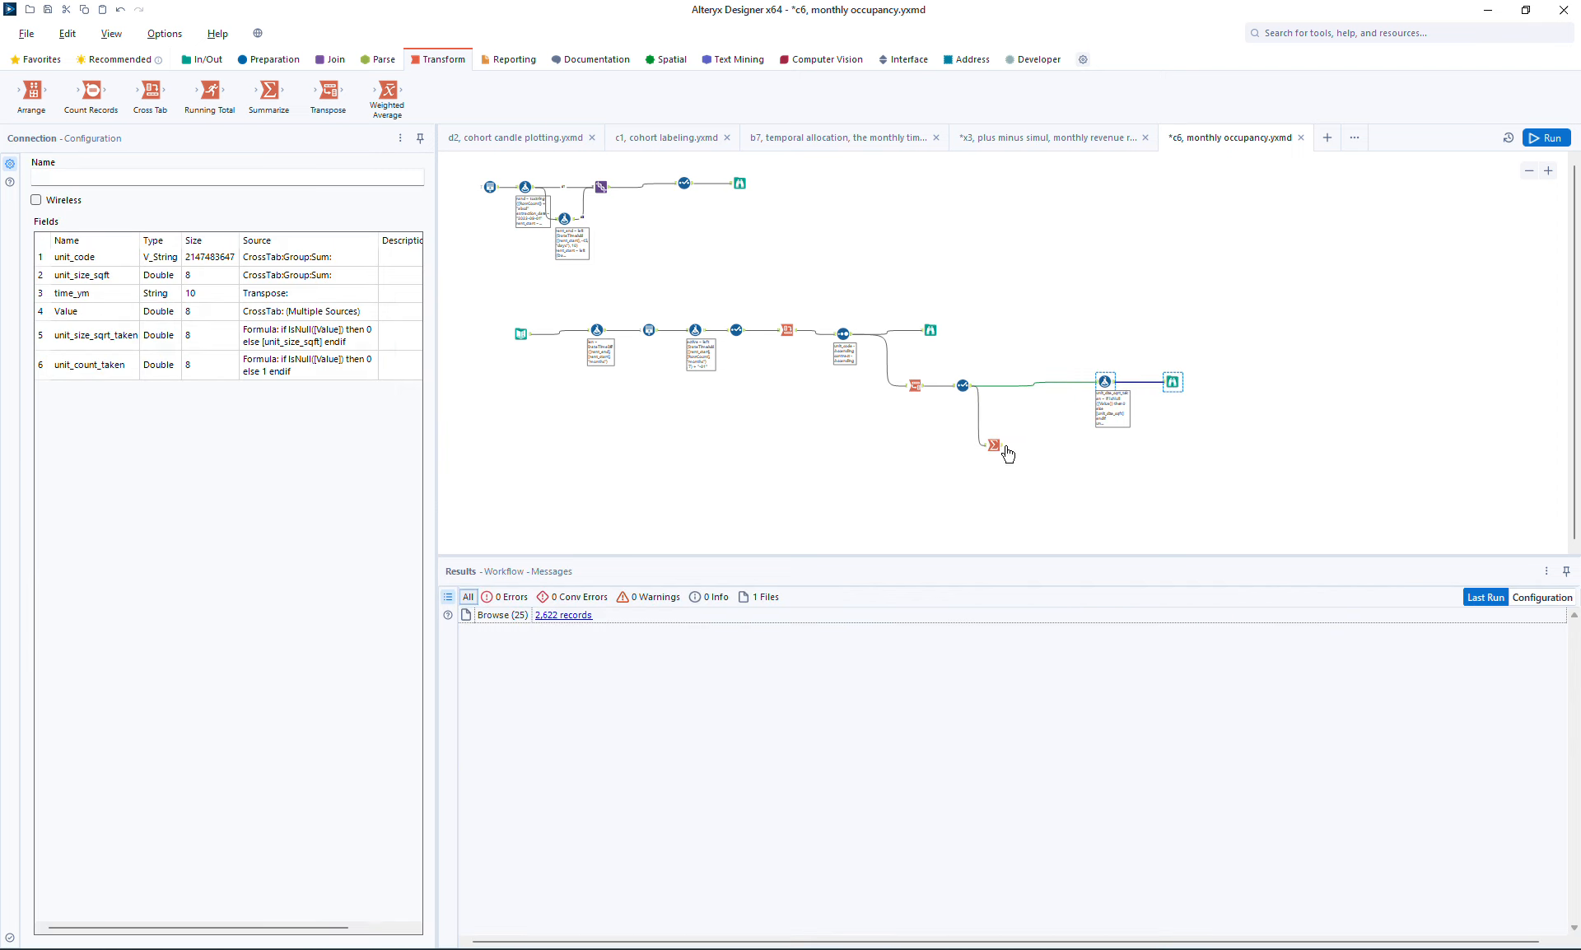
{"action": "left_click_drag", "start_coordinate": [994, 445], "coordinate": [1000, 444]}
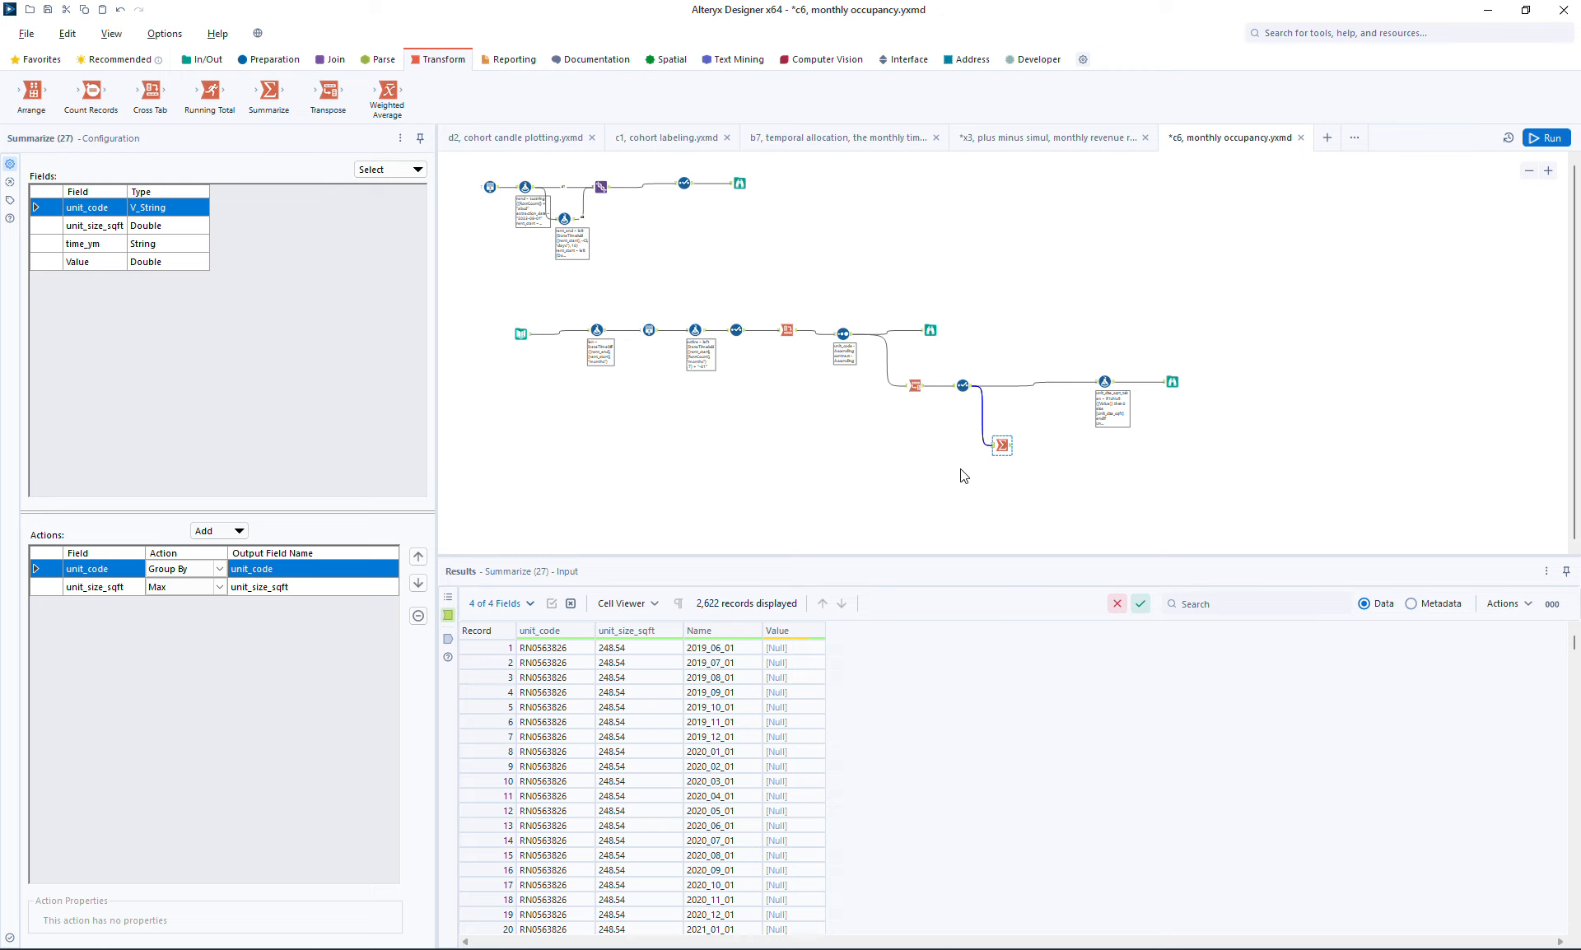
{"action": "left_click", "coordinate": [1547, 137]}
{"action": "left_click", "coordinate": [1007, 447]}
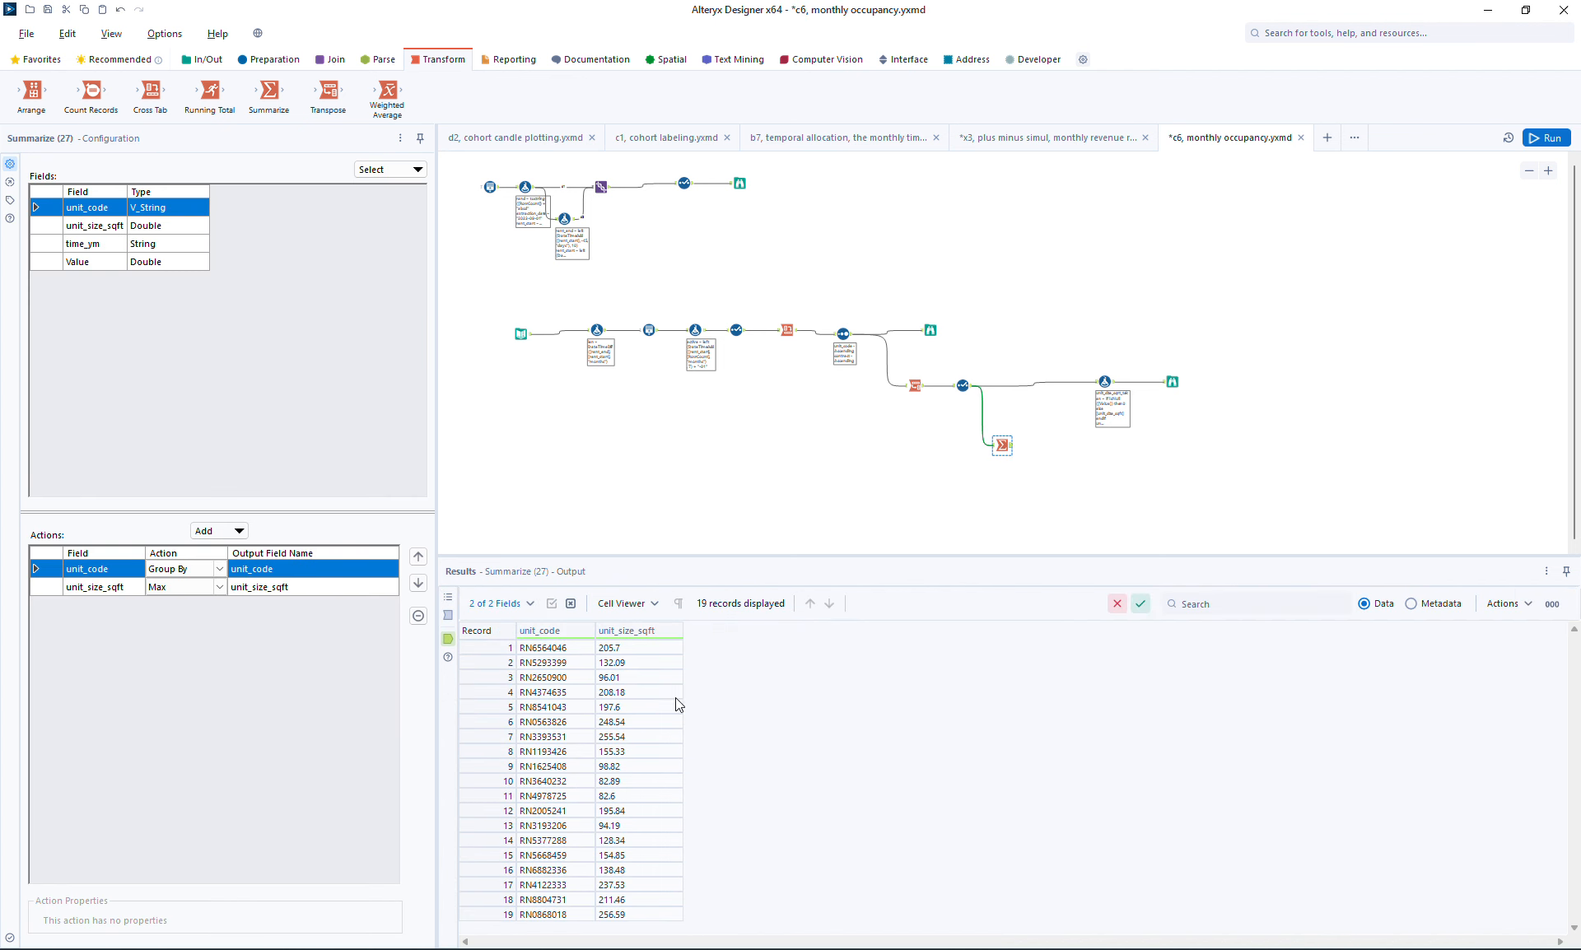
Compare the summarized unit list with the contract-level records in the earlier Browse tool
{"action": "left_click_drag", "start_coordinate": [503, 649], "coordinate": [503, 919]}
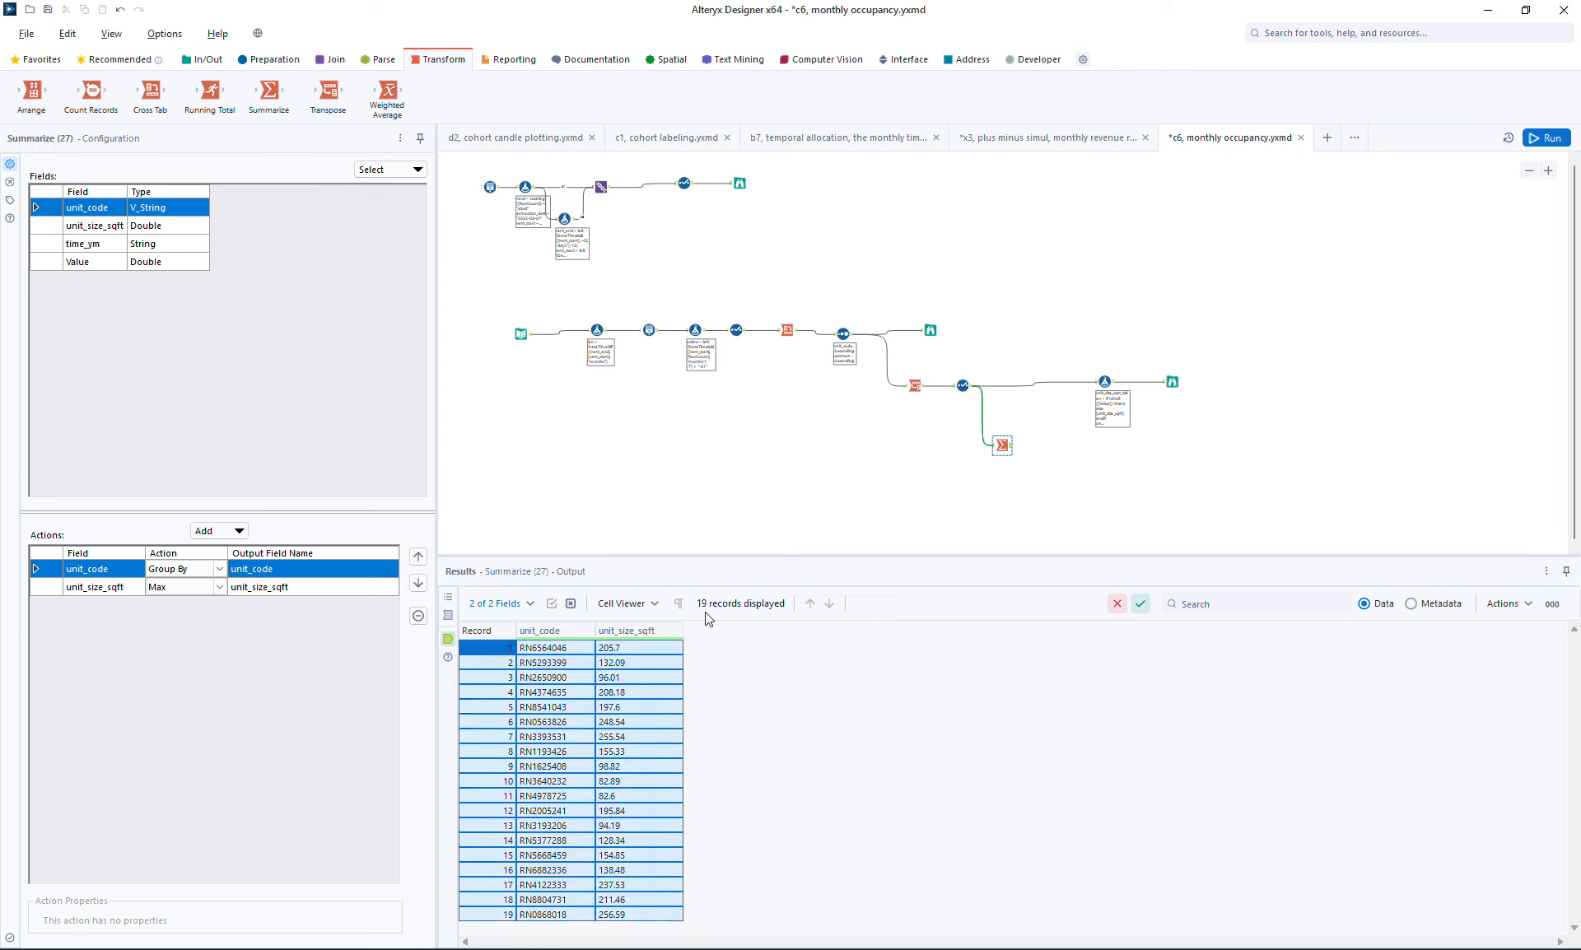
{"action": "left_click", "coordinate": [929, 331]}
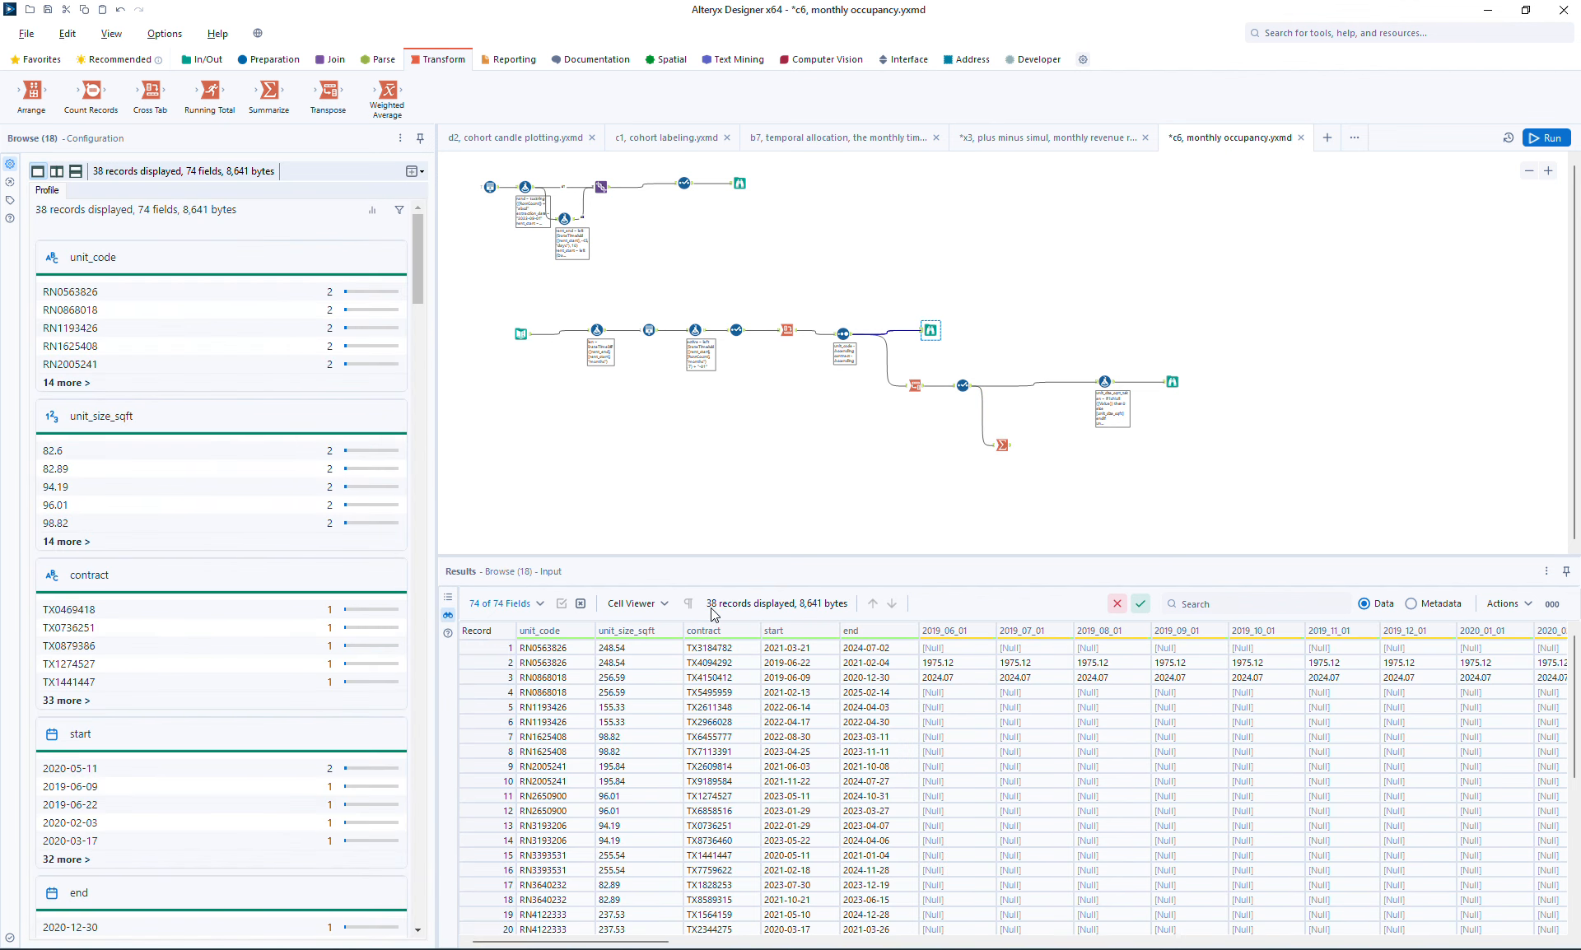
{"action": "left_click", "coordinate": [1003, 446]}
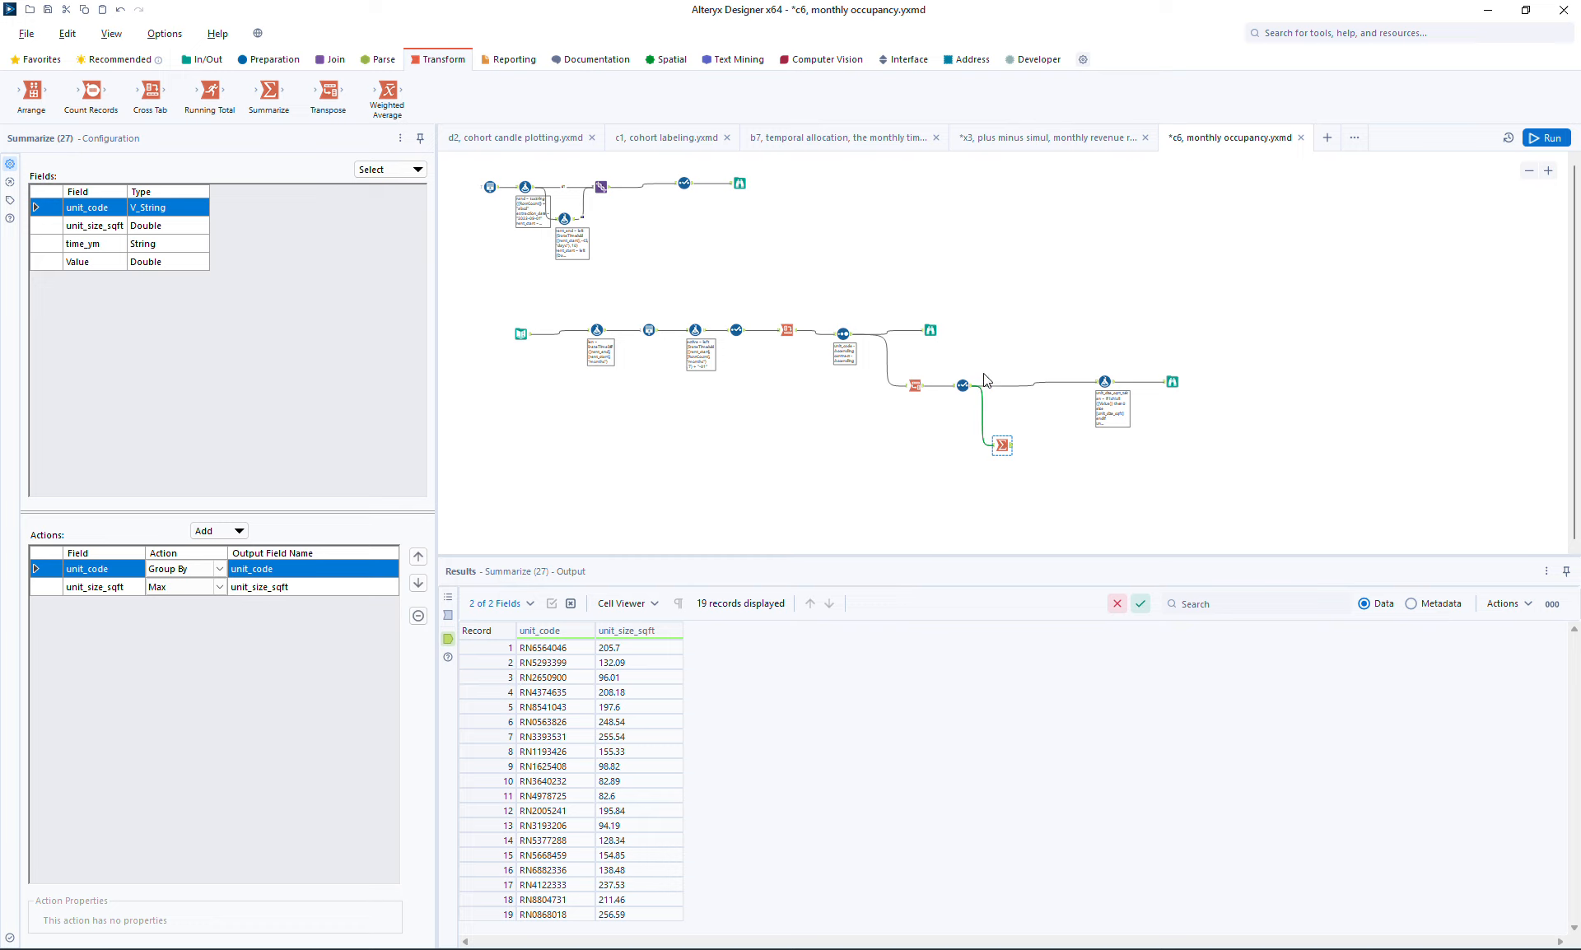
Add a second Summarize tool branching from the Select tool and group it by time_ym
{"action": "left_click_drag", "start_coordinate": [269, 91], "coordinate": [999, 498]}
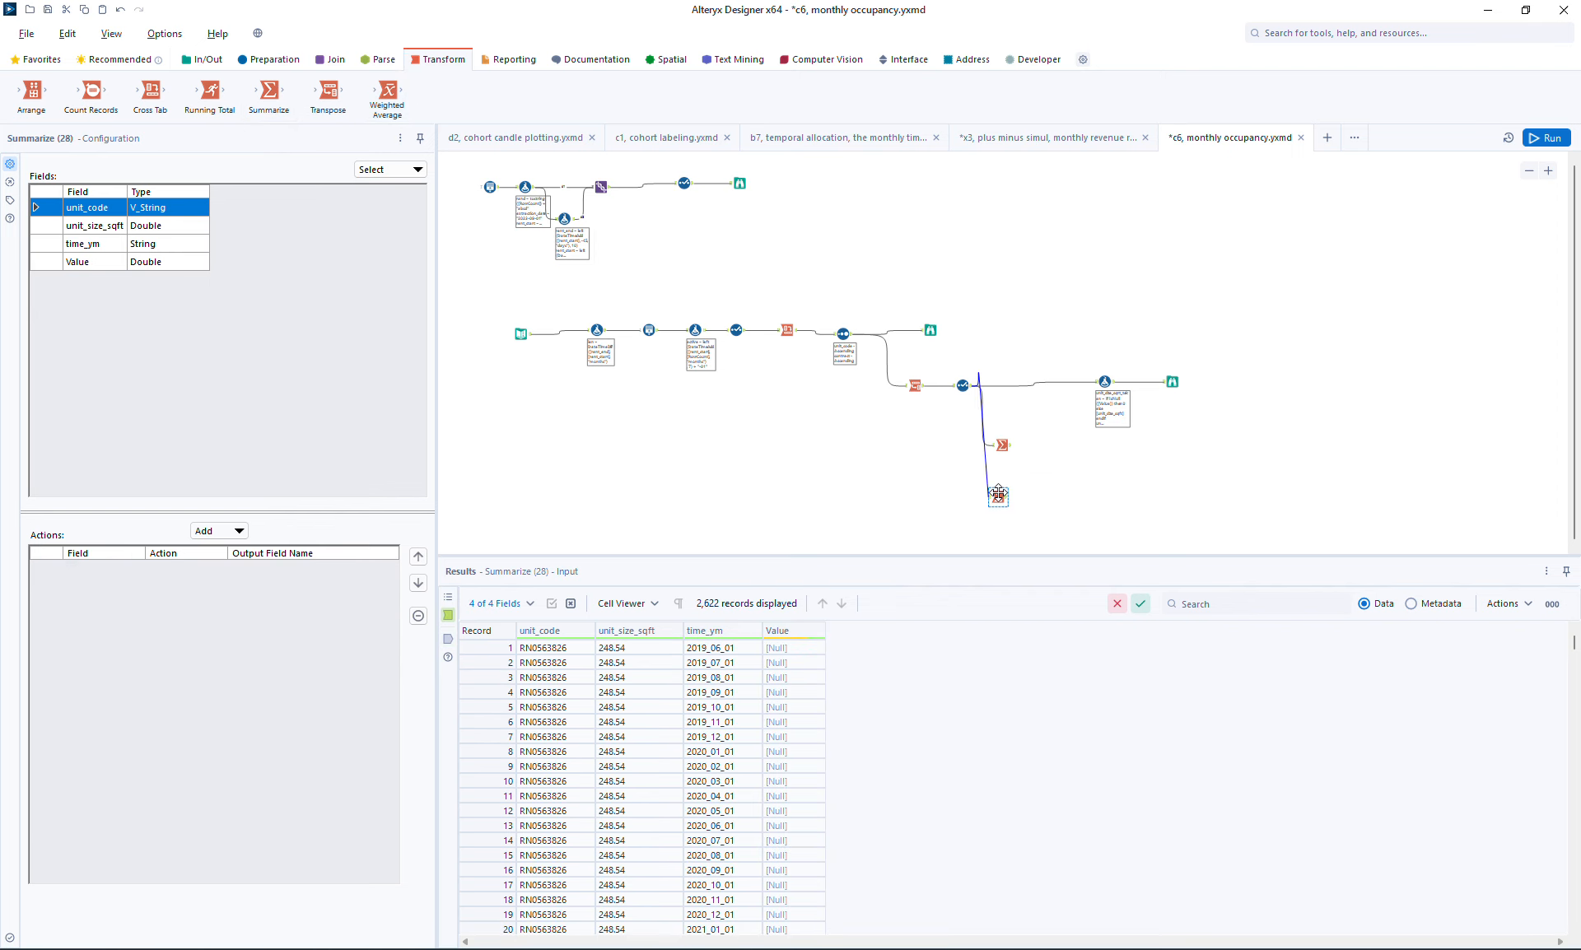
{"action": "left_click", "coordinate": [99, 246]}
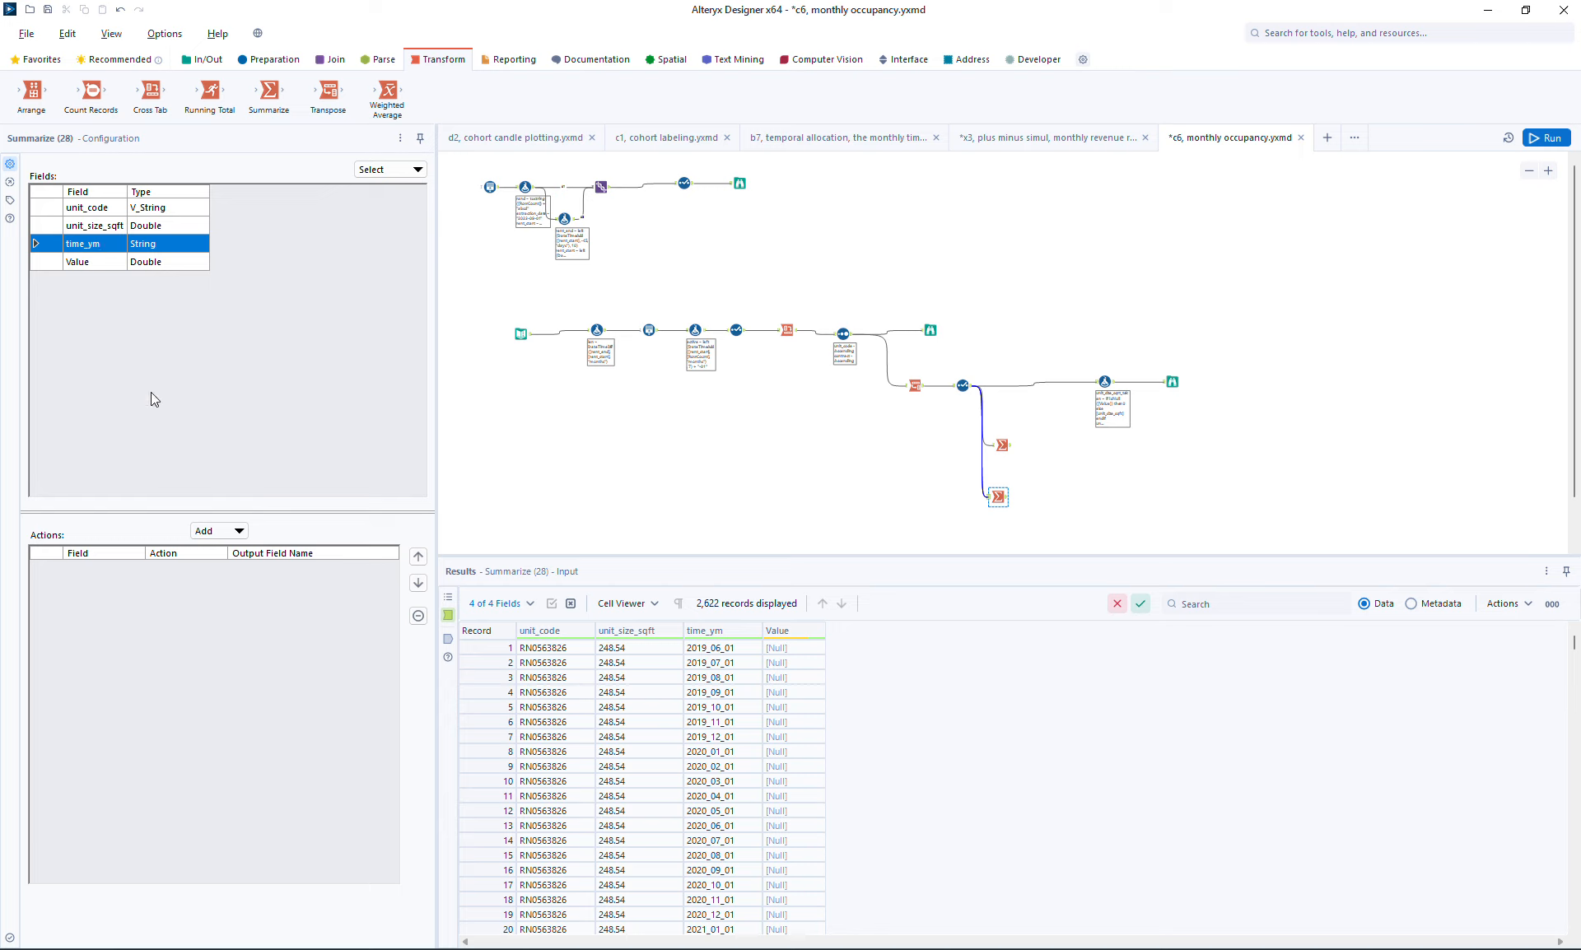
{"action": "left_click", "coordinate": [208, 529]}
{"action": "left_click", "coordinate": [218, 549]}
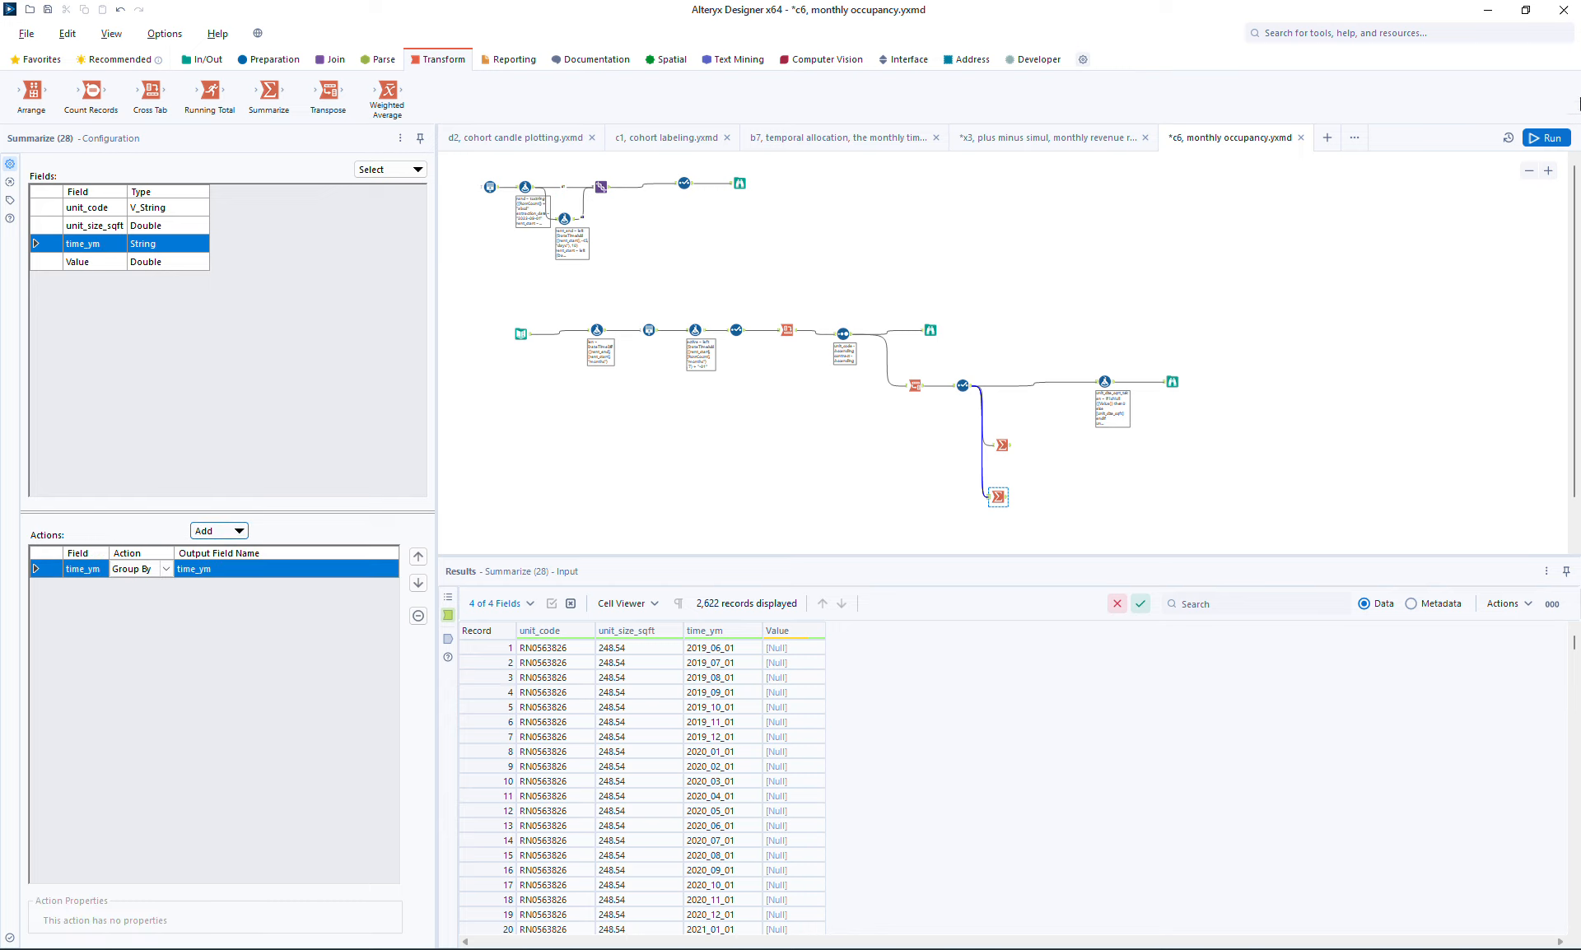
Run the workflow to check the list of months, and align the second Summarize tool beneath the first
{"action": "left_click", "coordinate": [1552, 135]}
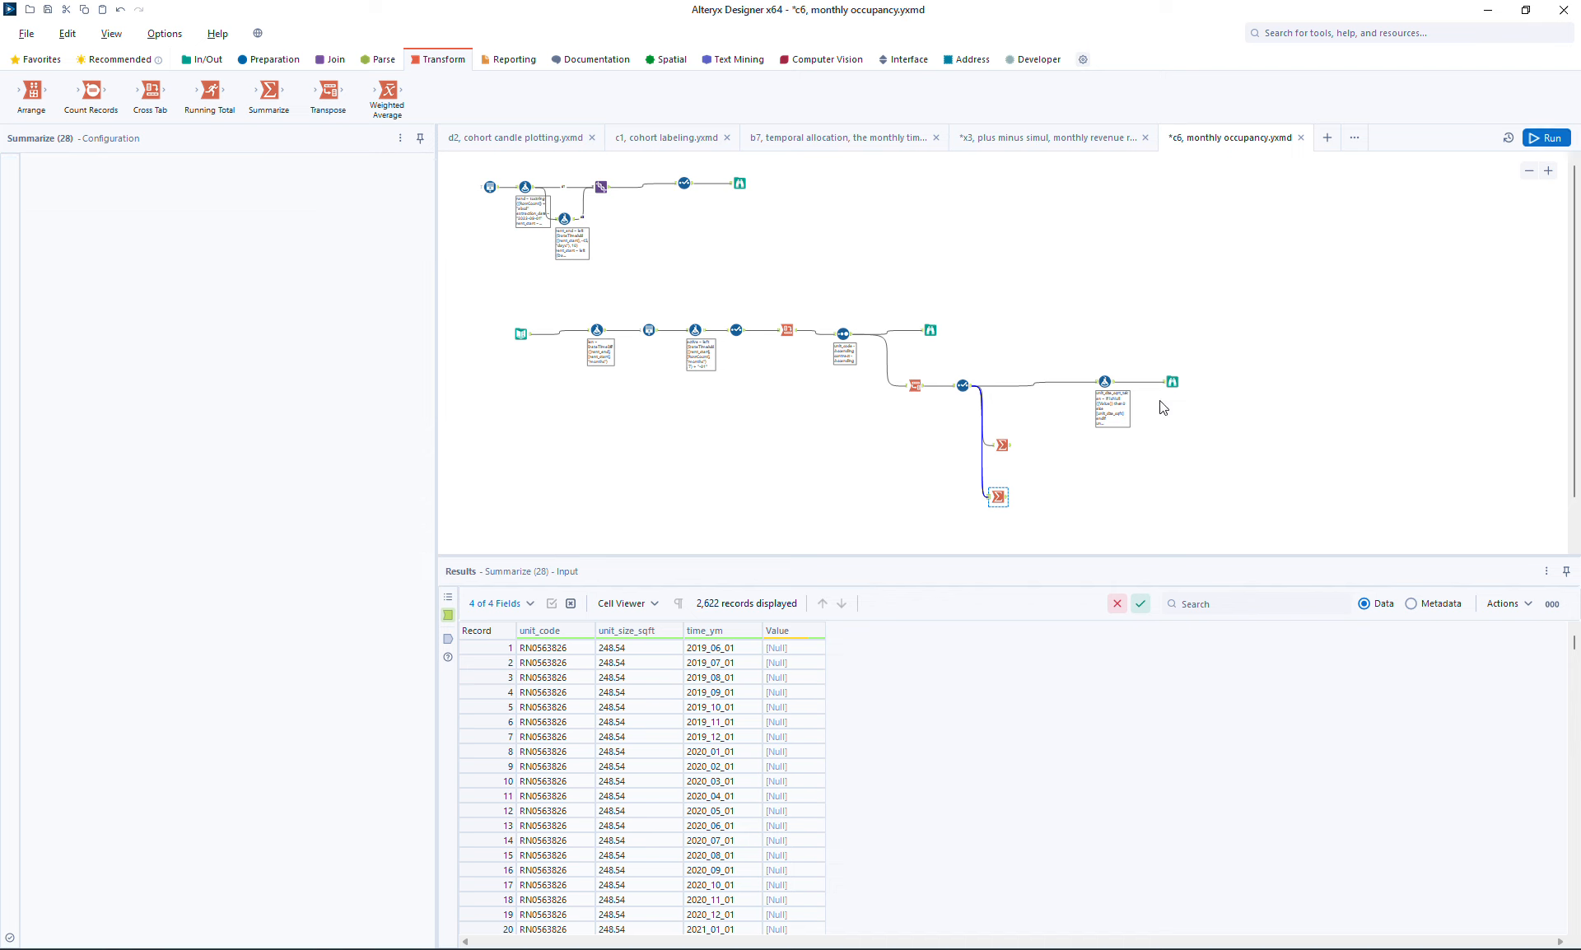
{"action": "left_click", "coordinate": [999, 497]}
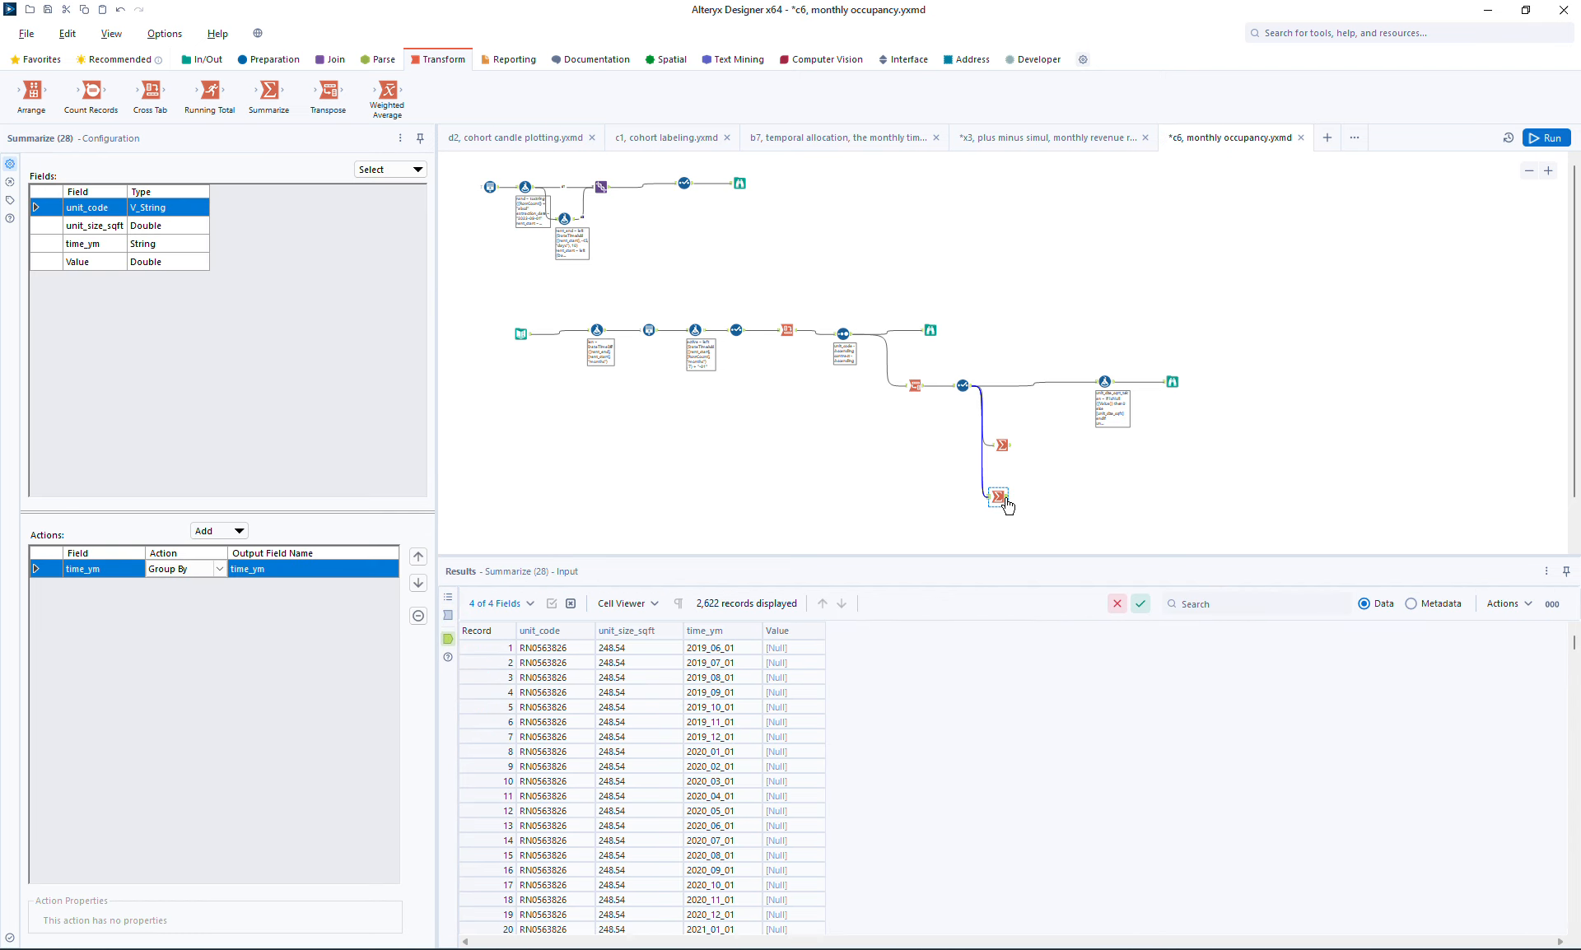
{"action": "left_click", "coordinate": [1006, 501]}
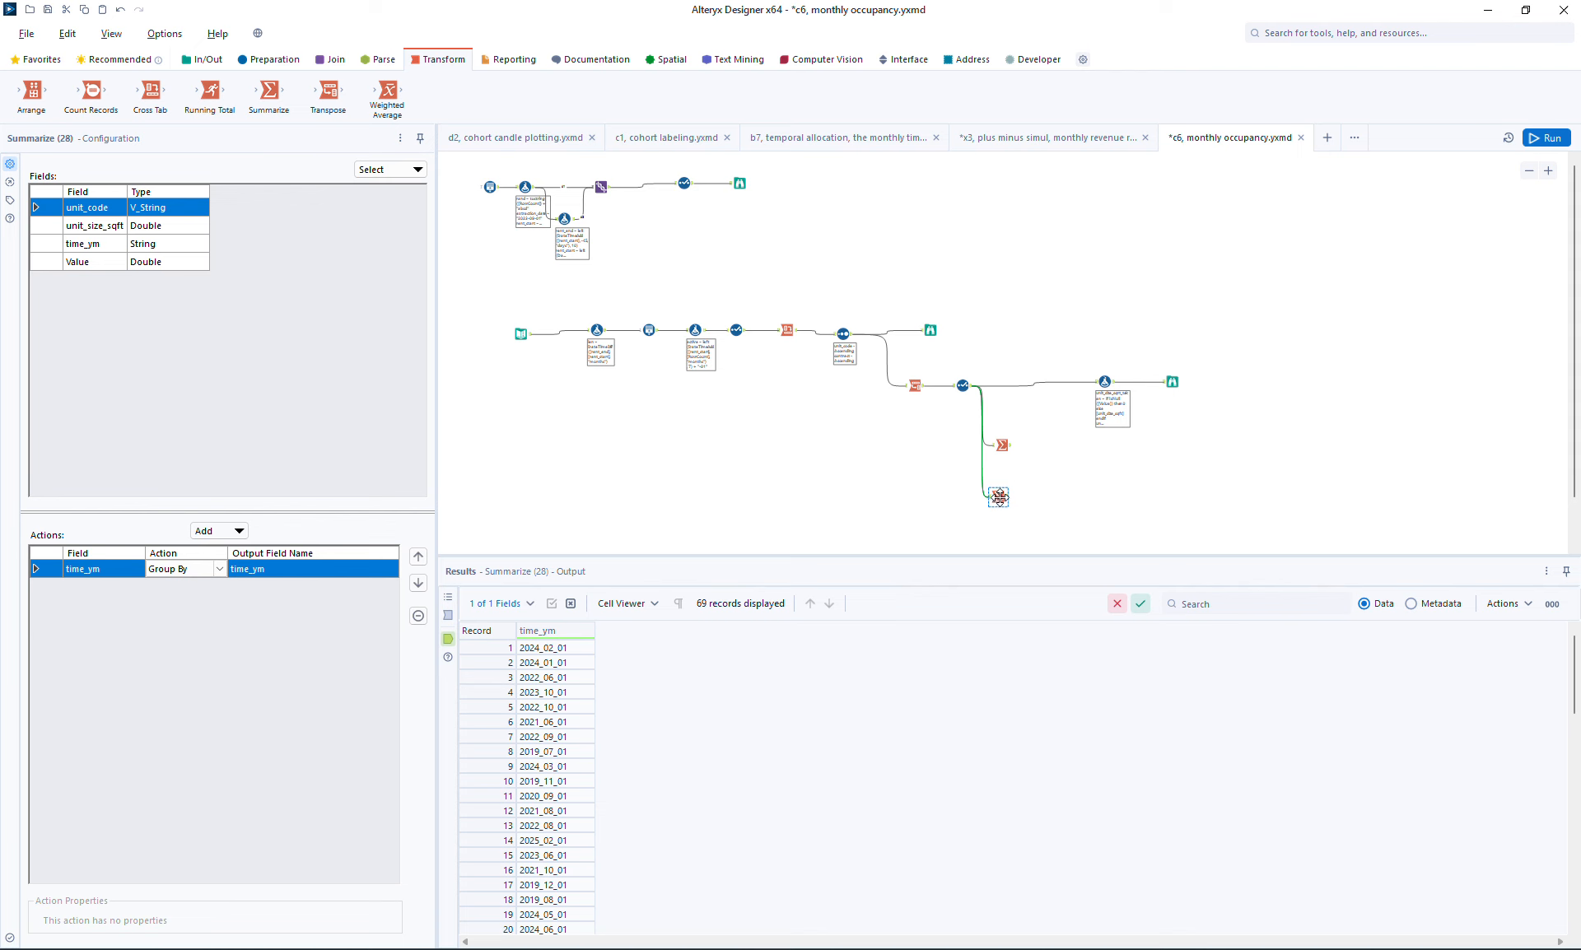
{"action": "left_click_drag", "start_coordinate": [999, 497], "coordinate": [1003, 493]}
{"action": "left_click", "coordinate": [1017, 451]}
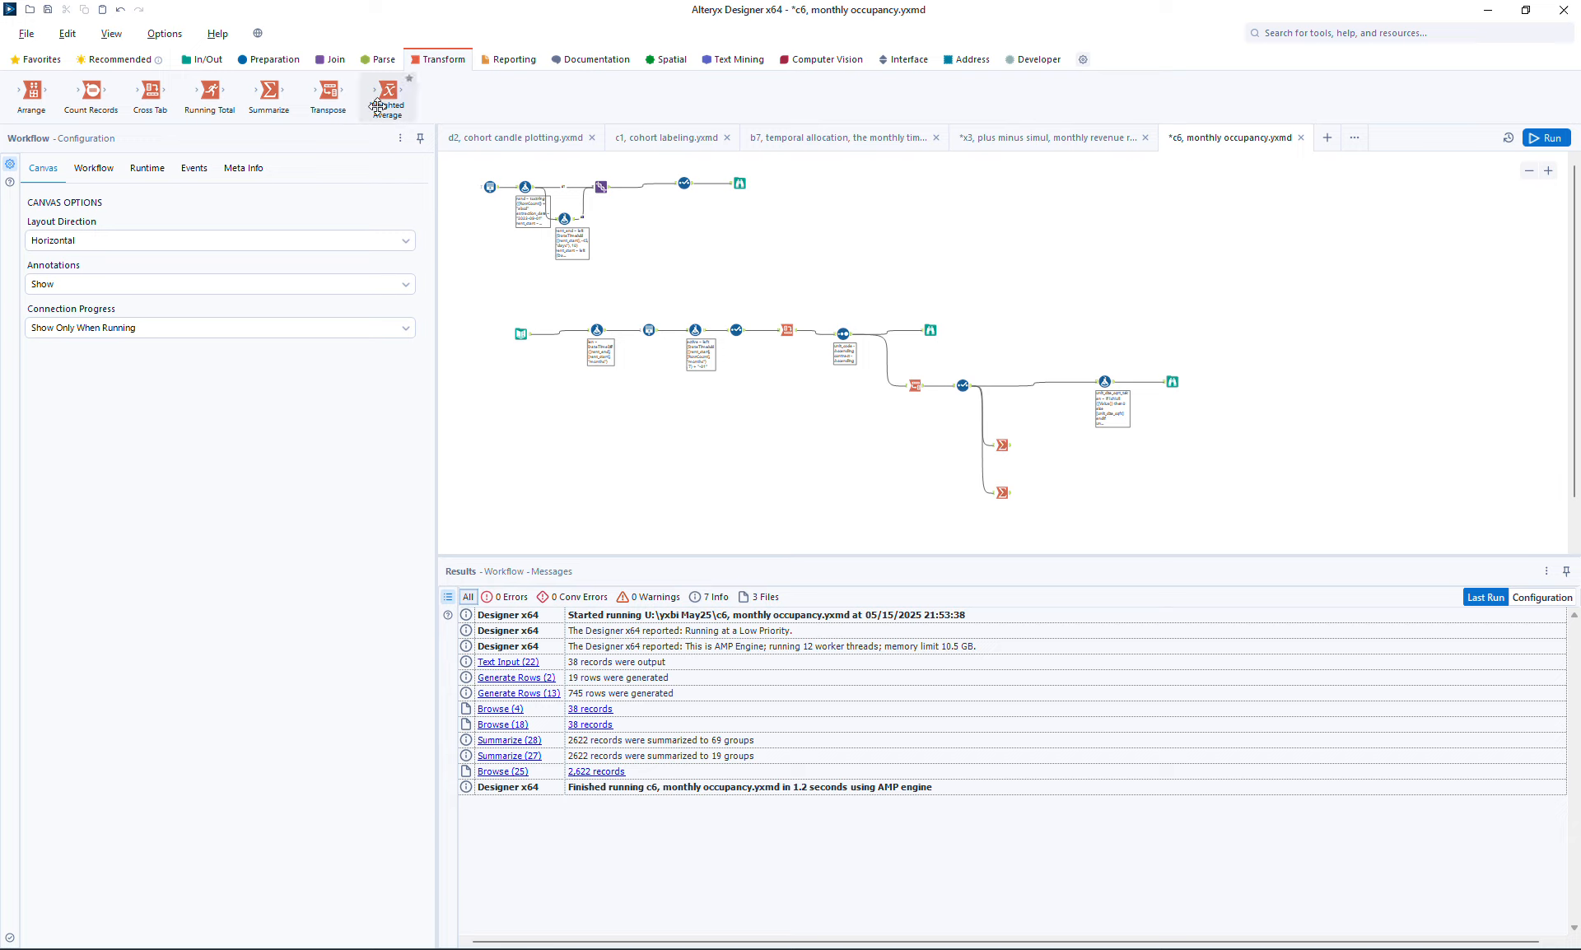
Join the unit list as target and the month list as source with an Append Fields tool, and run the workflow
{"action": "left_click", "coordinate": [334, 60]}
{"action": "left_click_drag", "start_coordinate": [43, 93], "coordinate": [1030, 467]}
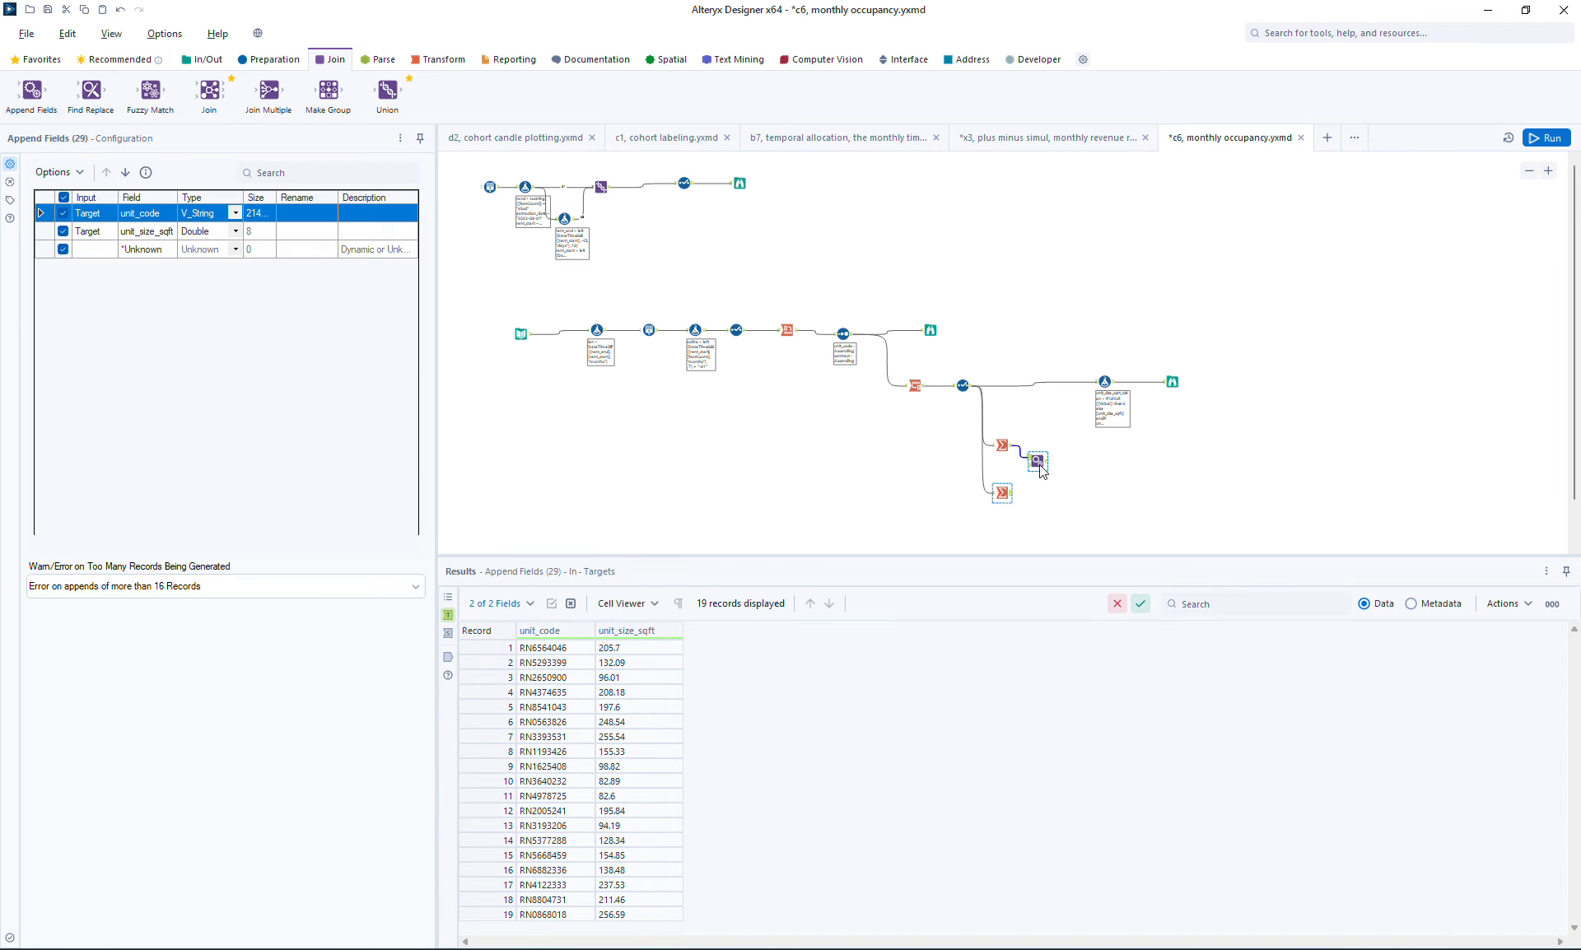
{"action": "left_click", "coordinate": [1046, 456]}
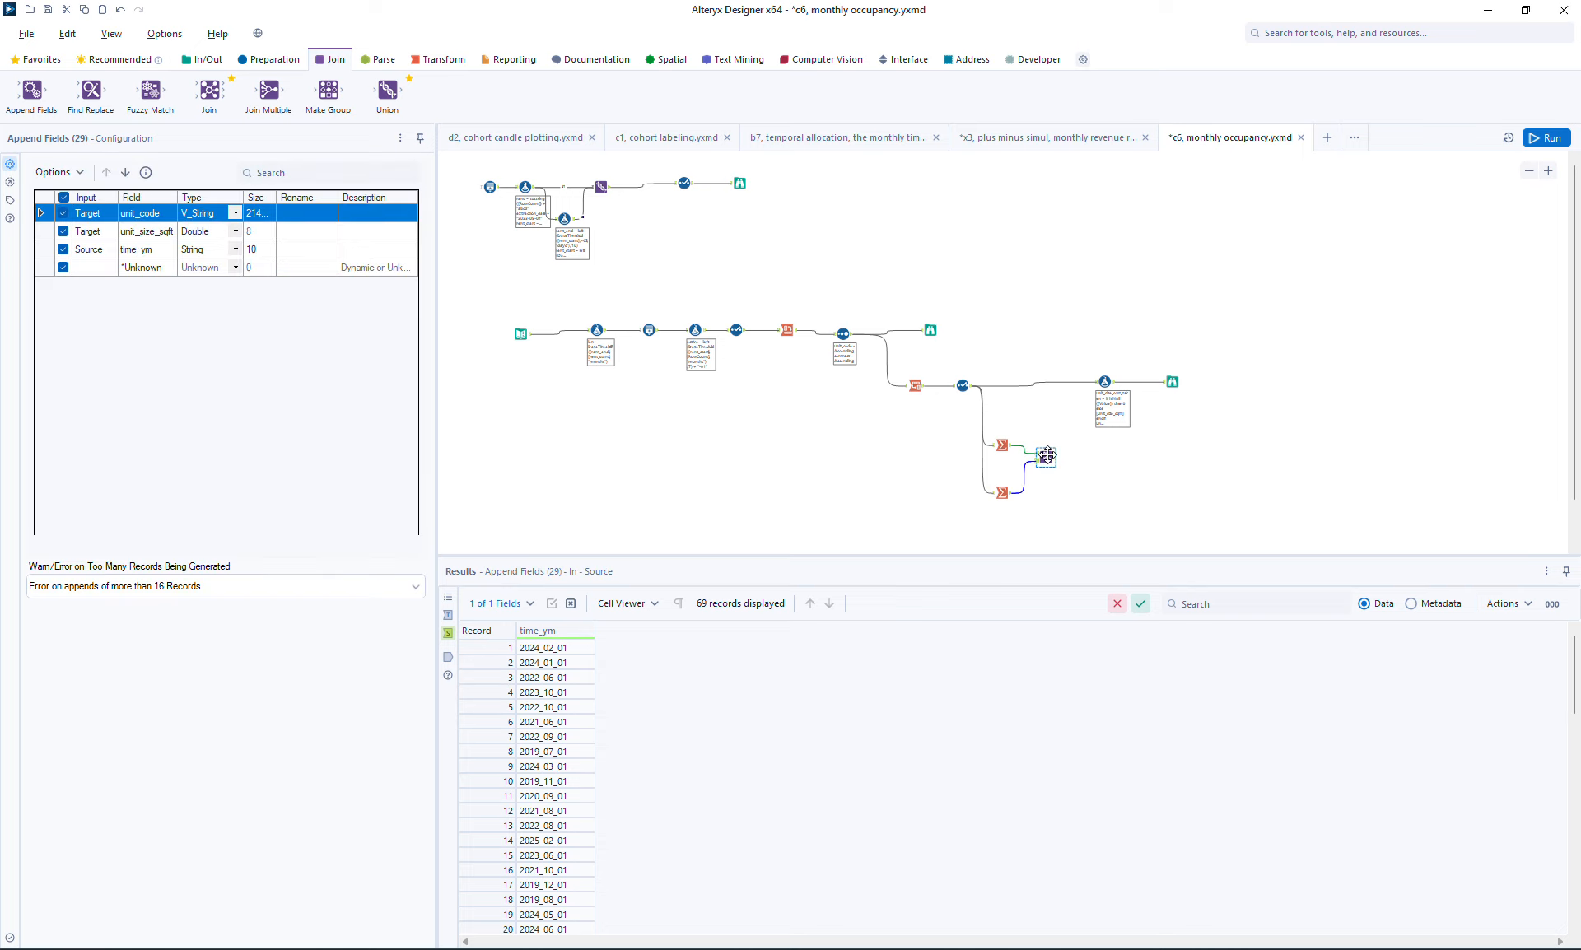
{"action": "left_click_drag", "start_coordinate": [1045, 456], "coordinate": [1051, 462]}
{"action": "left_click", "coordinate": [1544, 139]}
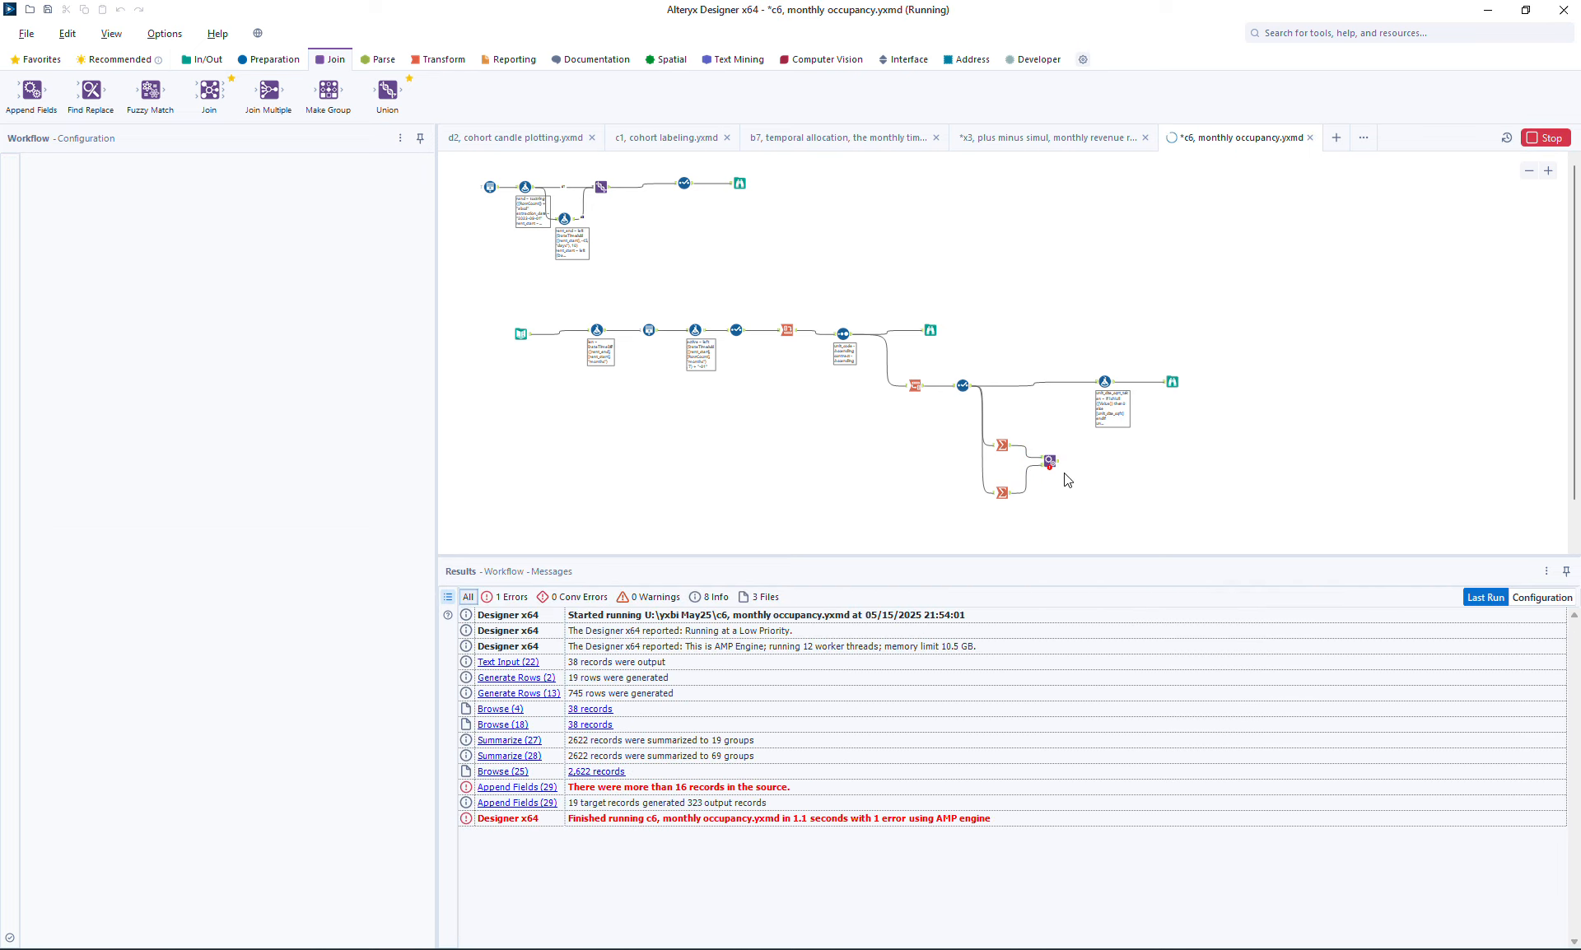
Set the Append Fields tool to Allow All Appends, run the workflow and inspect the generated unit and month combinations
{"action": "left_click", "coordinate": [1044, 457]}
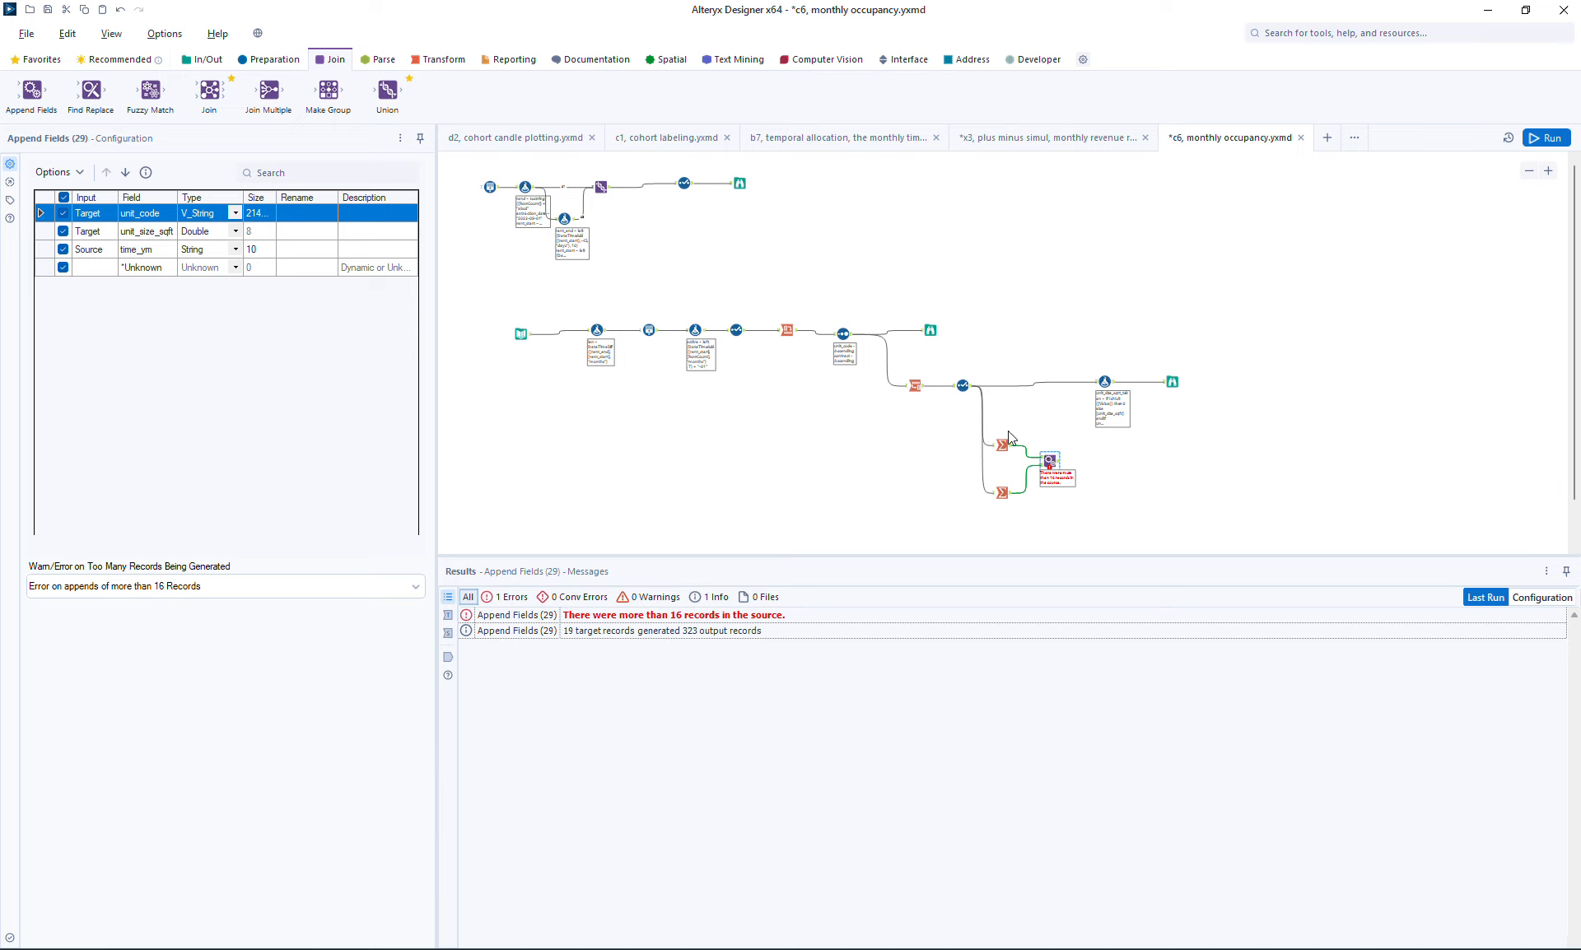
{"action": "left_click", "coordinate": [140, 587]}
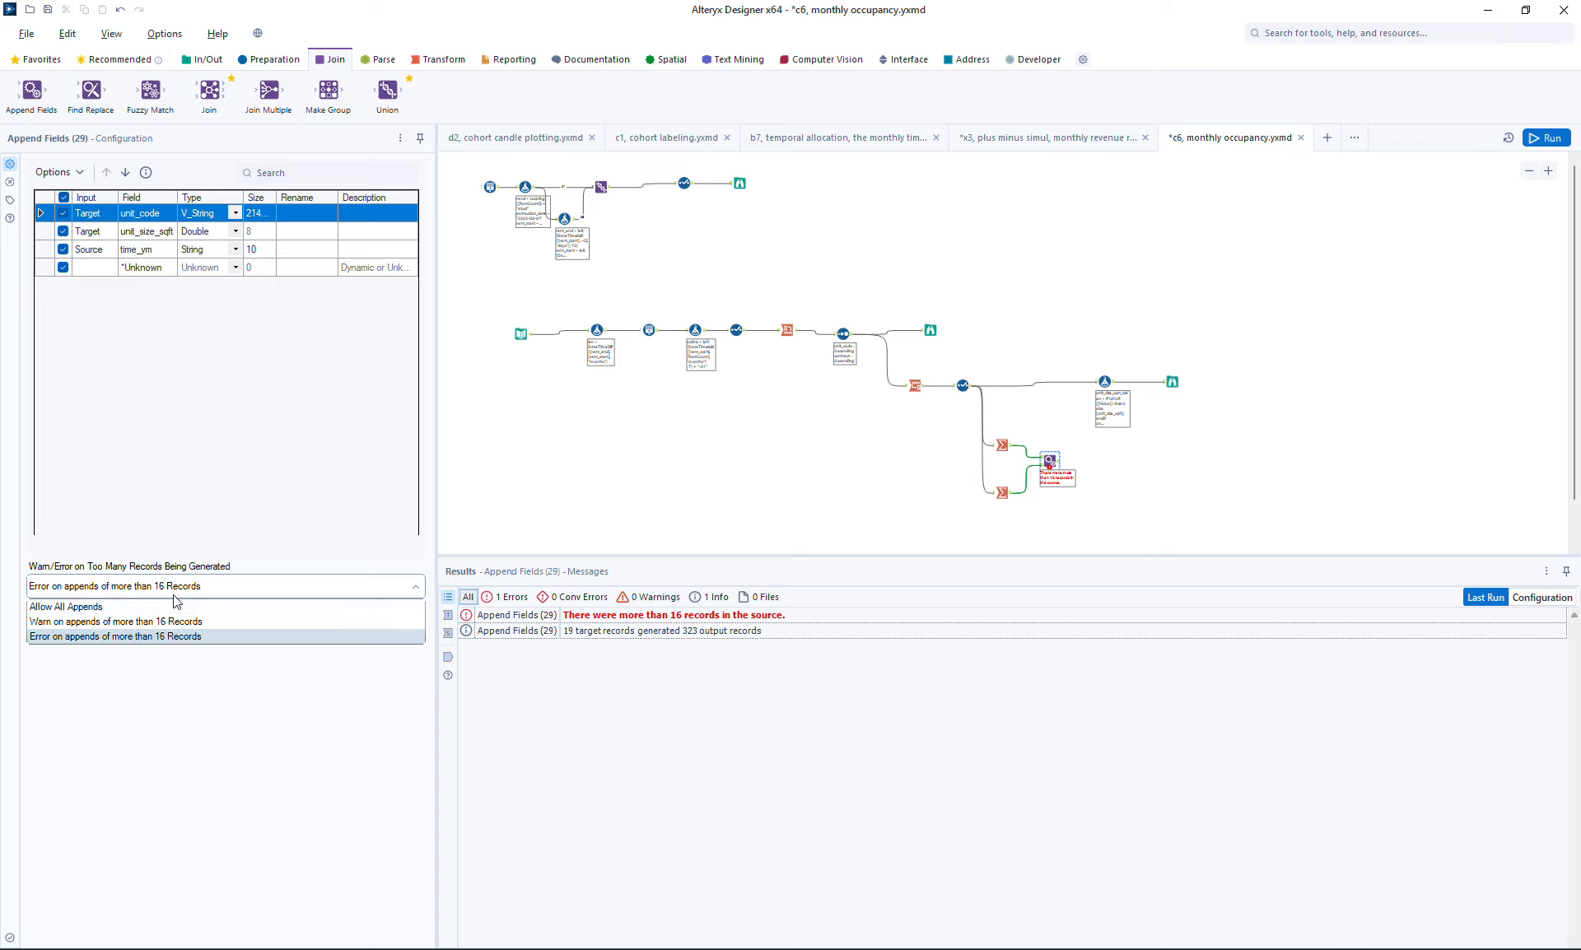
{"action": "left_click", "coordinate": [63, 607]}
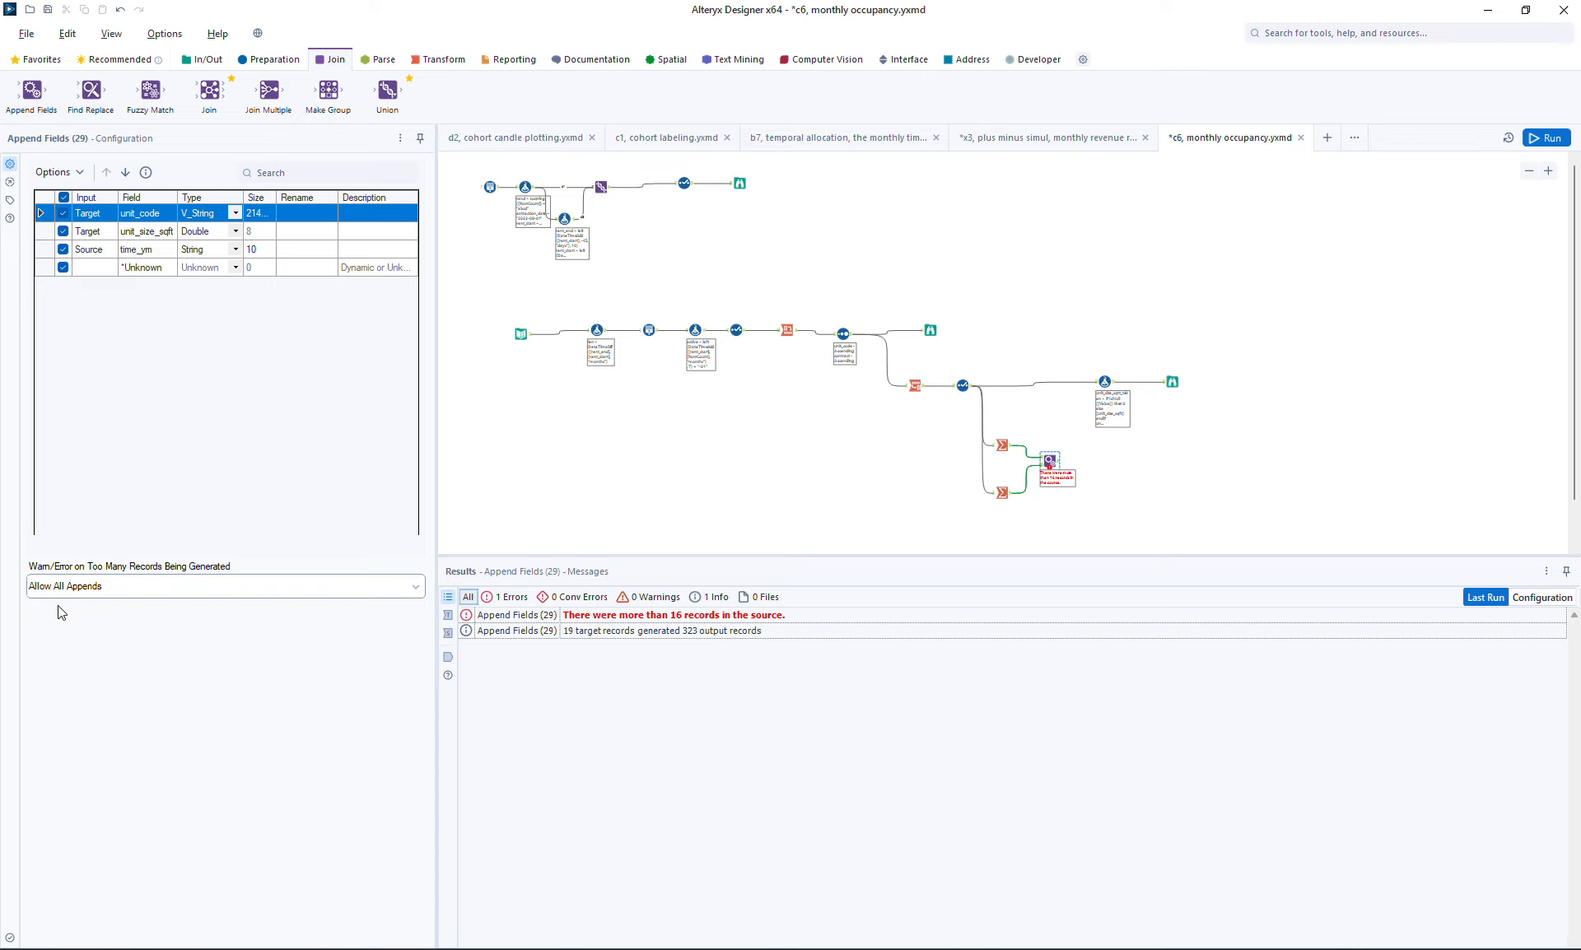
{"action": "left_click", "coordinate": [1548, 138]}
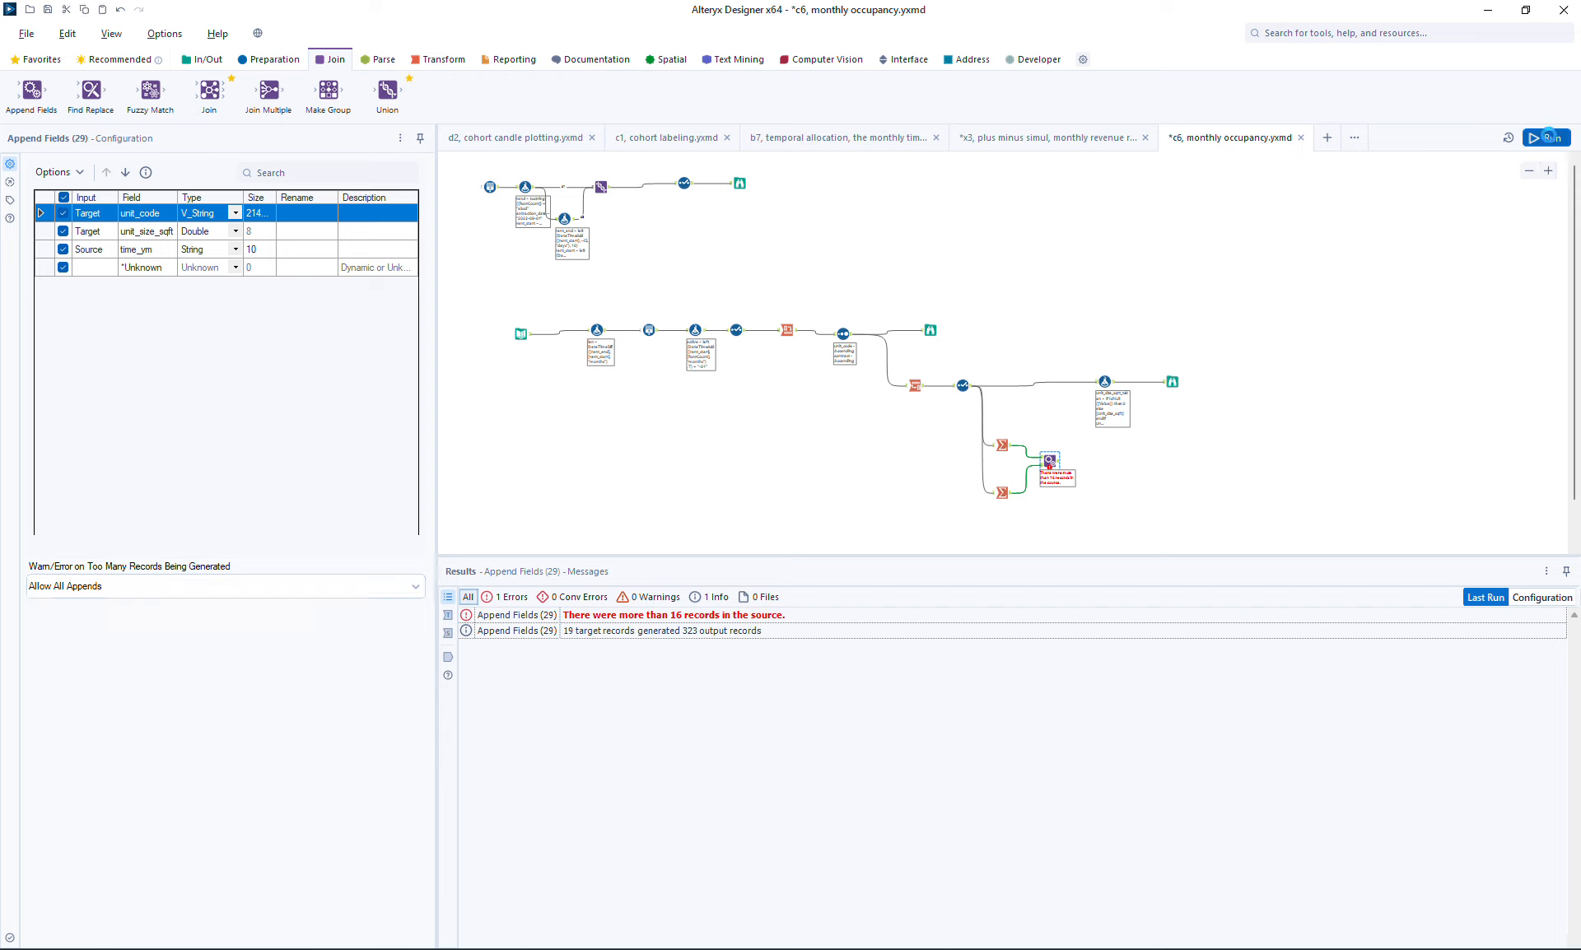
{"action": "left_click", "coordinate": [1058, 468]}
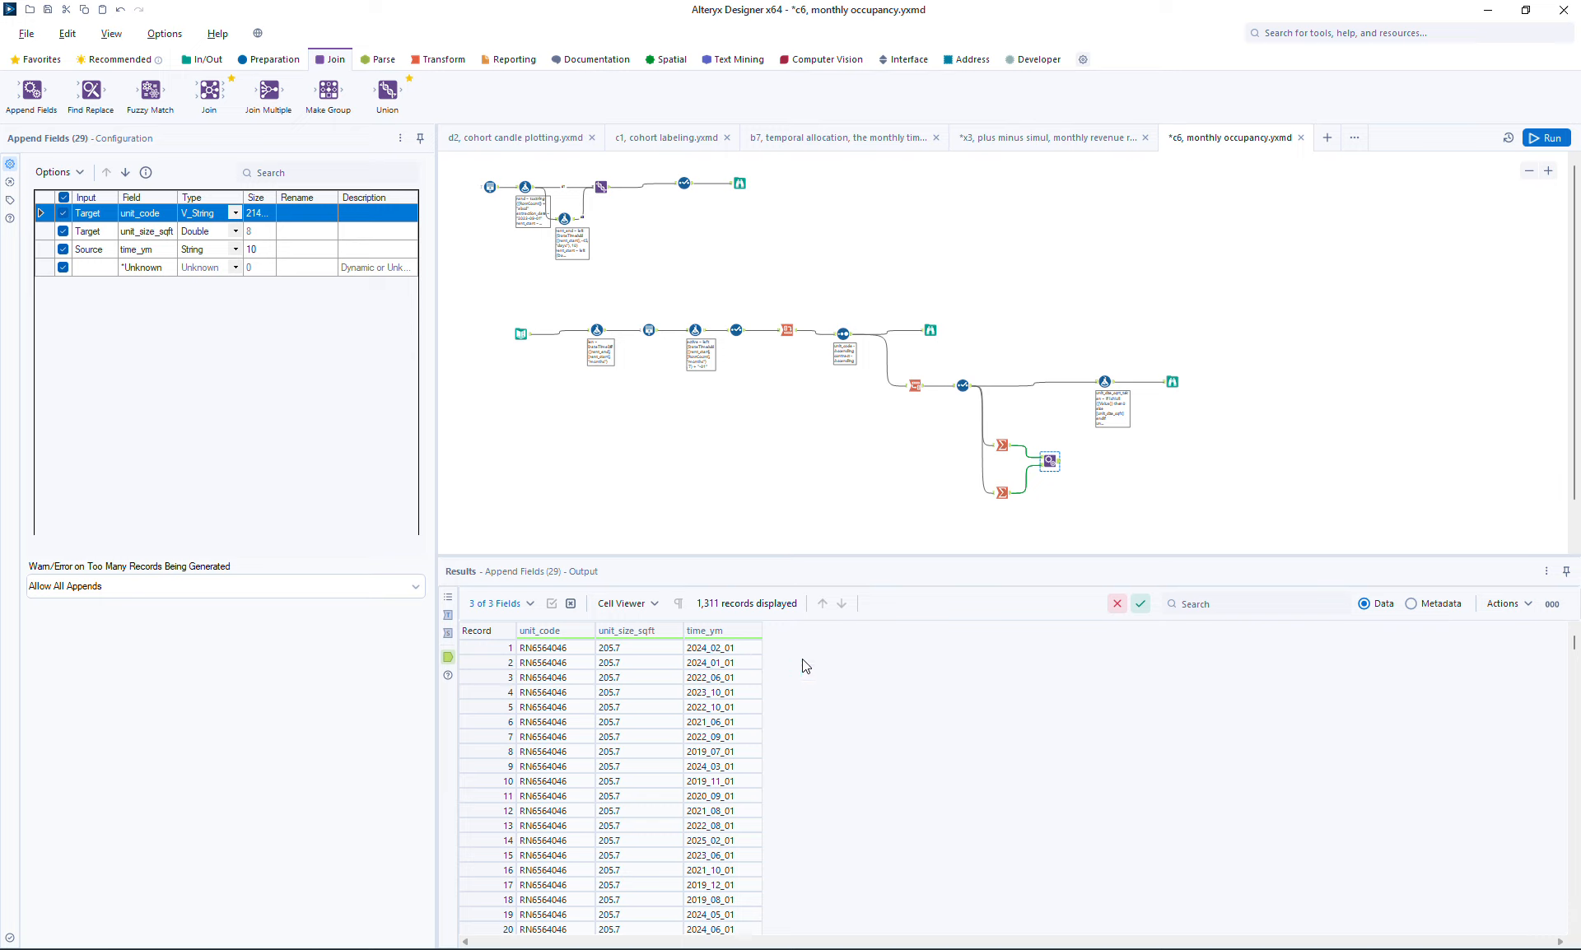
{"action": "left_click", "coordinate": [1173, 382]}
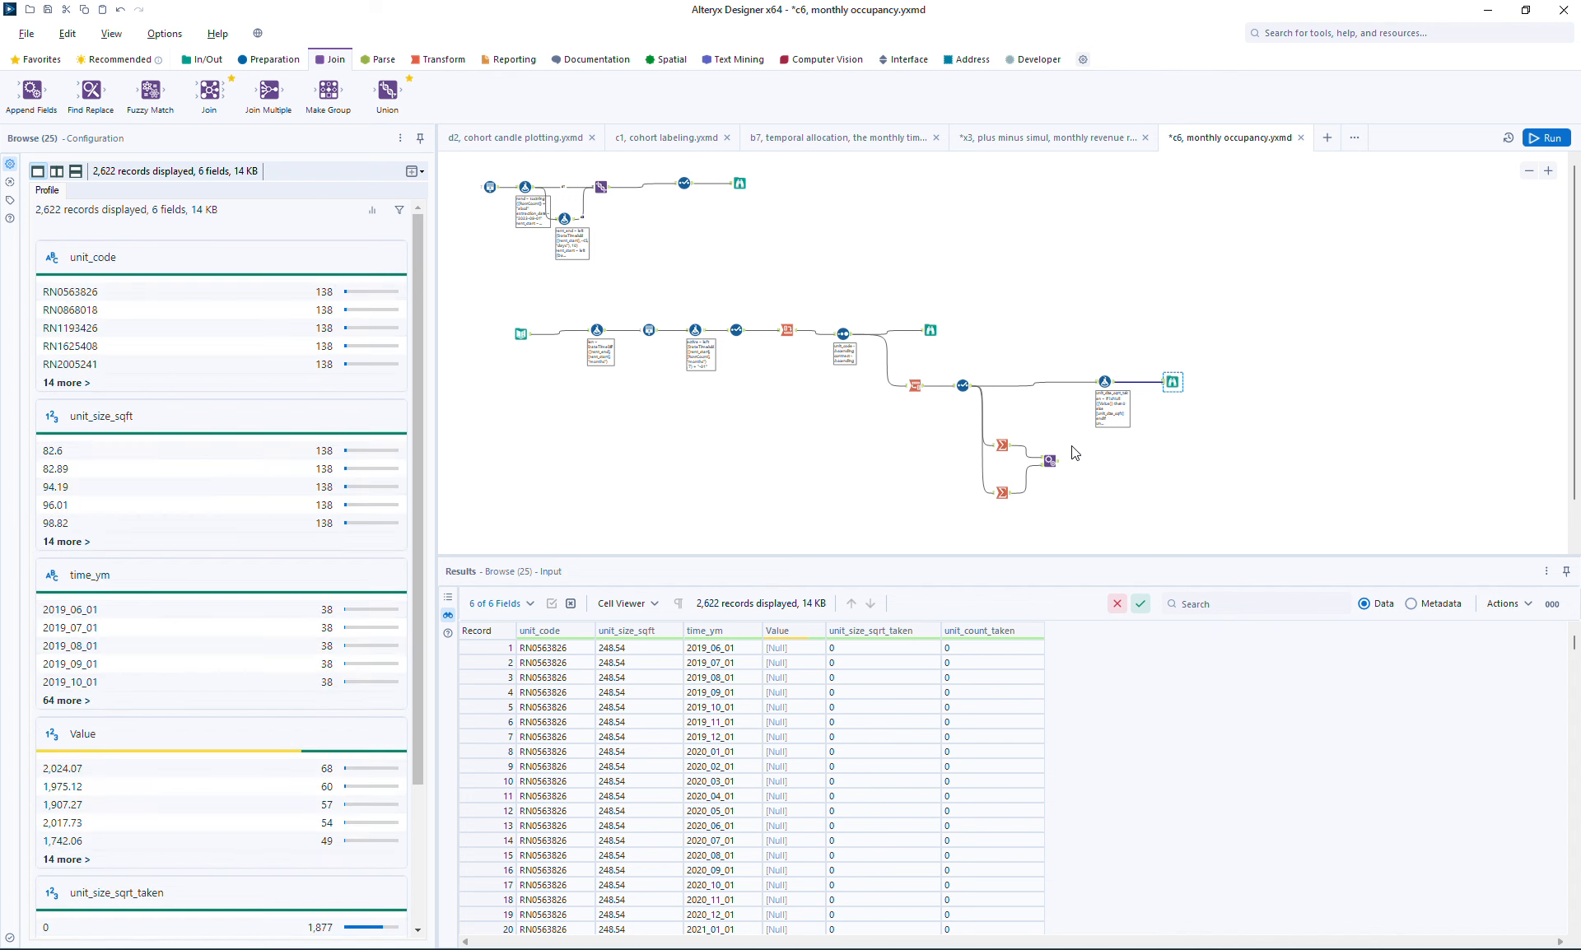
Add a Formula tool after Append Fields that creates a Double column unit_count with the value 1
{"action": "left_click", "coordinate": [272, 59]}
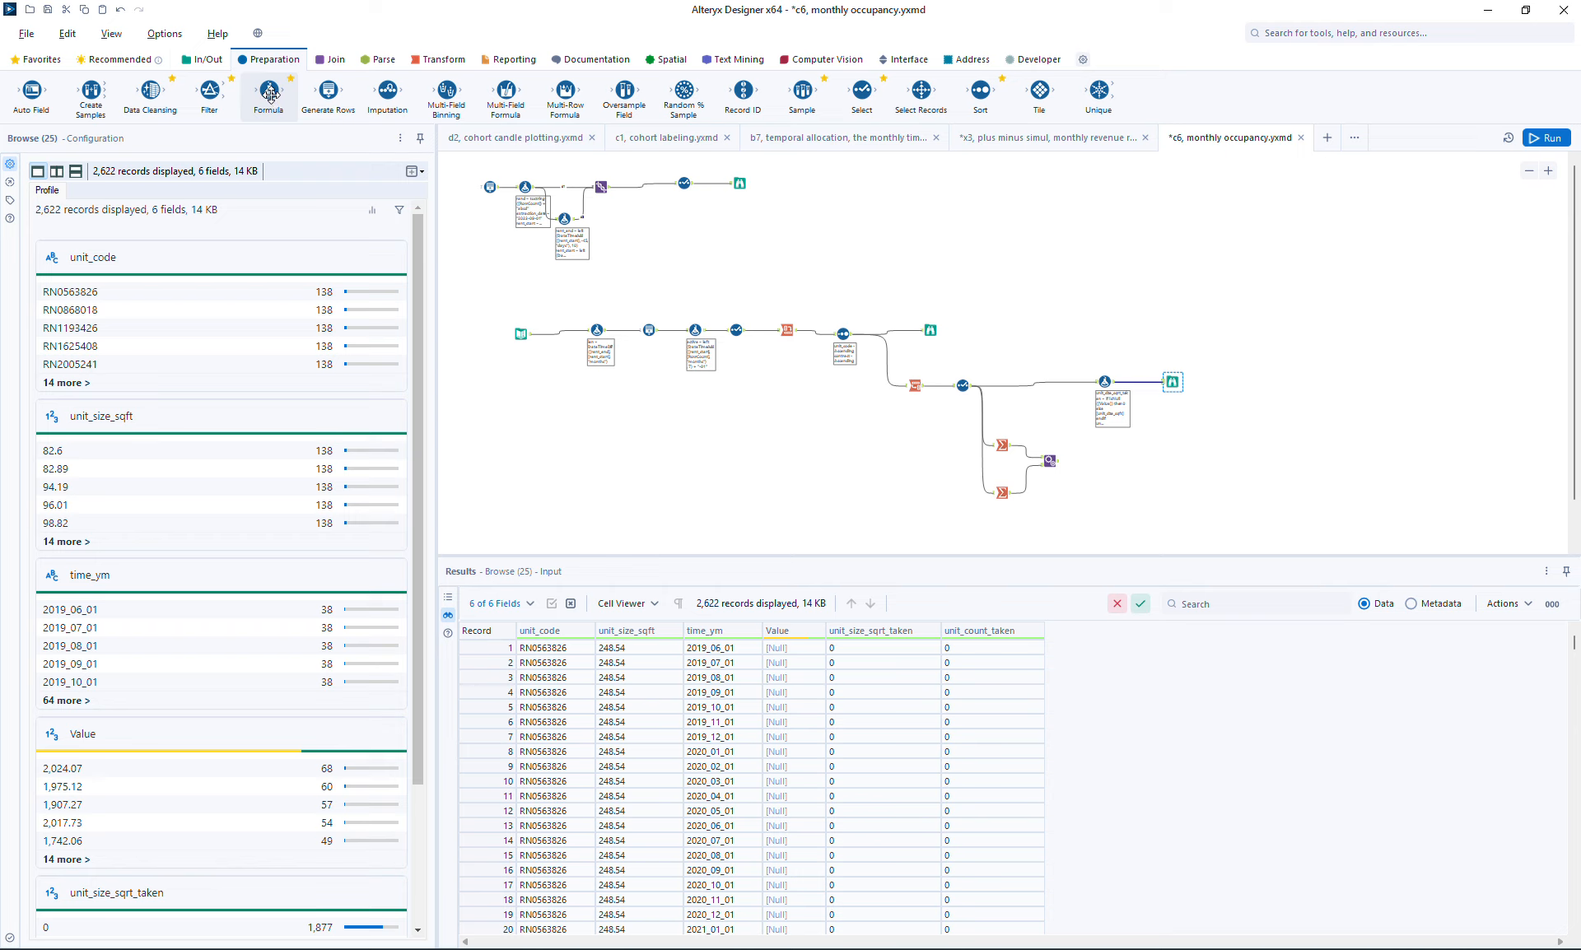
{"action": "left_click_drag", "start_coordinate": [269, 94], "coordinate": [1079, 463]}
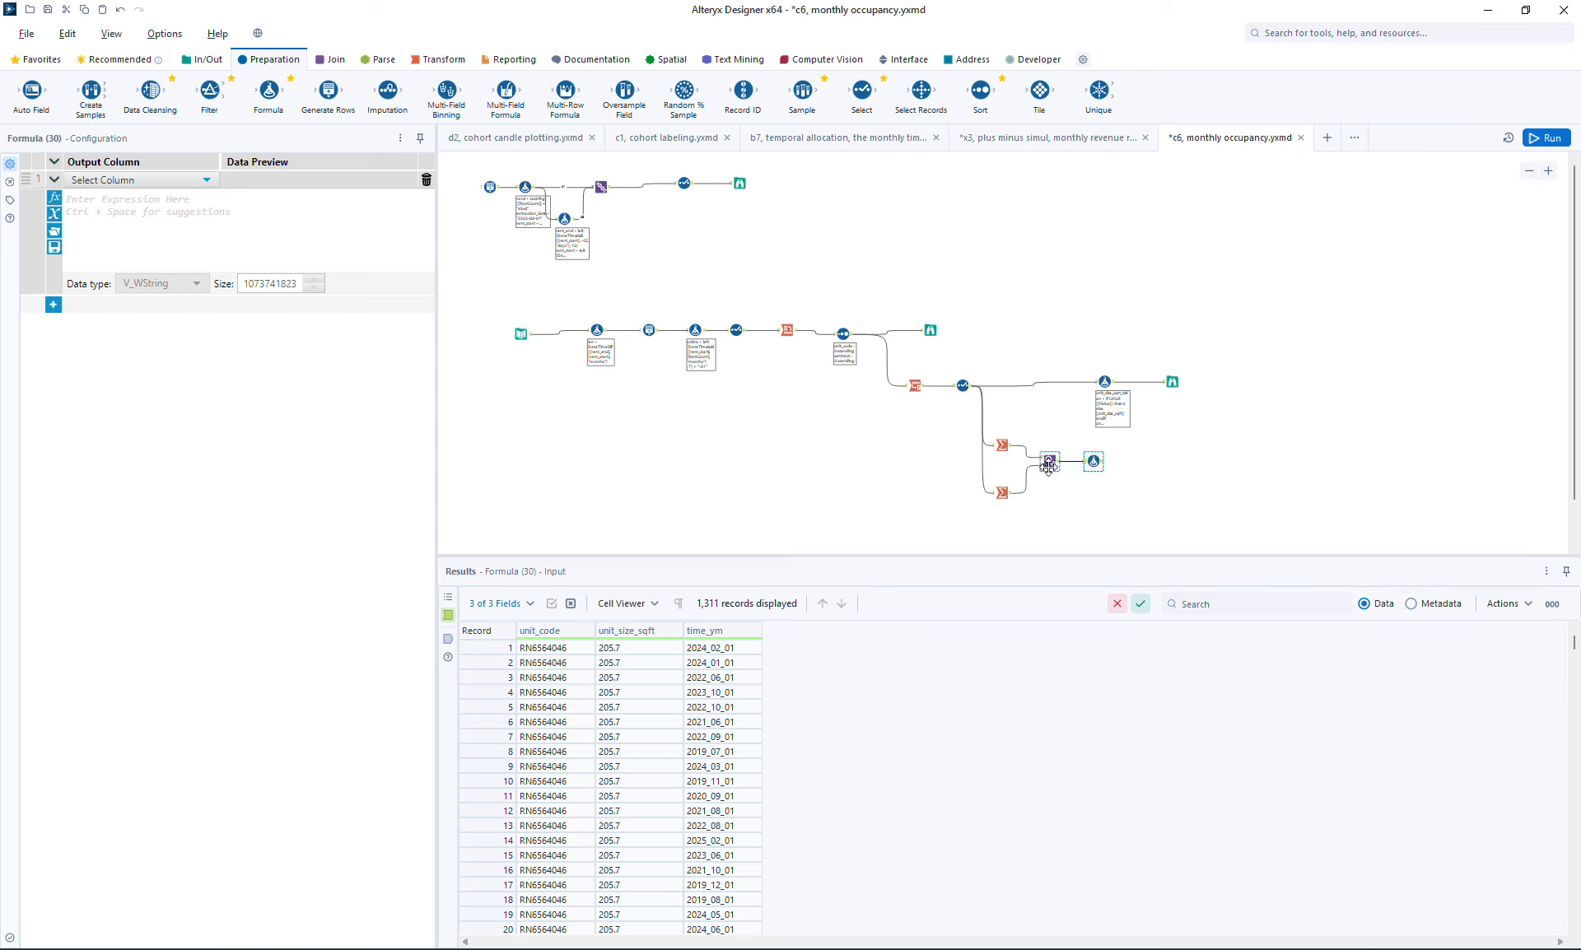
{"action": "left_click", "coordinate": [140, 180]}
{"action": "type", "text": "unit_count"}
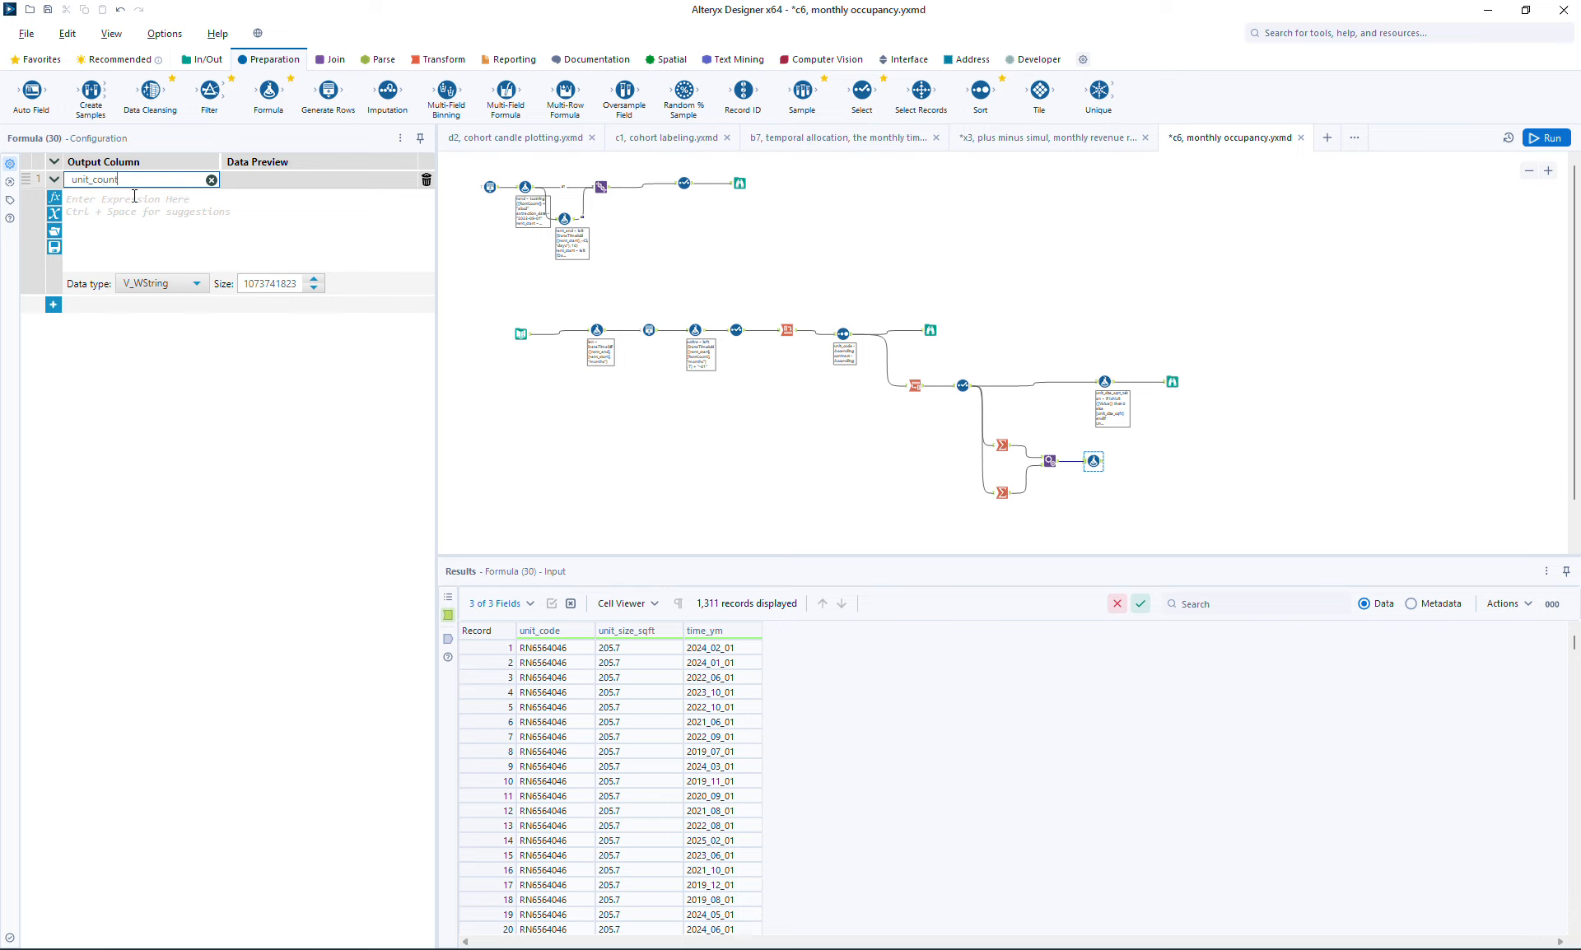
{"action": "left_click", "coordinate": [134, 196]}
{"action": "type", "text": "1"}
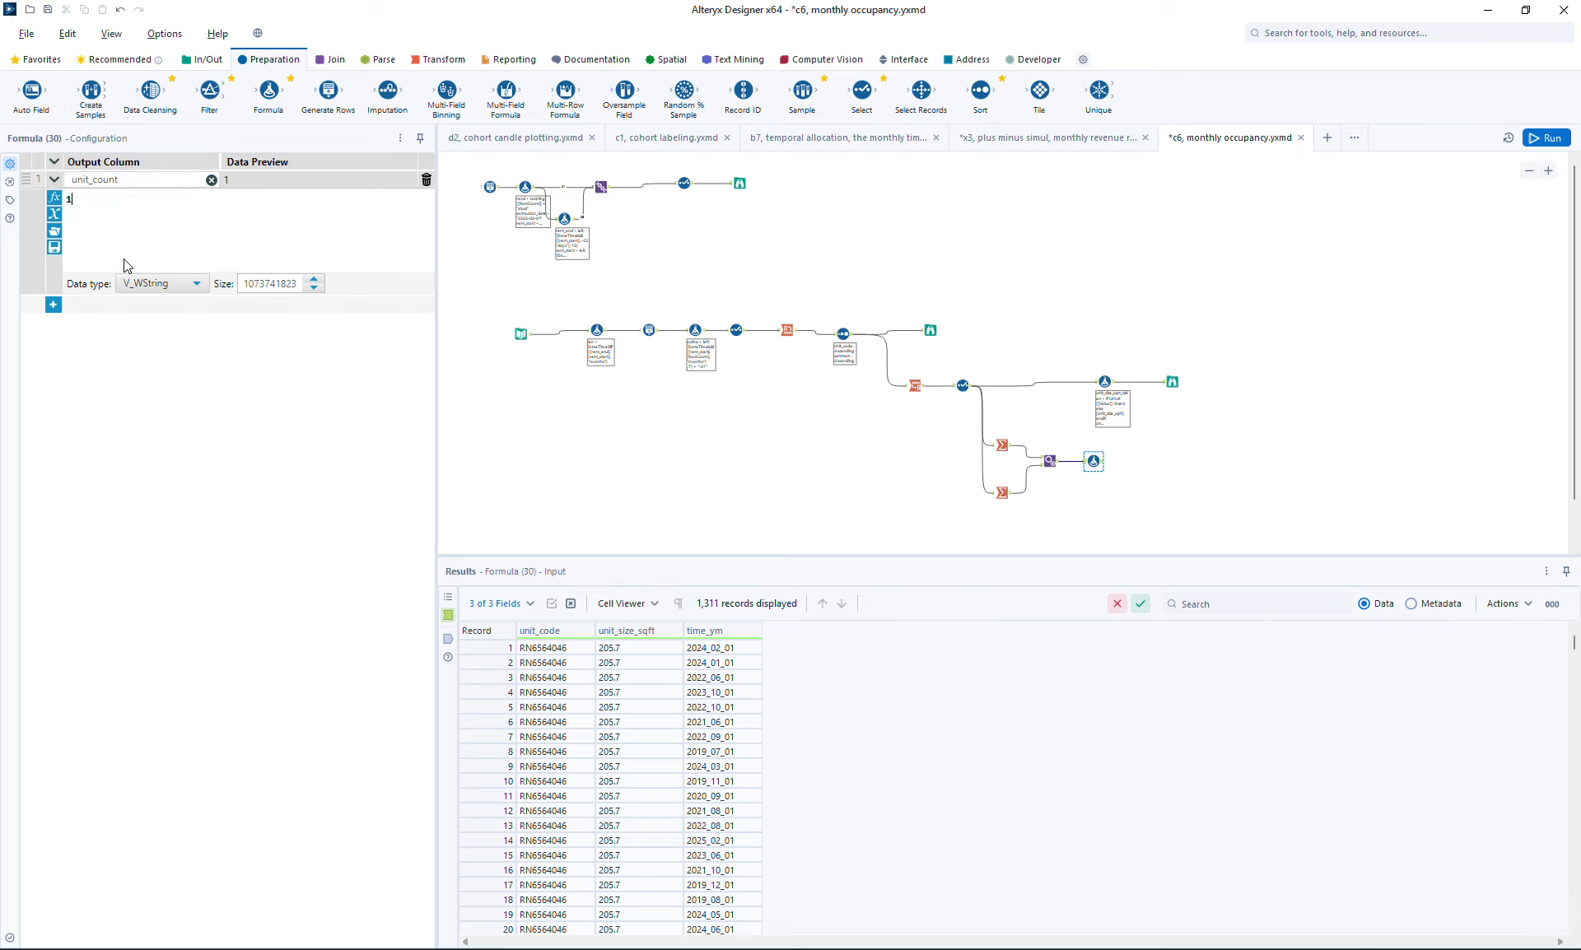
{"action": "left_click", "coordinate": [156, 284]}
{"action": "left_click", "coordinate": [149, 364]}
Attach a Browse tool to the unit_count Formula tool and run the workflow
{"action": "left_click", "coordinate": [1097, 462]}
{"action": "key", "text": "ctrl+shift+b"}
{"action": "left_click", "coordinate": [1134, 464]}
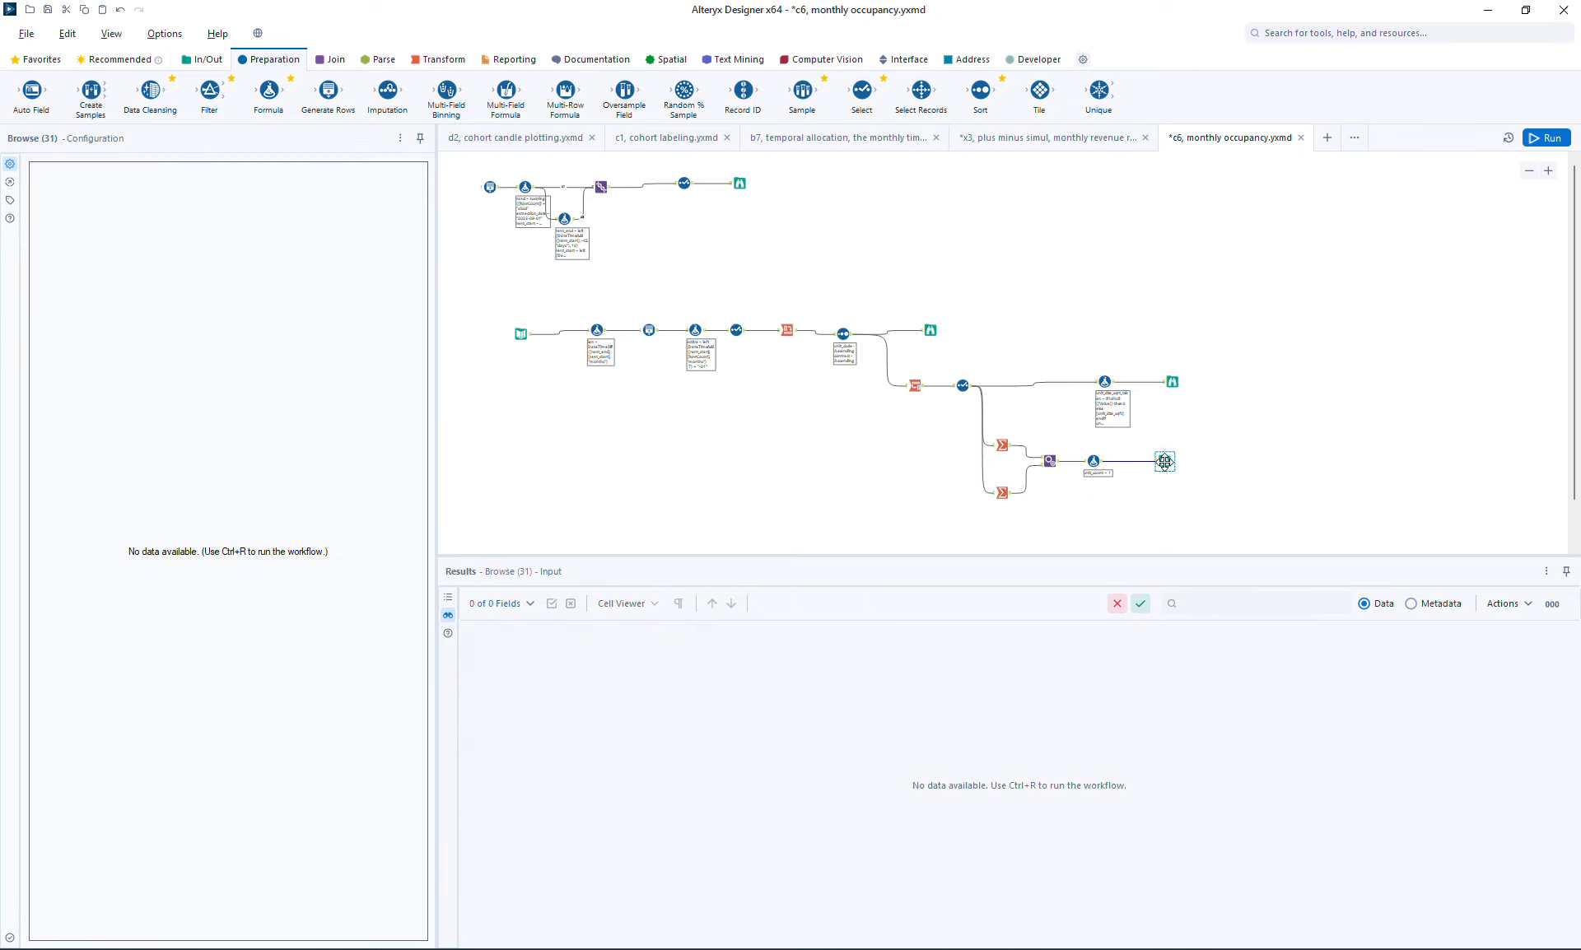
{"action": "left_click", "coordinate": [1548, 139]}
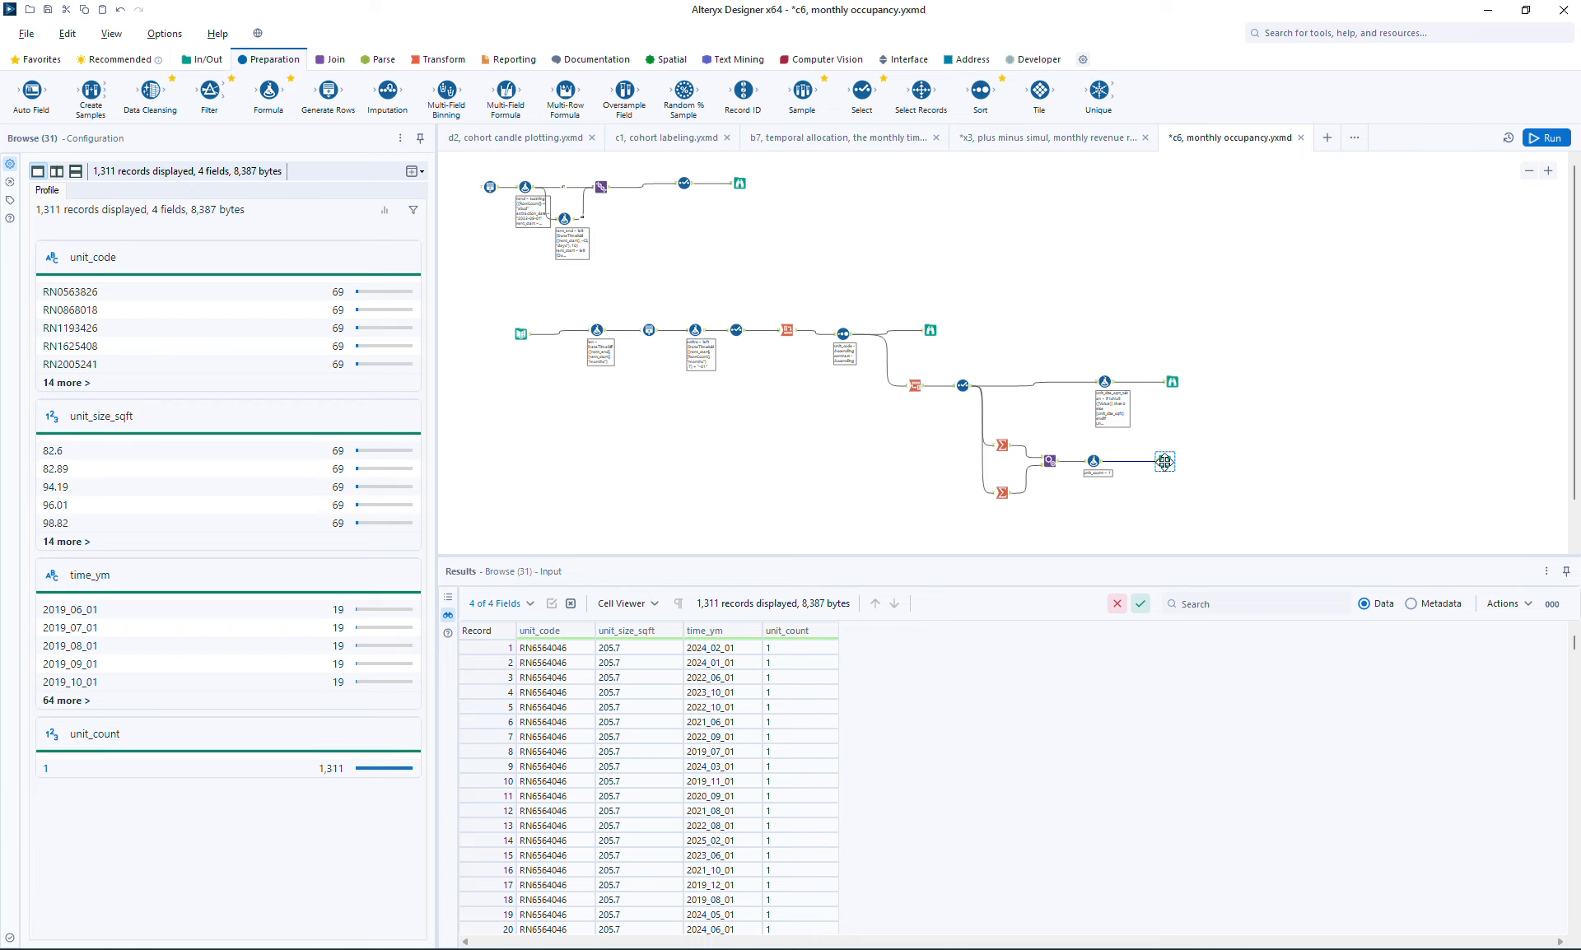
Compare the unit and month combinations with the contract-level taken records in the two Browse tools
{"action": "left_click", "coordinate": [1171, 383]}
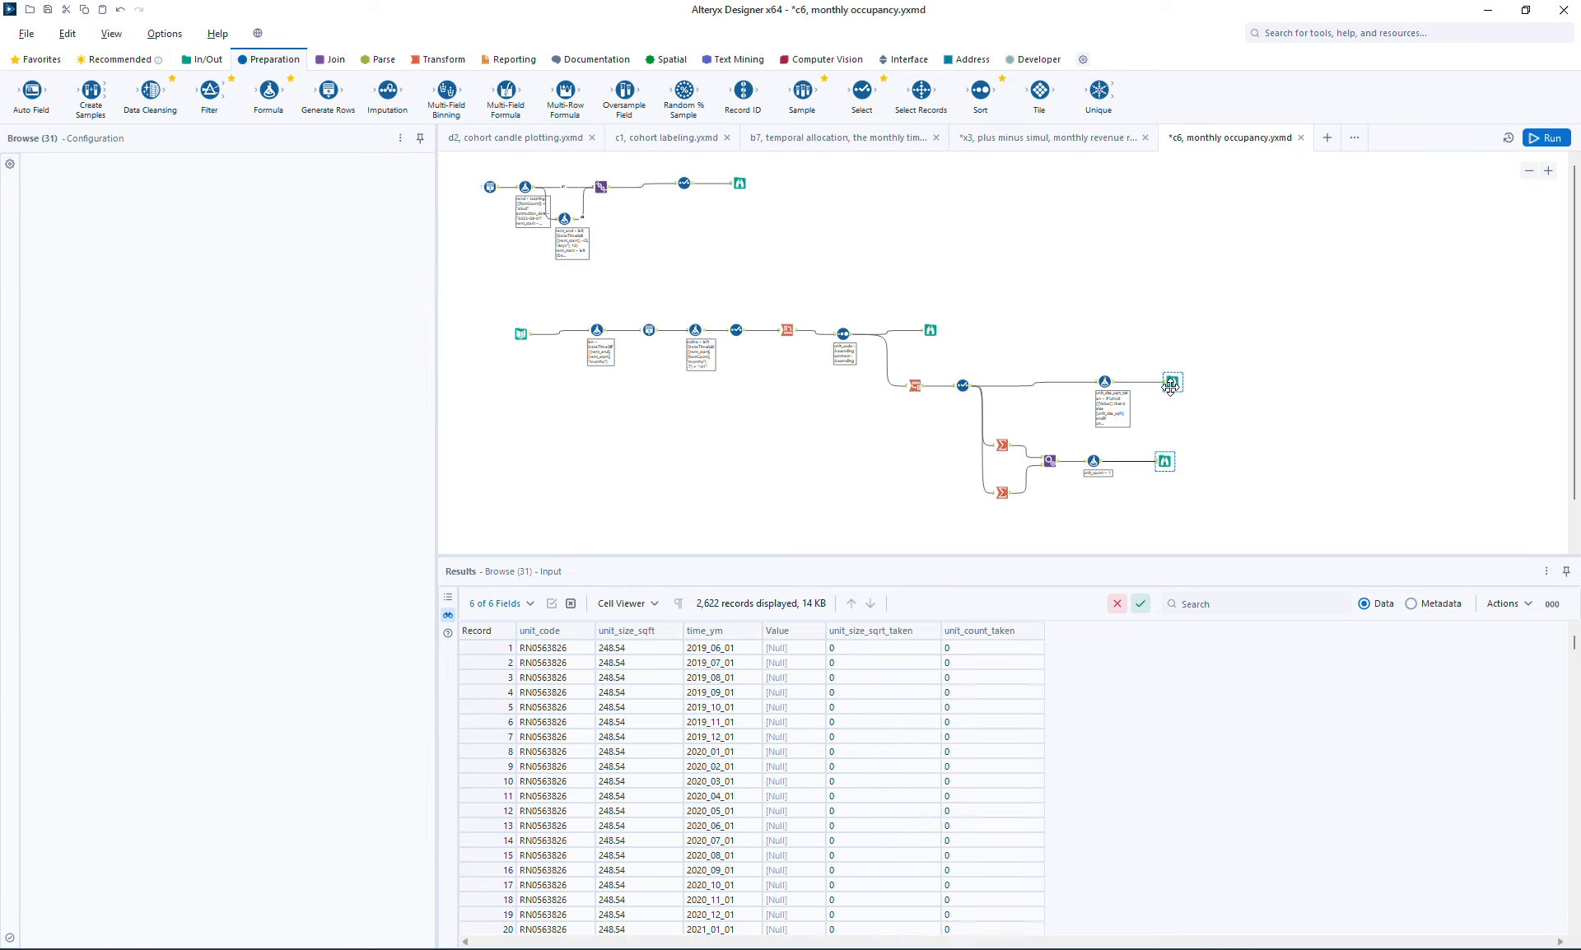
{"action": "left_click", "coordinate": [1164, 461]}
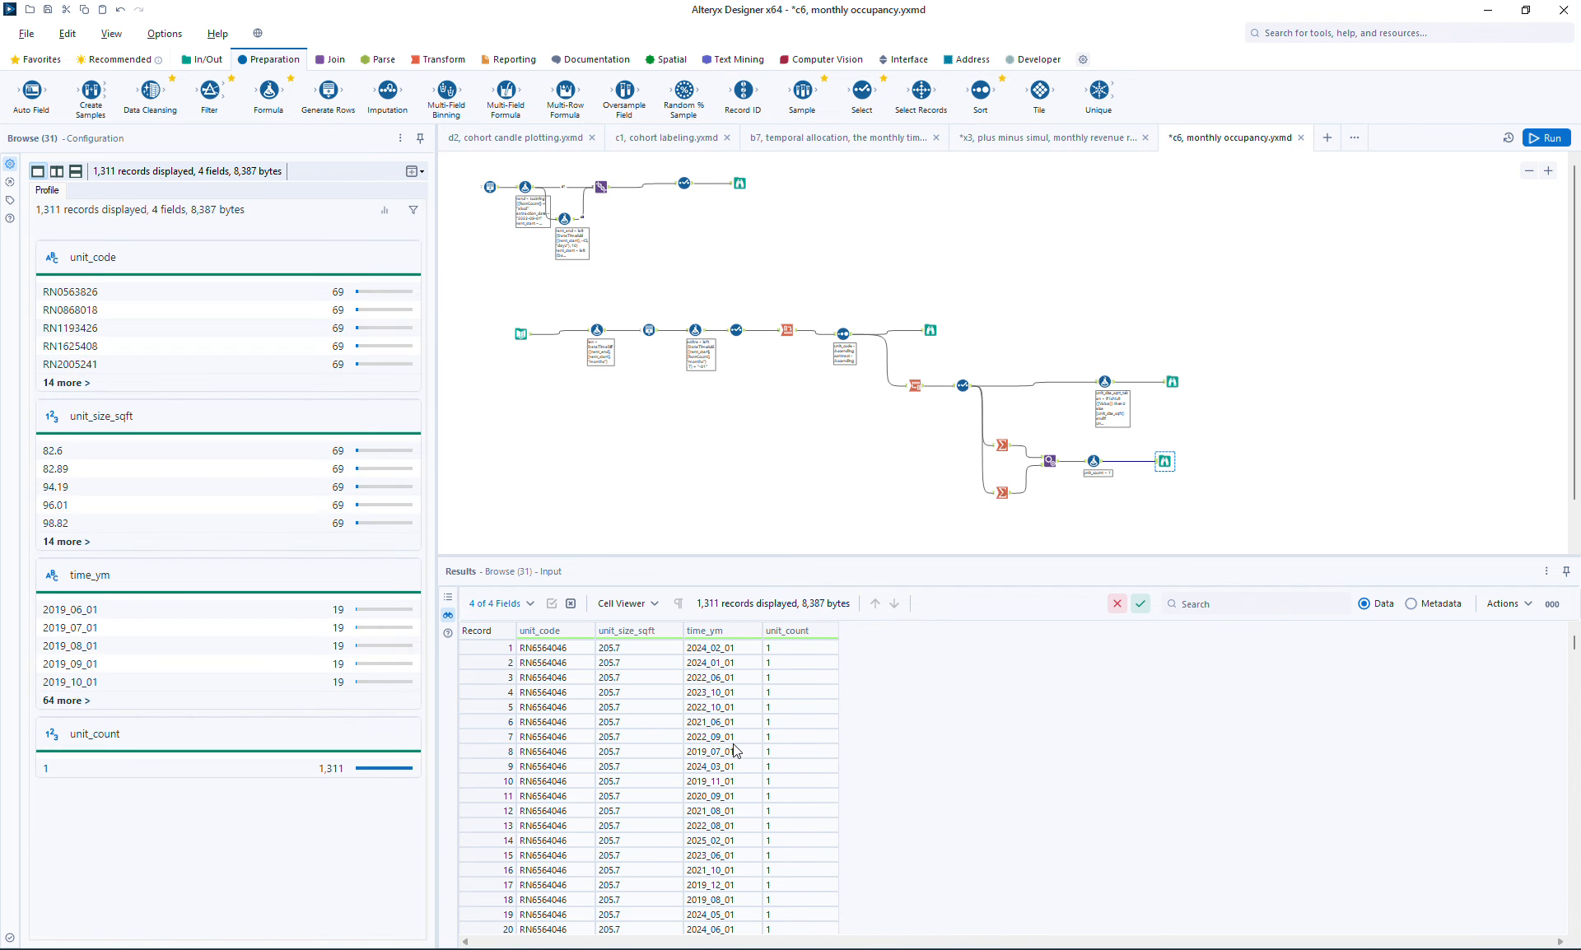
{"action": "left_click", "coordinate": [1174, 381]}
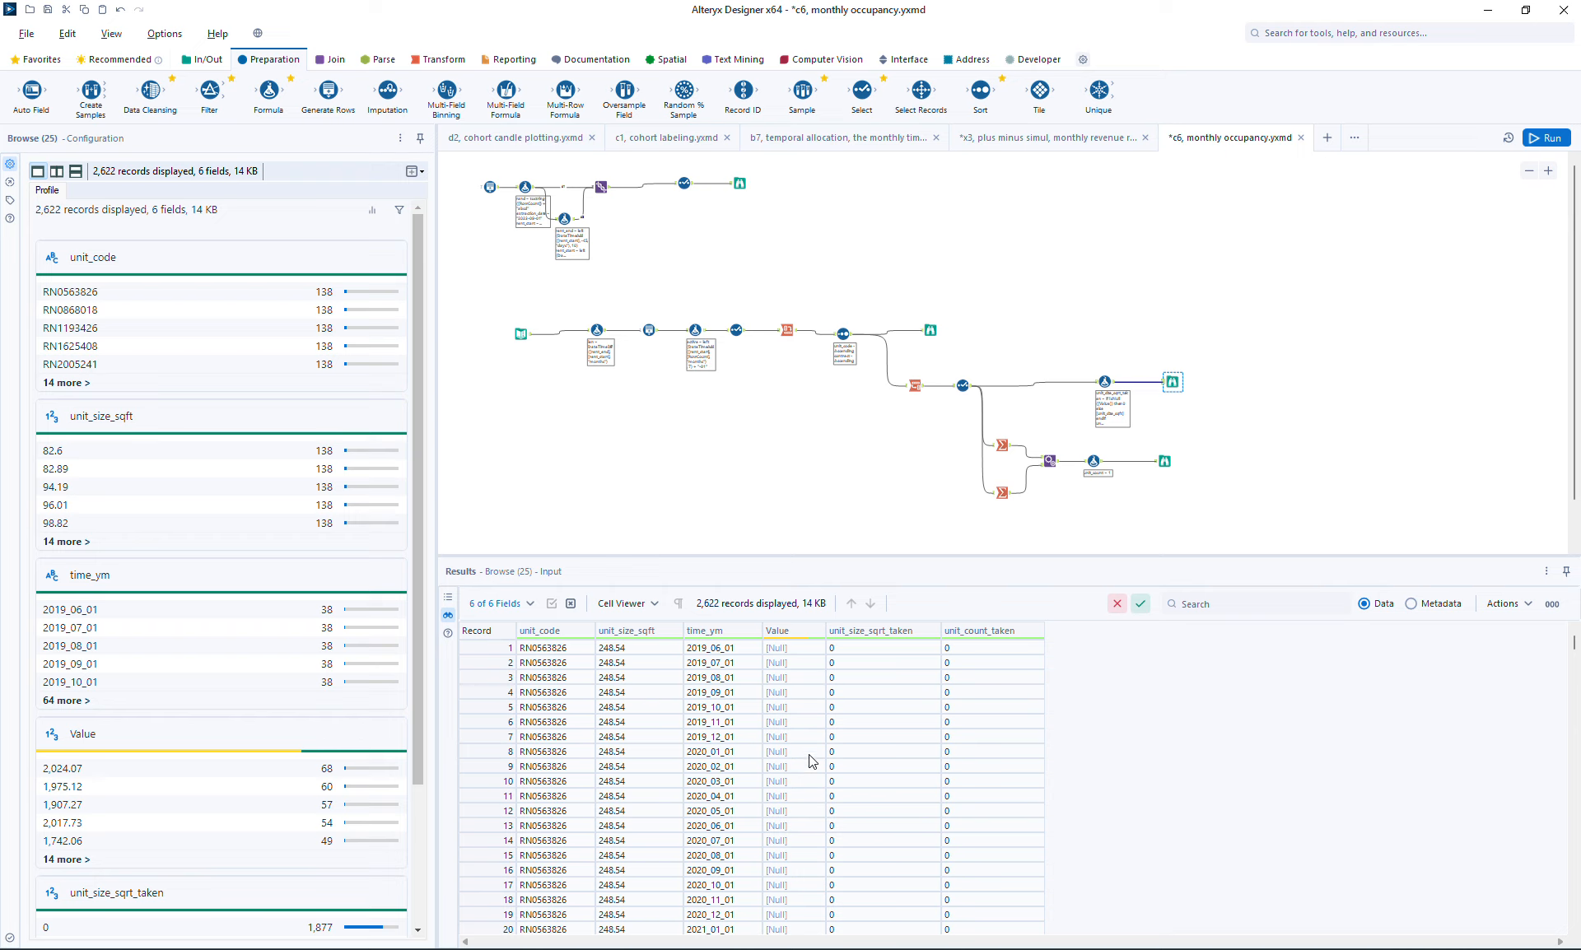
Insert a Select tool between the taken-values Formula and its Browse, exclude the Value field, and run the workflow
{"action": "left_click_drag", "start_coordinate": [1105, 381], "coordinate": [1074, 382]}
{"action": "left_click", "coordinate": [1173, 381]}
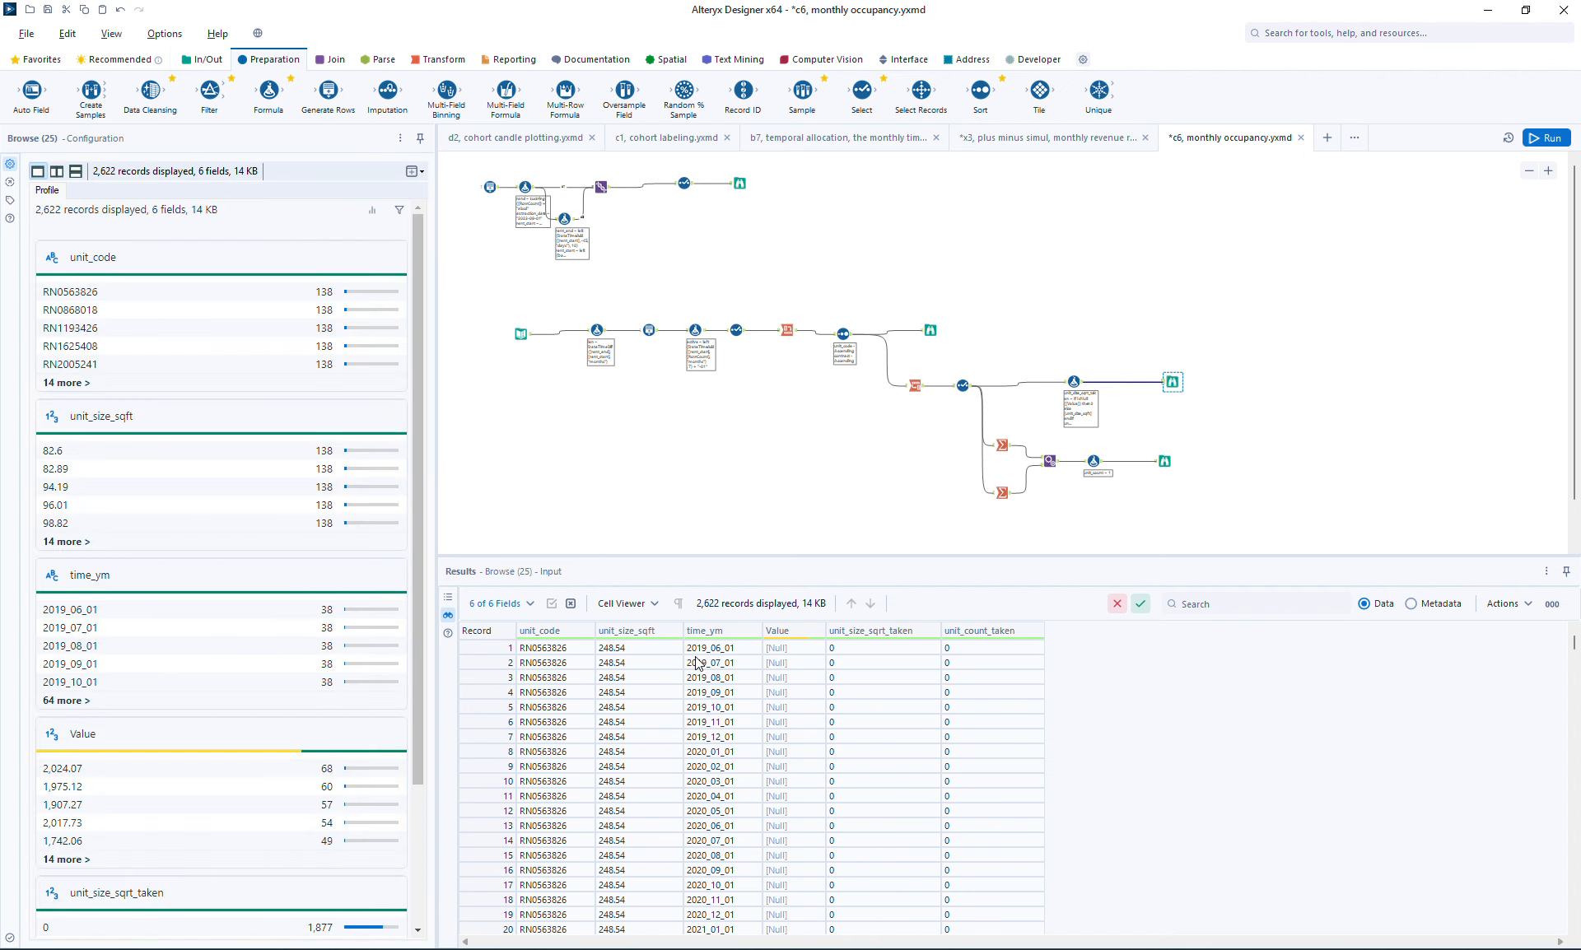
{"action": "left_click_drag", "start_coordinate": [861, 90], "coordinate": [1121, 383]}
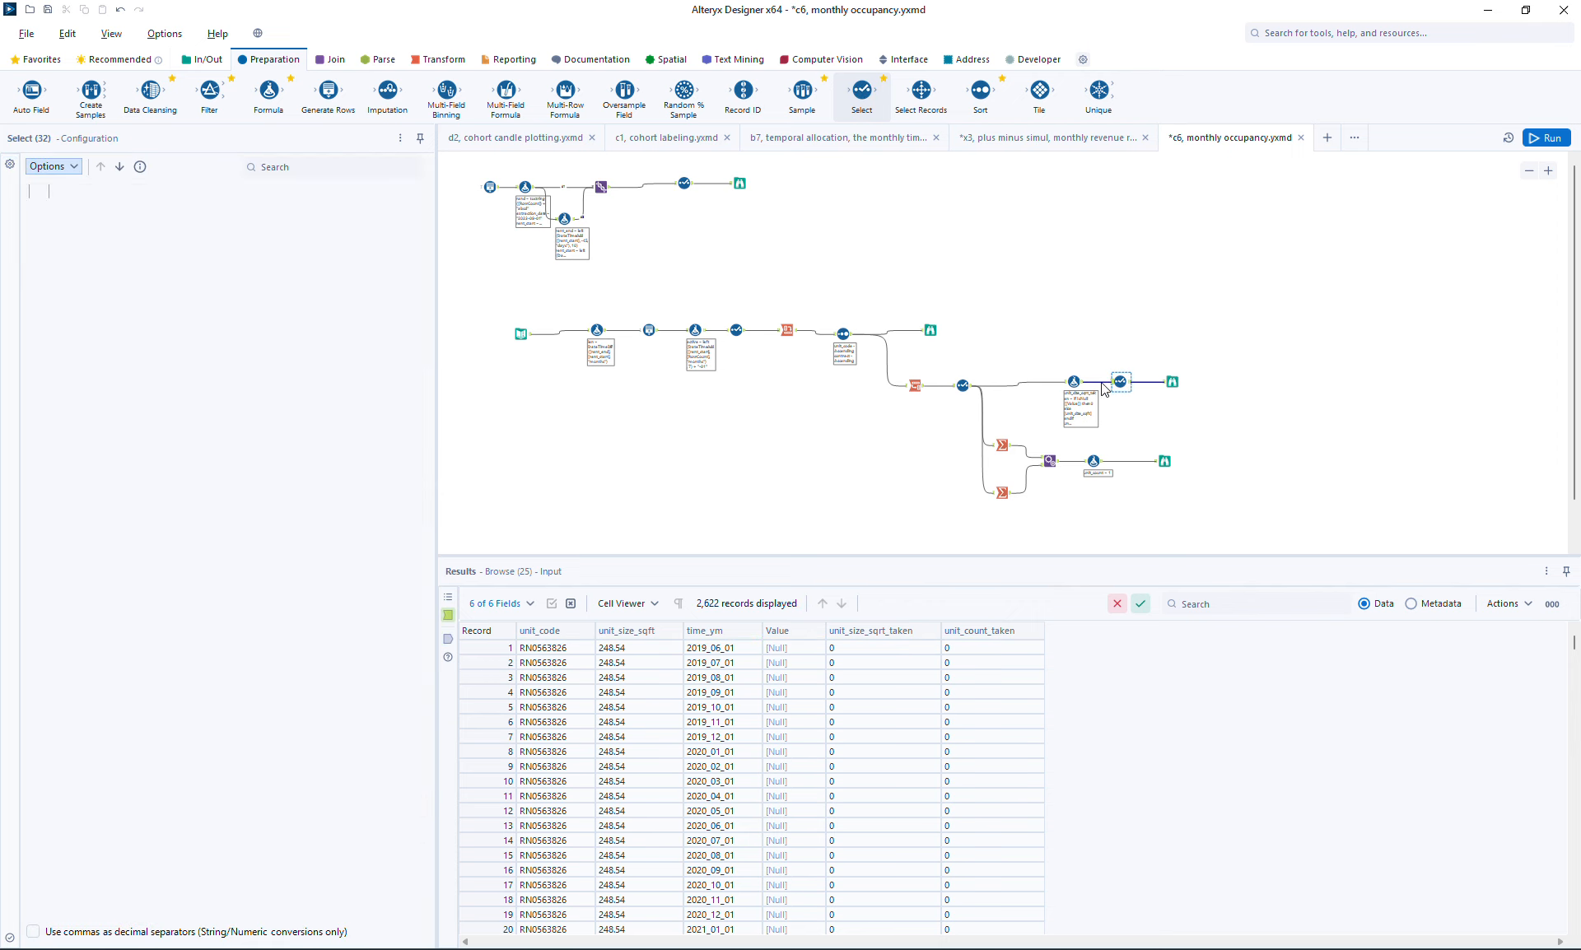
{"action": "left_click", "coordinate": [57, 261]}
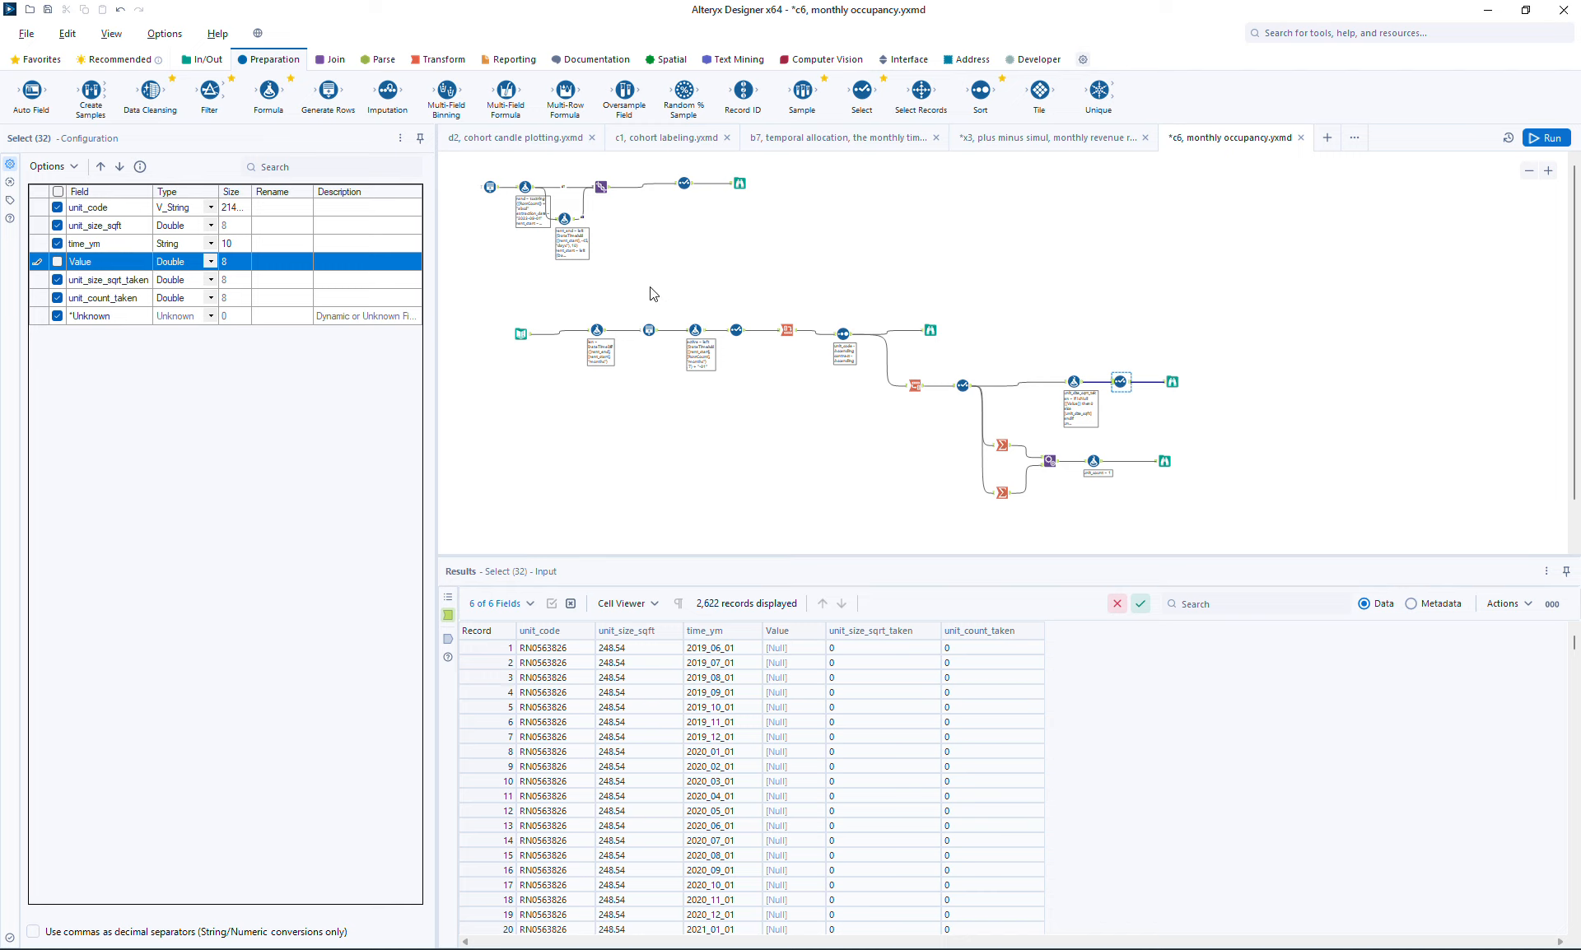
{"action": "left_click", "coordinate": [1547, 137]}
{"action": "left_click", "coordinate": [1173, 382]}
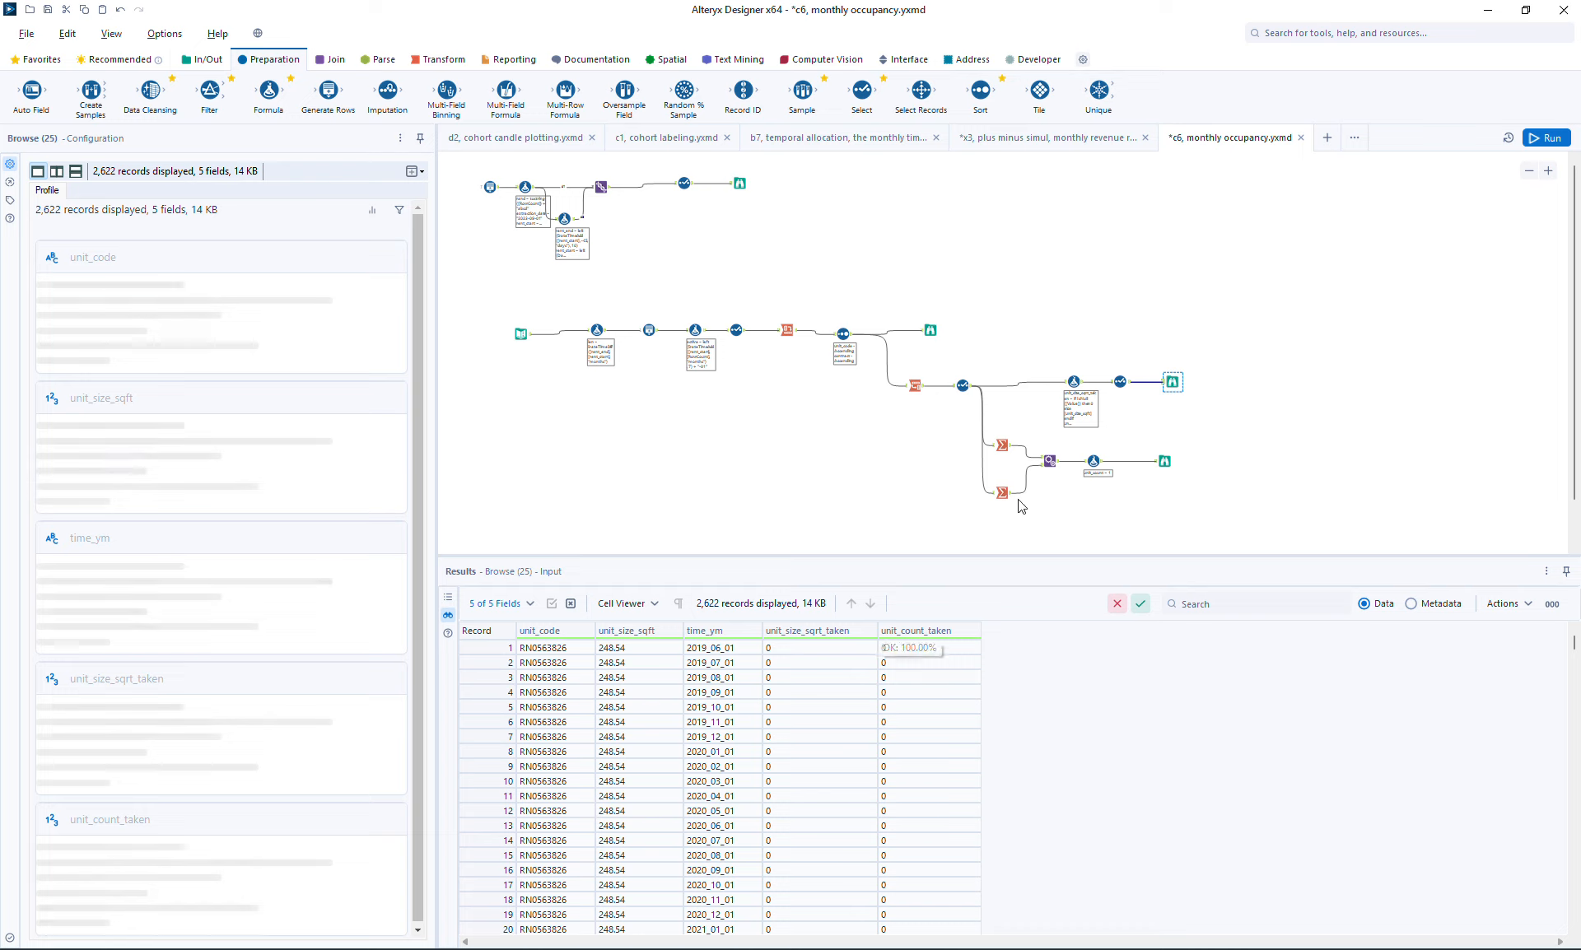
Exclude unit_size_sqft in the new Select tool as well, and rerun the workflow to check the contract-level records
{"action": "left_click", "coordinate": [1120, 381]}
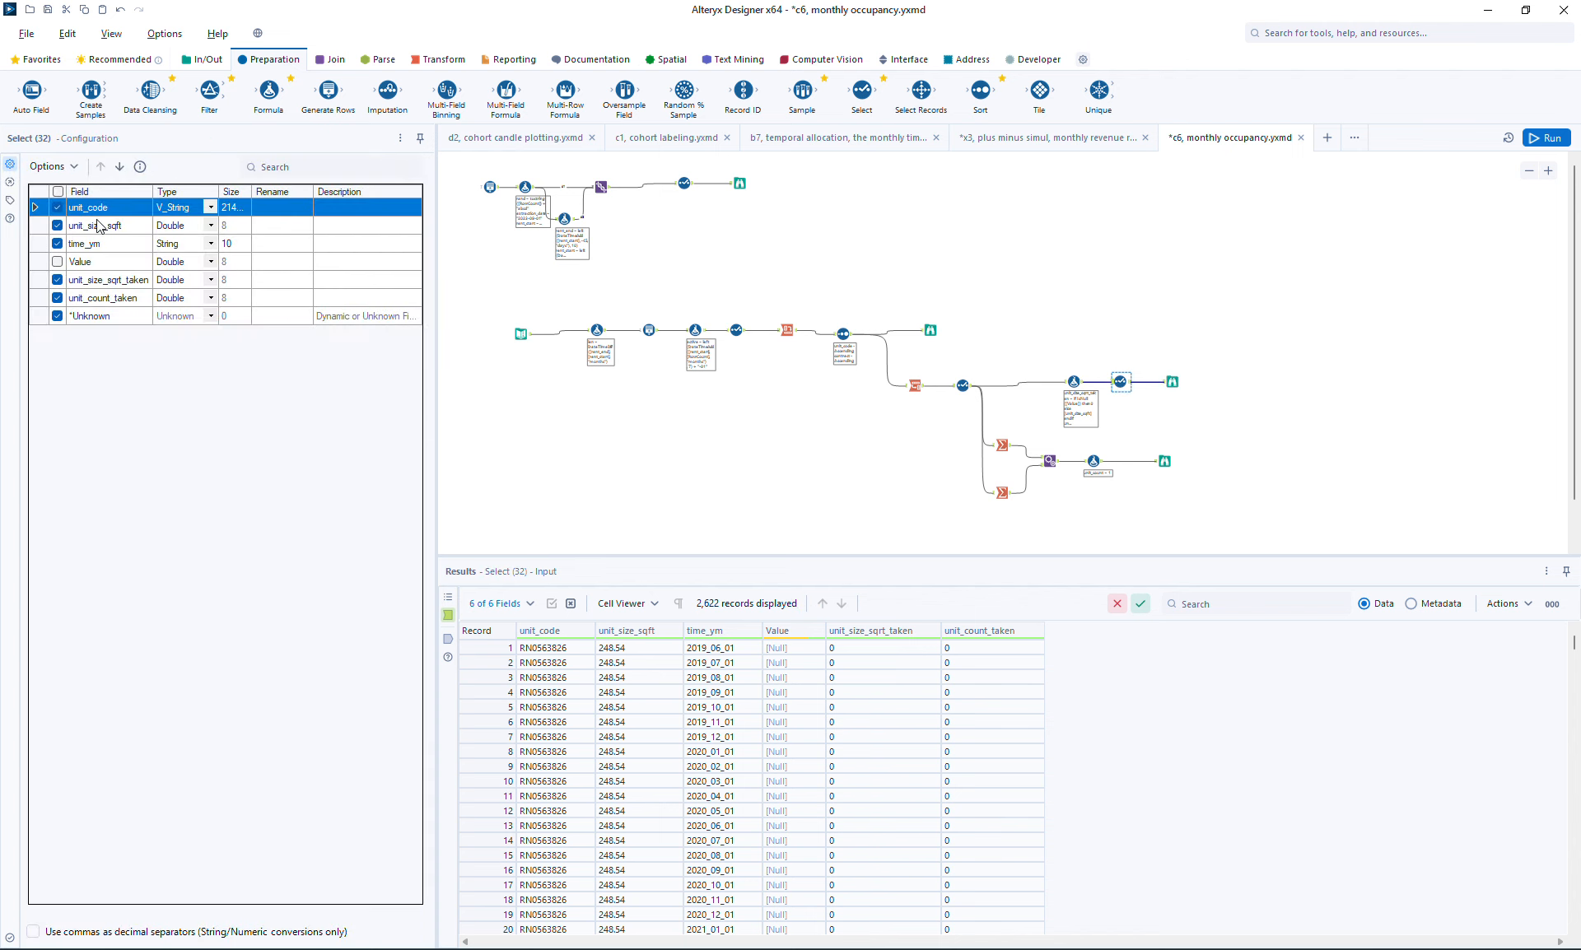
{"action": "left_click", "coordinate": [56, 226]}
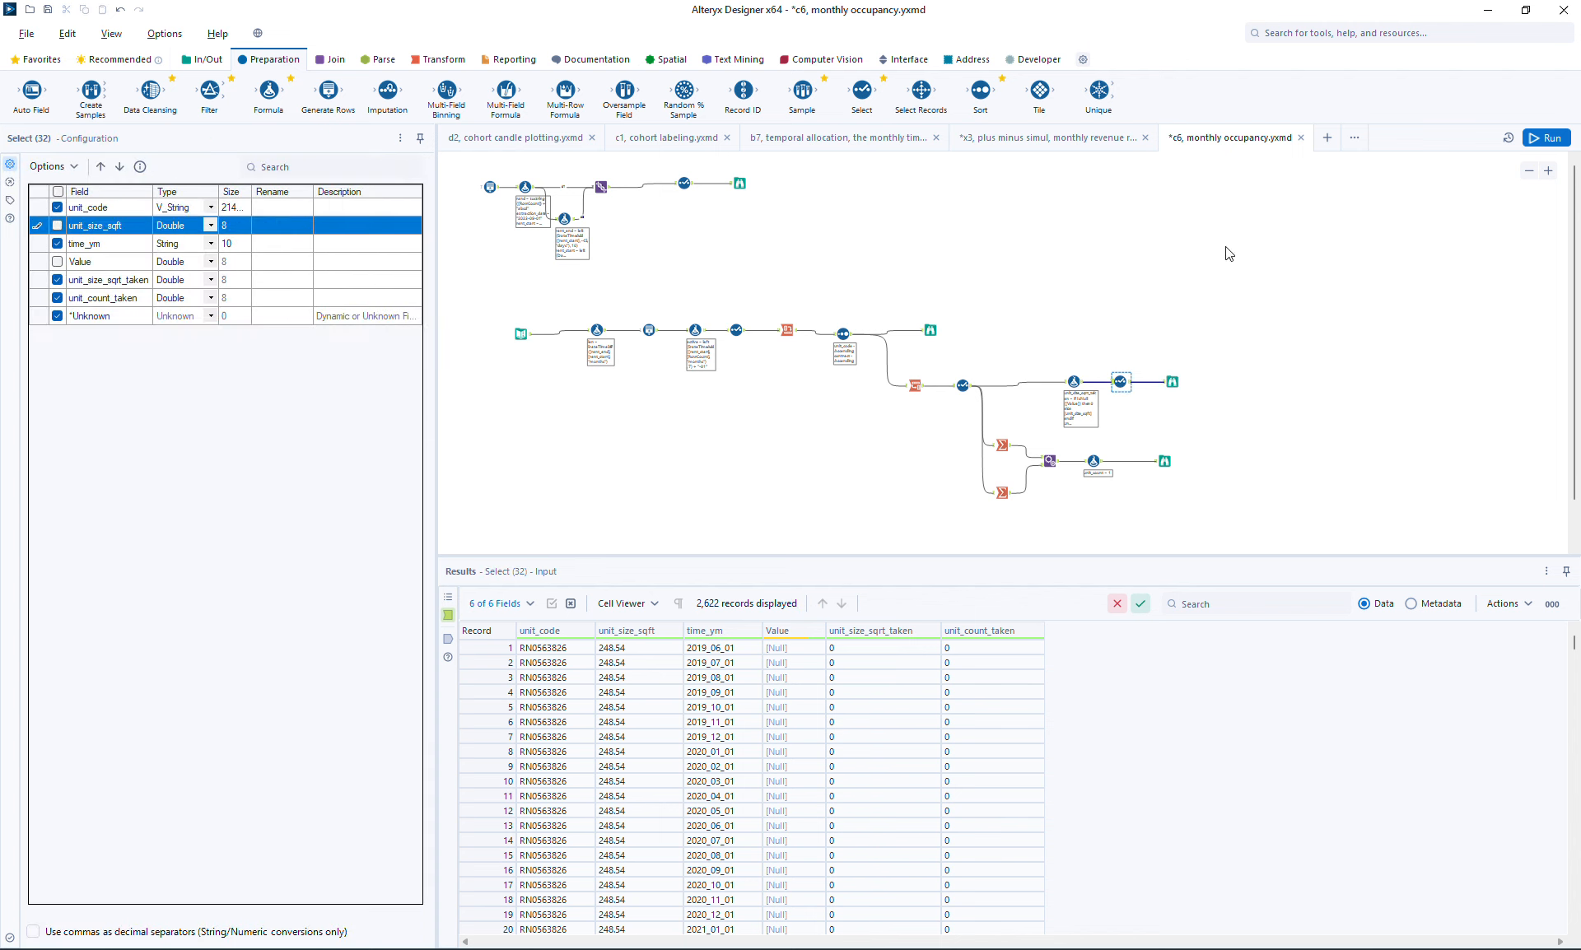
{"action": "left_click", "coordinate": [1546, 138]}
{"action": "left_click", "coordinate": [1172, 381]}
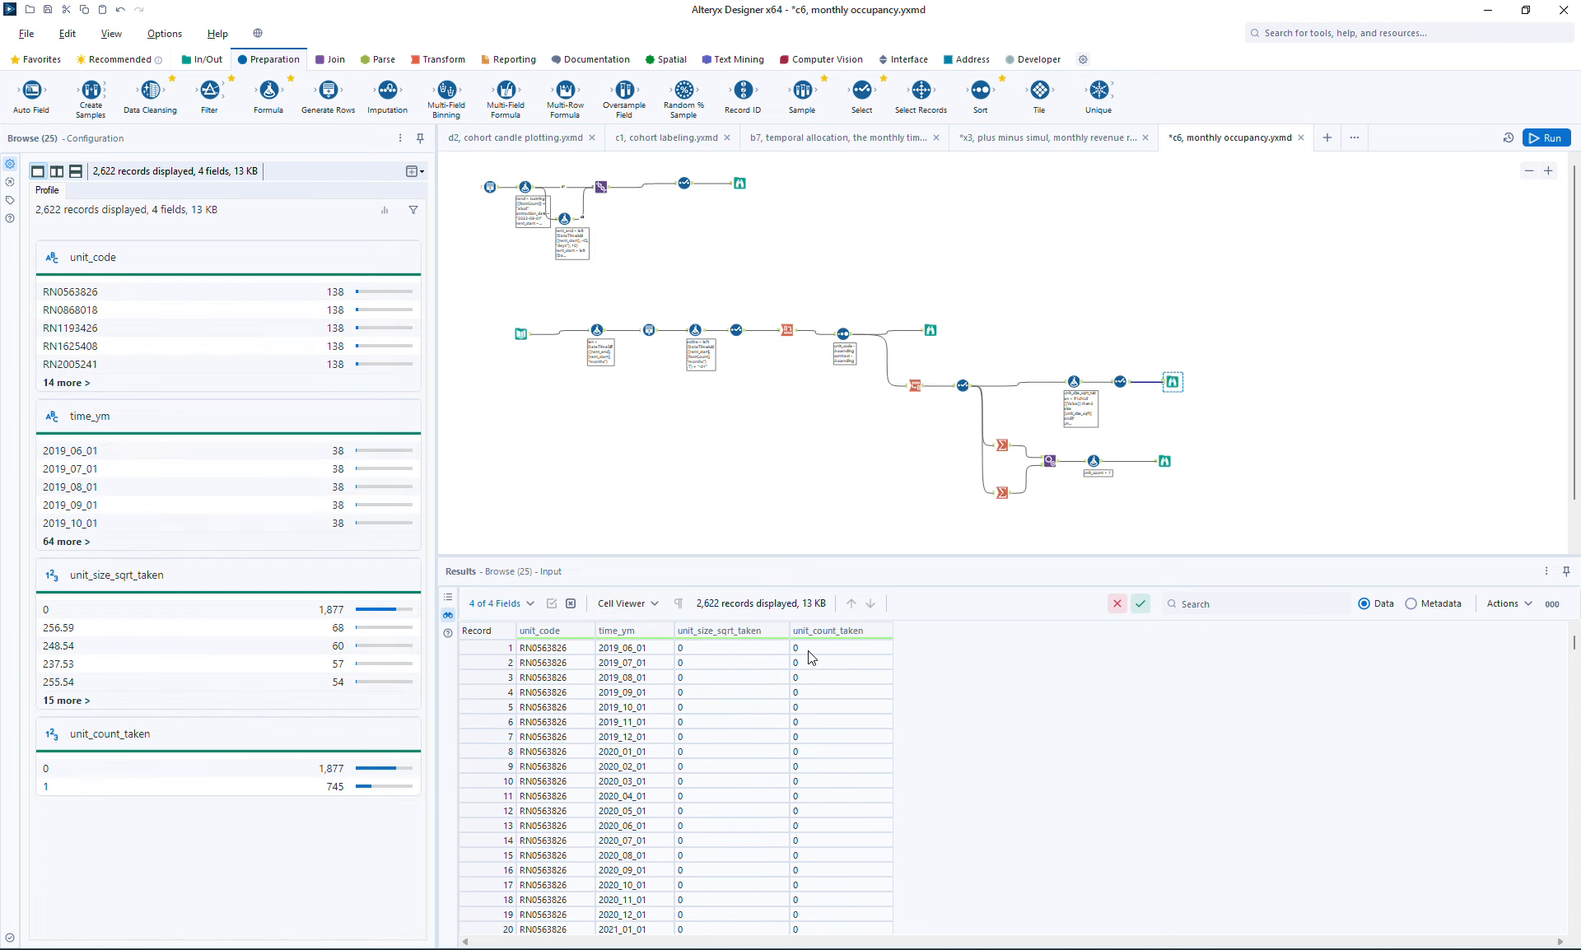
Review the unit and month combinations, and stack them with the contract-level taken records using a Union tool
{"action": "left_click", "coordinate": [1165, 462]}
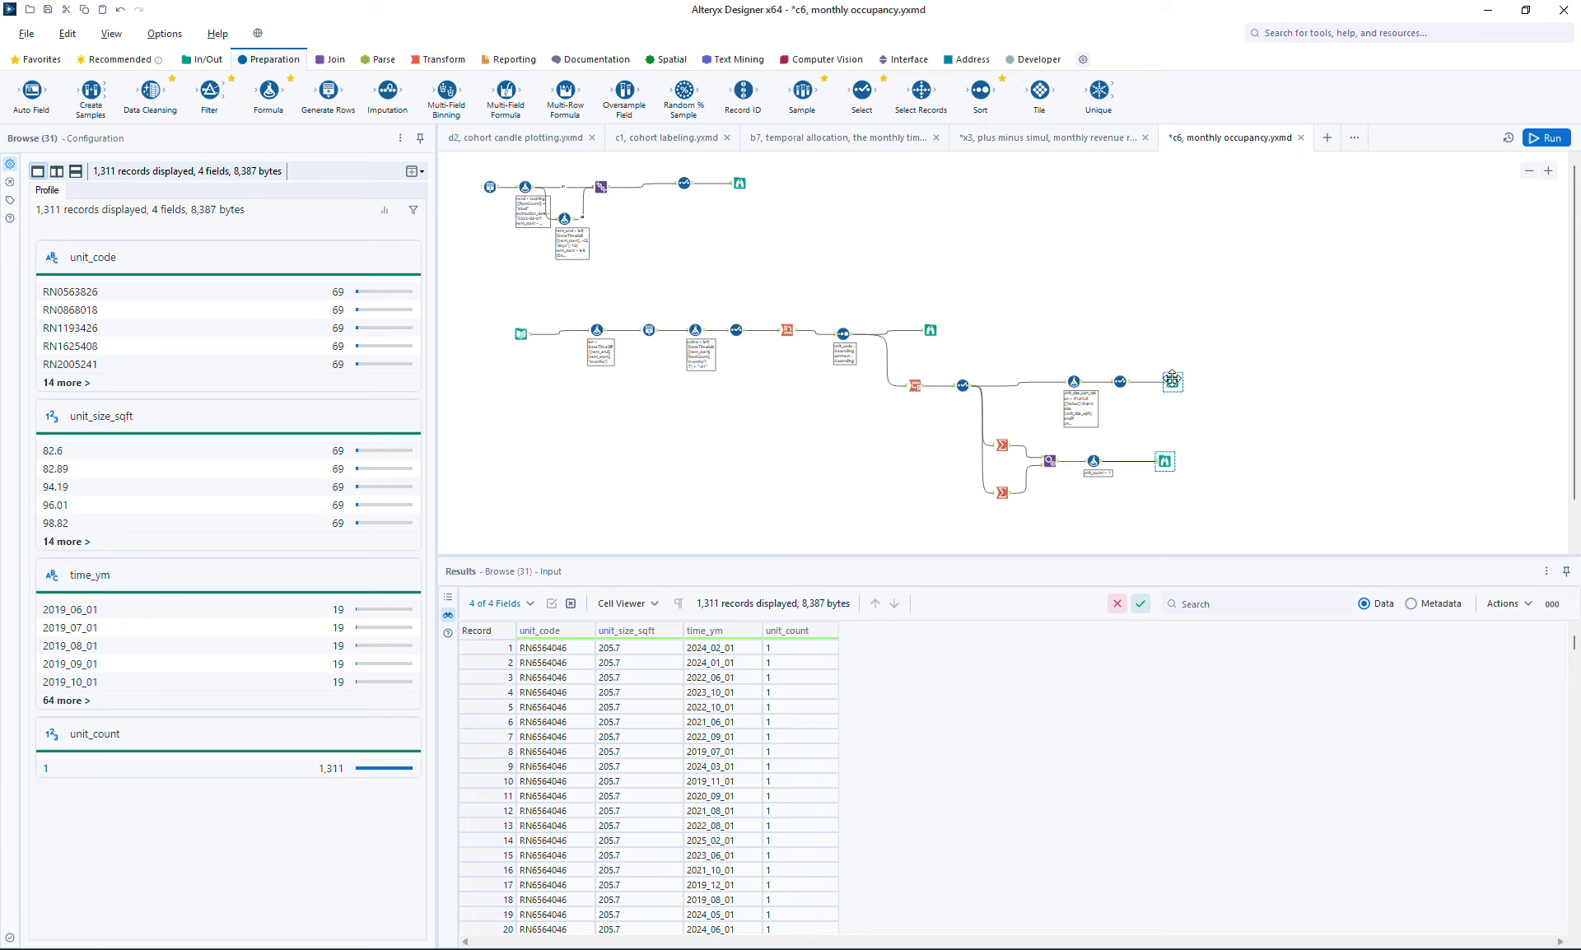
{"action": "left_click", "coordinate": [336, 62]}
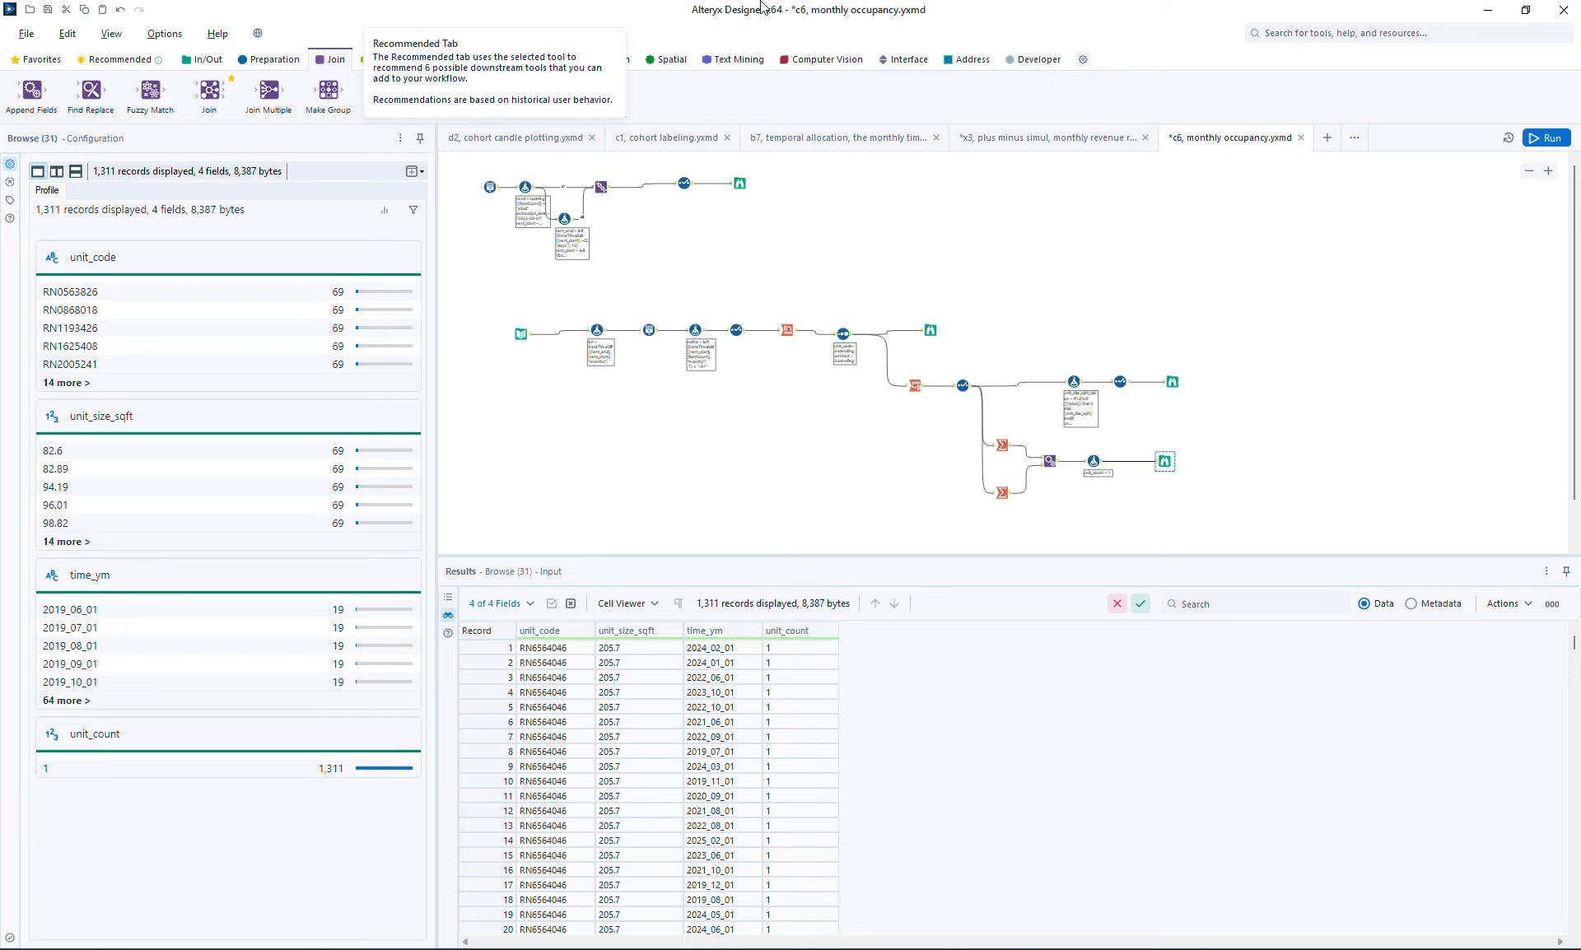
{"action": "left_click_drag", "start_coordinate": [365, 91], "coordinate": [1227, 413]}
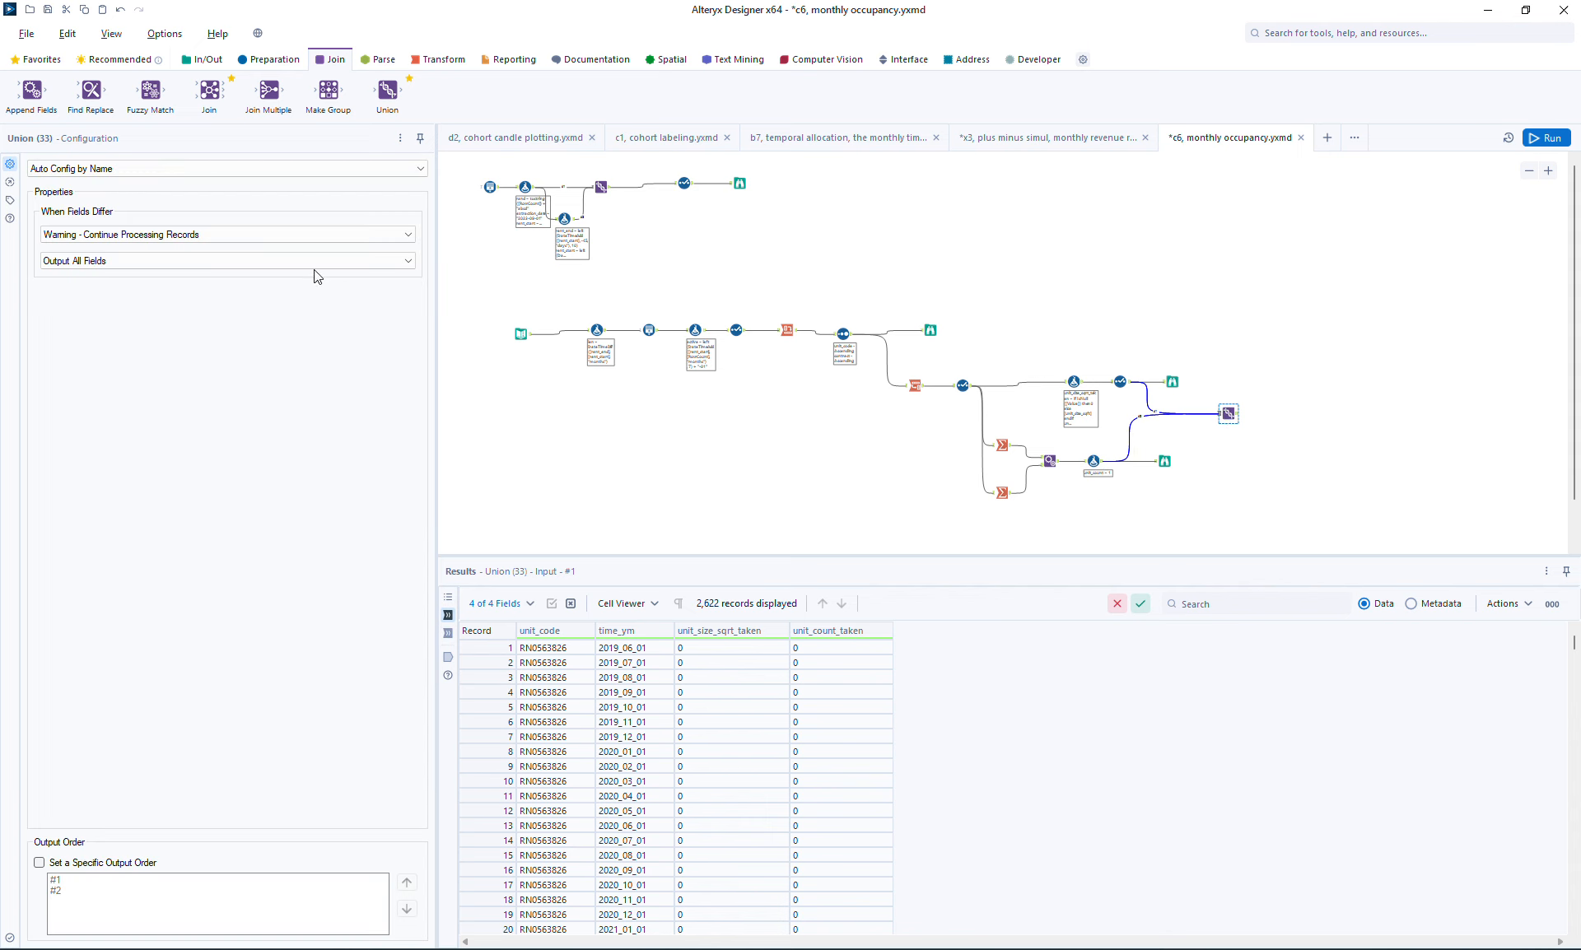
Add a Summarize tool after the Union and group it by time_ym
{"action": "left_click", "coordinate": [434, 58]}
{"action": "left_click_drag", "start_coordinate": [269, 91], "coordinate": [1269, 413]}
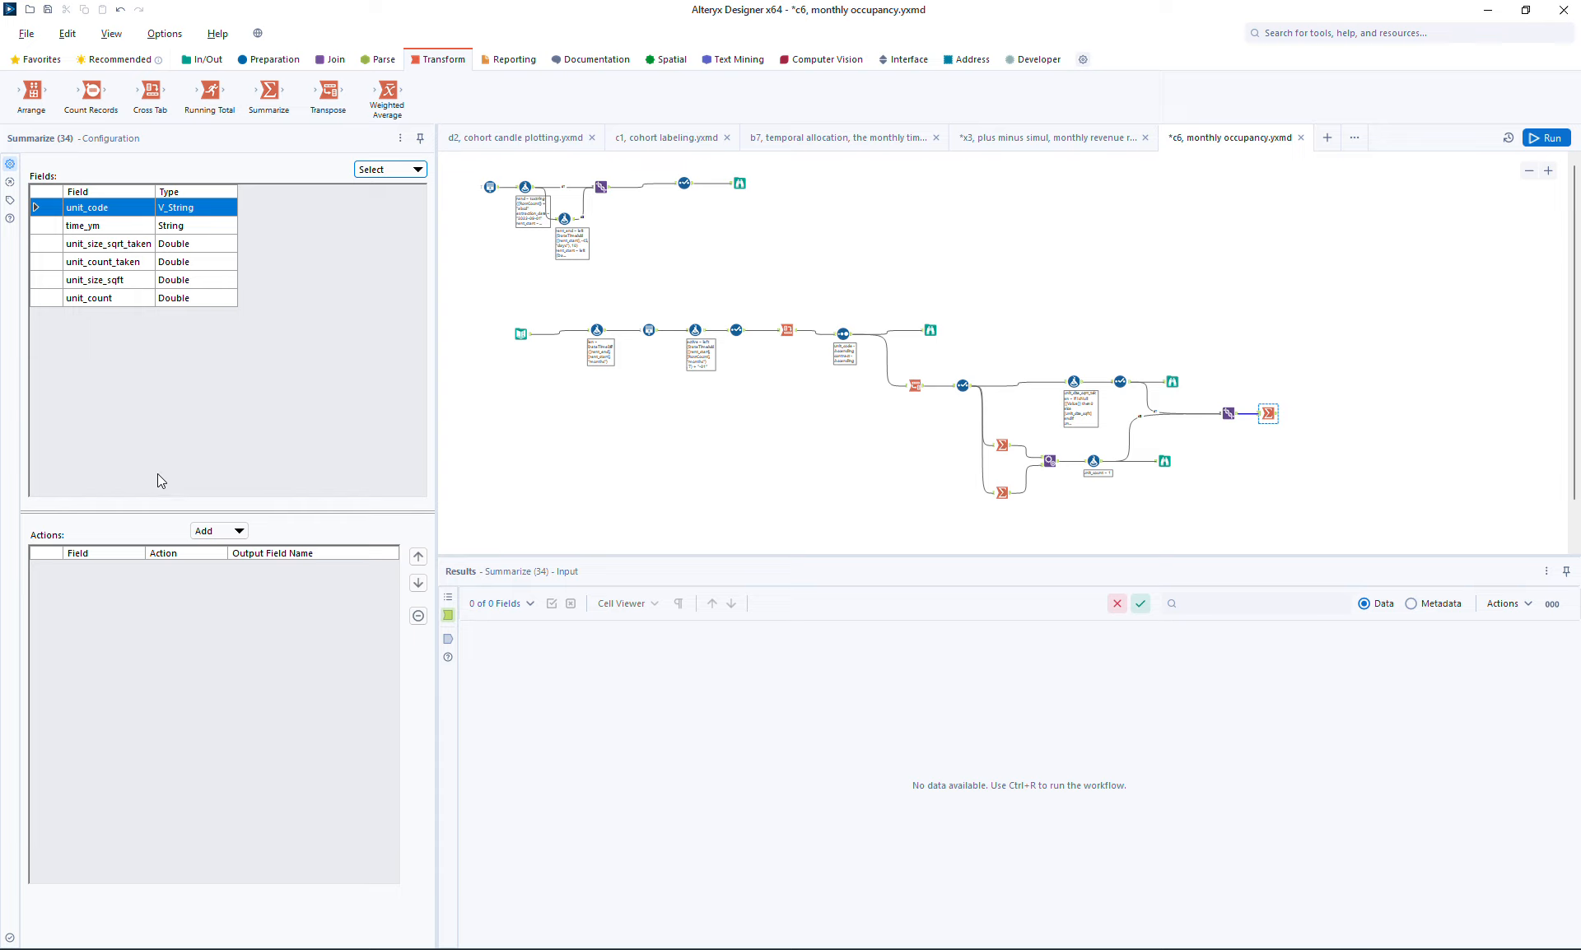
{"action": "left_click", "coordinate": [99, 227]}
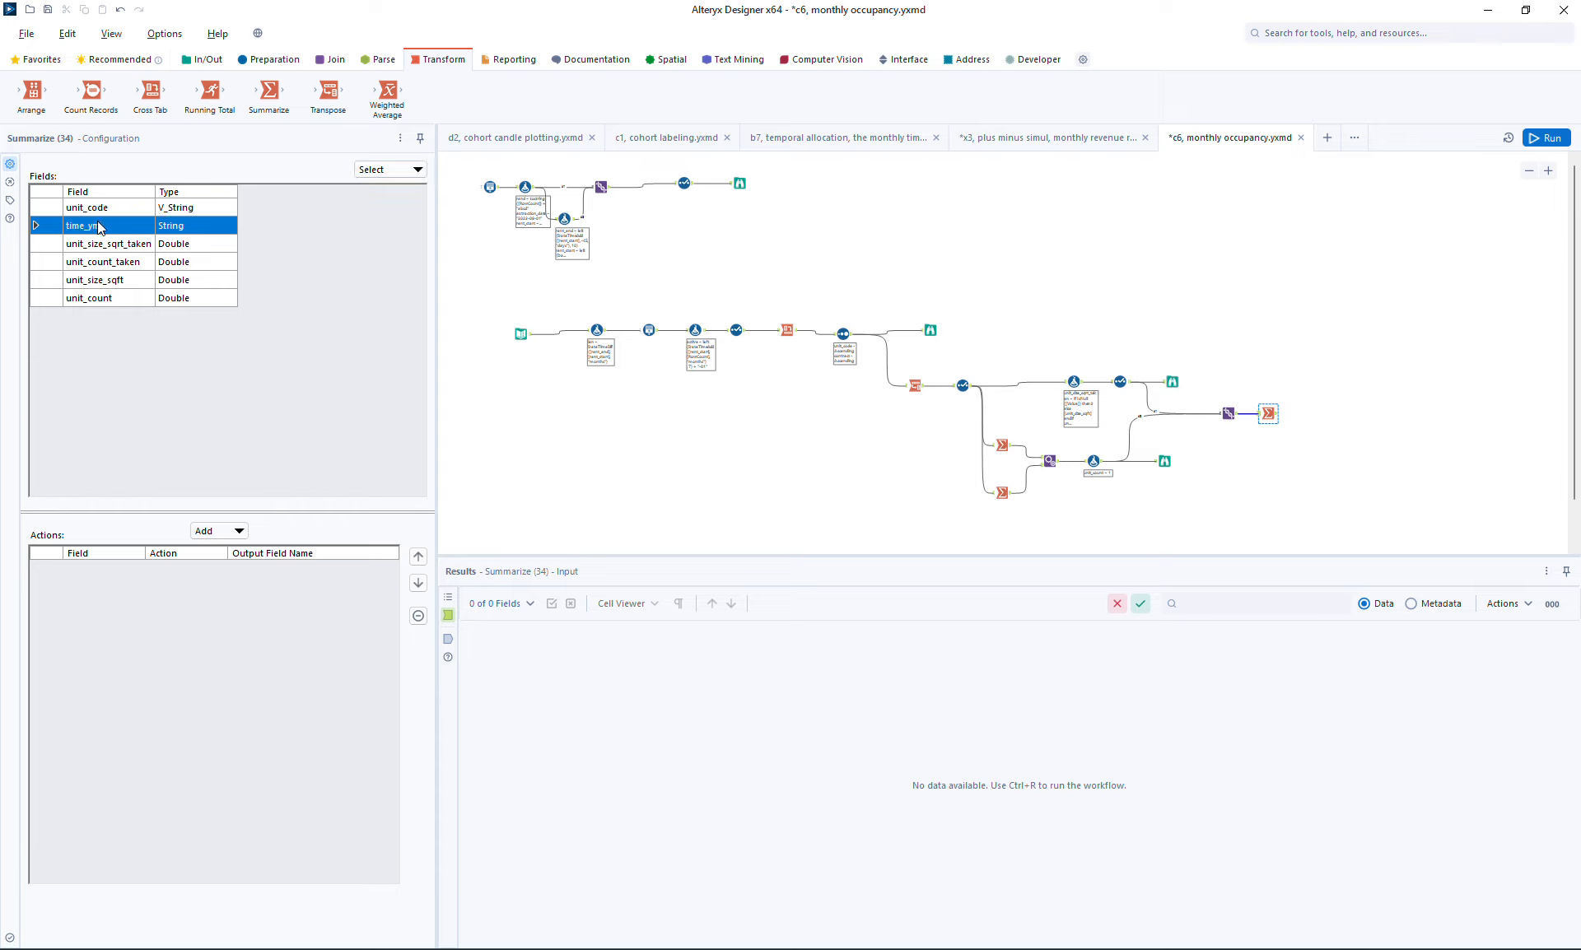
{"action": "left_click", "coordinate": [217, 532]}
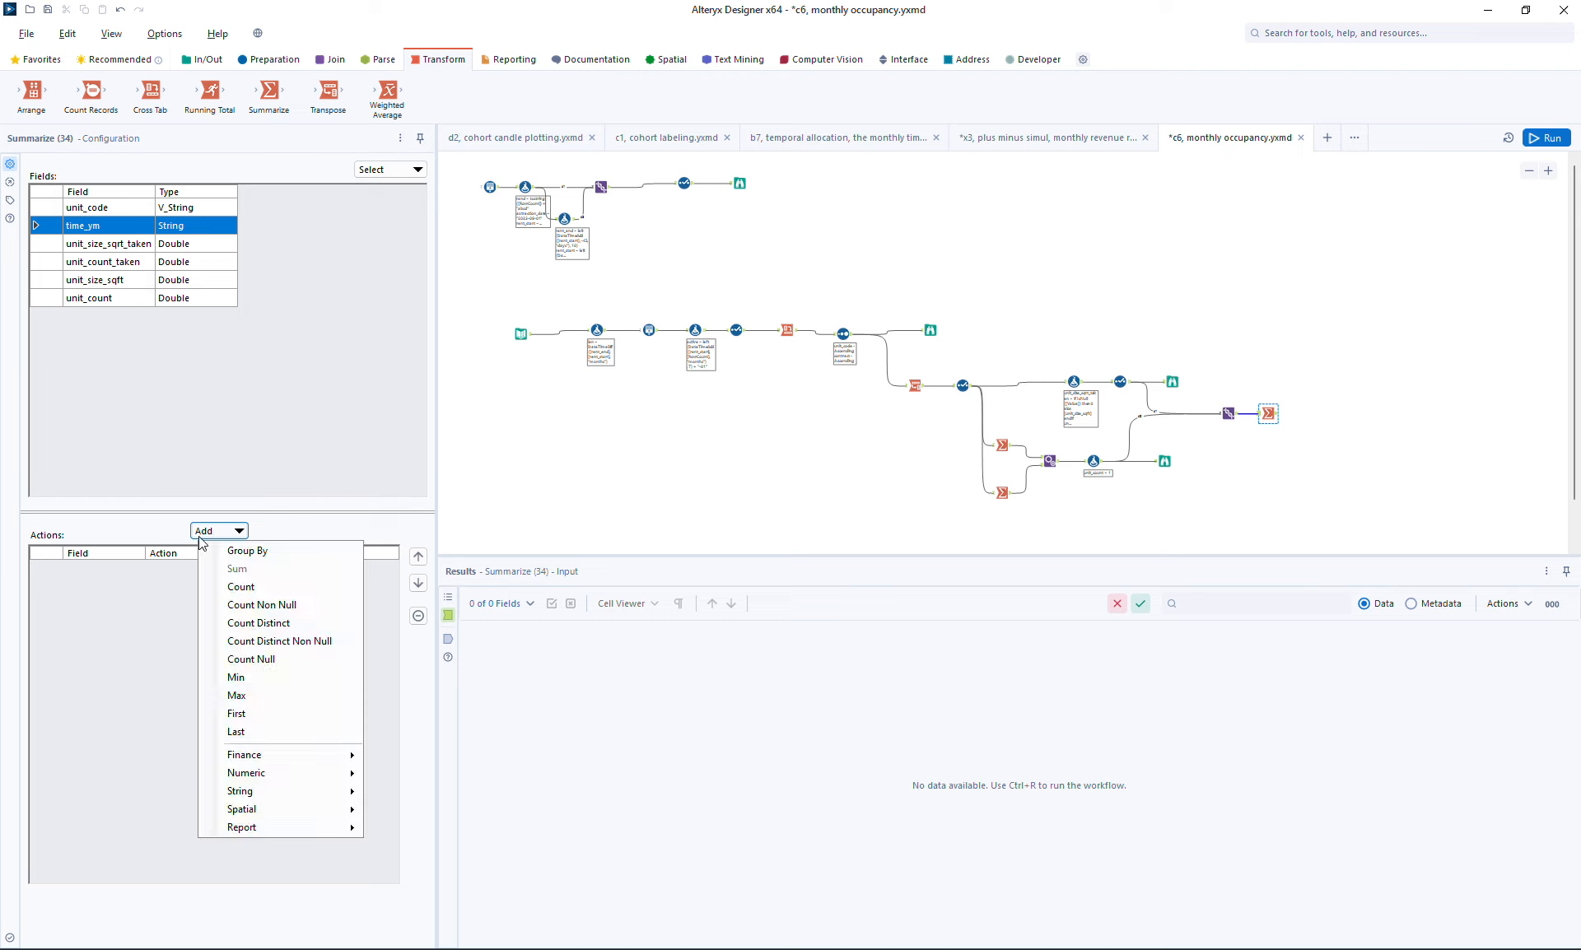
{"action": "left_click", "coordinate": [246, 552]}
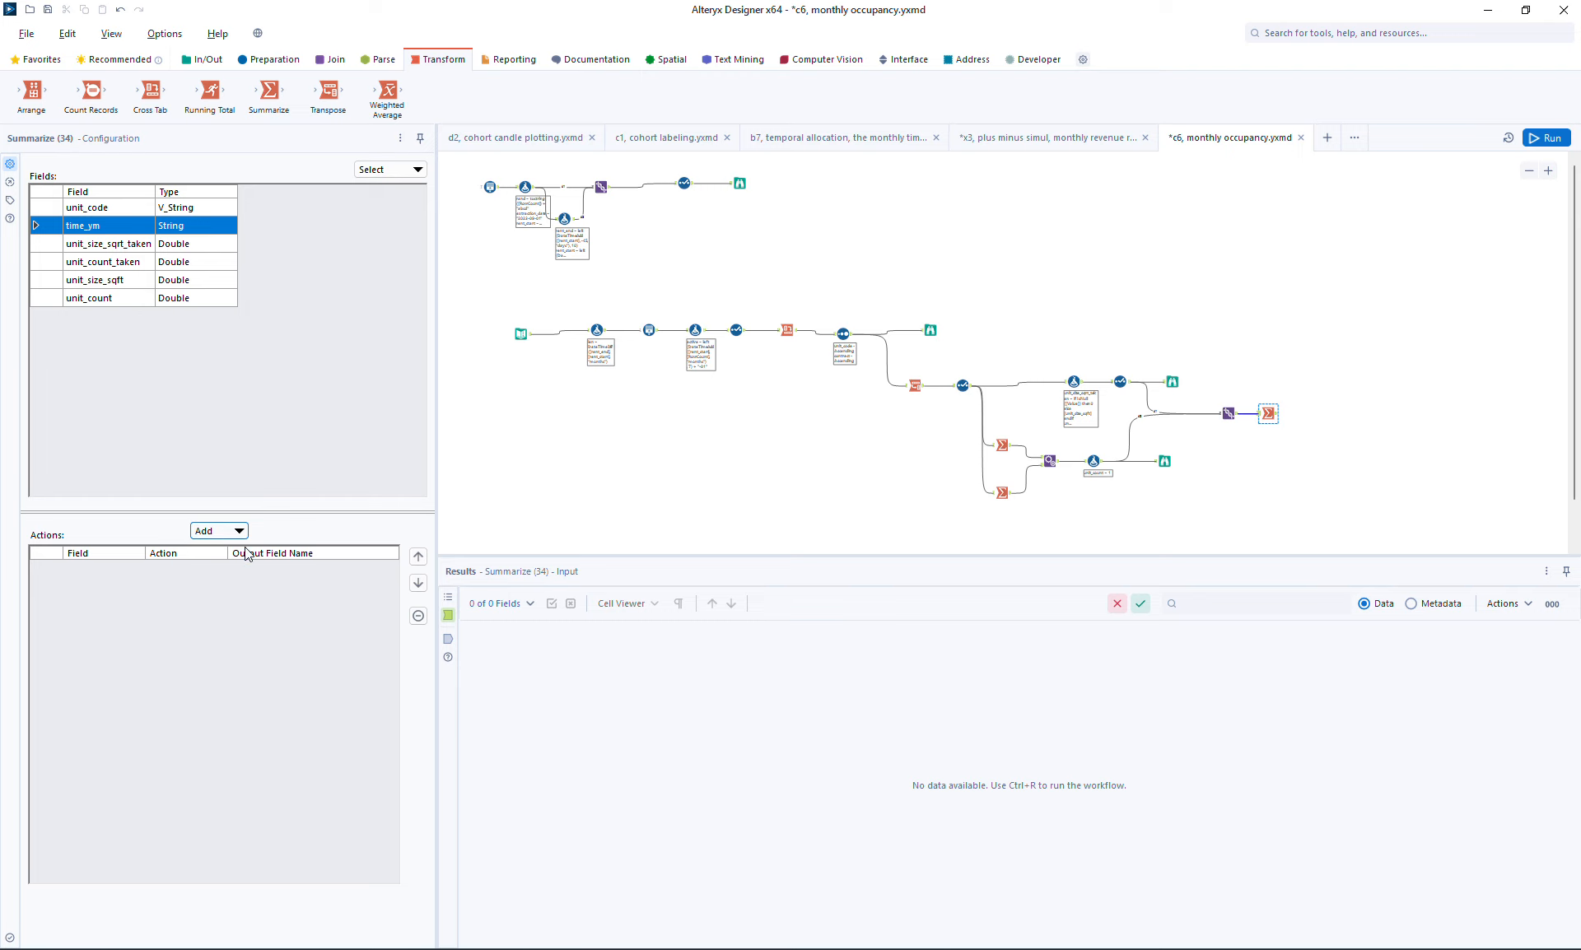
Add Sum actions for unit_size_sqrt_taken, unit_count_taken, unit_size_sqft and unit_count in the Summarize tool
{"action": "left_click", "coordinate": [126, 245]}
{"action": "left_click", "coordinate": [122, 298], "text": "shift"}
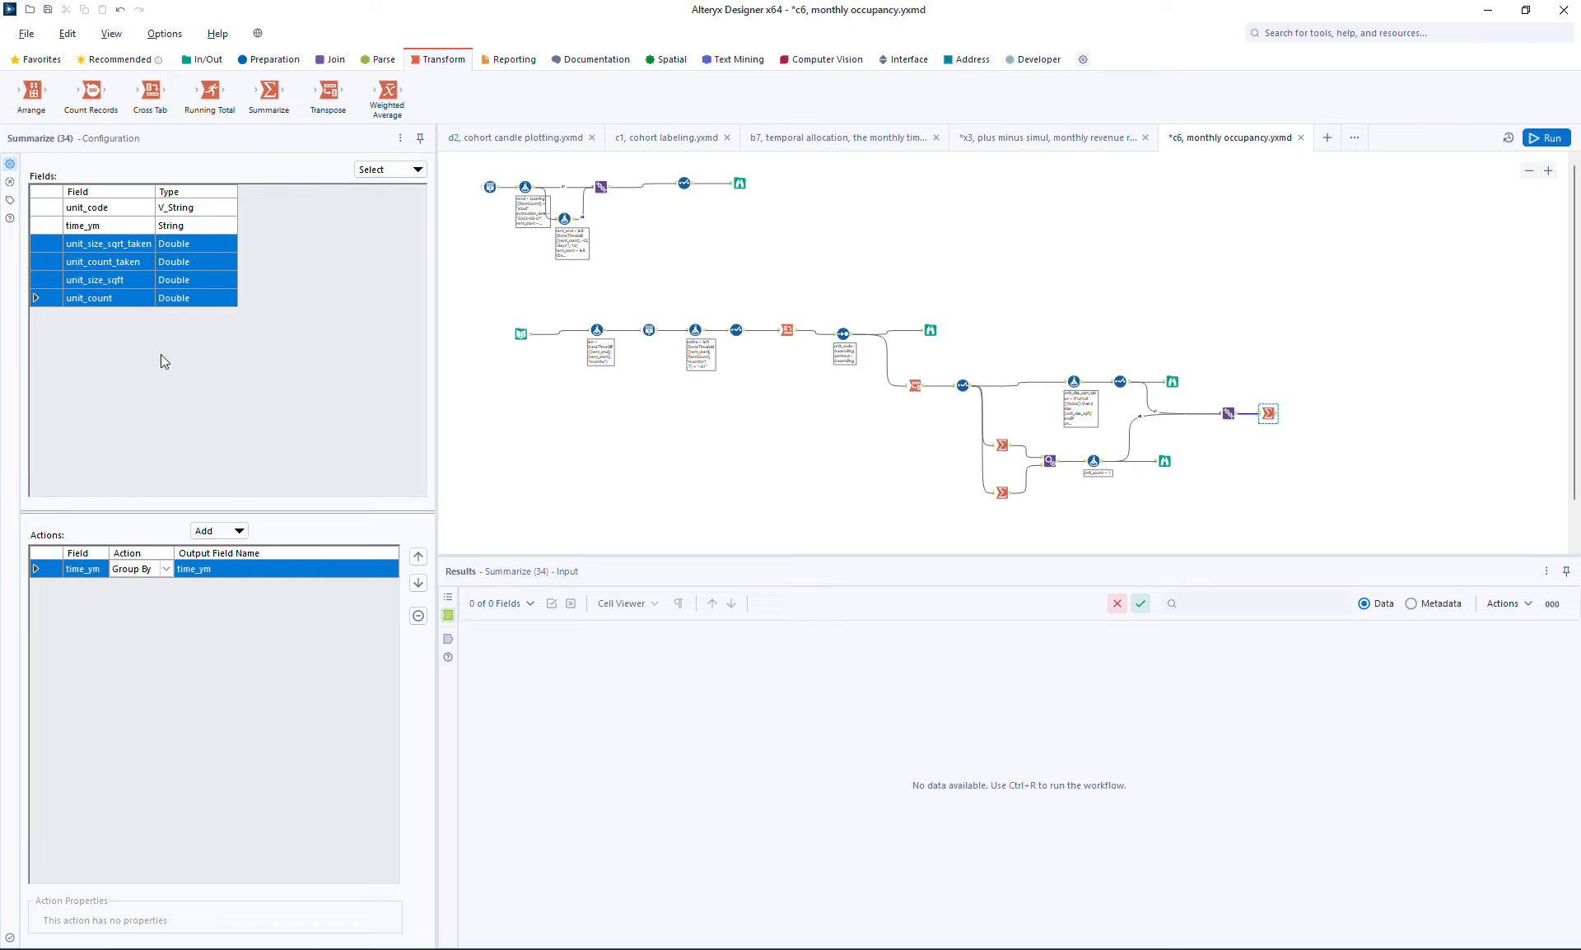
{"action": "left_click", "coordinate": [224, 532]}
{"action": "left_click", "coordinate": [234, 568]}
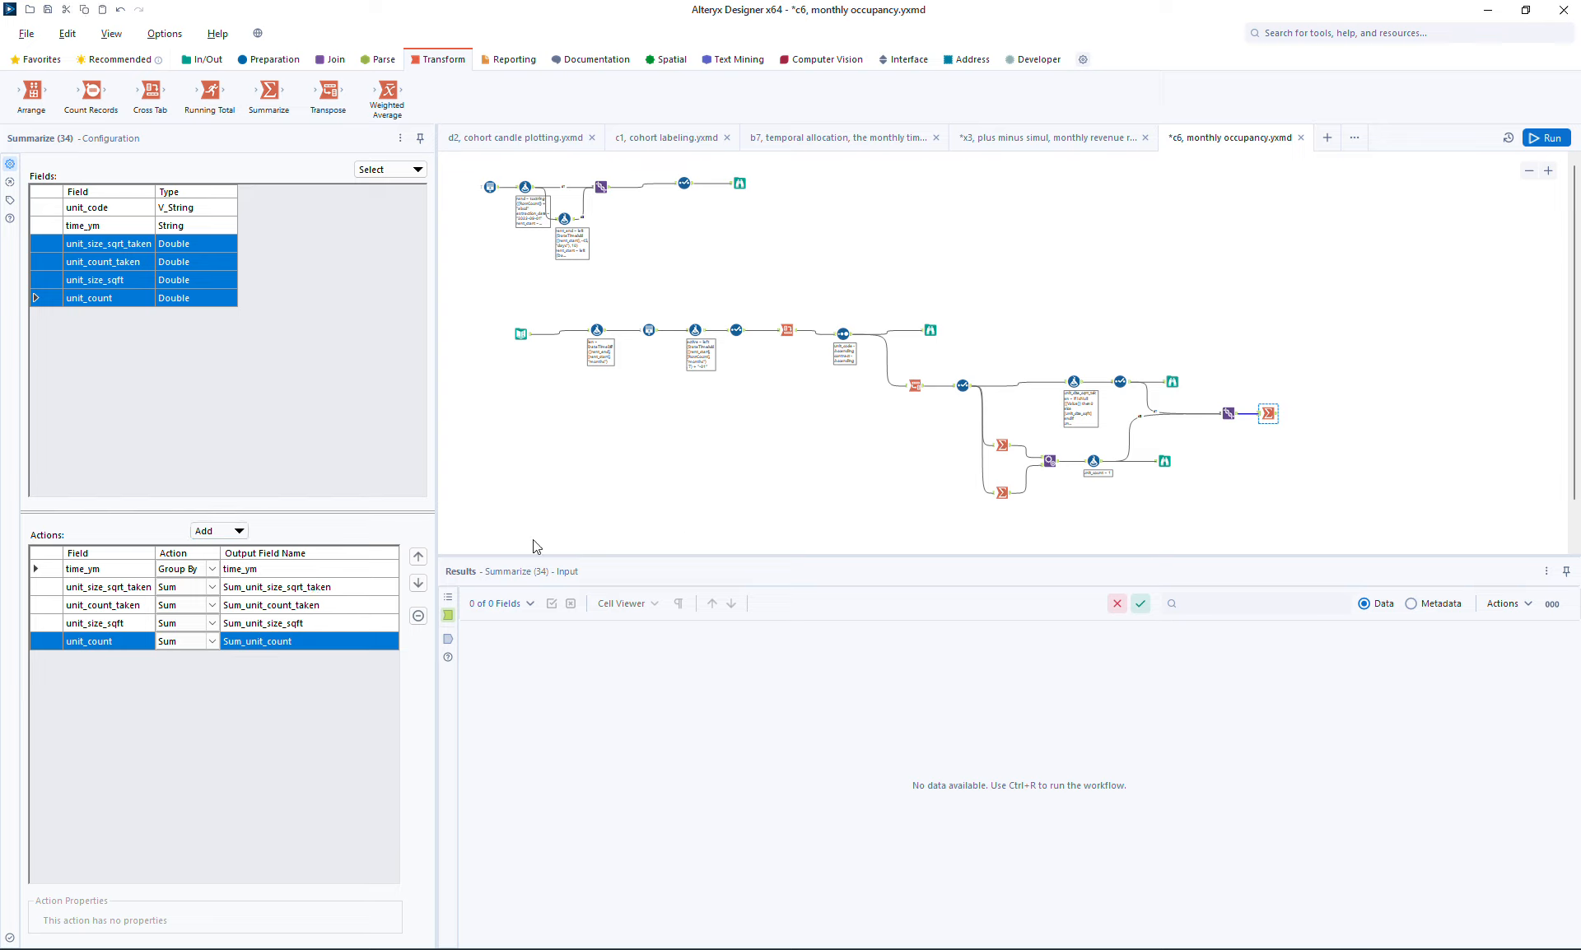
{"action": "left_click", "coordinate": [264, 590]}
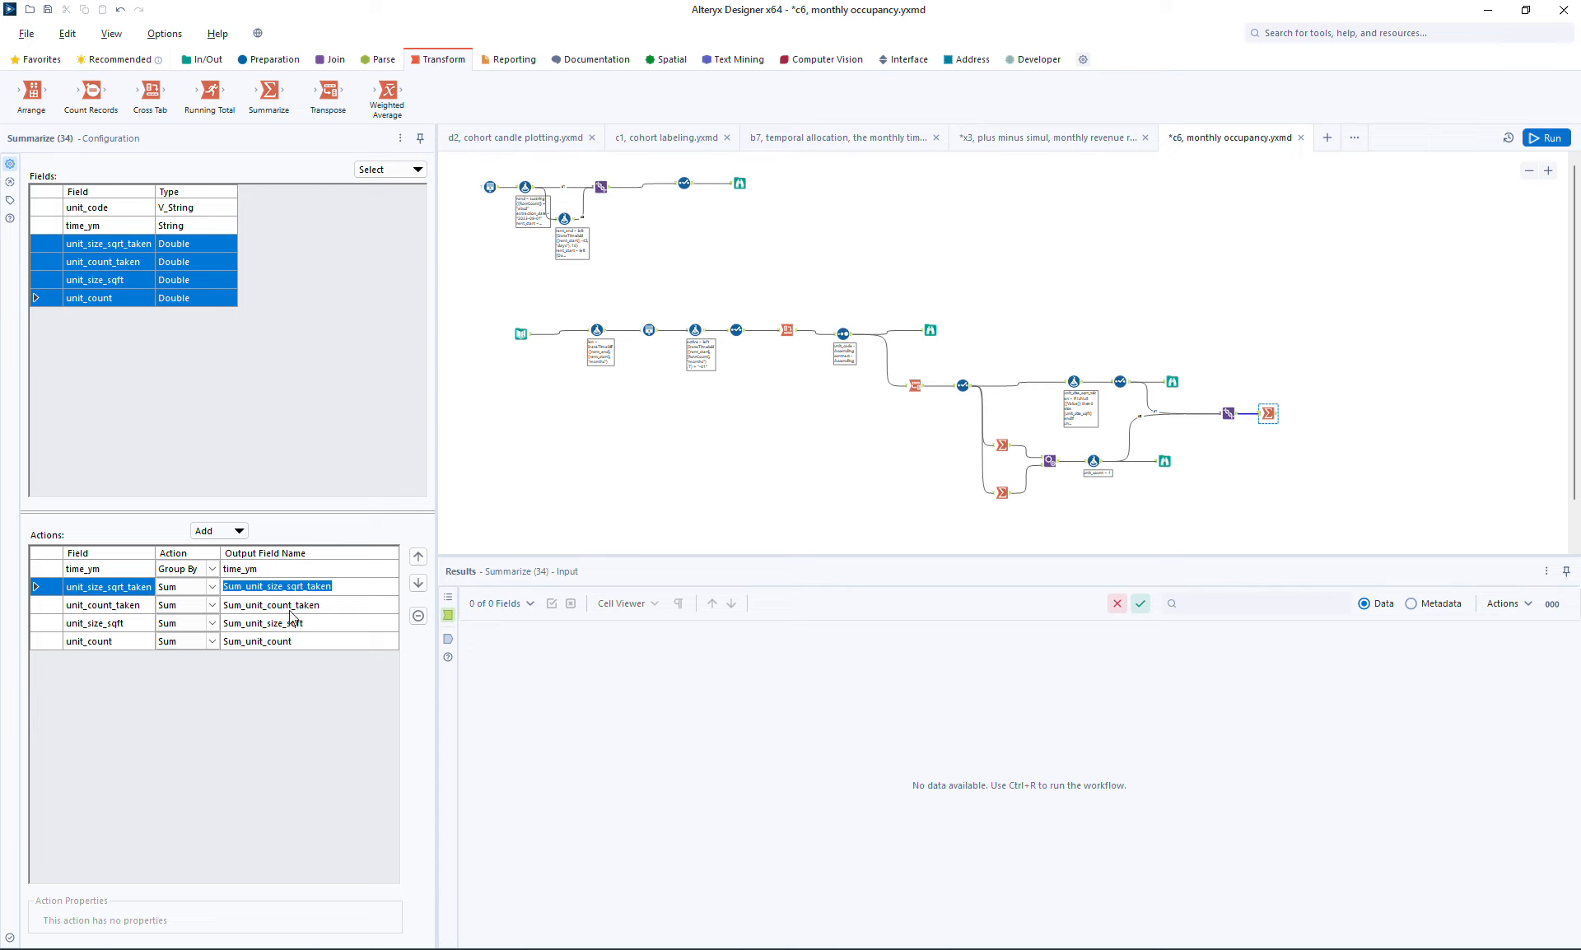
Attach a Browse tool to the monthly Summarize tool, space it further along the line, and run the workflow
{"action": "left_click", "coordinate": [1271, 412]}
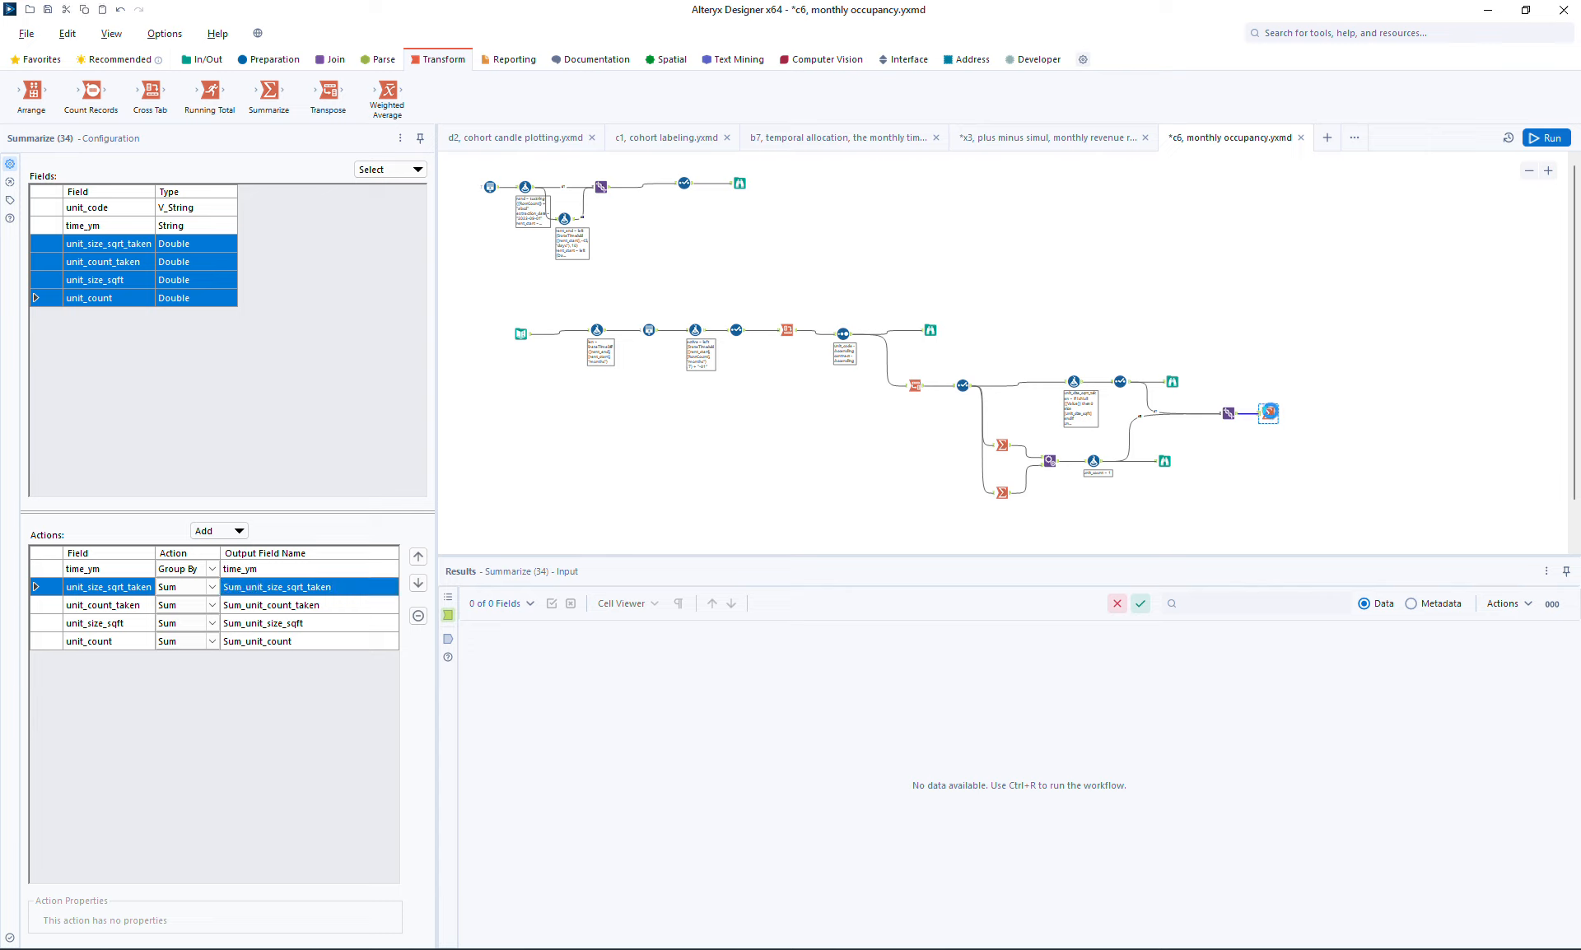
{"action": "key", "text": "ctrl+shift+b"}
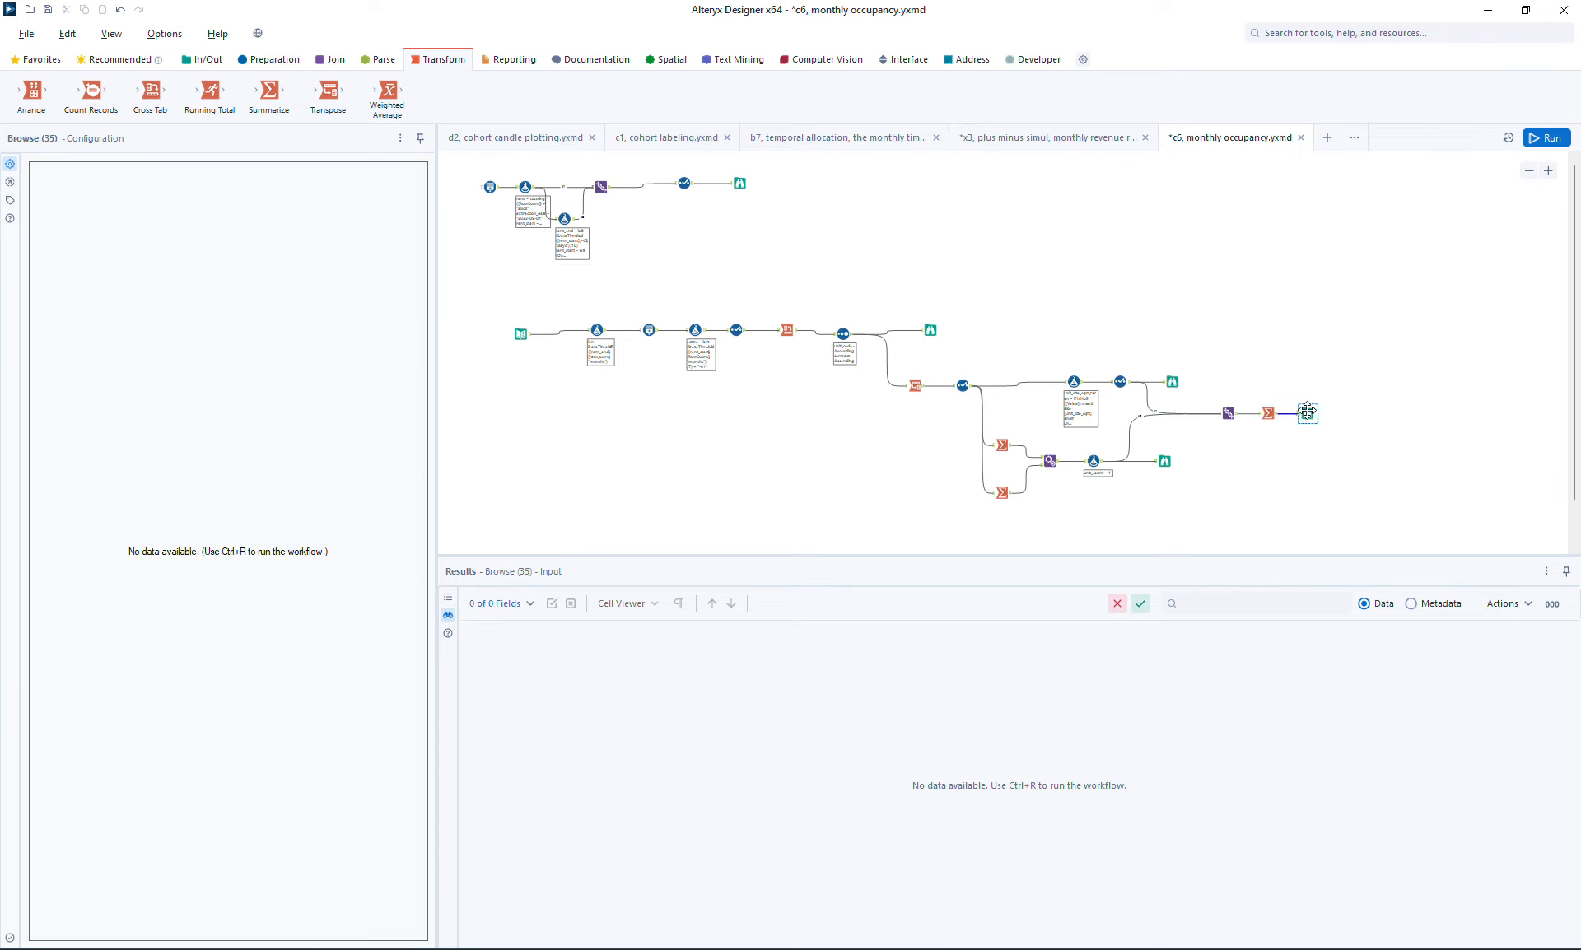
{"action": "left_click_drag", "start_coordinate": [1307, 412], "coordinate": [1342, 411]}
{"action": "key", "text": "ctrl+r"}
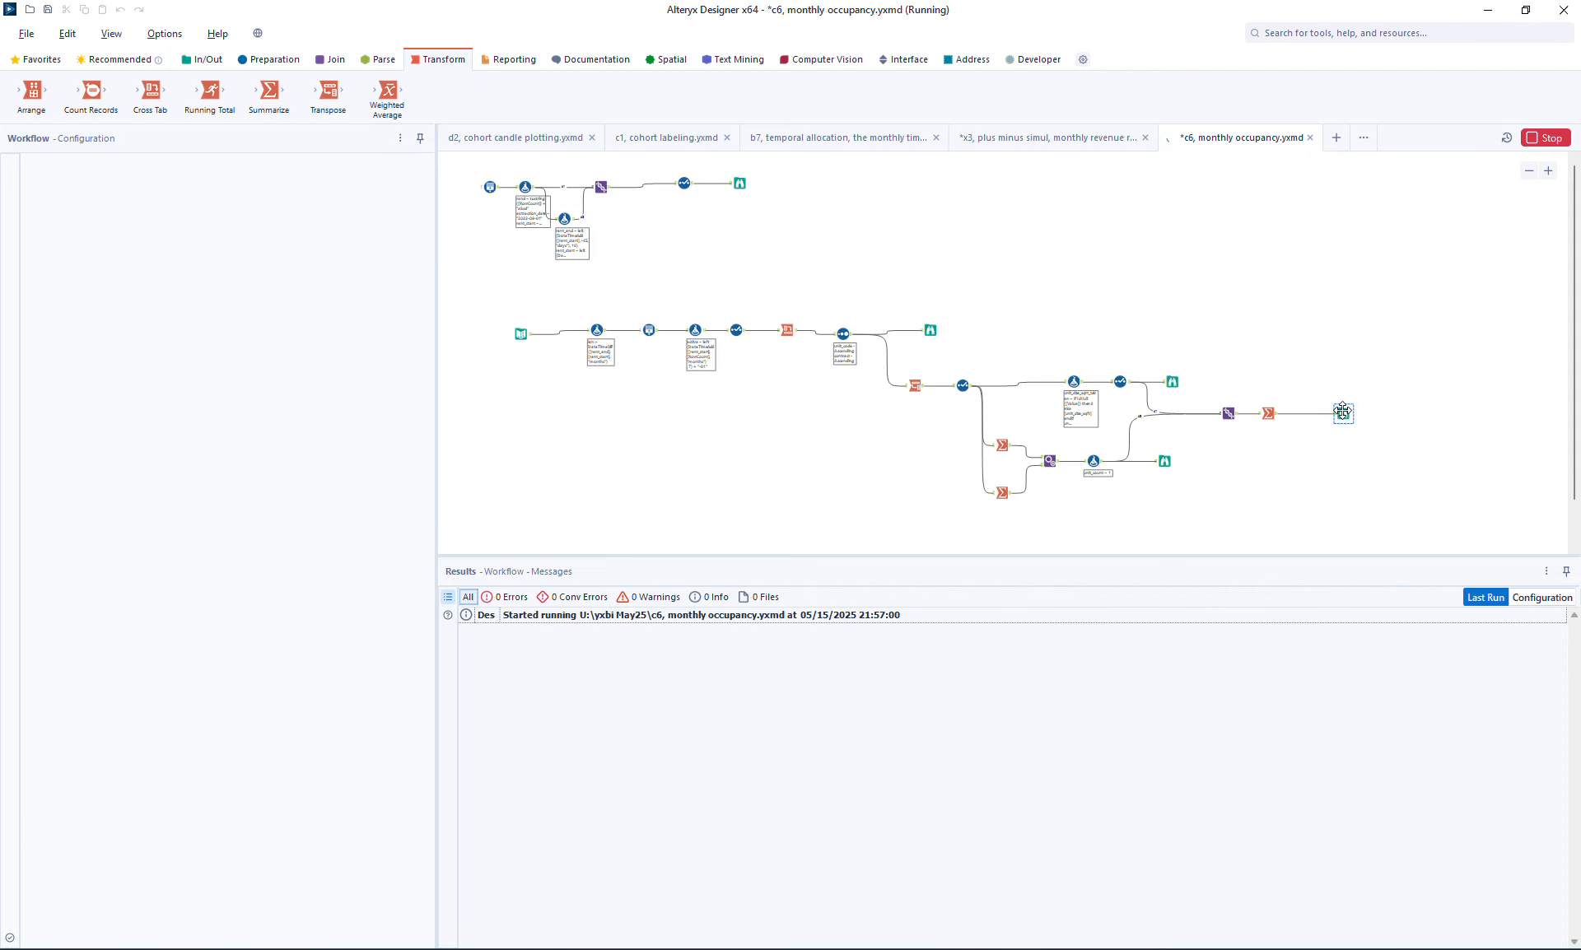
Examine the monthly sums of taken and available square footage and unit counts in the Browse results
{"action": "left_click", "coordinate": [1343, 412]}
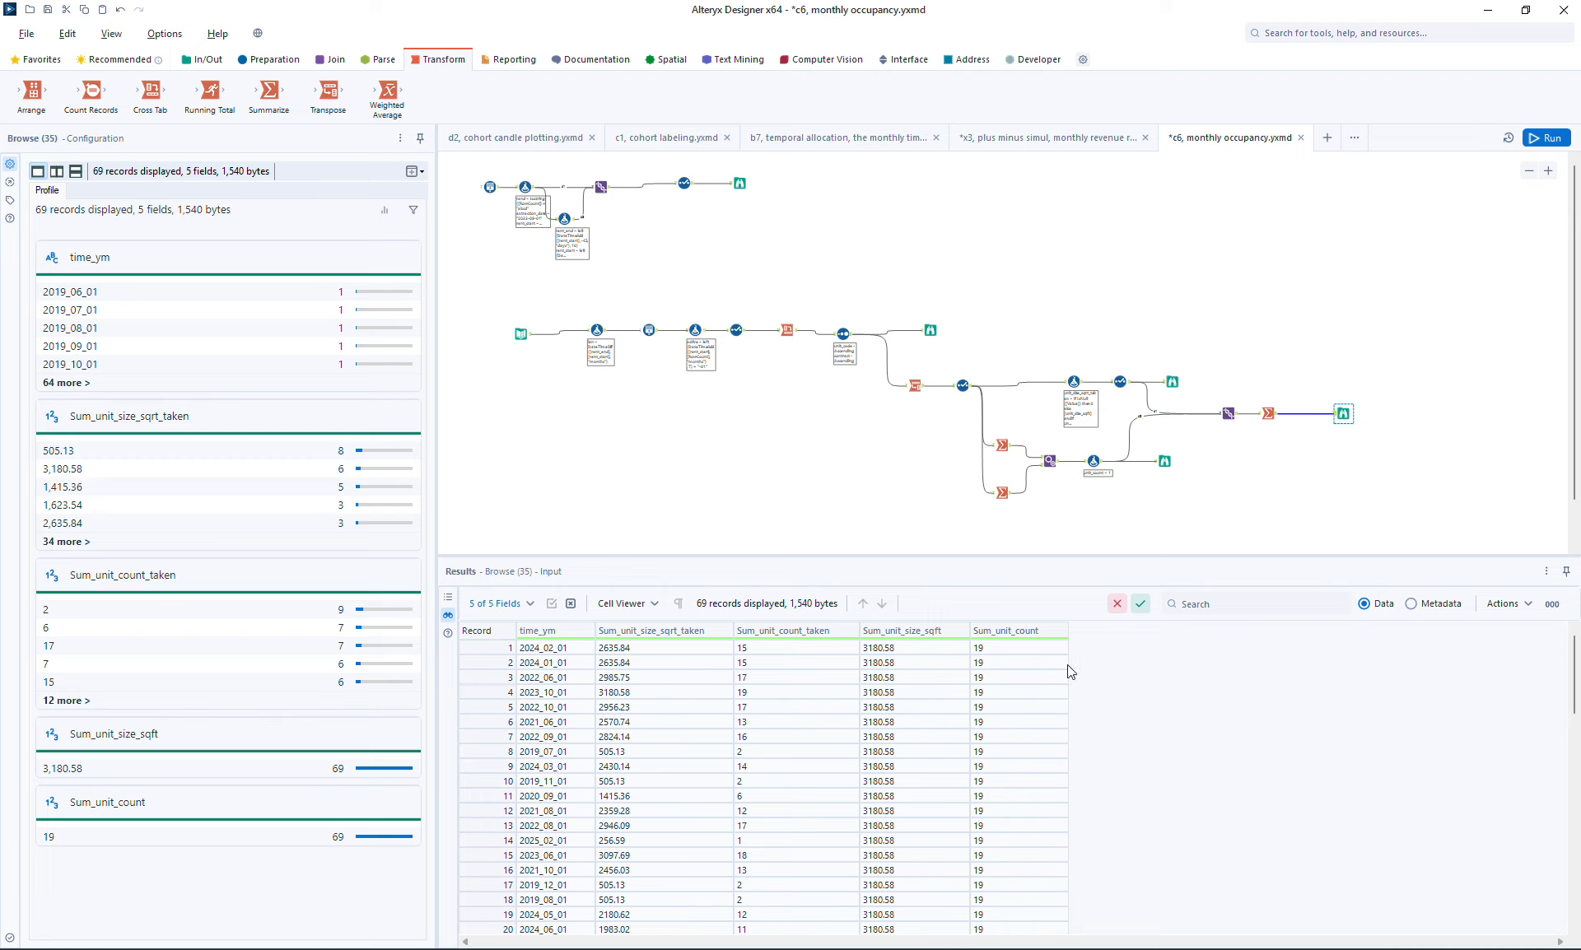
{"action": "left_click", "coordinate": [638, 651]}
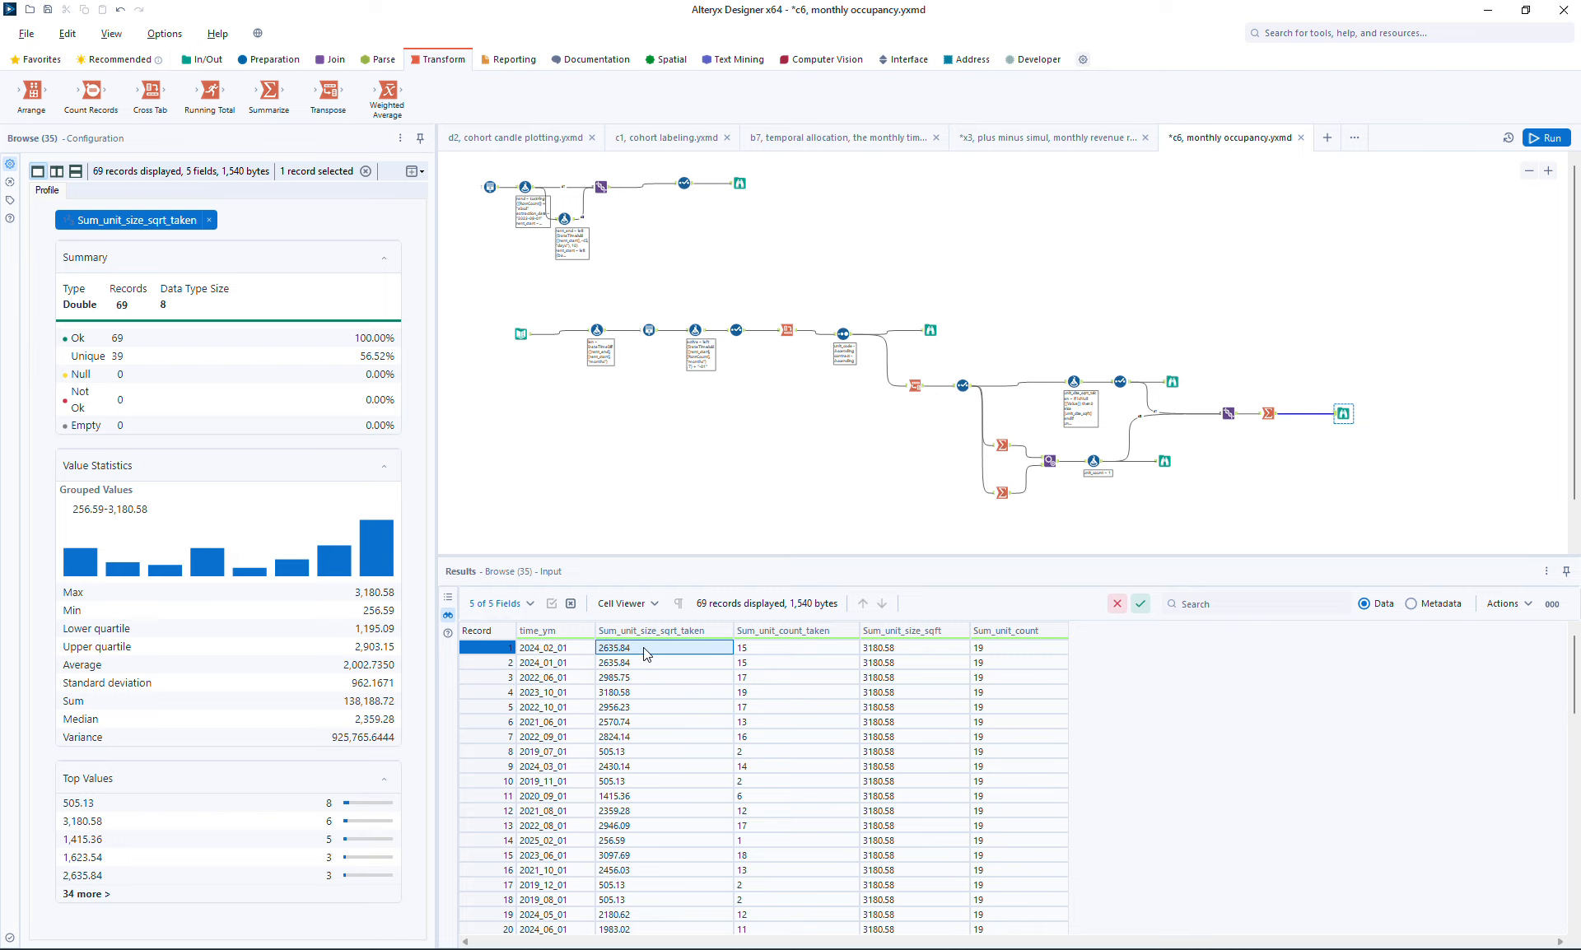
{"action": "left_click", "coordinate": [896, 649]}
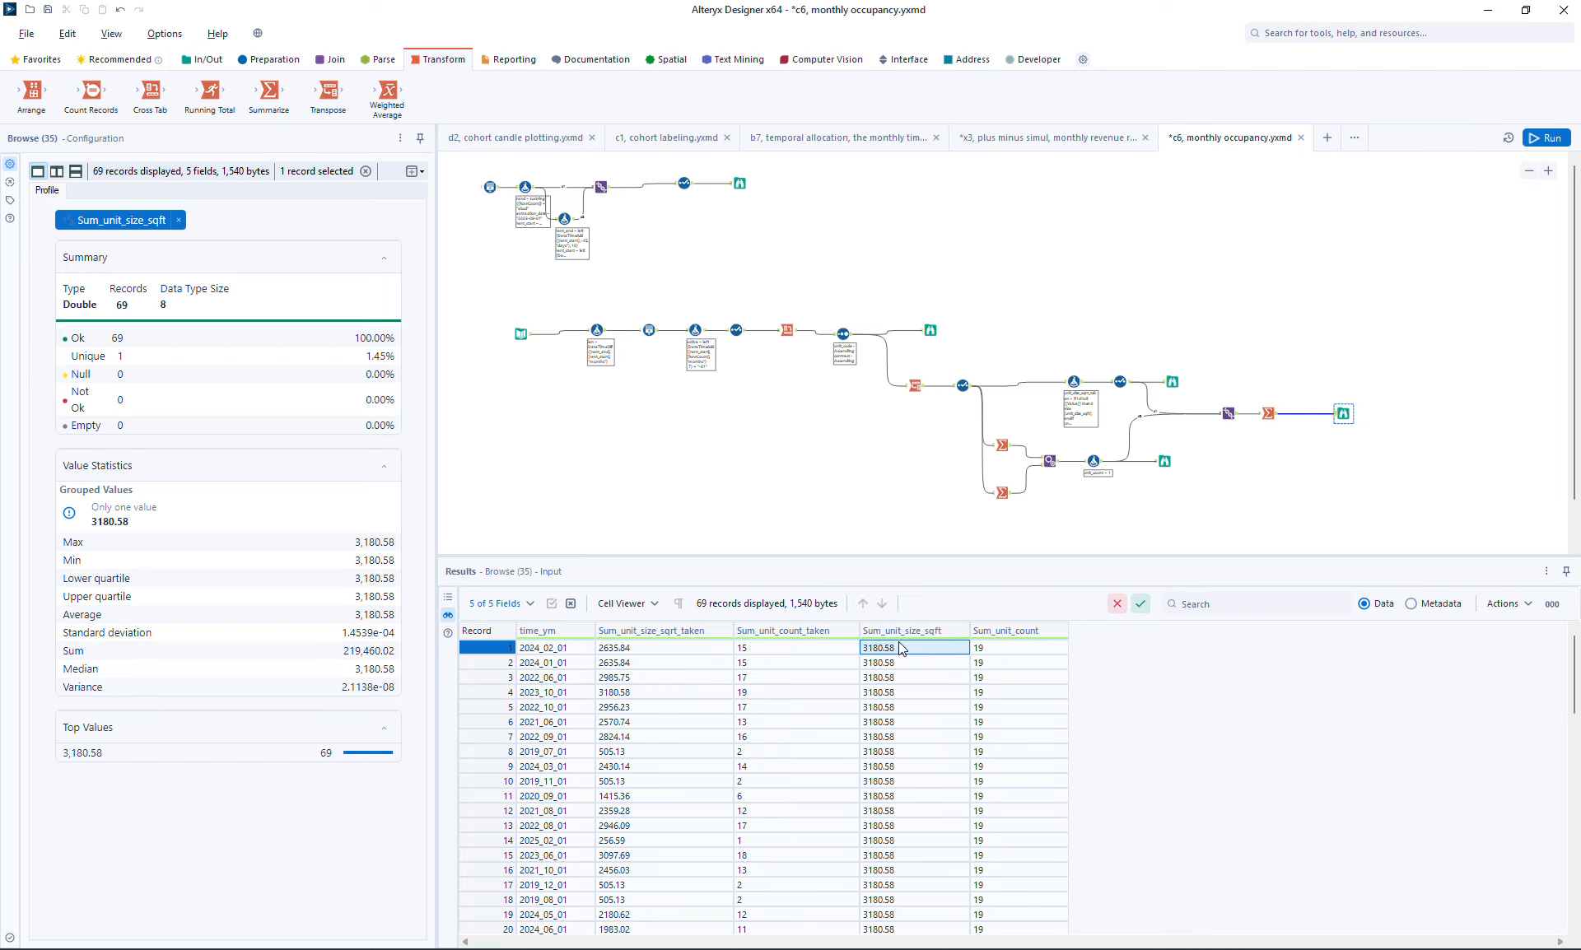
{"action": "left_click", "coordinate": [811, 651]}
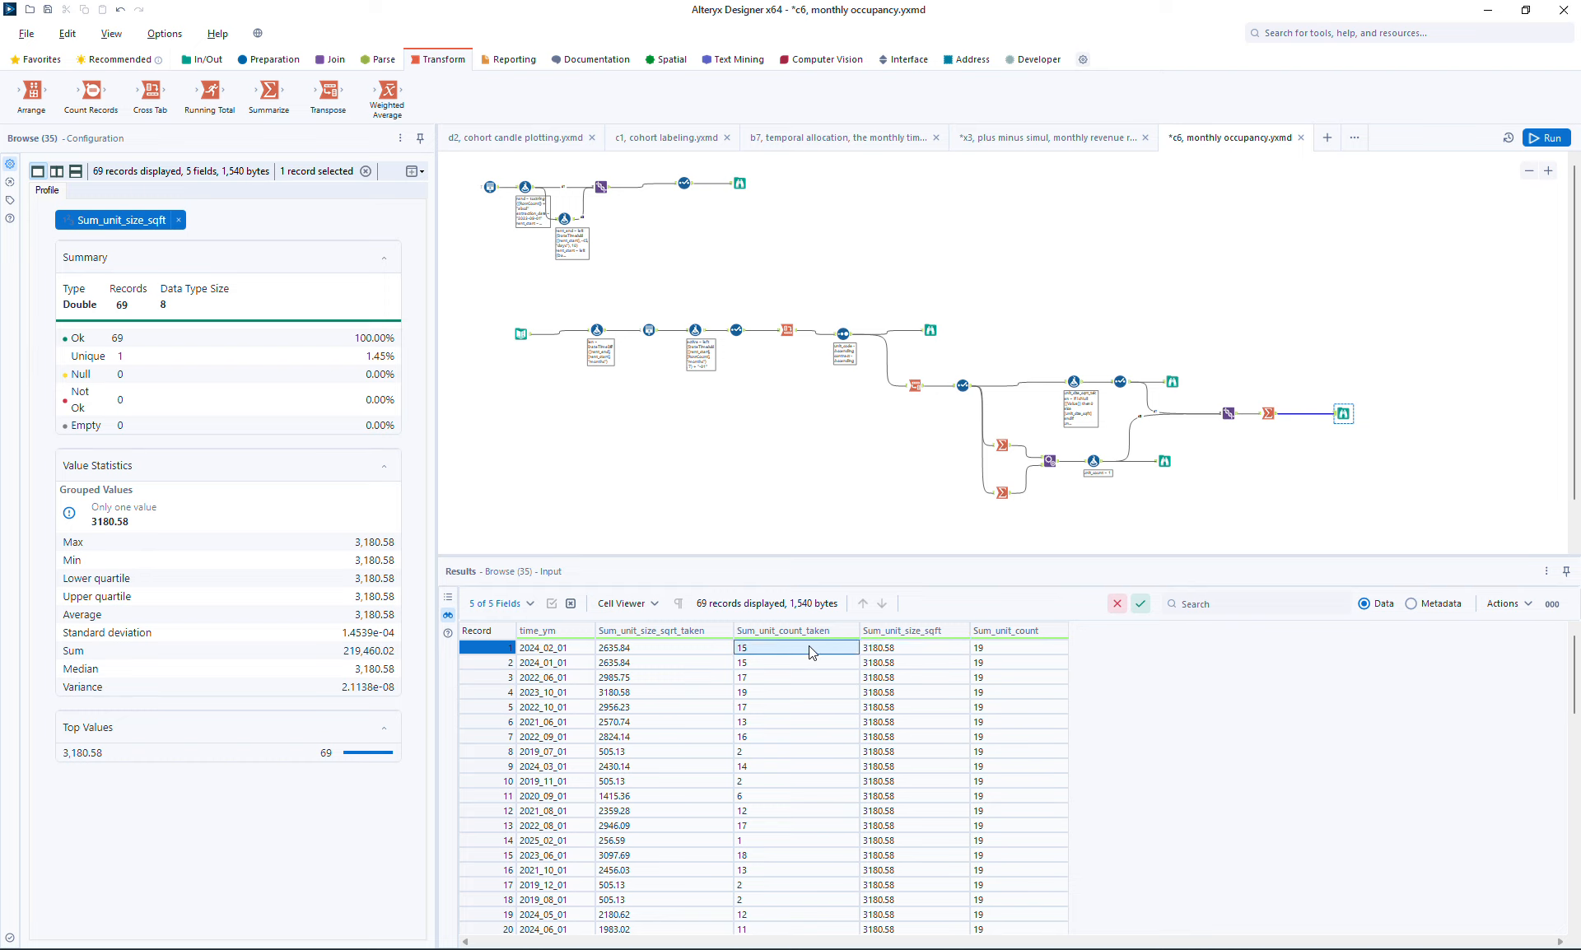
{"action": "left_click", "coordinate": [1017, 653]}
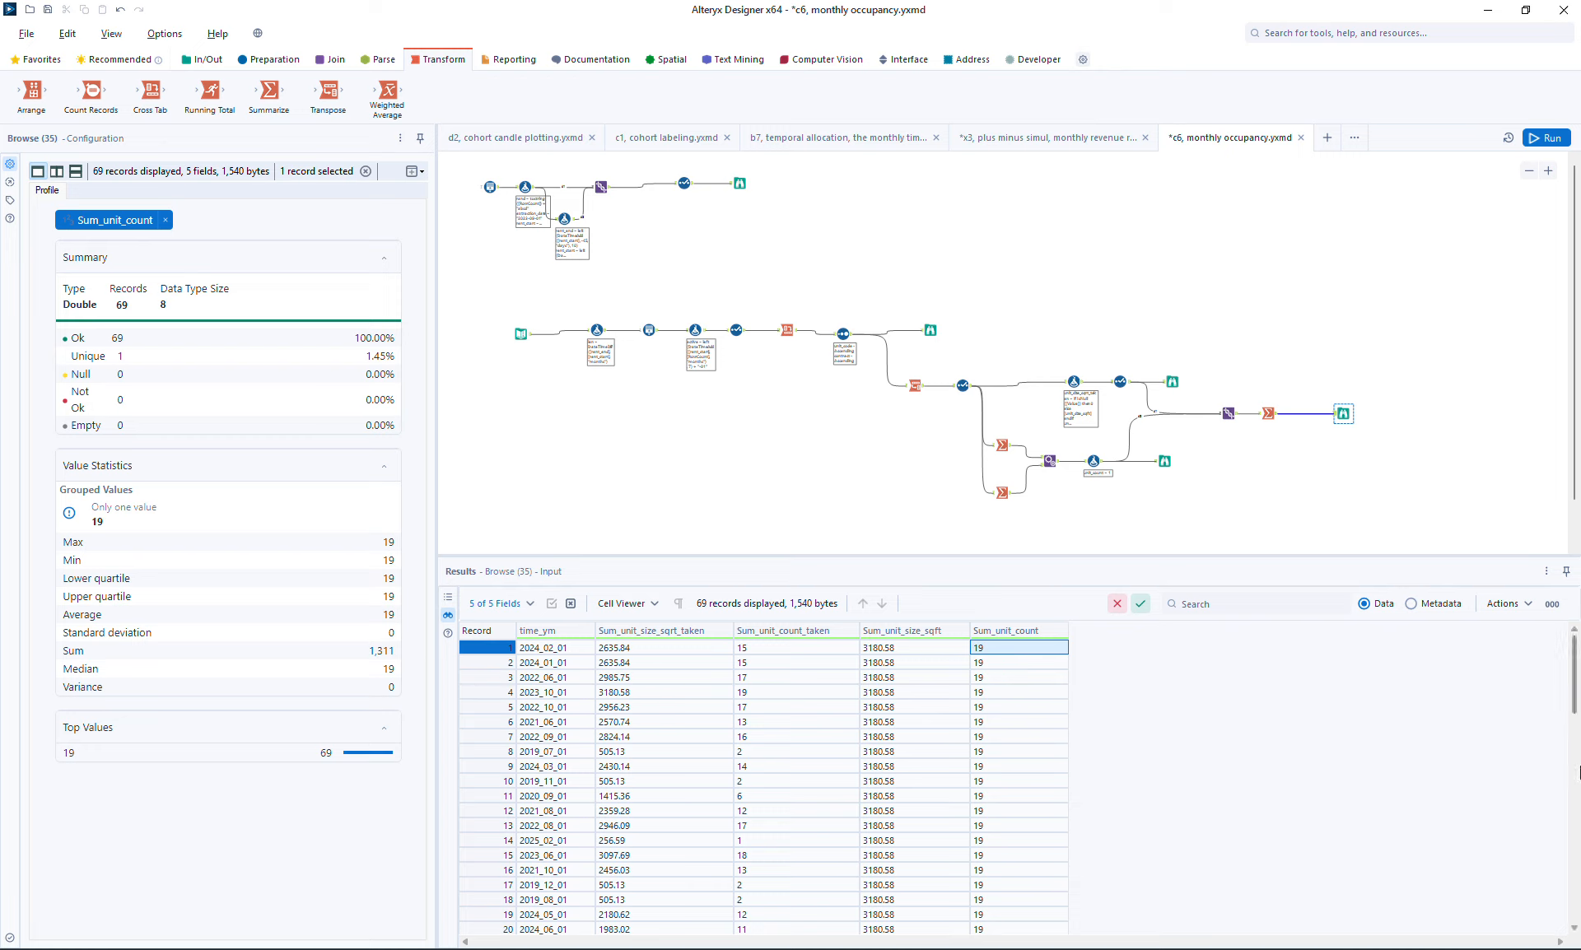
{"action": "mouse_move", "coordinate": [1575, 695]}
{"action": "left_mouse_down"}
{"action": "mouse_move", "coordinate": [1574, 905]}
{"action": "mouse_move", "coordinate": [1575, 692]}
{"action": "left_mouse_up"}
{"action": "left_click_drag", "start_coordinate": [1575, 713], "coordinate": [1575, 651]}
Insert a Formula tool between the monthly Summarize and its Browse tool, and name its output column MOR_sqft
{"action": "left_click_drag", "start_coordinate": [1344, 414], "coordinate": [1367, 413]}
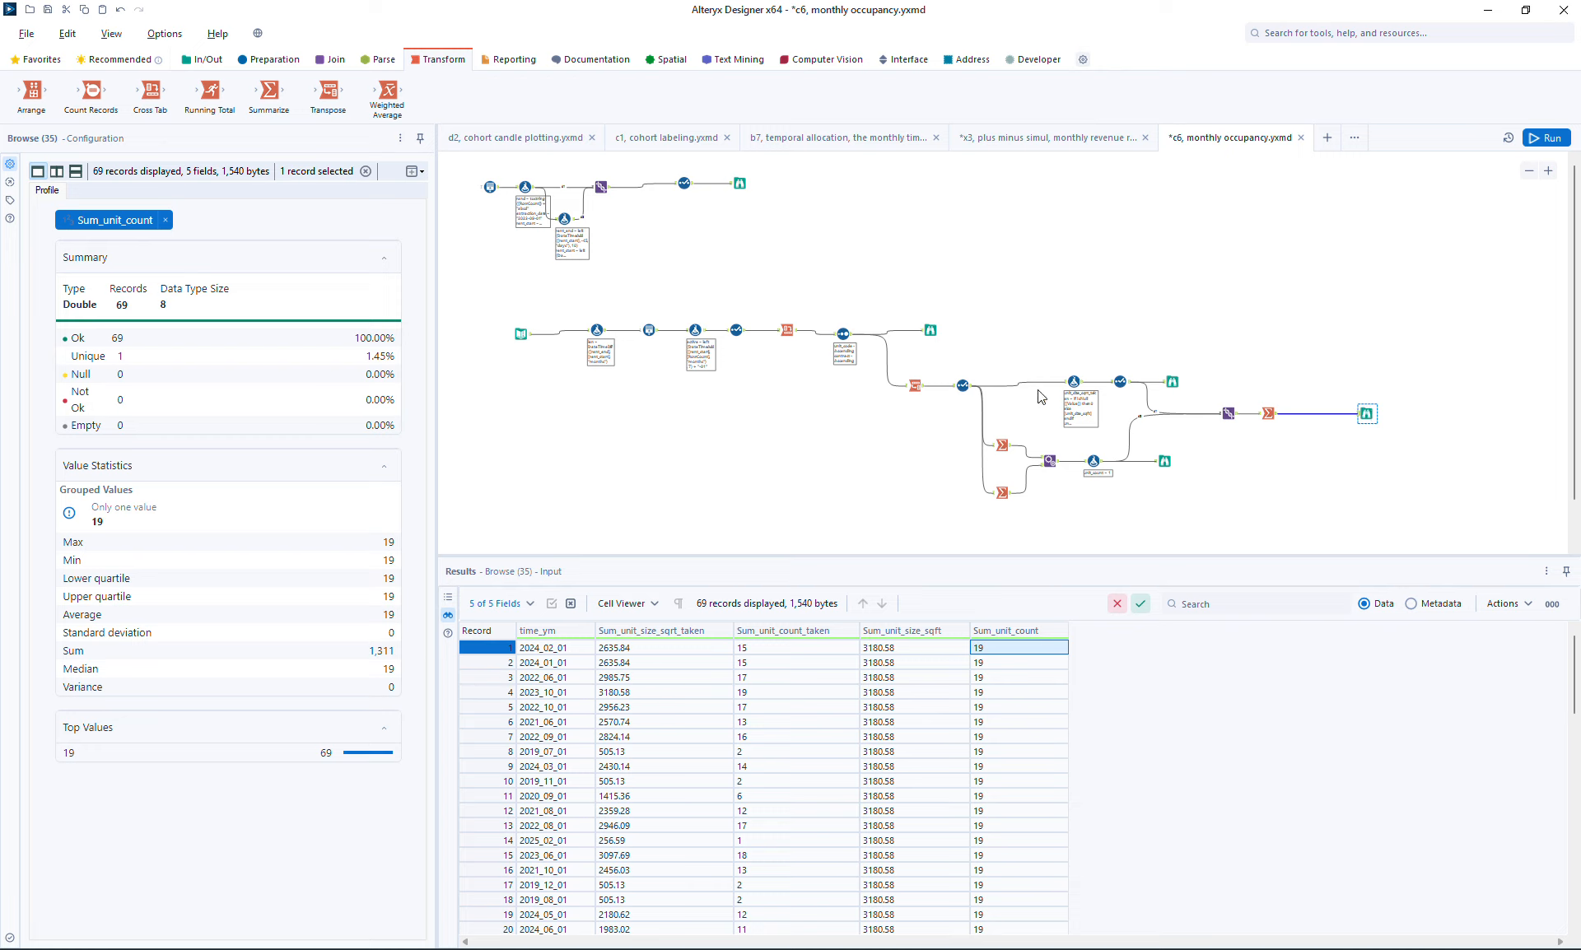
{"action": "left_click", "coordinate": [277, 60]}
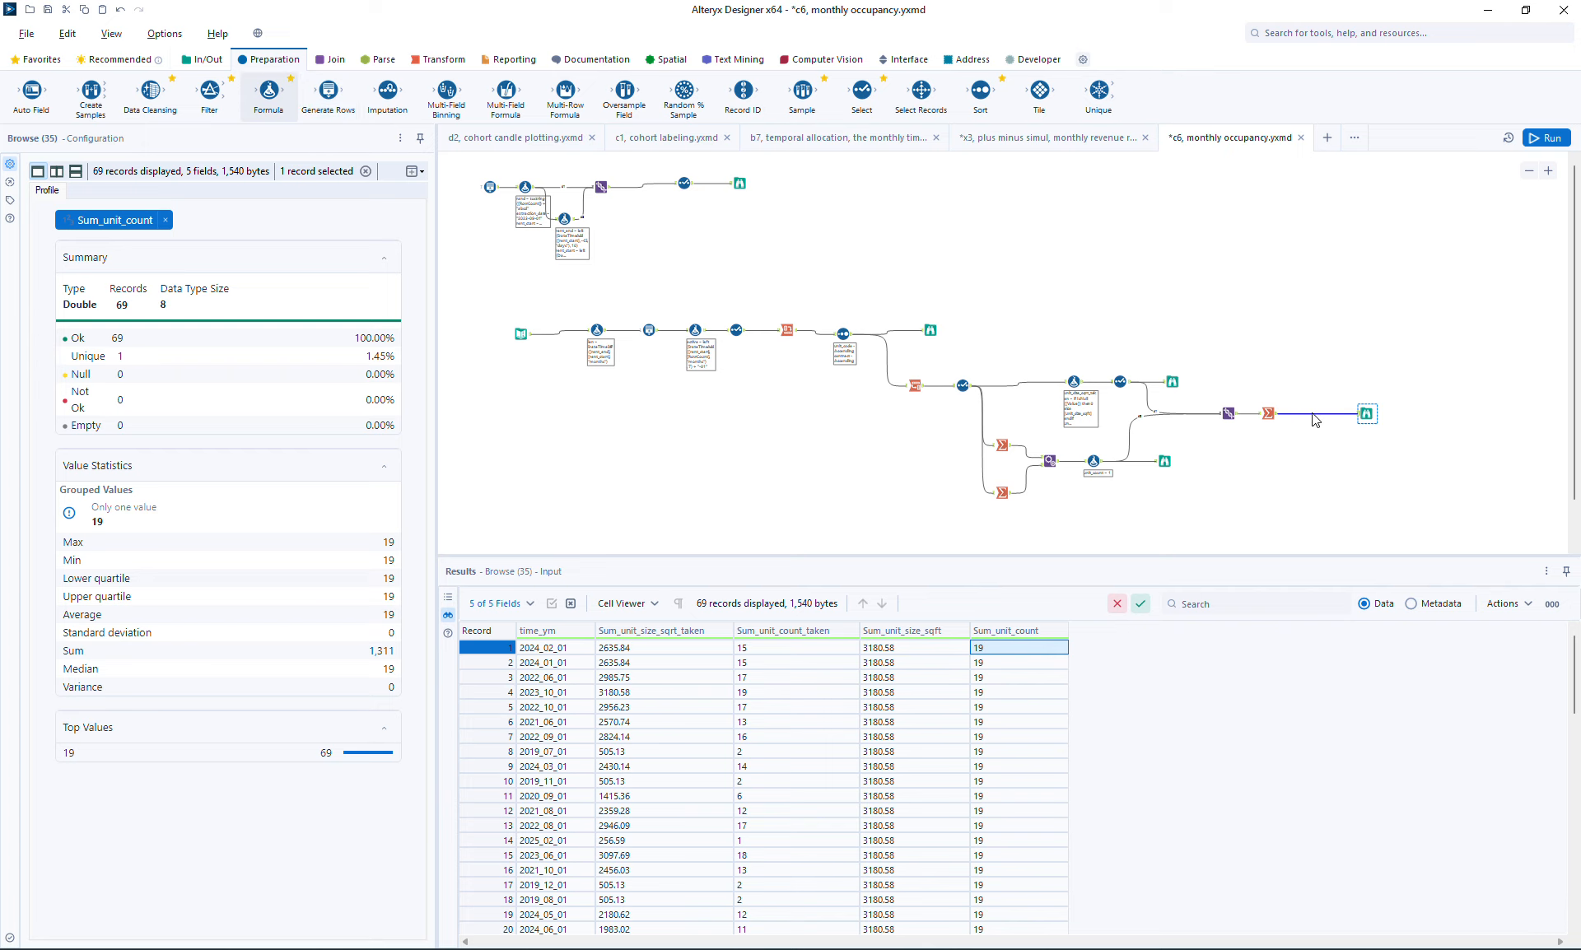
{"action": "left_click_drag", "start_coordinate": [1316, 420], "coordinate": [1313, 417]}
{"action": "left_click", "coordinate": [136, 177]}
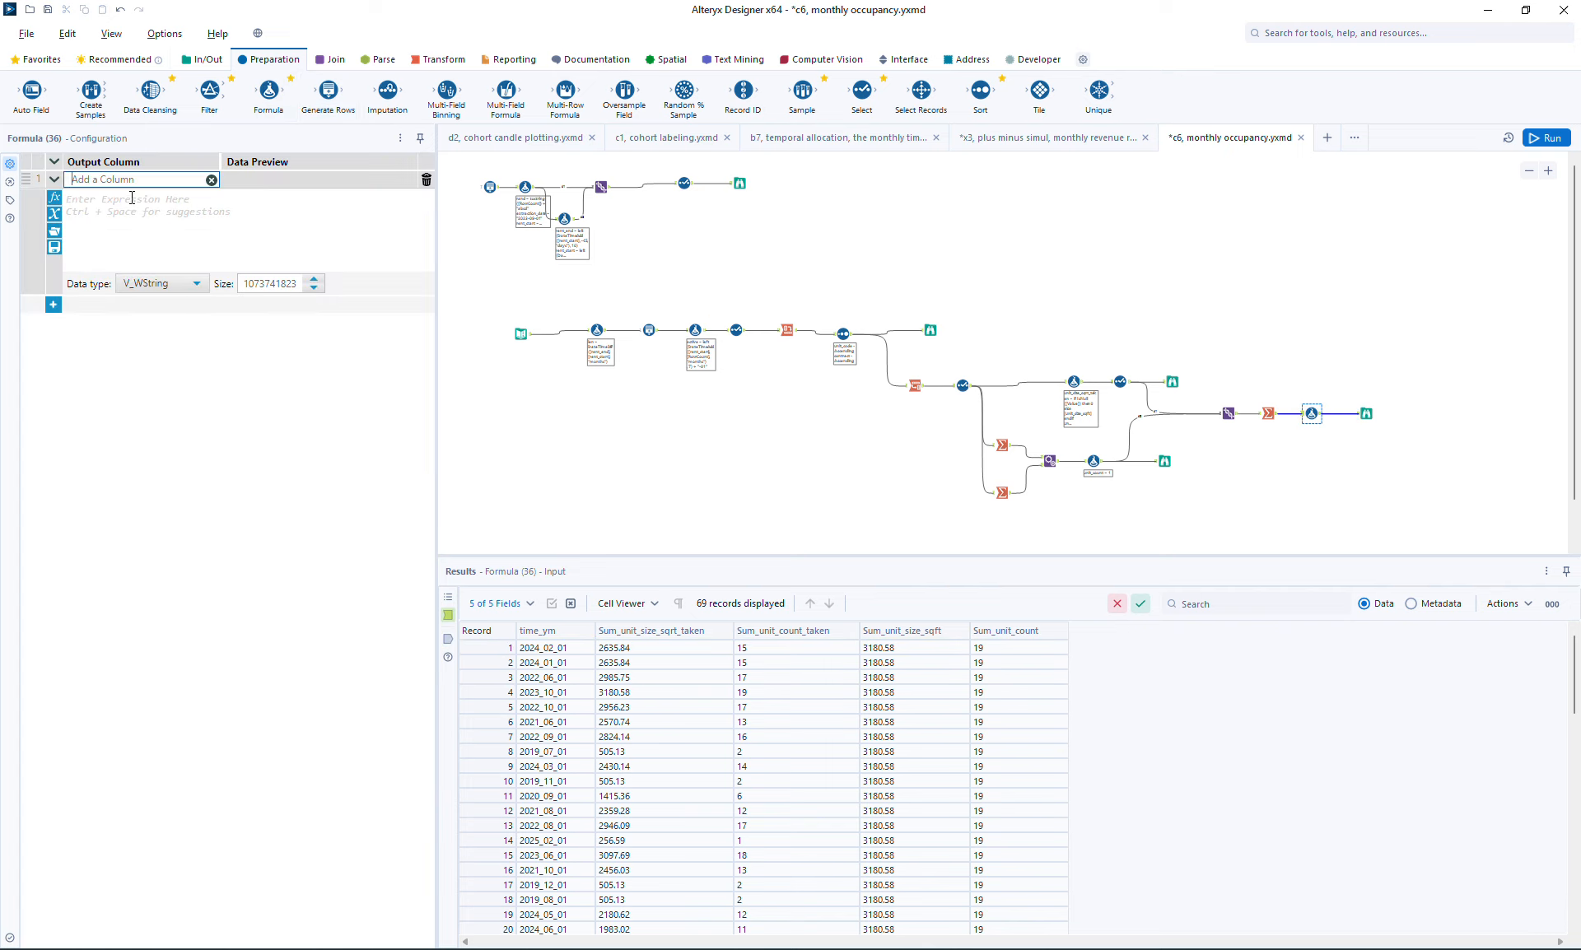
{"action": "type", "text": "MOR_sqft"}
Set the MOR_sqft expression to [Sum_unit_count_taken]/[Sum_unit_size_sqft] and its data type to Double
{"action": "left_click", "coordinate": [139, 212]}
{"action": "type", "text": "["}
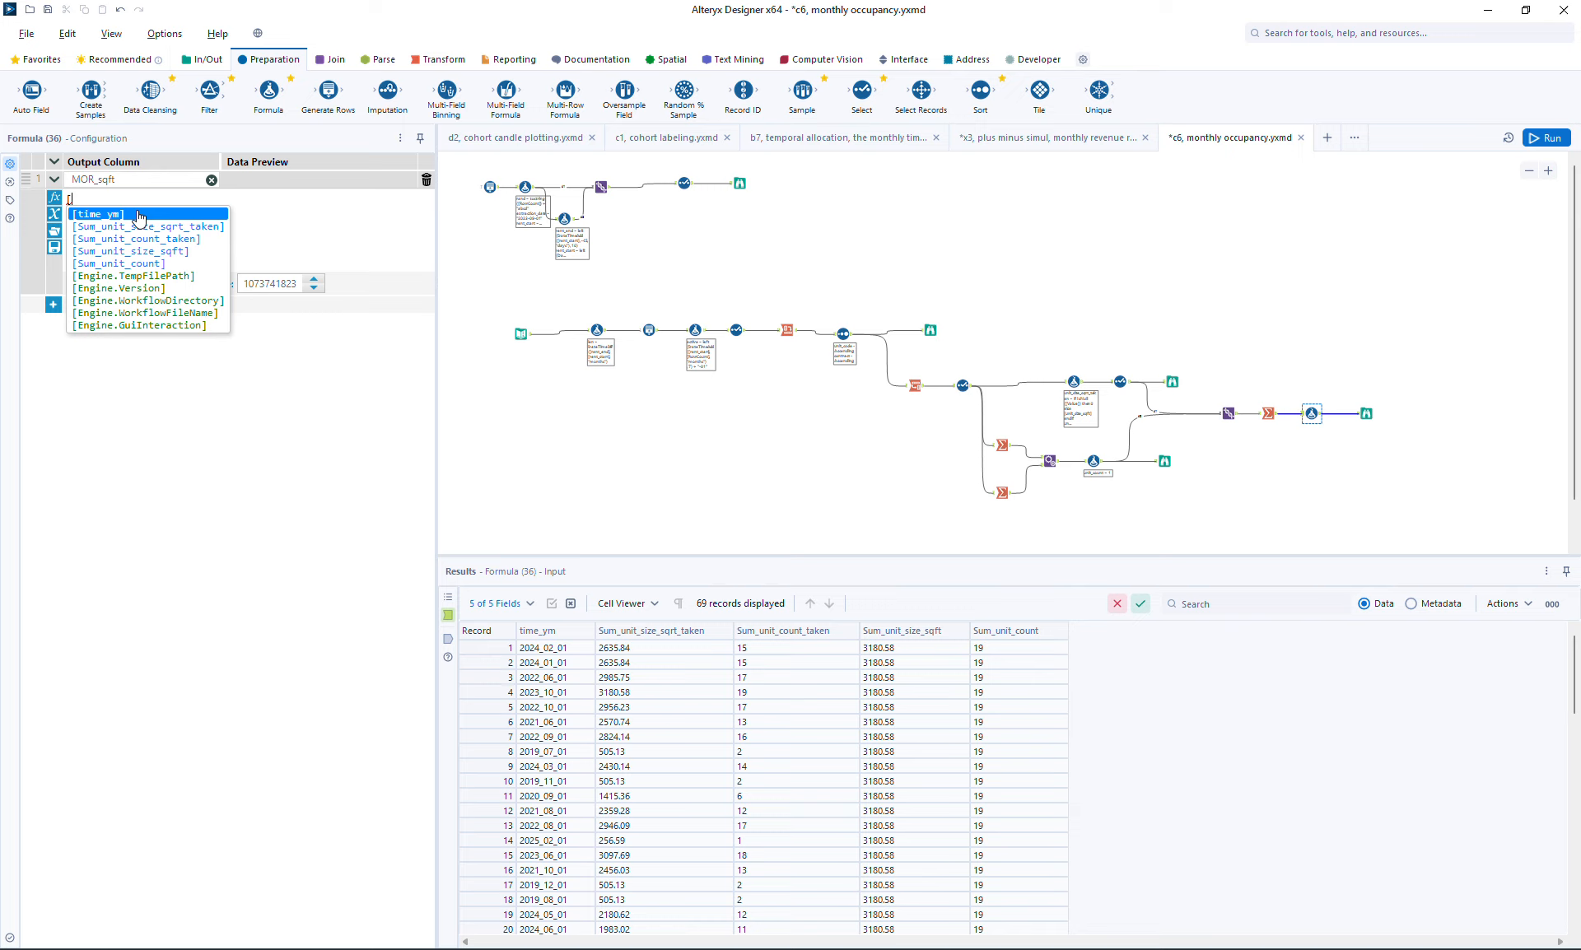
{"action": "key", "text": "Down"}
{"action": "key", "text": "Down"}
{"action": "key", "text": "Return"}
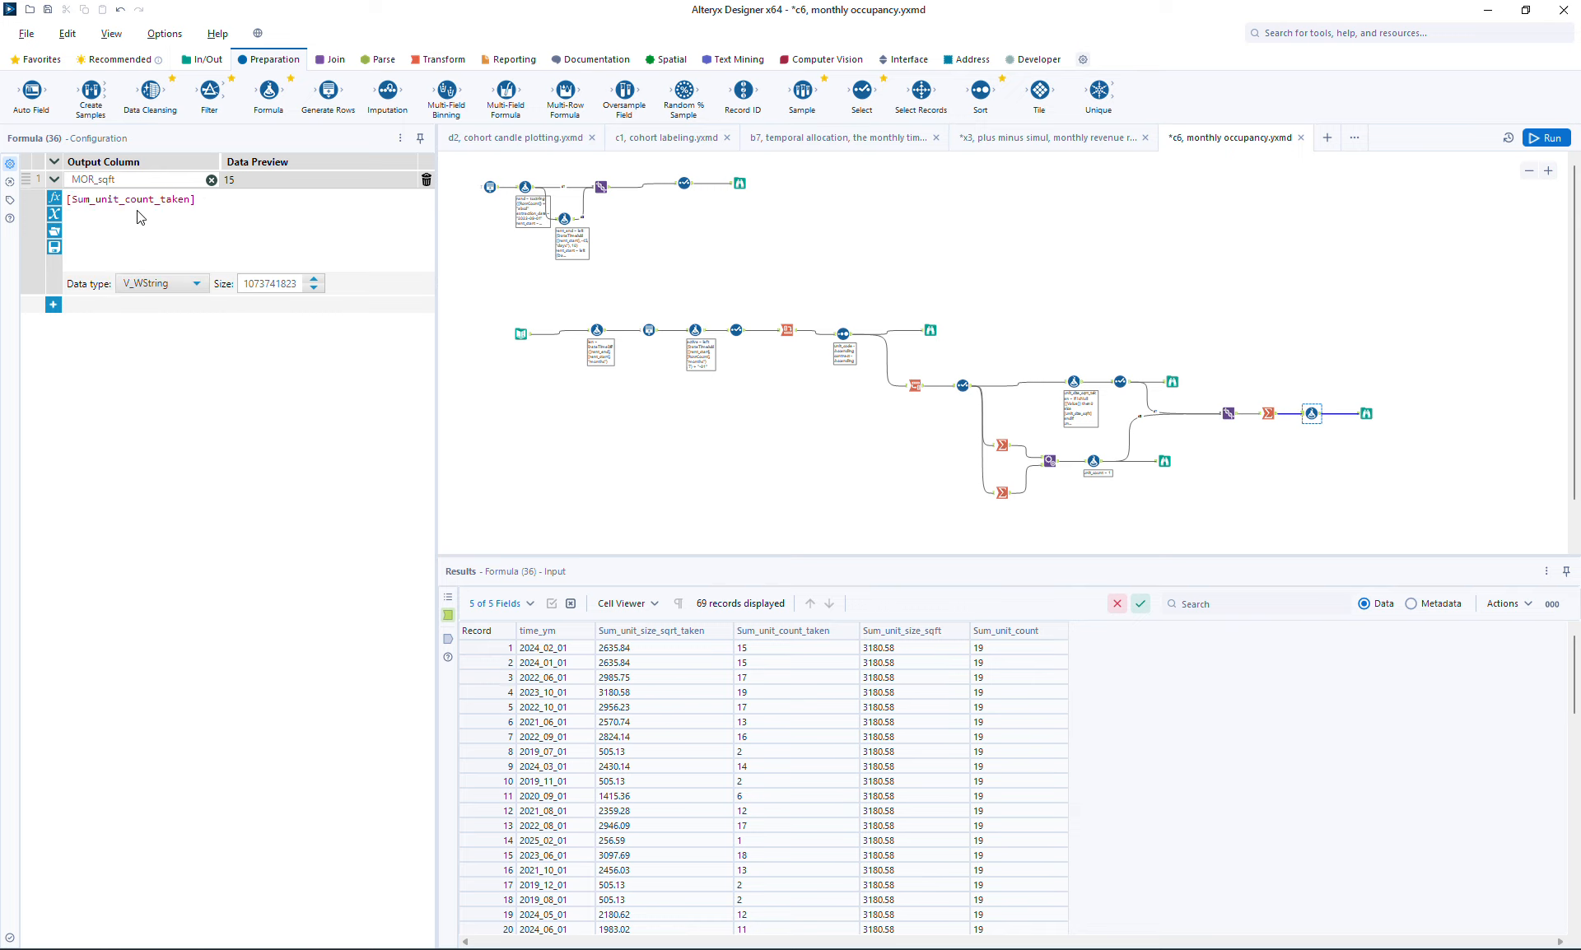
{"action": "type", "text": "/["}
{"action": "key", "text": "Down"}
{"action": "key", "text": "Down"}
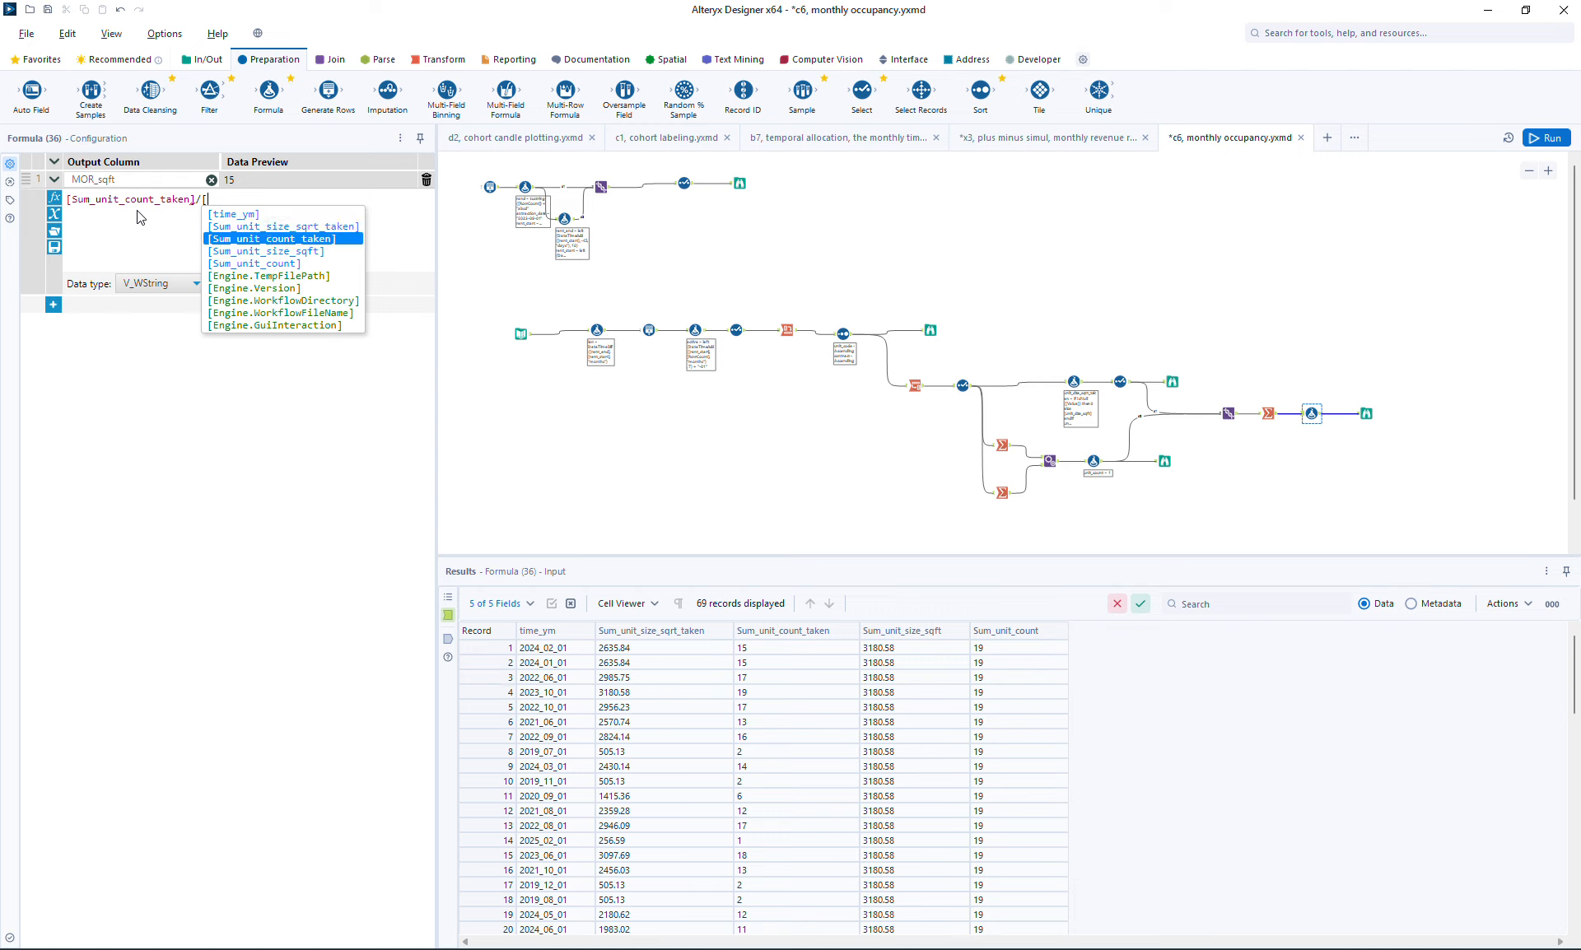
{"action": "key", "text": "Down"}
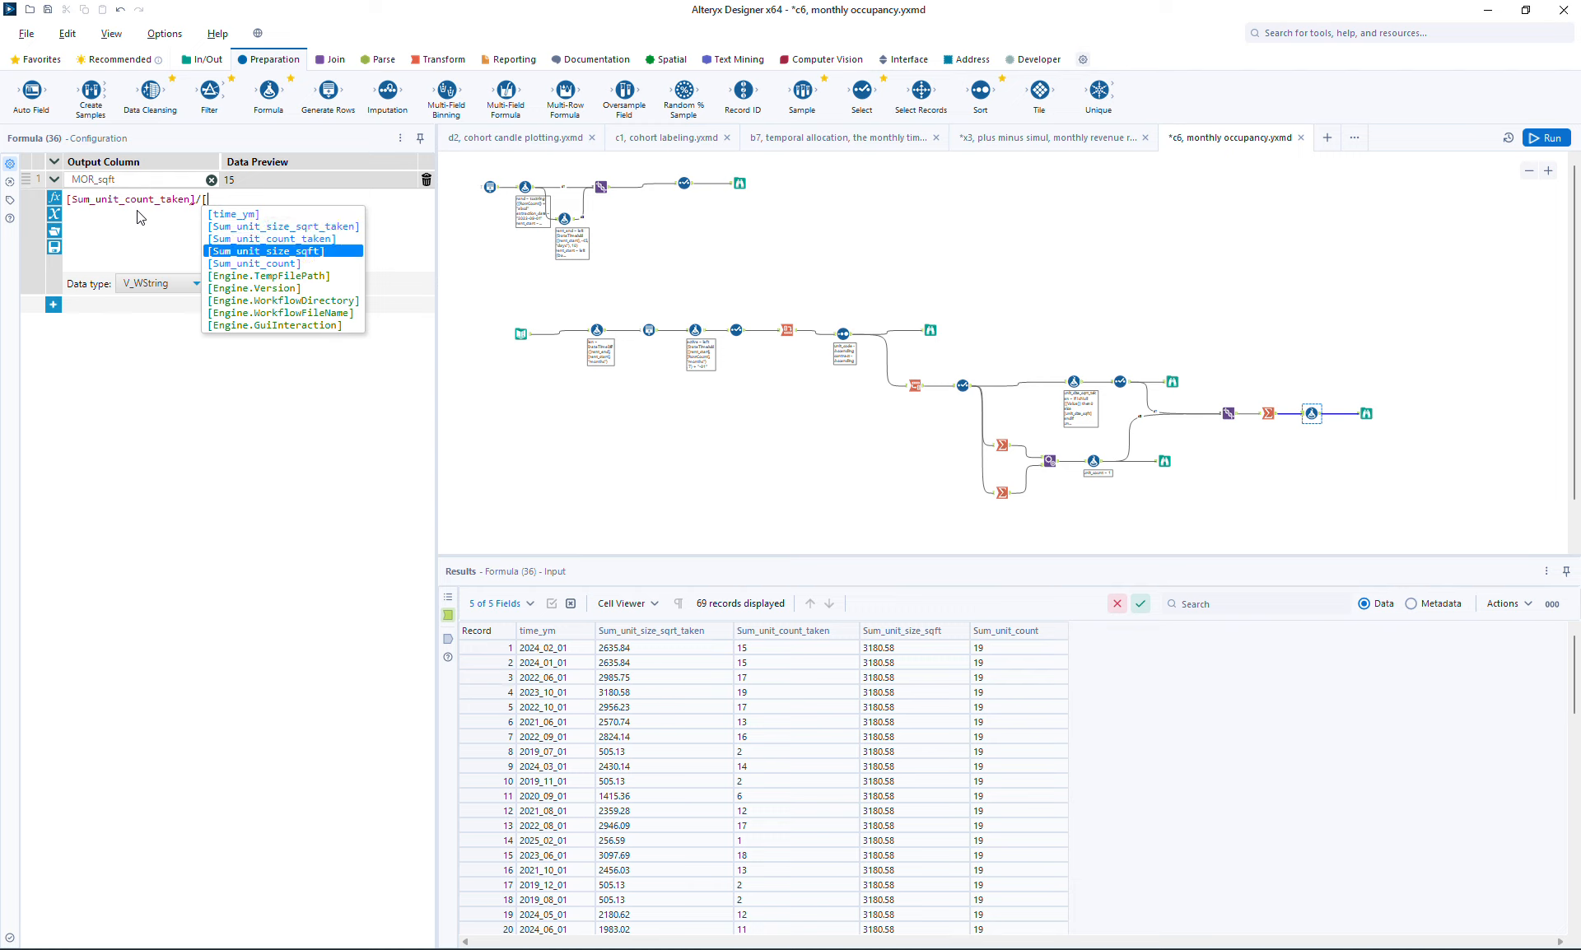
{"action": "key", "text": "Return"}
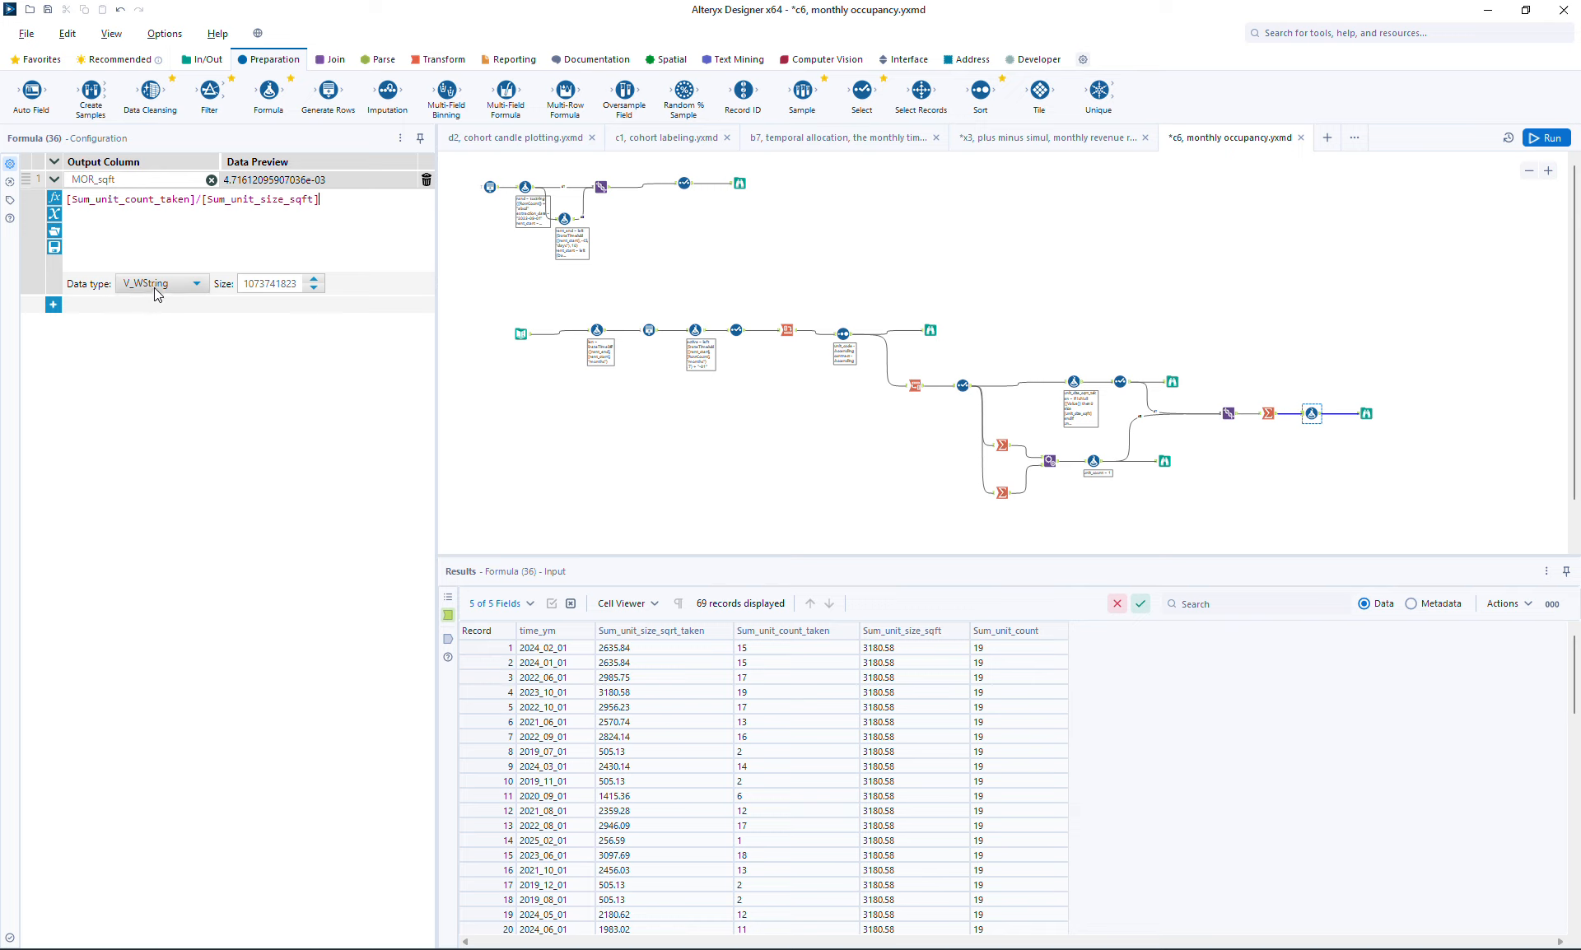
{"action": "left_click", "coordinate": [154, 288]}
{"action": "left_click", "coordinate": [191, 364]}
Add a second formula column named MOC_uc with the expression [Sum_unit_count_taken]/[Sum_unit_count]
{"action": "left_click", "coordinate": [53, 305]}
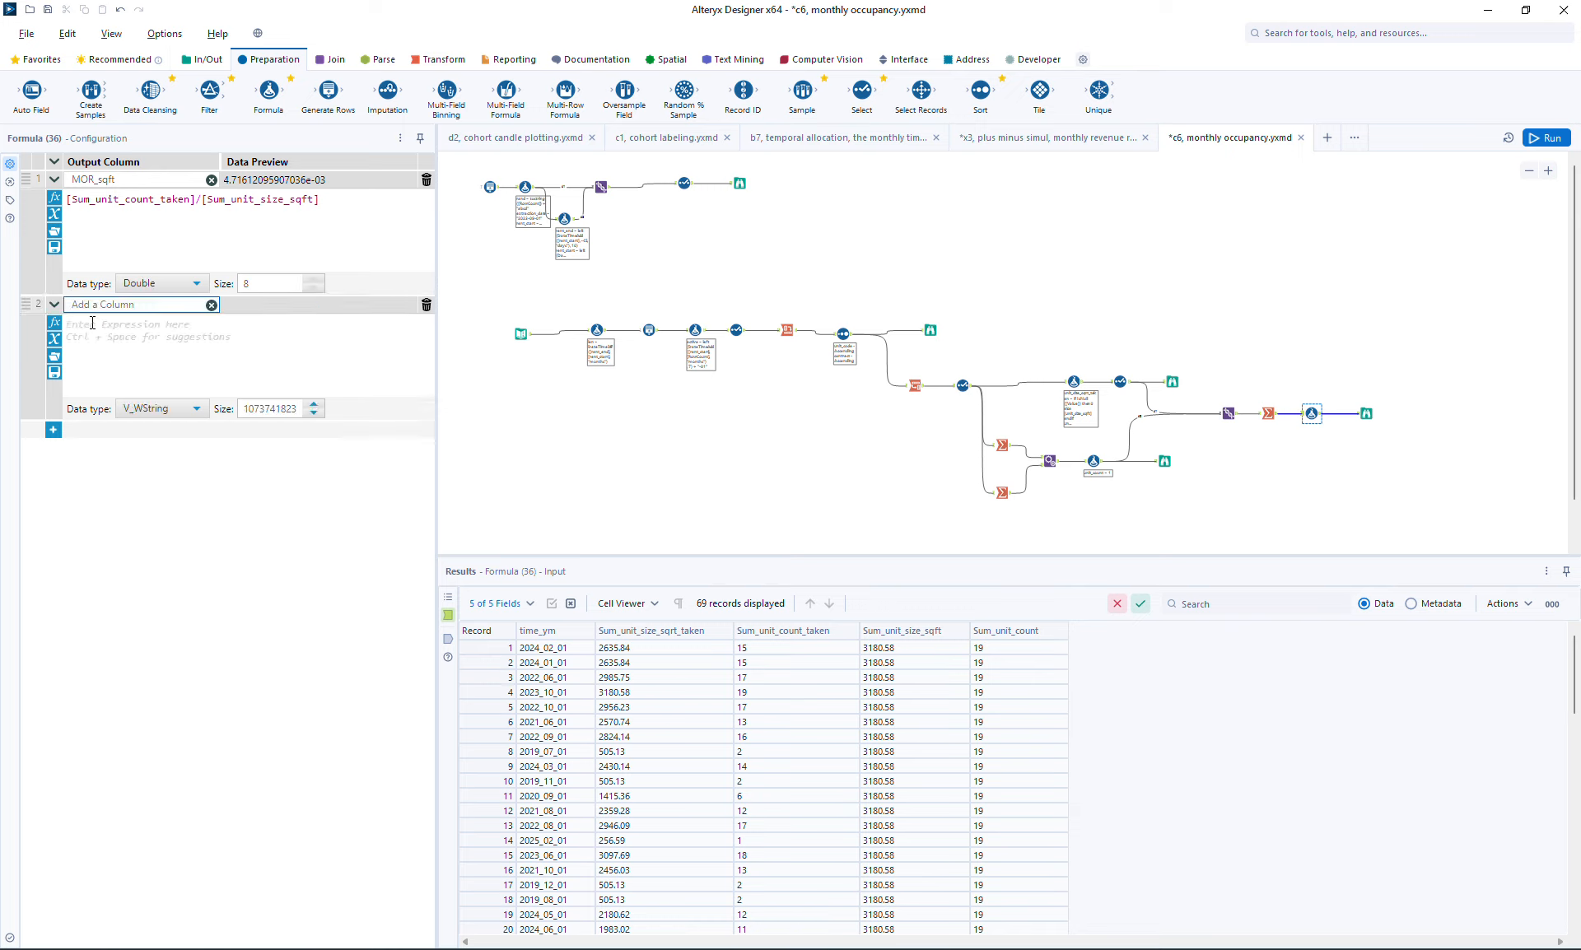
{"action": "type", "text": "MOC_uc"}
{"action": "key", "text": "Tab"}
{"action": "type", "text": "[s"}
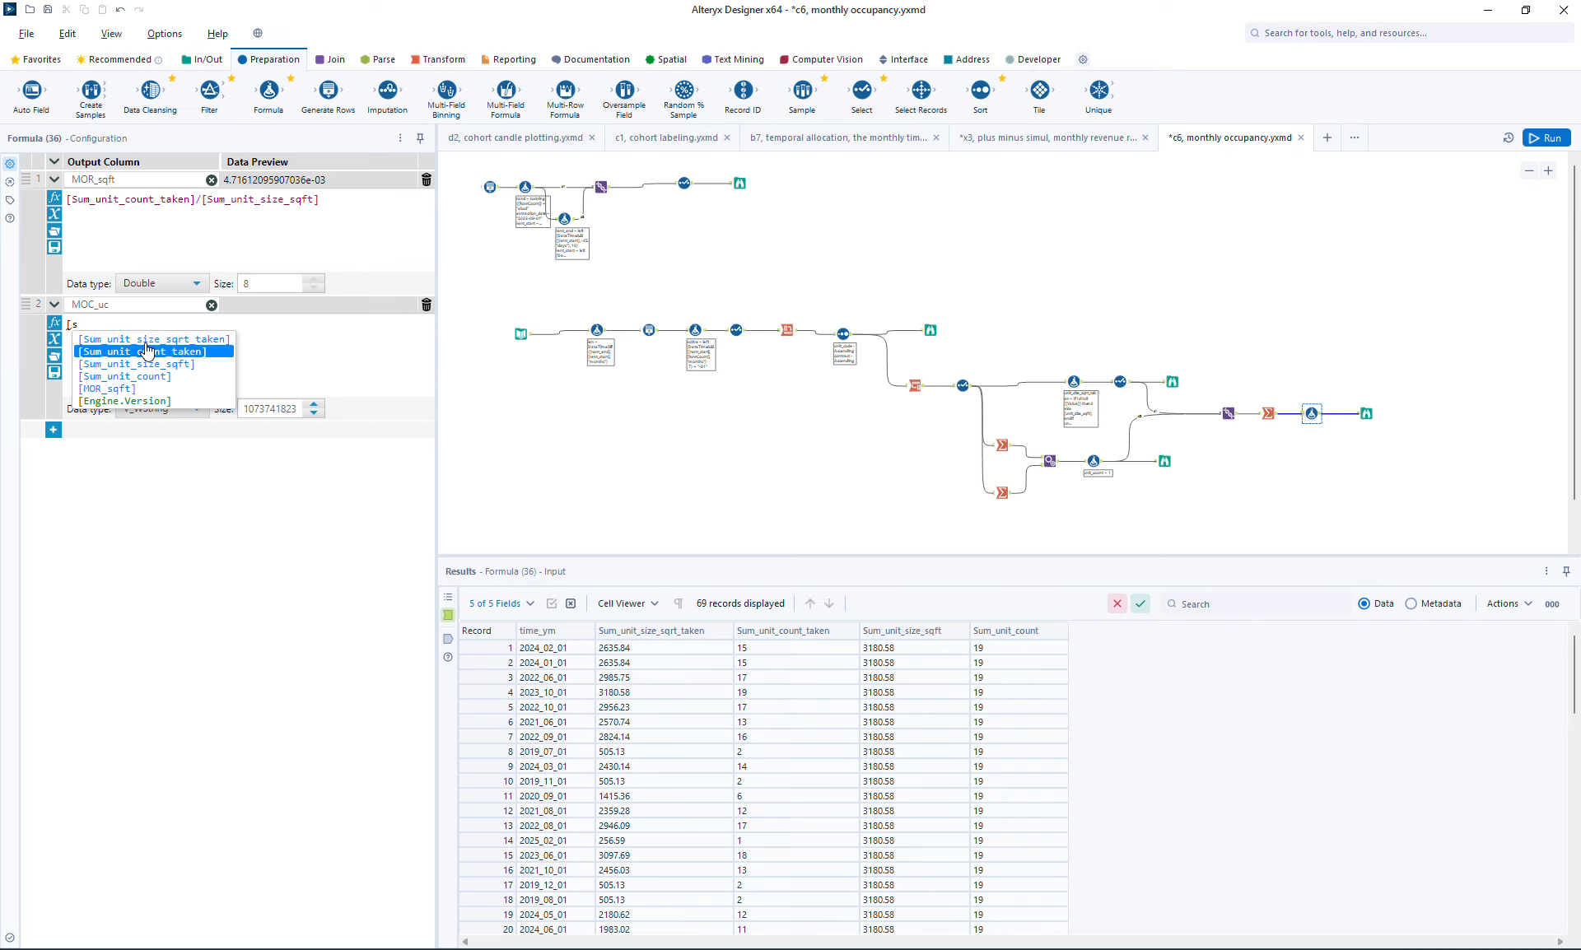
{"action": "left_click", "coordinate": [147, 351]}
{"action": "type", "text": "/["}
{"action": "key", "text": "Down"}
{"action": "key", "text": "Down"}
{"action": "key", "text": "Down"}
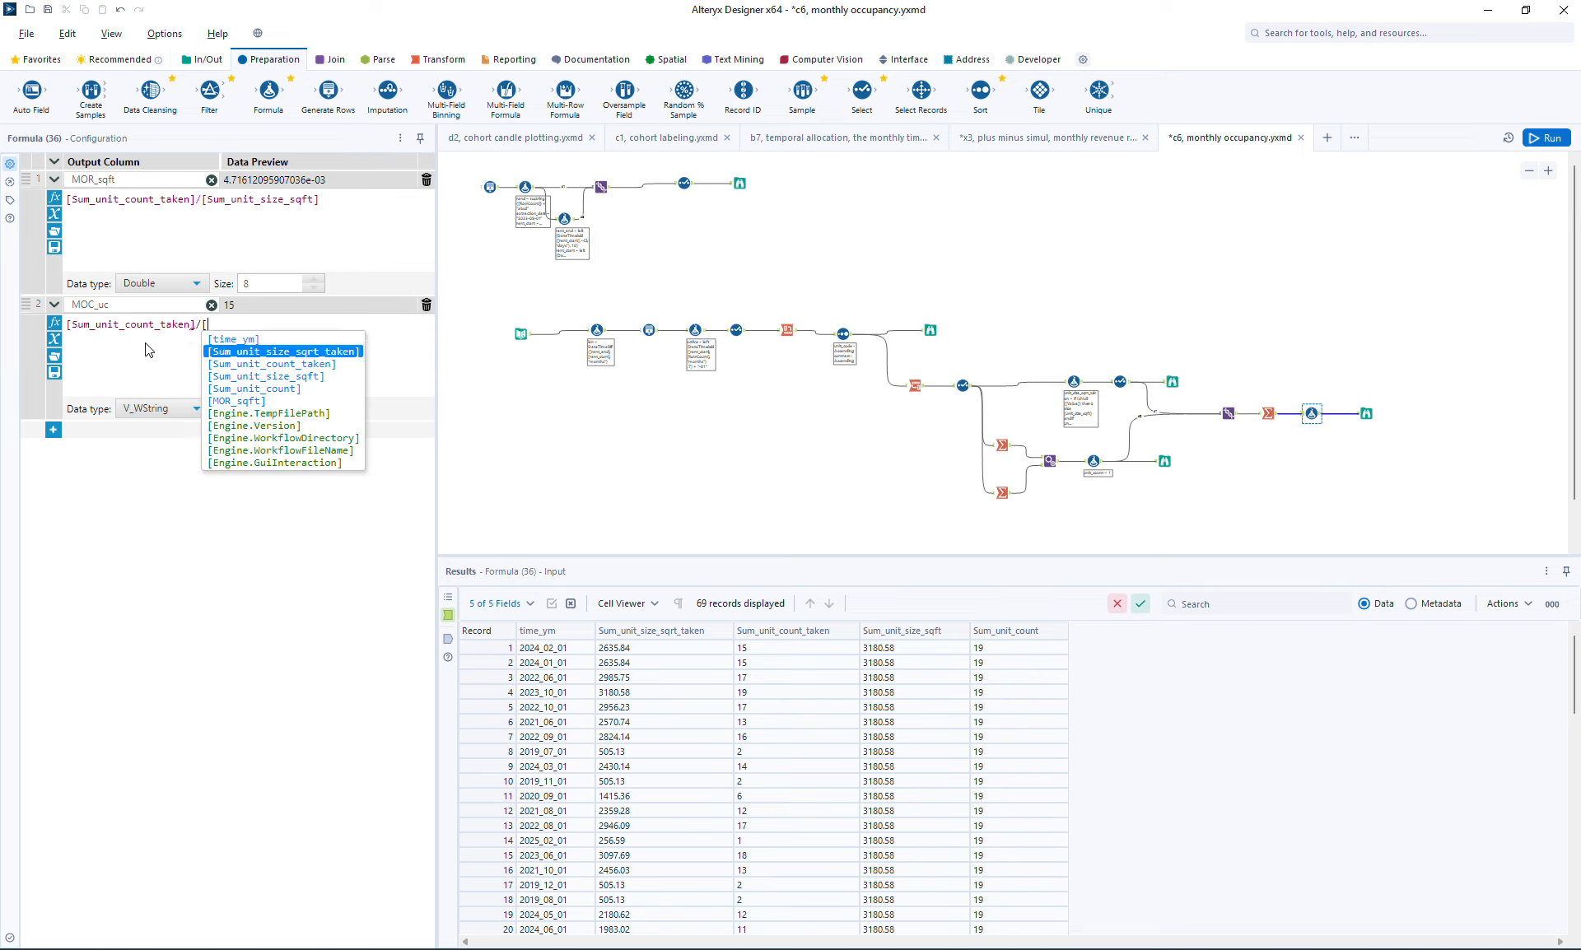
{"action": "key", "text": "Down"}
{"action": "key", "text": "Return"}
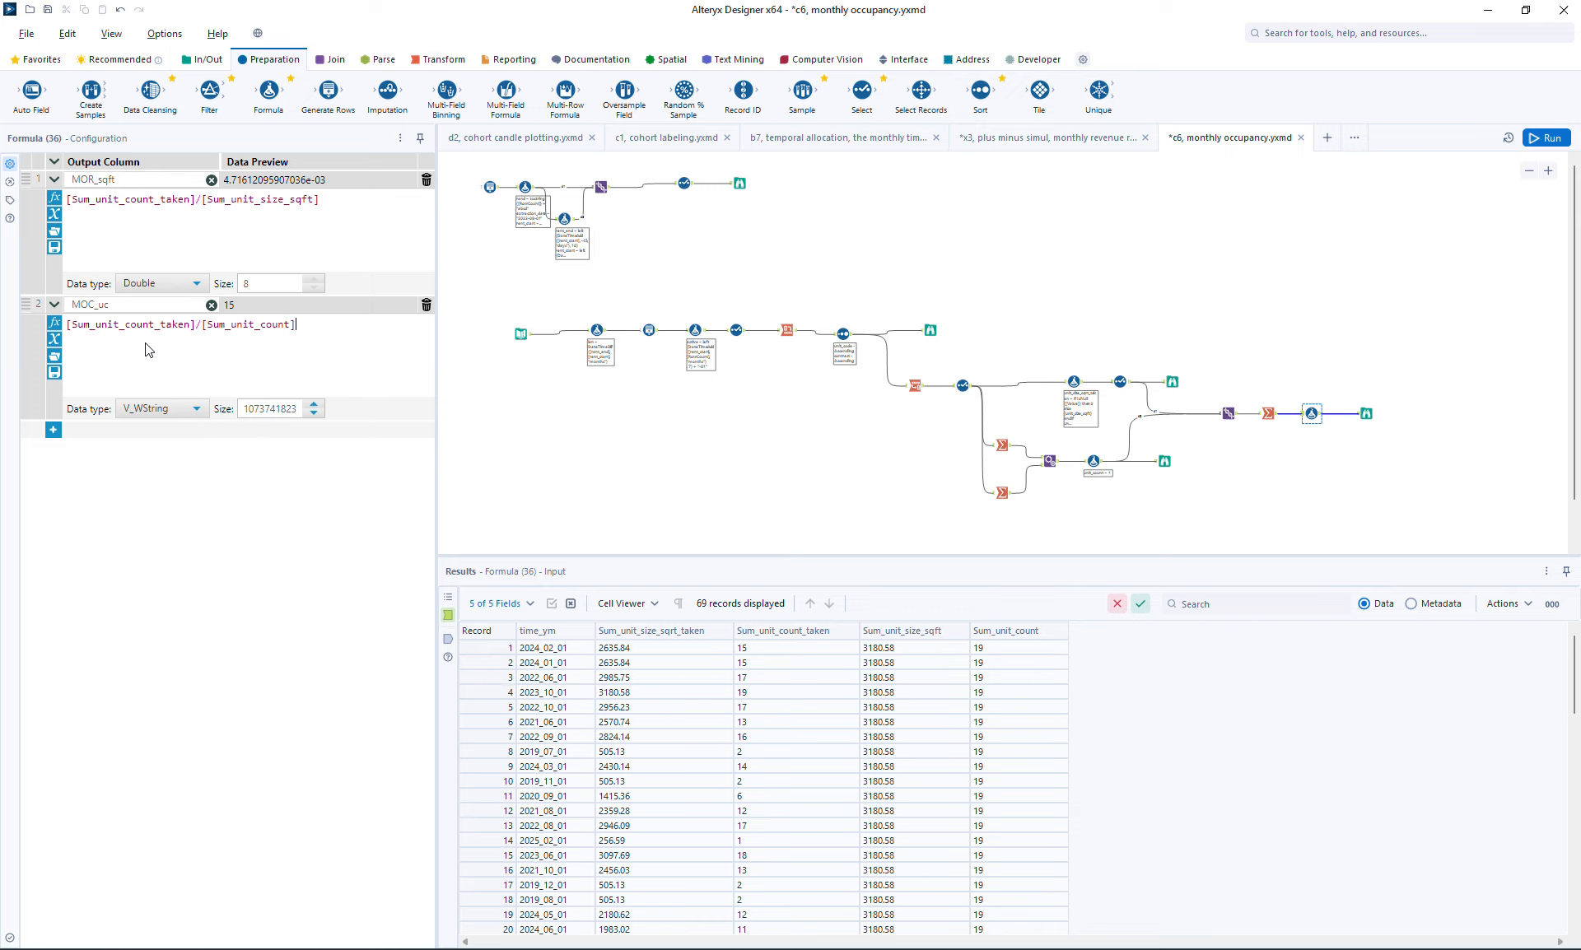
Set the MOC_uc data type to Double, then run the workflow and open the final Browse results
{"action": "left_click", "coordinate": [173, 409]}
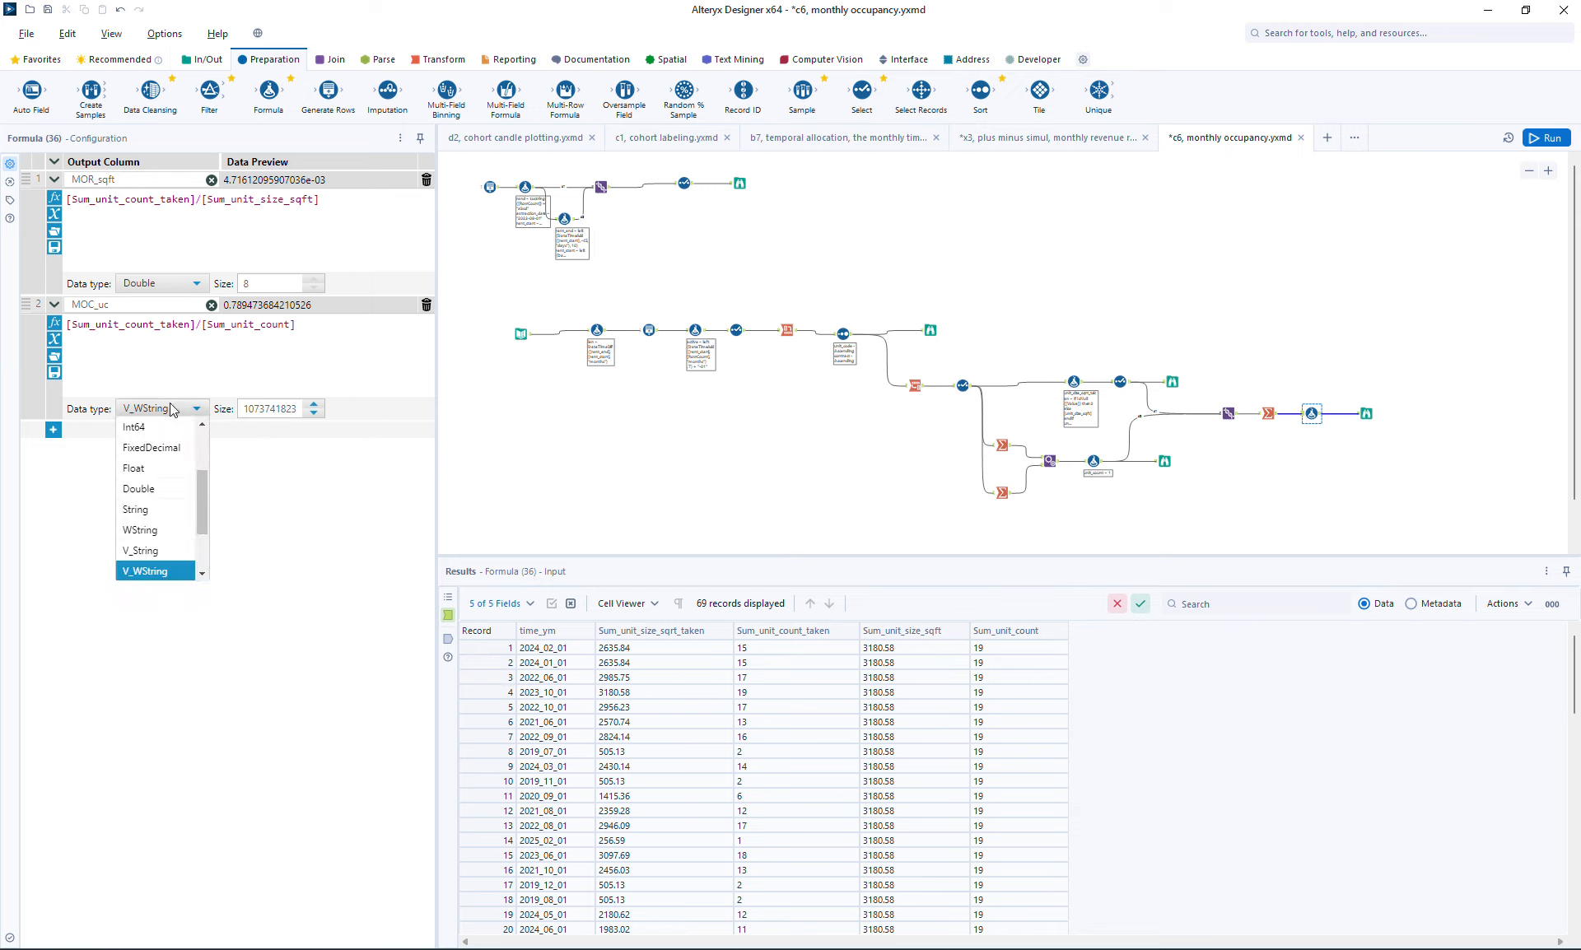
{"action": "left_click", "coordinate": [151, 489]}
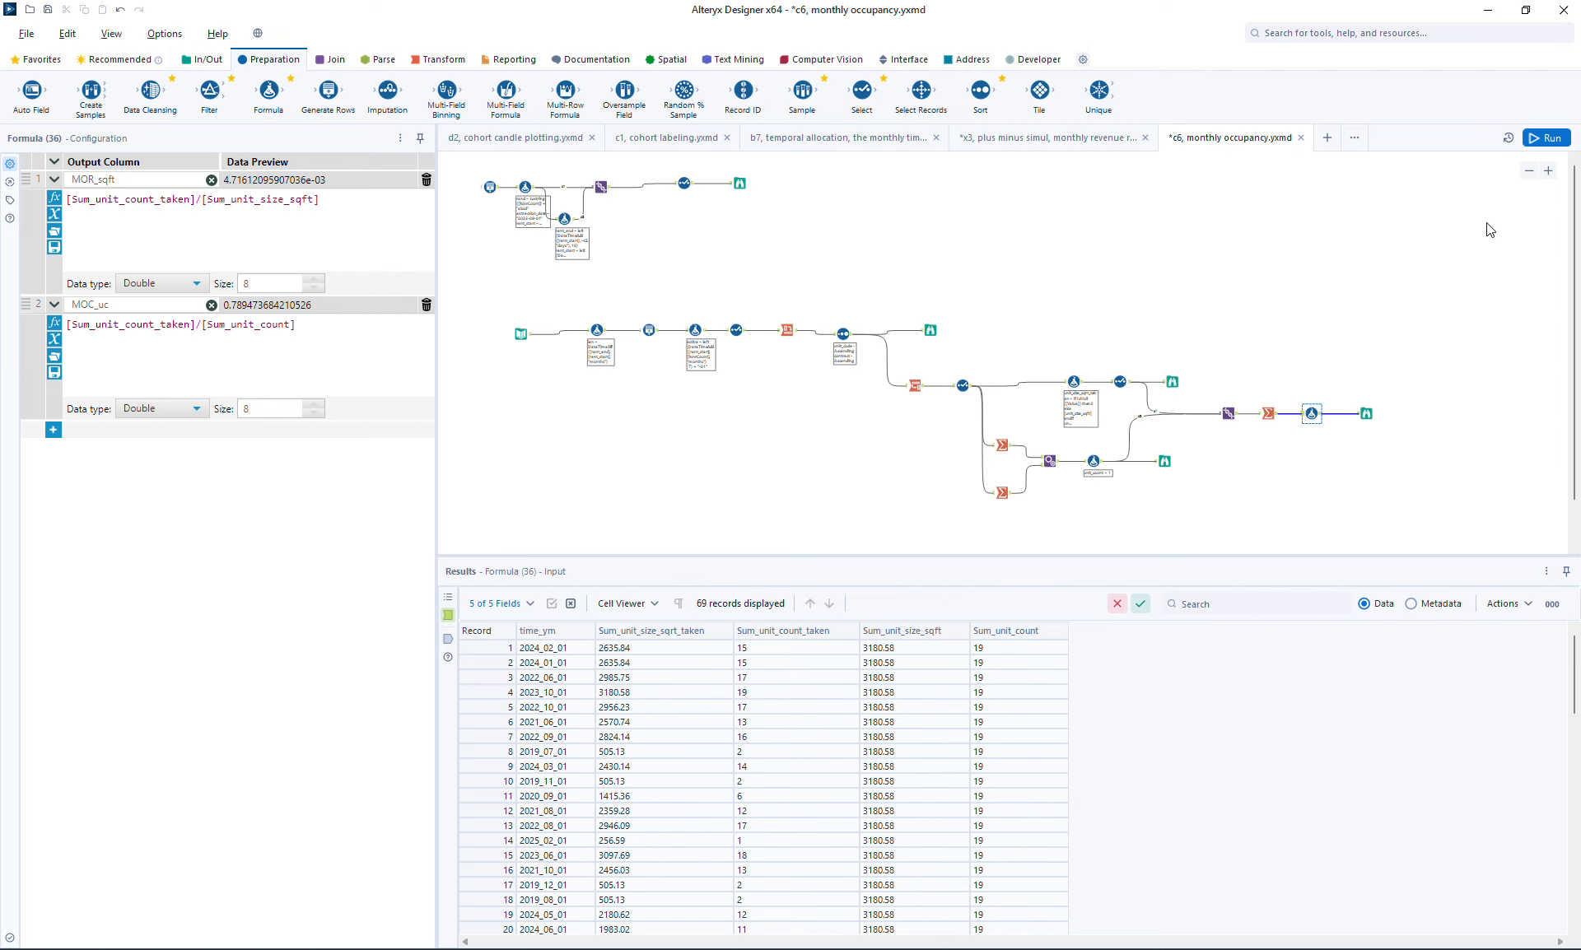
{"action": "left_click", "coordinate": [1546, 140]}
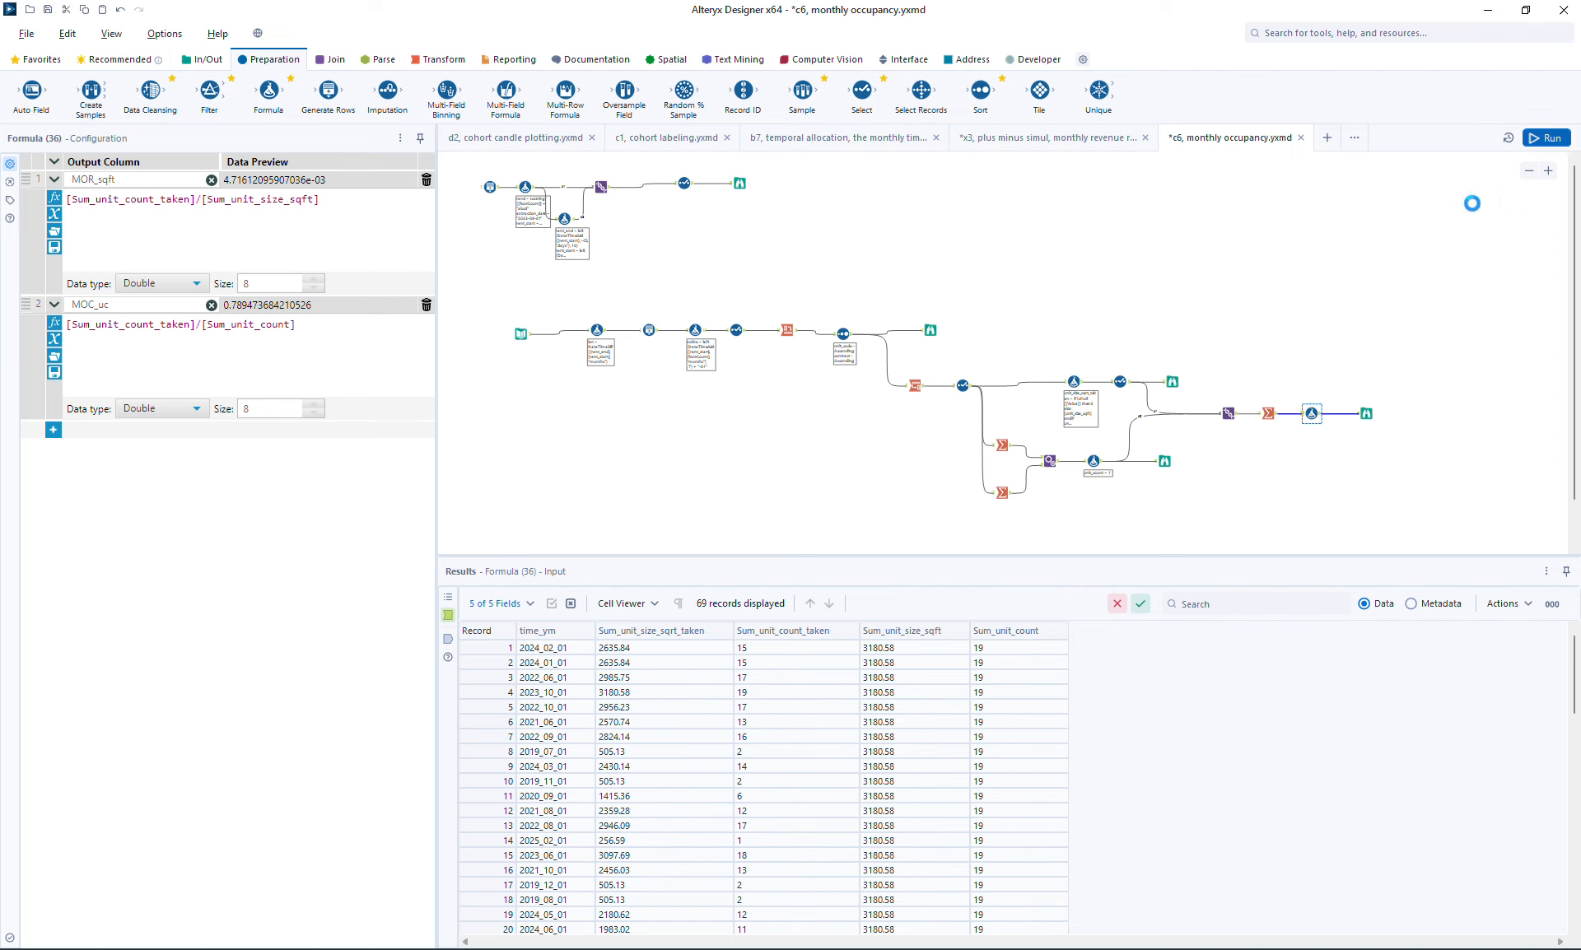
{"action": "left_click", "coordinate": [1365, 414]}
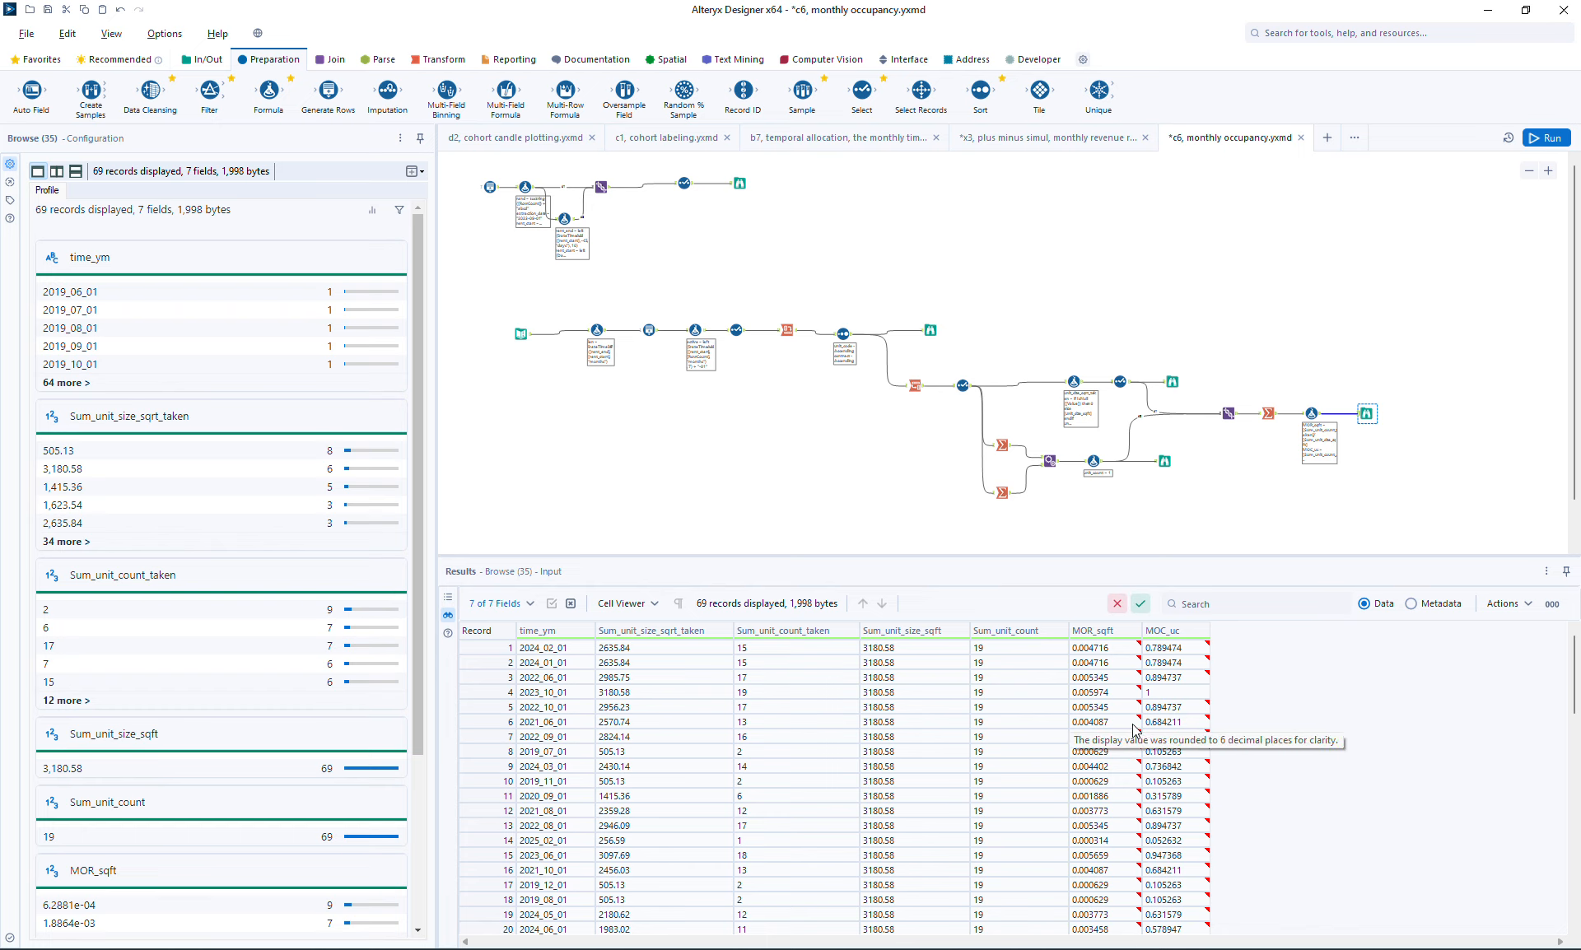
Replace the numerator of the MOR_sqft expression with [Sum_unit_size_sqrt_taken], keeping [Sum_unit_size_sqft] as the divisor
{"action": "left_click", "coordinate": [1312, 410]}
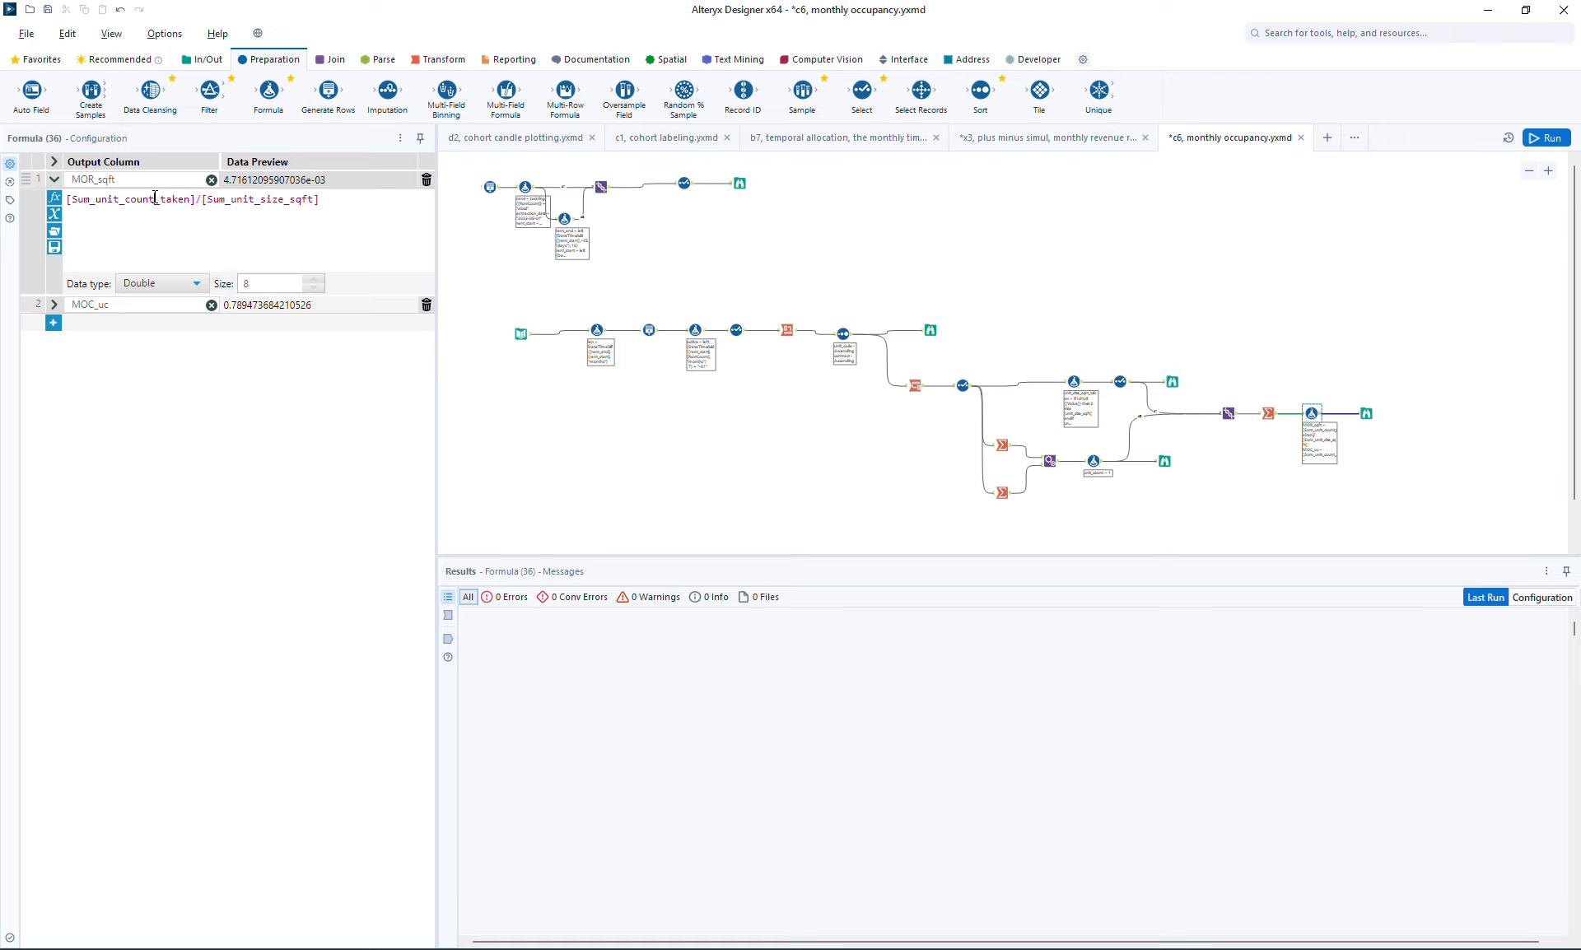
{"action": "key", "text": "BackSpace"}
{"action": "key", "text": "BackSpace"}
{"action": "key", "text": "BackSpace"}
{"action": "key", "text": "BackSpace"}
{"action": "key", "text": "BackSpace"}
{"action": "key", "text": "BackSpace"}
{"action": "key", "text": "BackSpace"}
{"action": "key", "text": "BackSpace"}
{"action": "key", "text": "BackSpace"}
{"action": "key", "text": "BackSpace"}
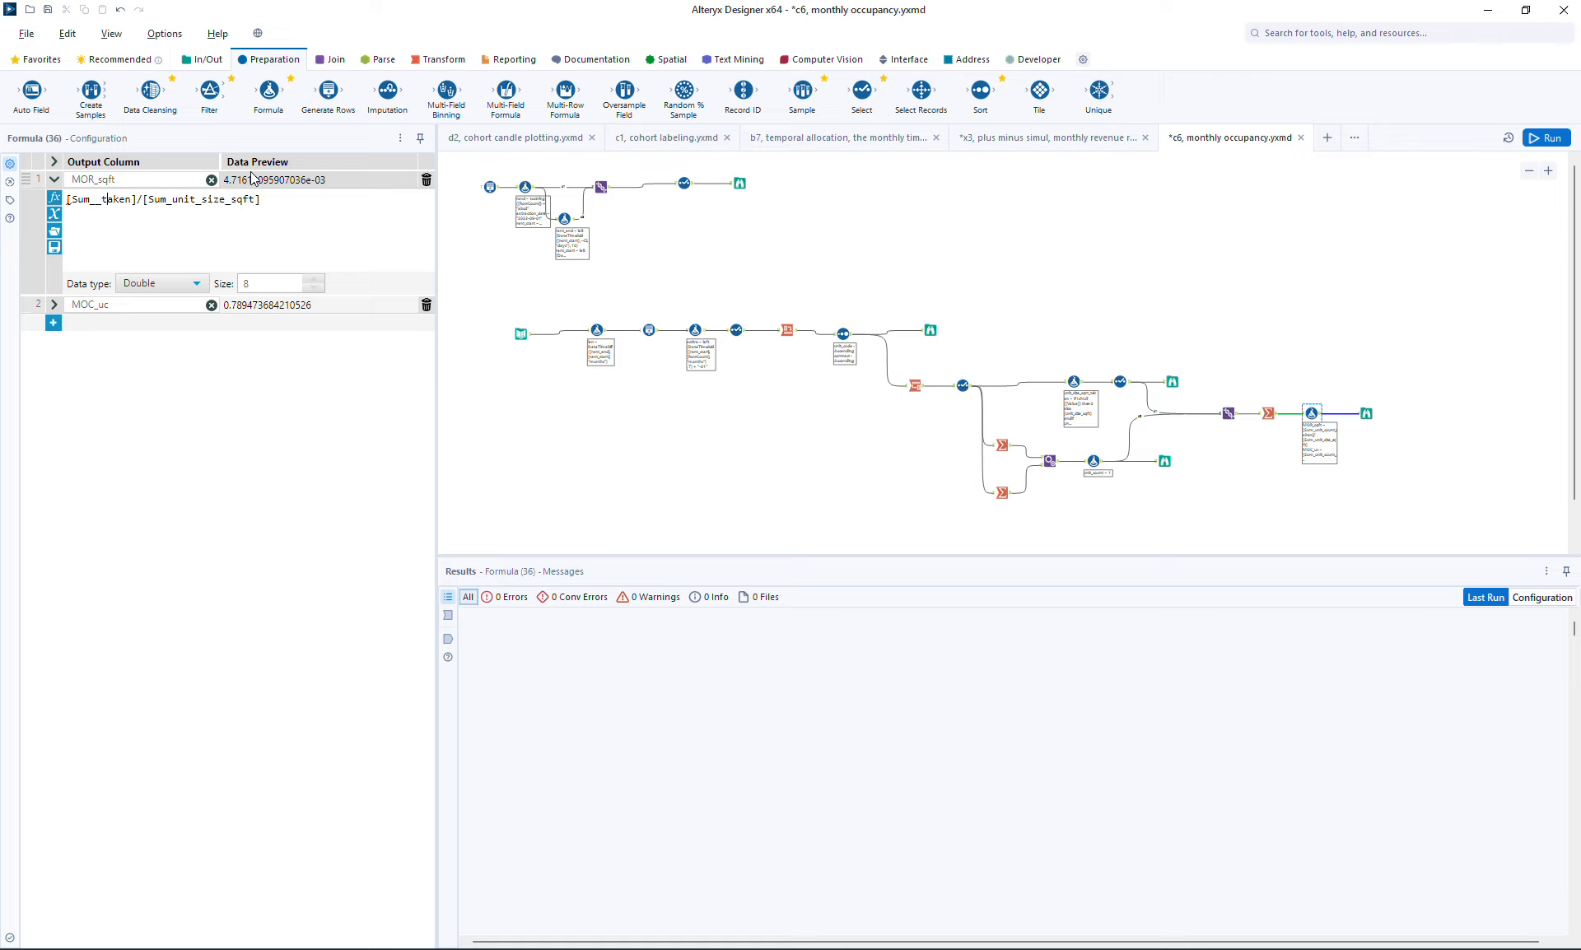
{"action": "key", "text": "ctrl+shift+Right"}
{"action": "key", "text": "ctrl+shift+Right"}
{"action": "key", "text": "Delete"}
{"action": "key", "text": "Delete"}
{"action": "type", "text": "["}
{"action": "key", "text": "Down"}
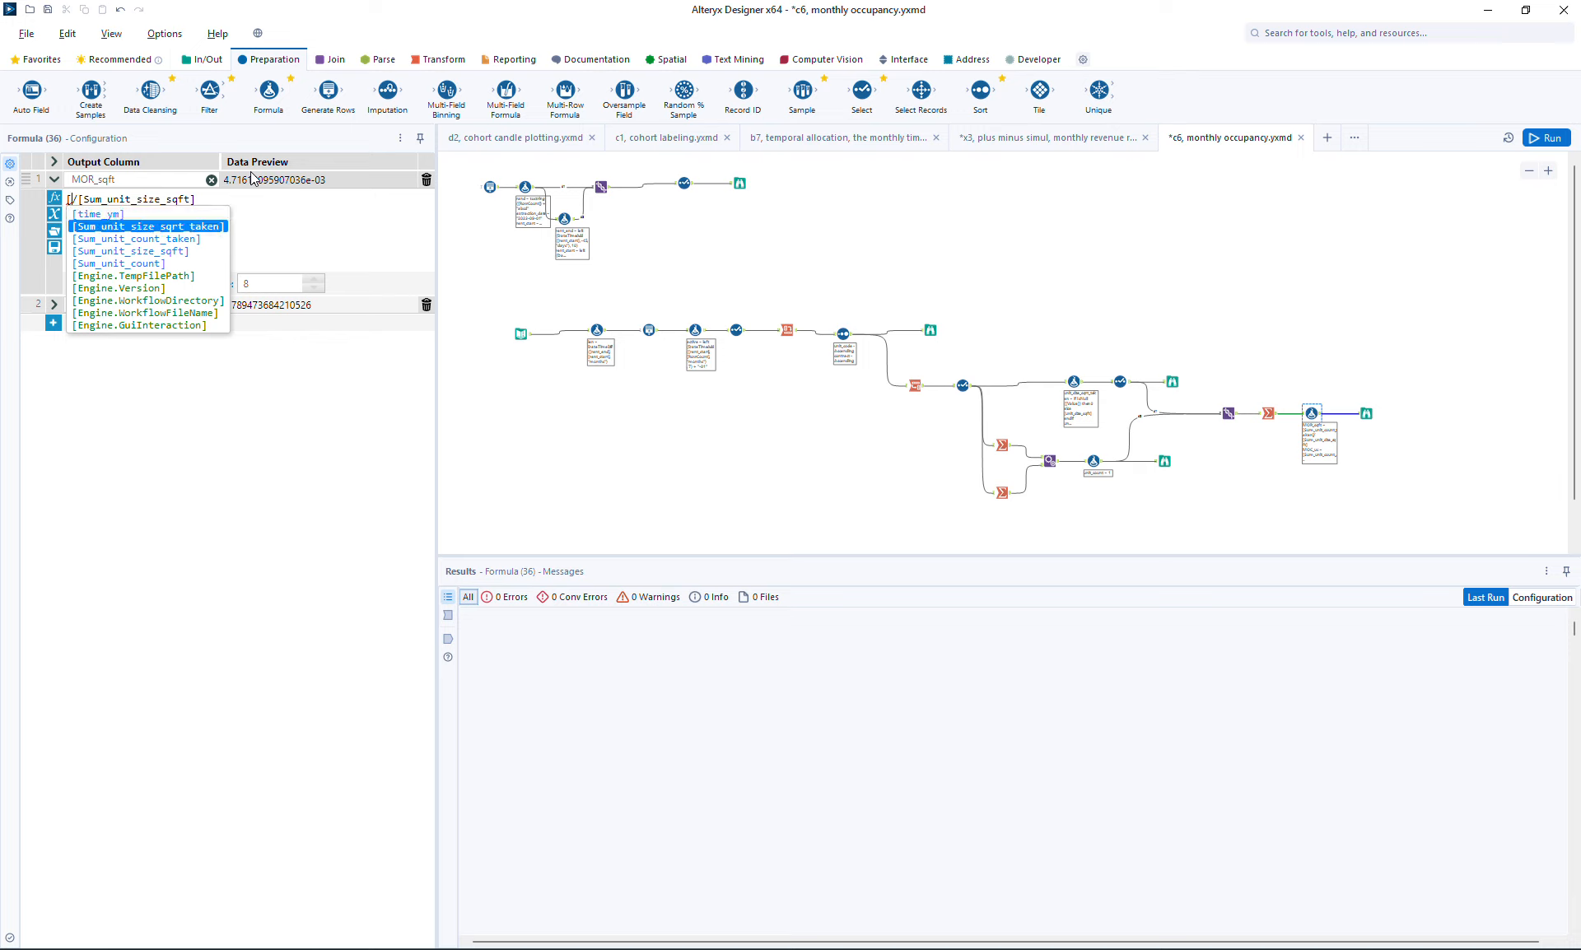
{"action": "key", "text": "Return"}
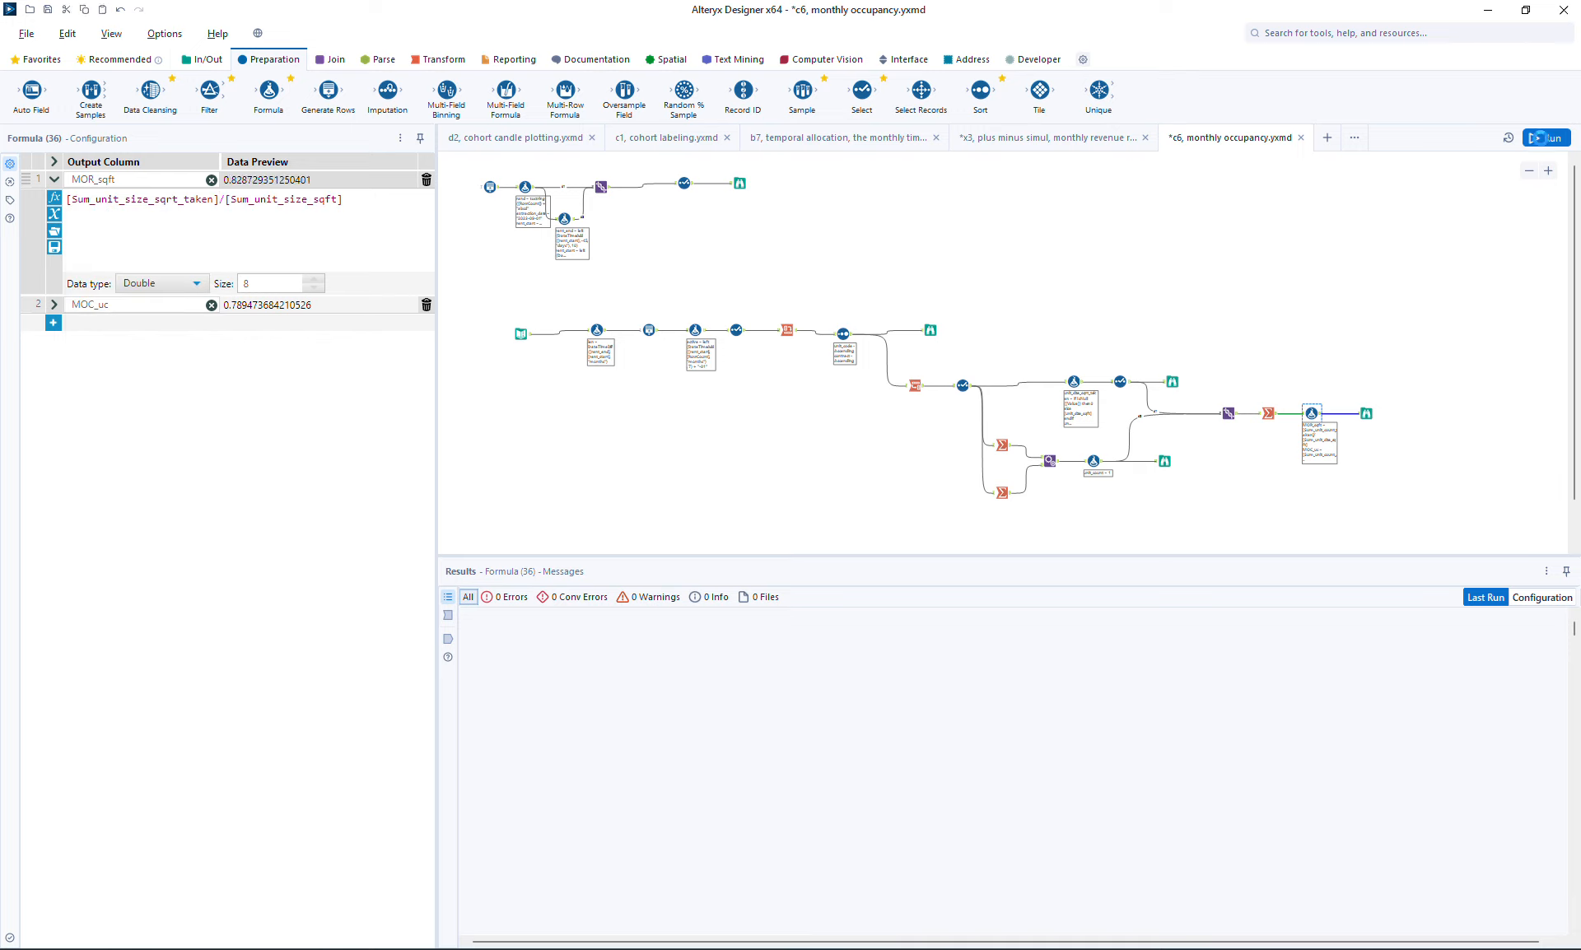
Rerun the workflow and check the monthly MOR_sqft and MOC_uc ratios in the final Browse results
{"action": "left_click", "coordinate": [1546, 137]}
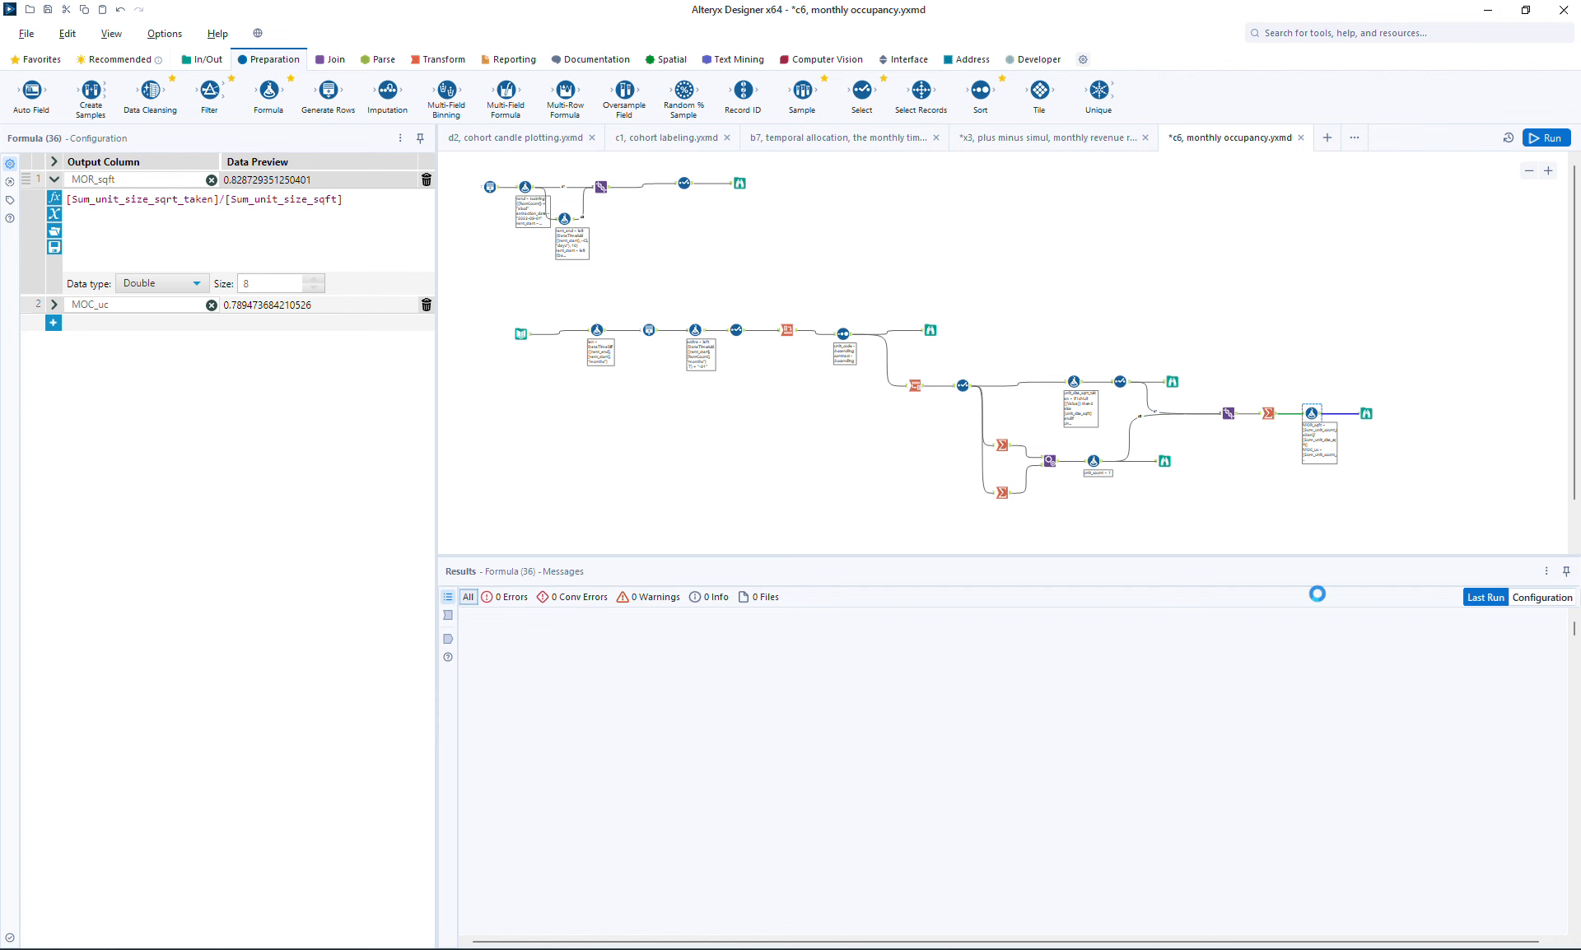
{"action": "left_click", "coordinate": [1367, 413]}
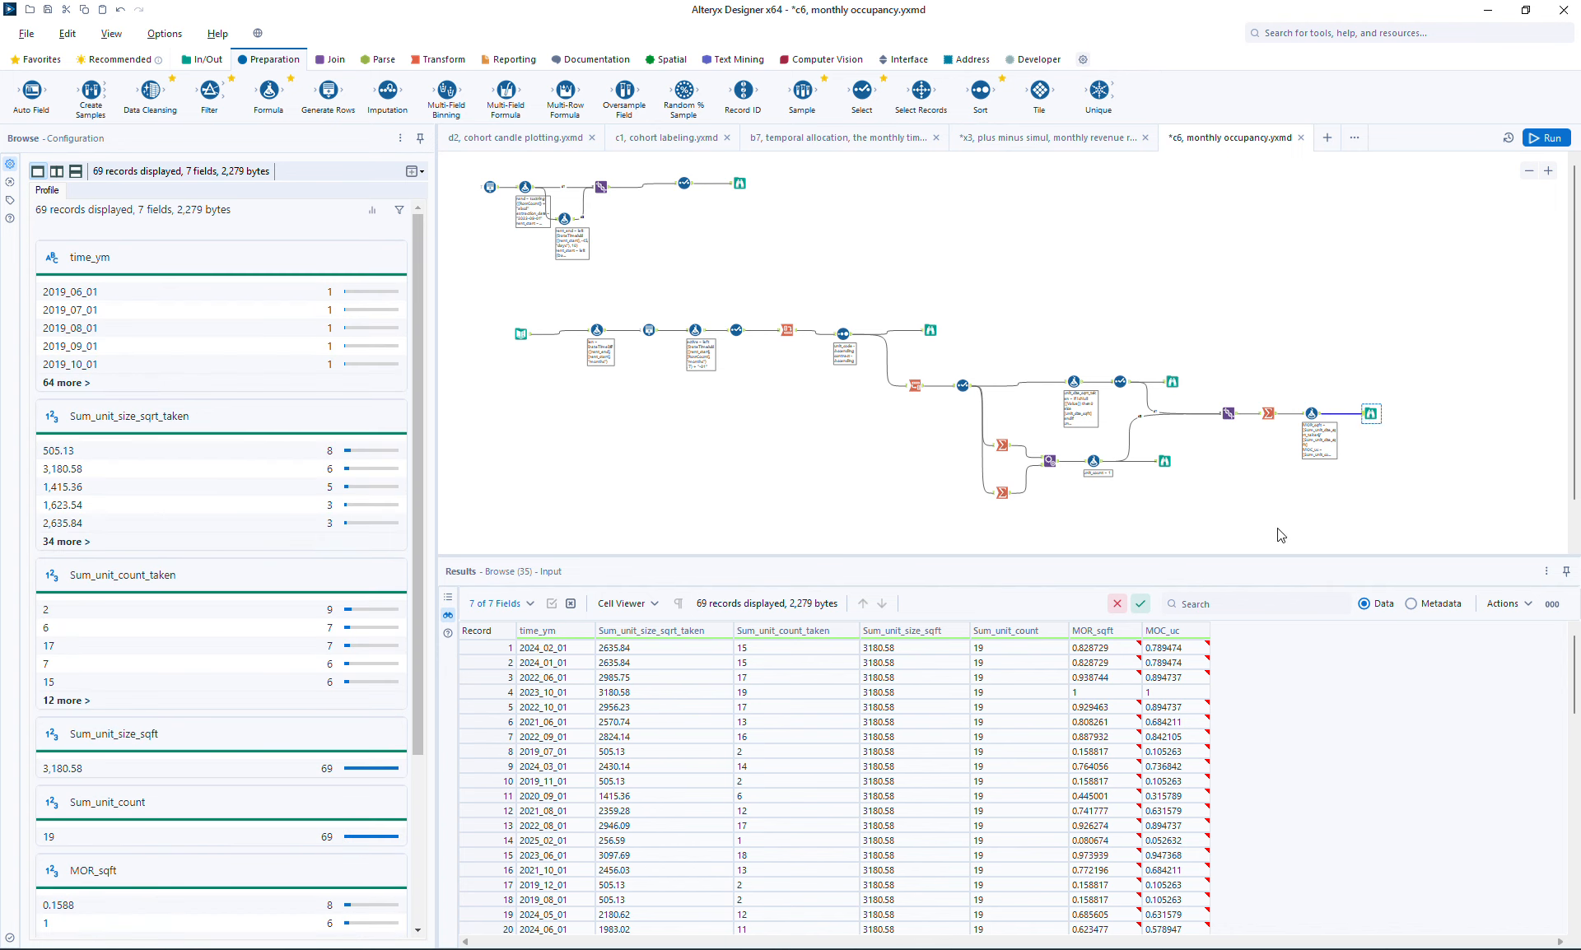
{"action": "left_click", "coordinate": [544, 693]}
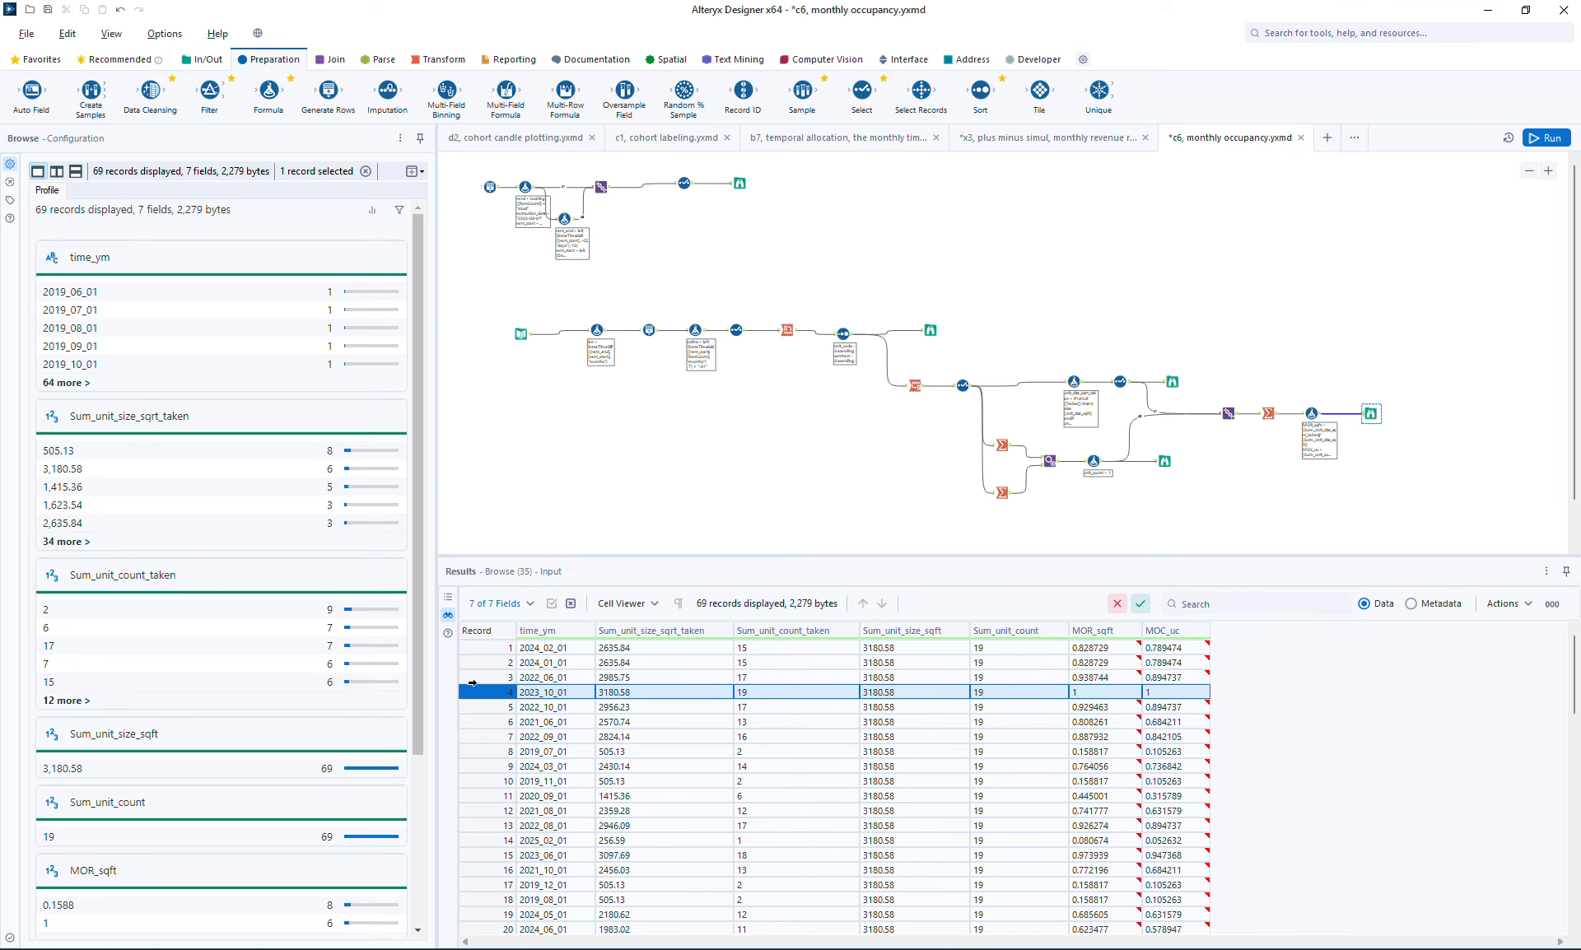
{"action": "left_click", "coordinate": [476, 649]}
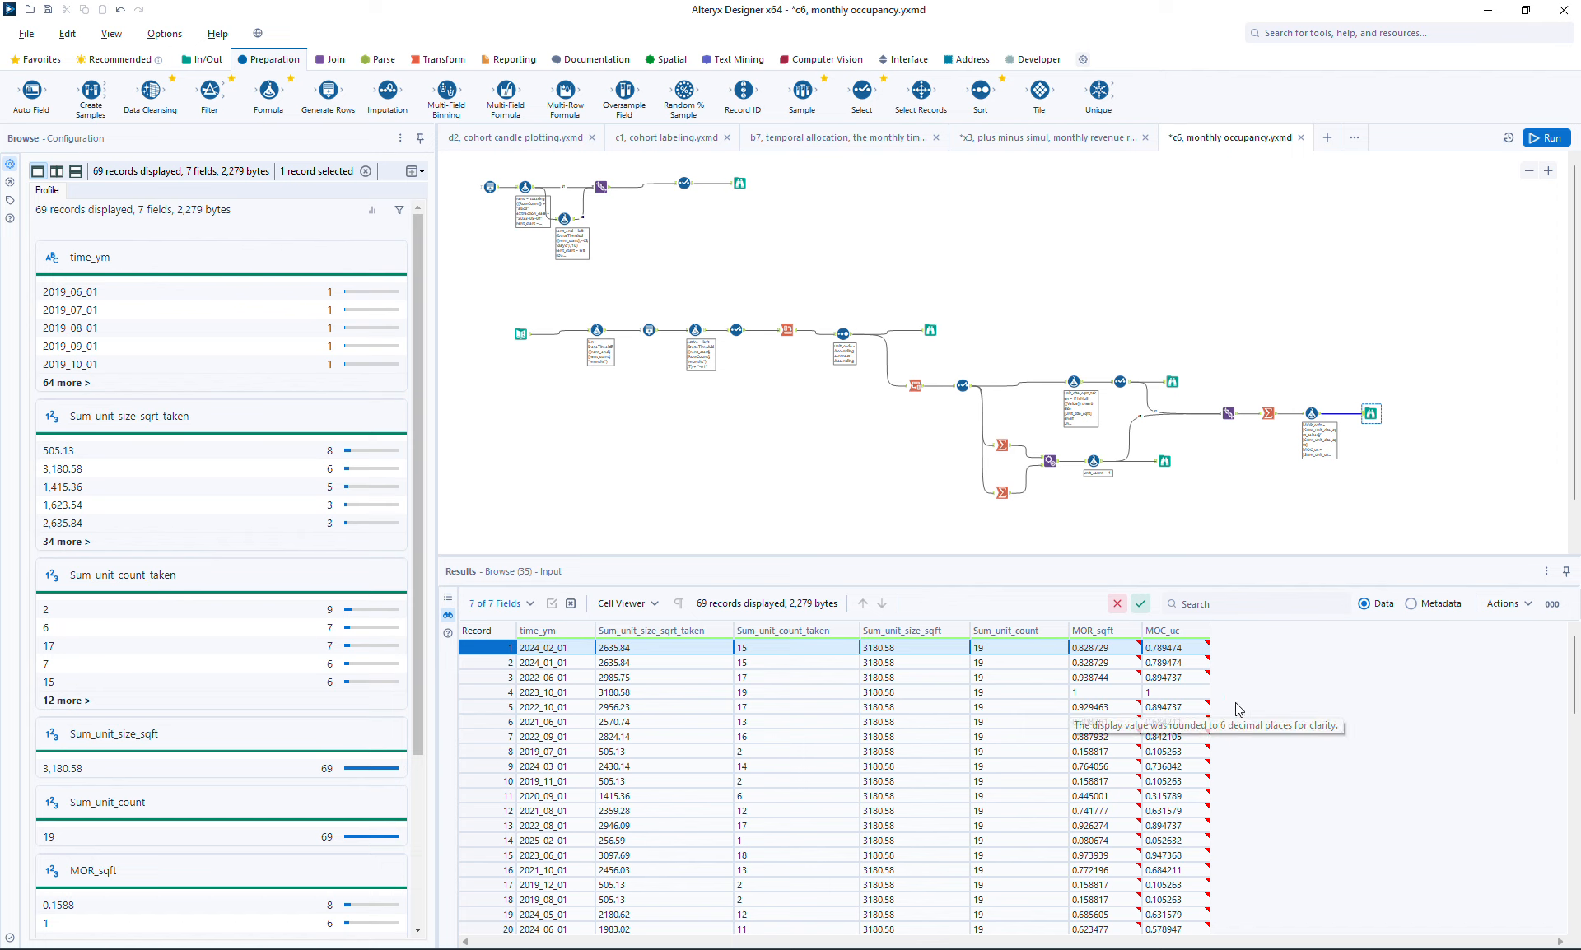
{"action": "left_click", "coordinate": [1108, 649]}
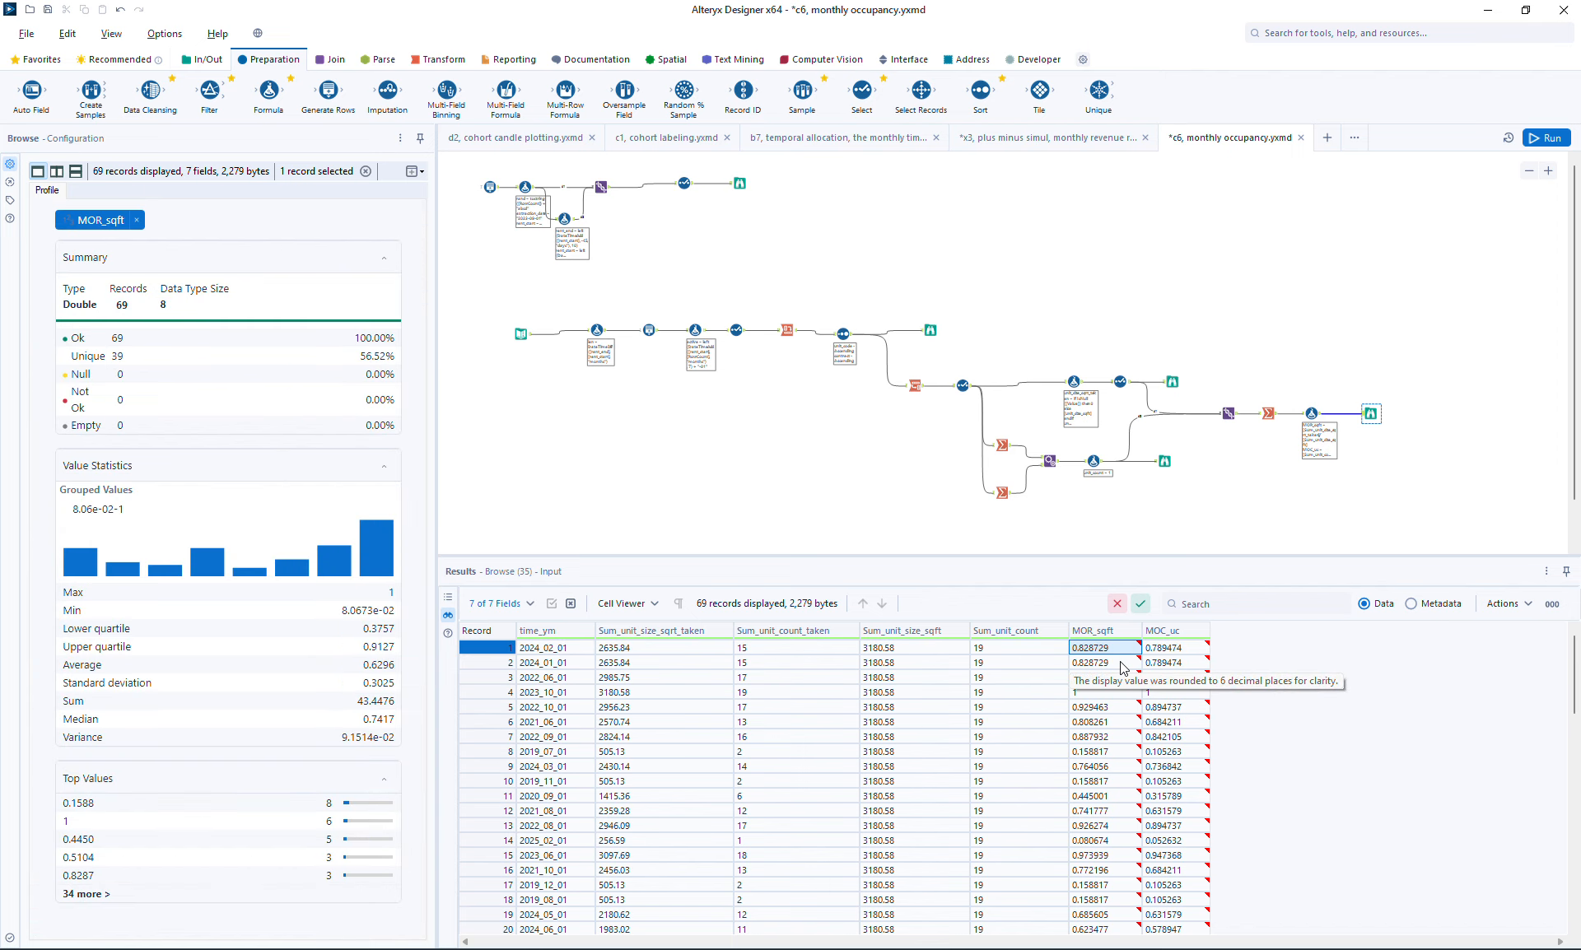
{"action": "left_click", "coordinate": [1189, 652]}
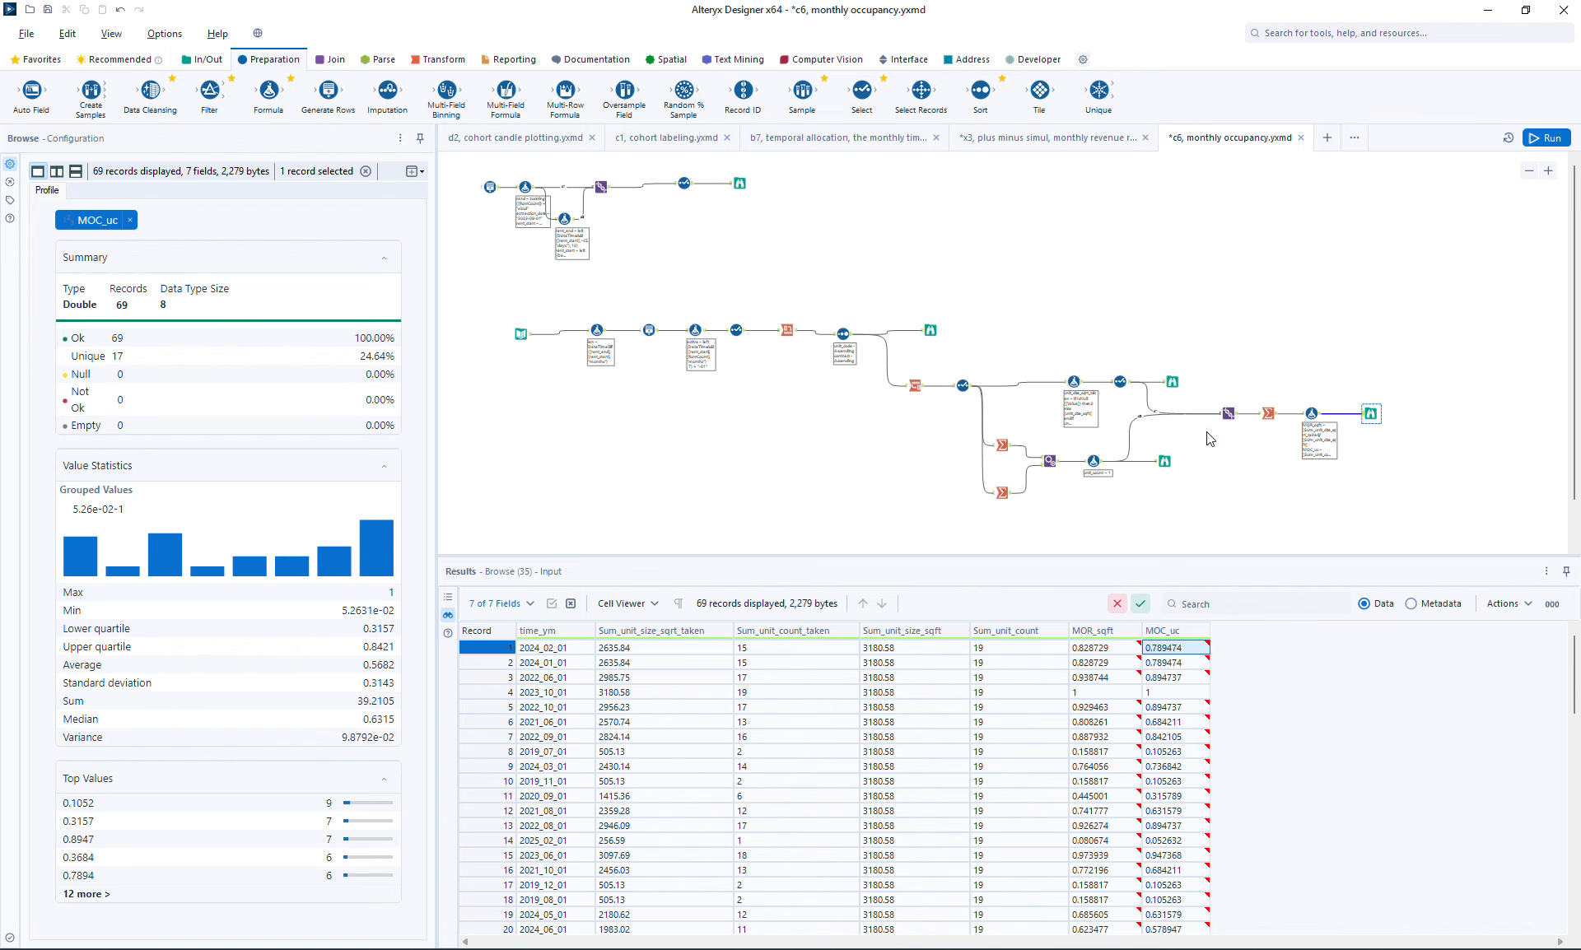
Compare the unit and month combinations, the monthly Summarize settings and the final occupancy results
{"action": "left_click", "coordinate": [1165, 461]}
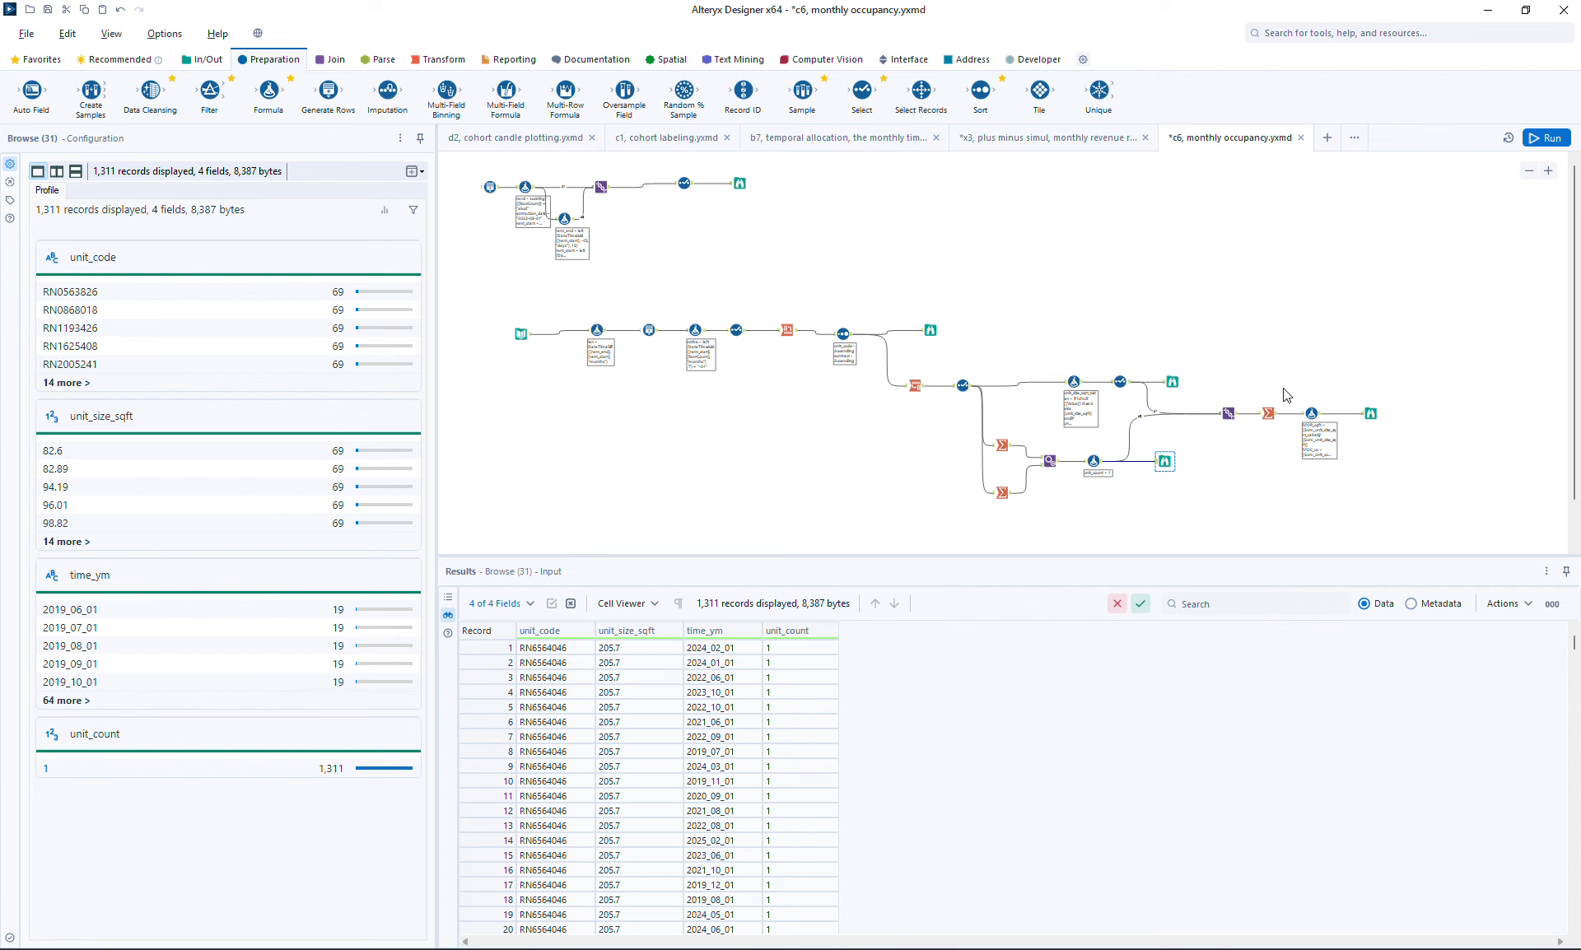
{"action": "left_click", "coordinate": [1370, 414]}
{"action": "left_click", "coordinate": [1269, 414]}
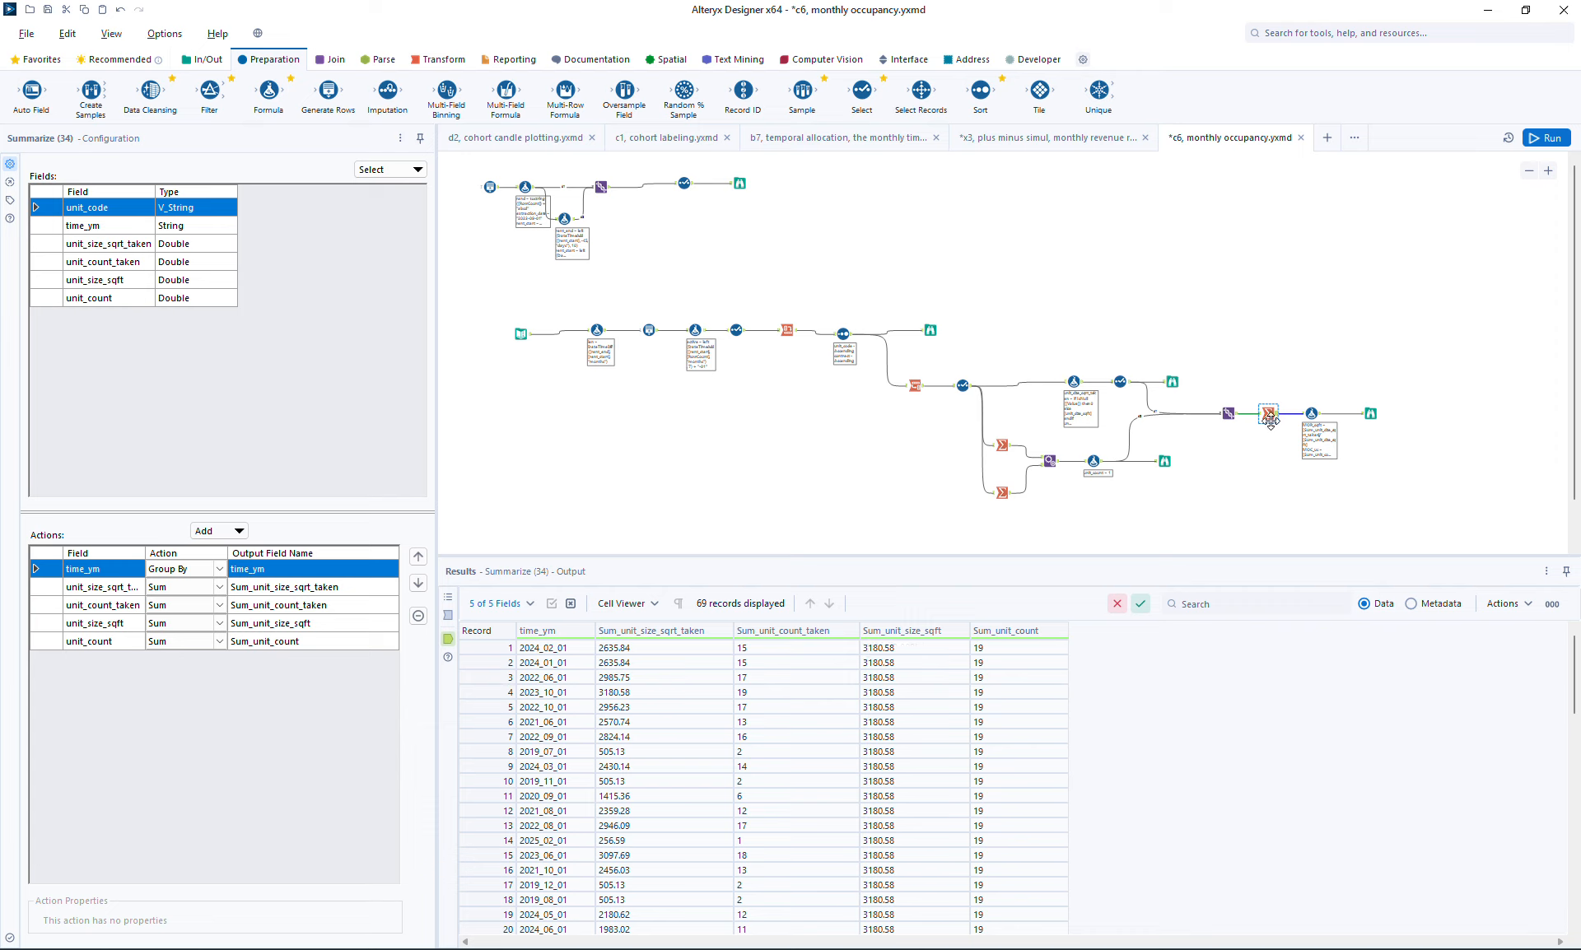
{"action": "left_click", "coordinate": [1164, 463]}
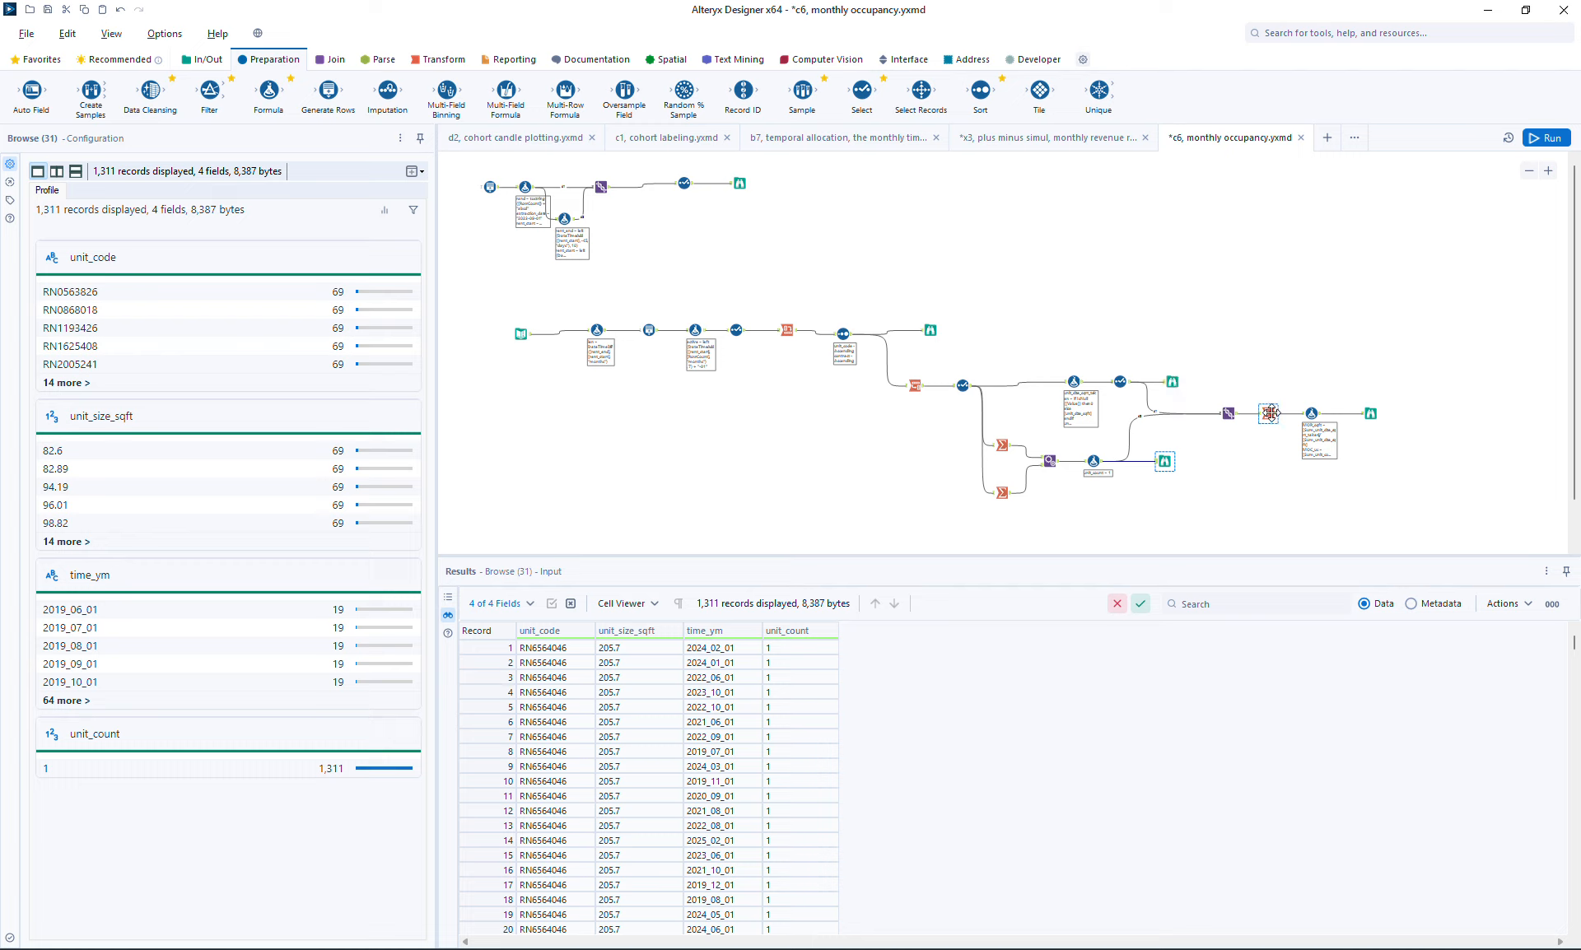
{"action": "left_click", "coordinate": [1372, 412]}
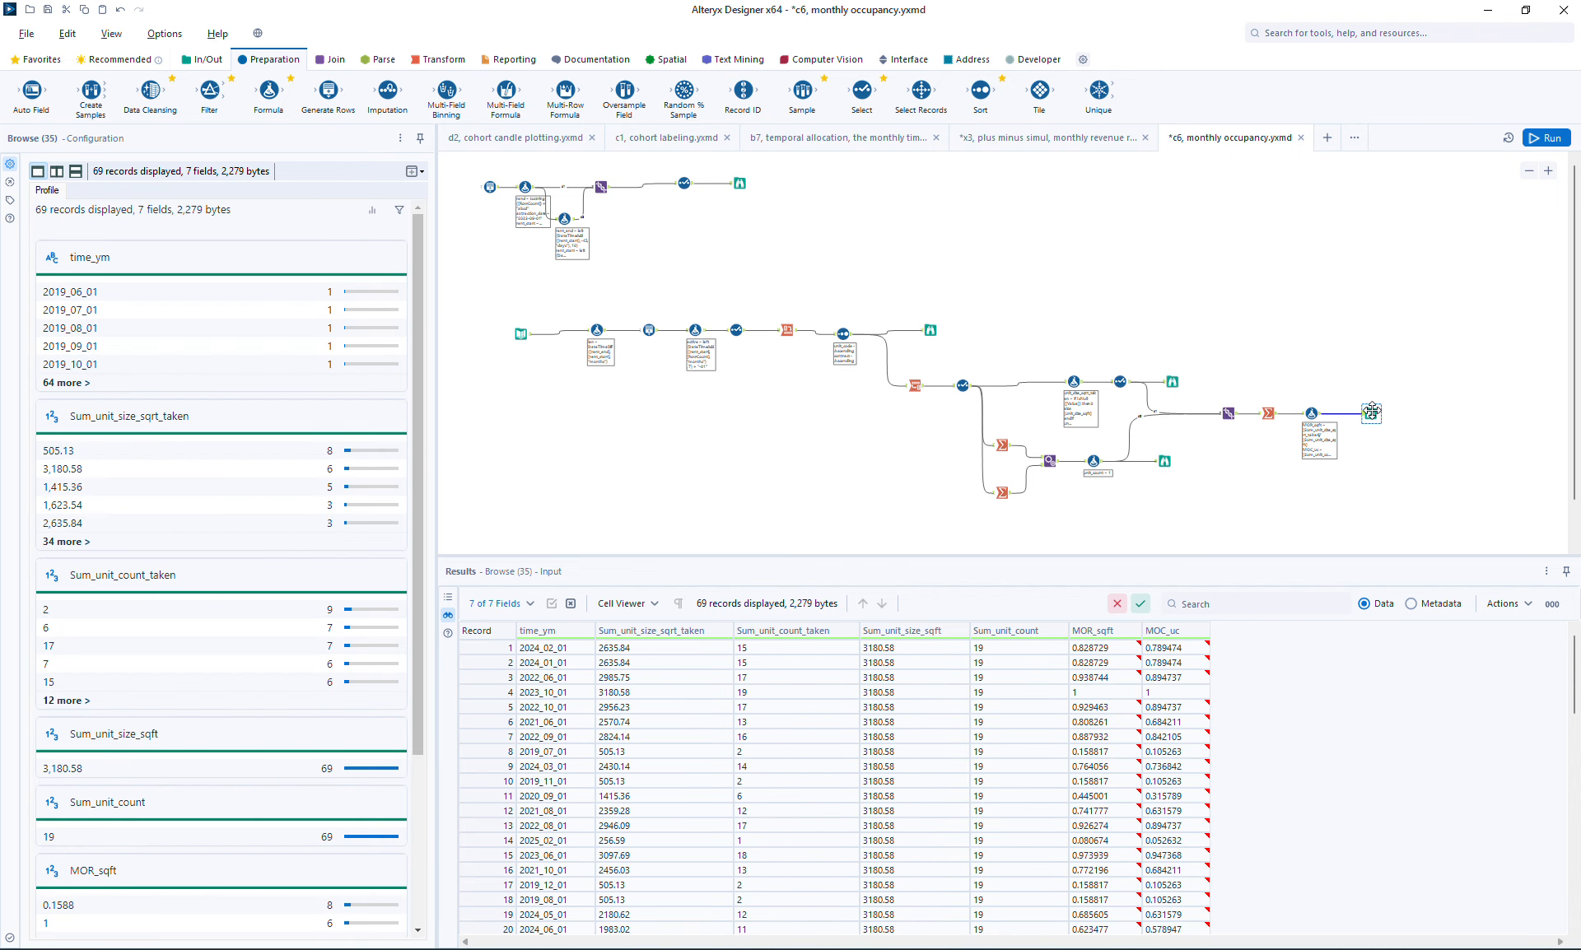
Make room after the monthly Summarize tool and insert a Dynamic Rename tool between it and the occupancy Formula tool
{"action": "left_click_drag", "start_coordinate": [1373, 411], "coordinate": [1415, 413]}
{"action": "left_click", "coordinate": [1269, 414]}
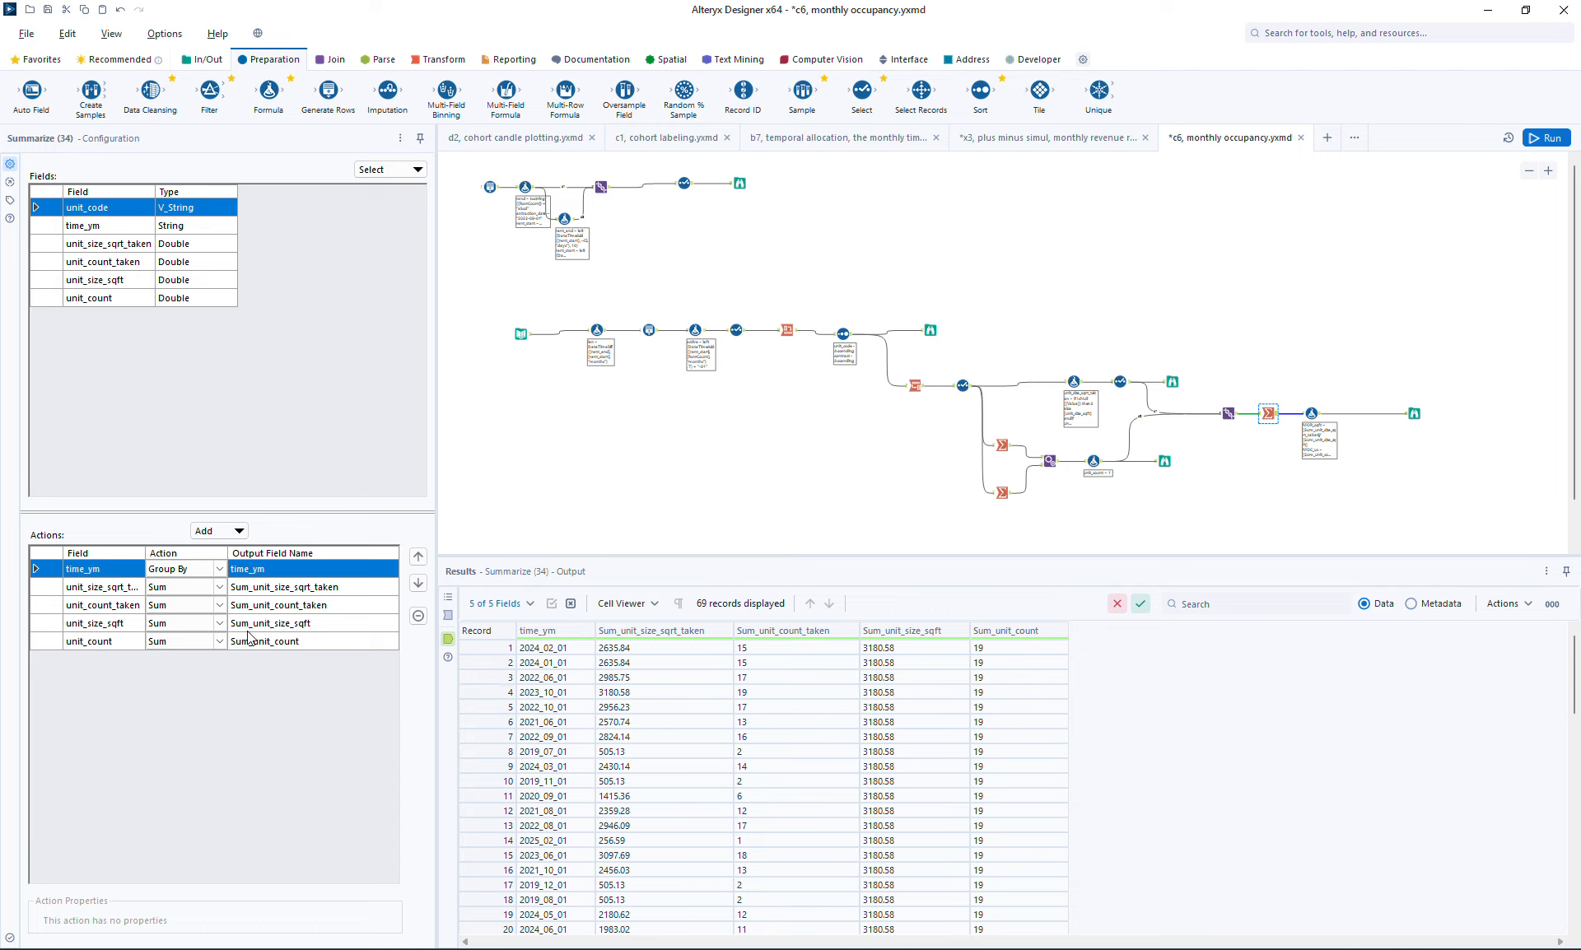
{"action": "left_click_drag", "start_coordinate": [1312, 414], "coordinate": [1348, 414]}
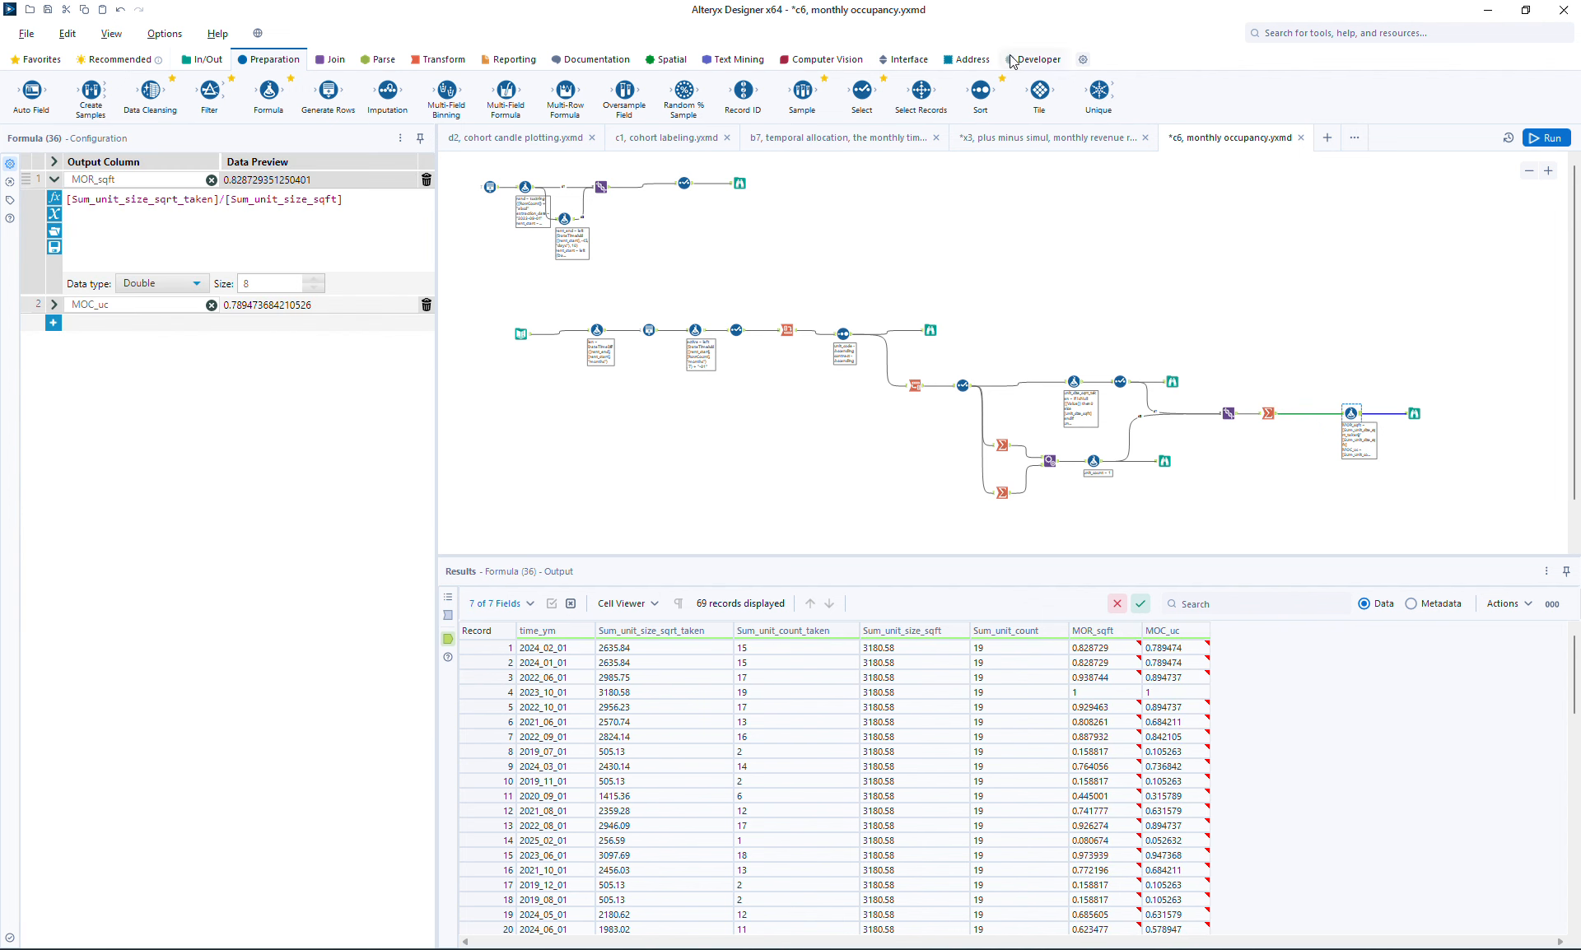
{"action": "left_click", "coordinate": [1037, 60]}
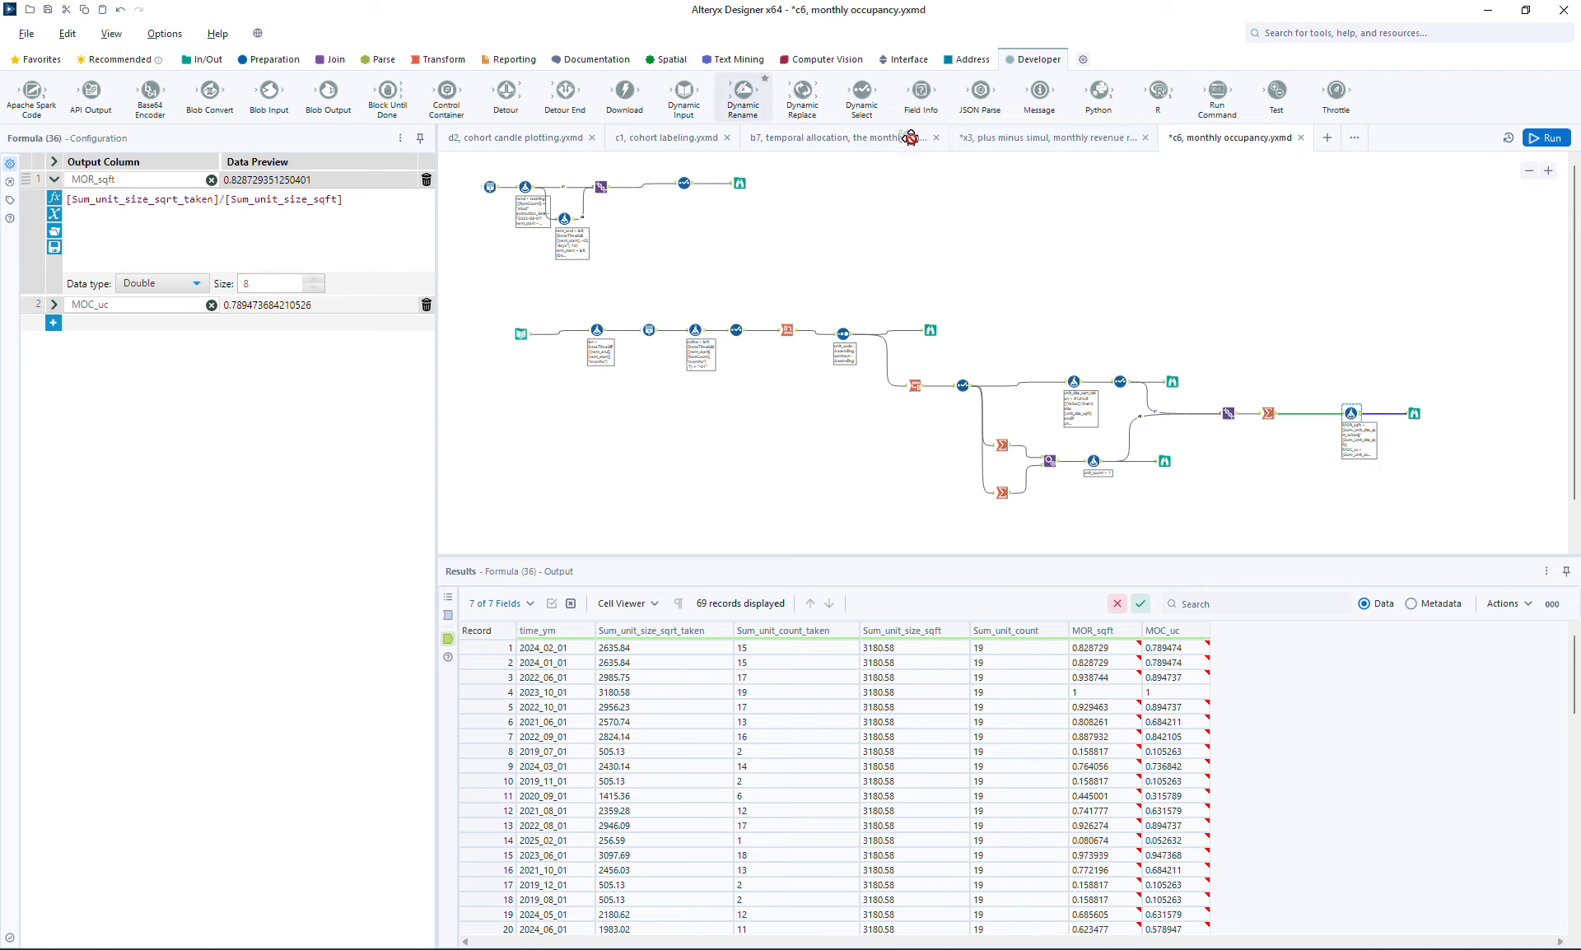
{"action": "left_click_drag", "start_coordinate": [1343, 399], "coordinate": [1306, 426]}
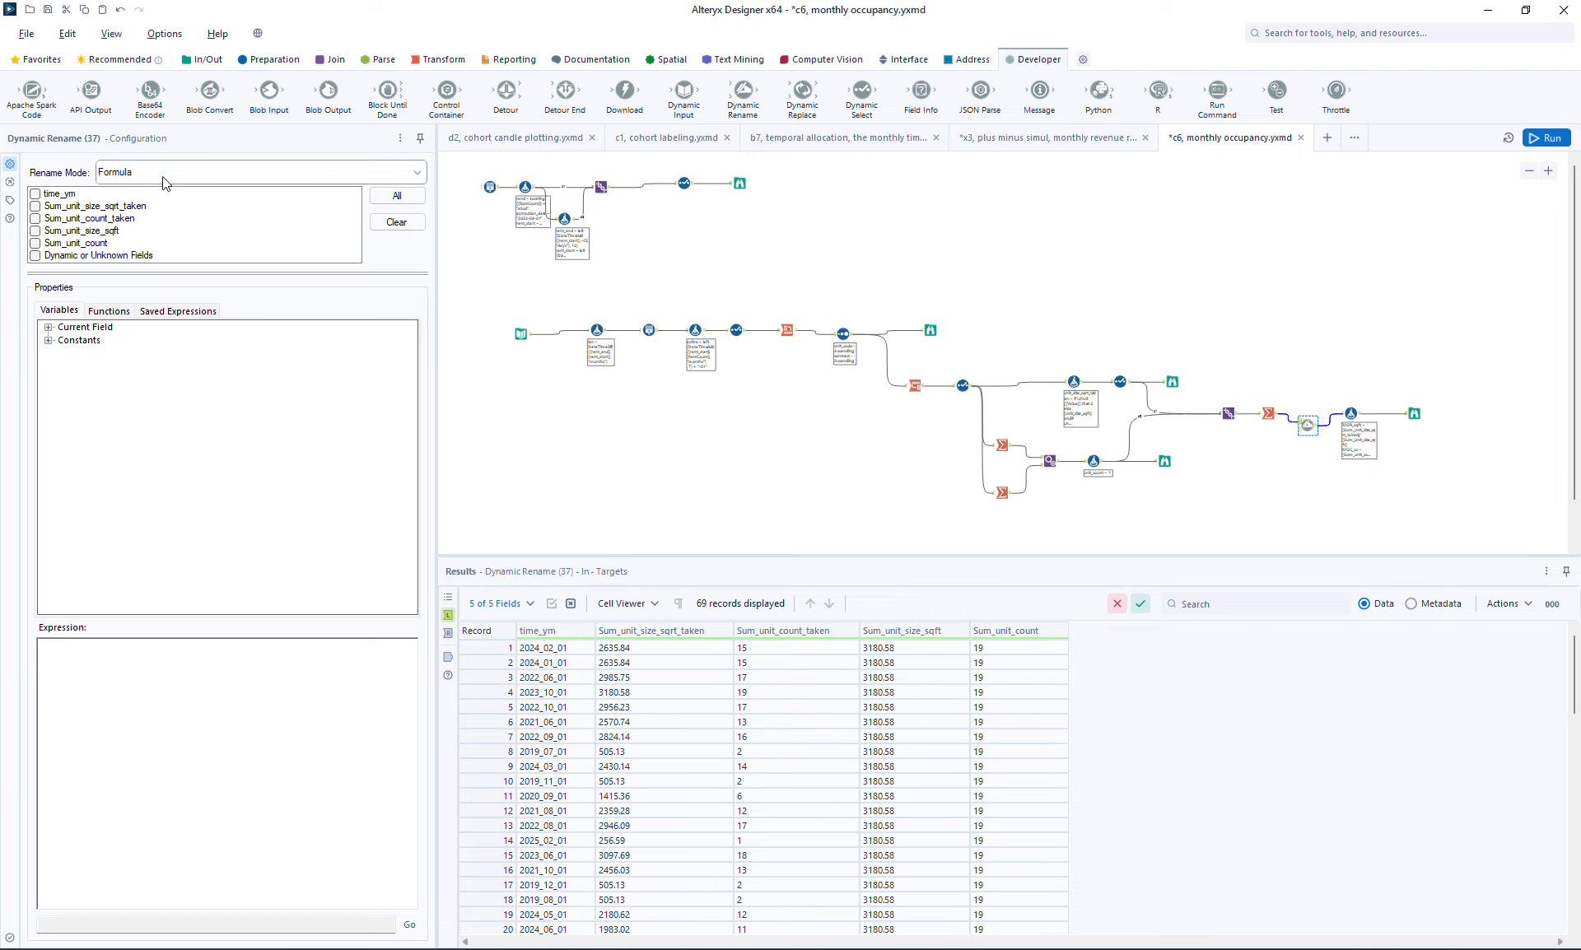
Configure Dynamic Rename for all fields except time_ym with the expression replace([_CurrentField_], "Sum_", "")
{"action": "left_click", "coordinate": [392, 197]}
{"action": "left_click", "coordinate": [66, 194]}
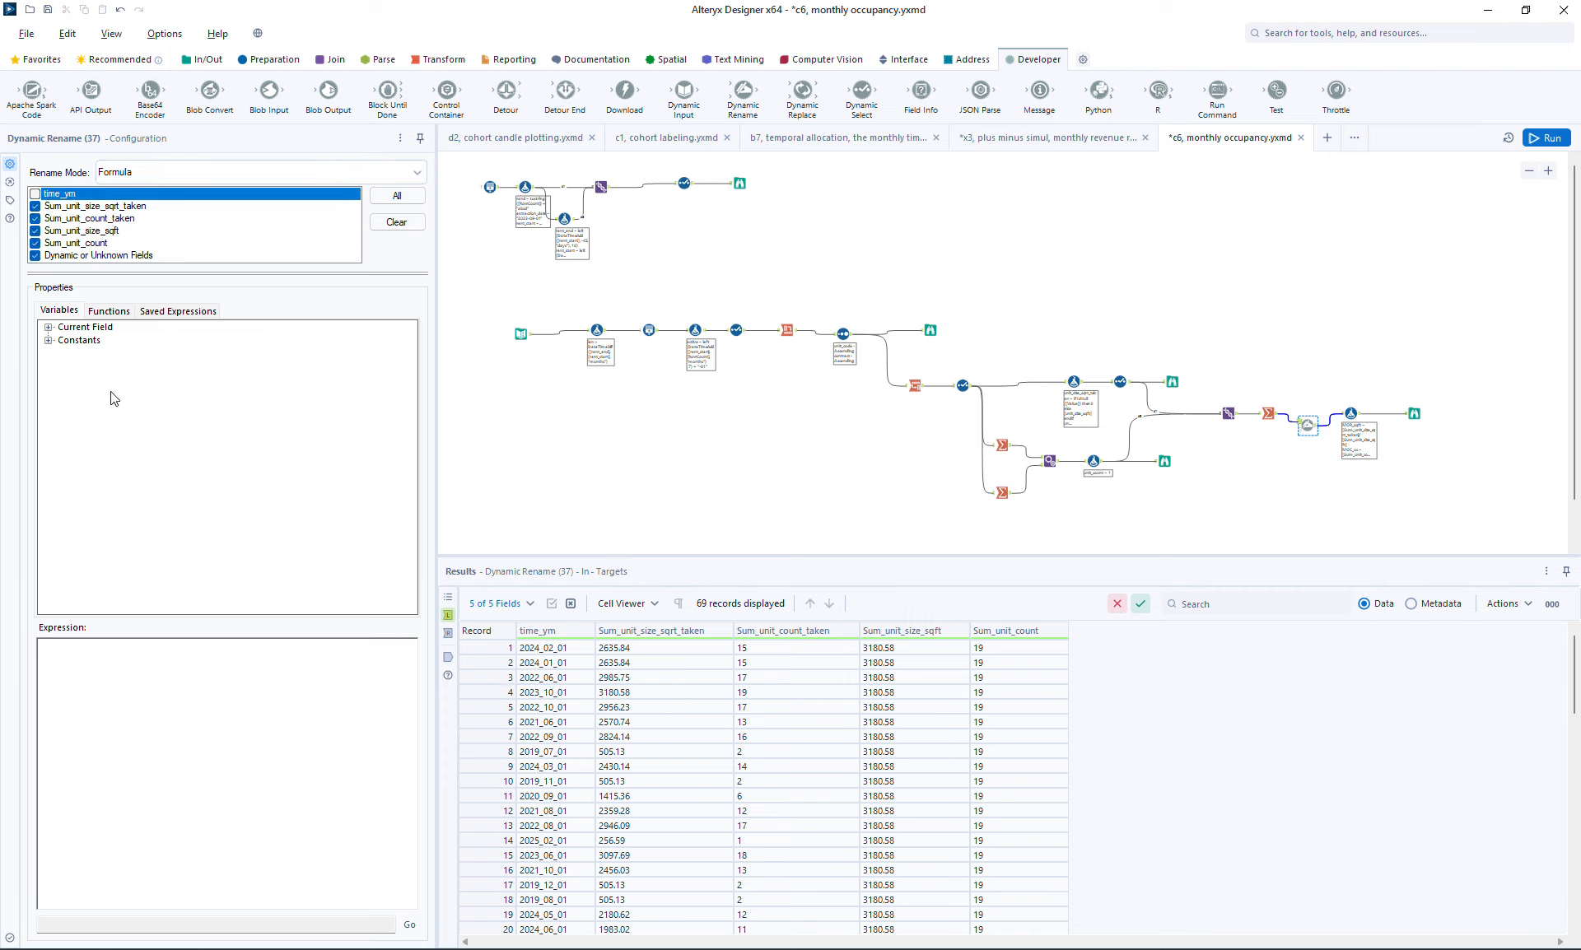
{"action": "left_click", "coordinate": [49, 328]}
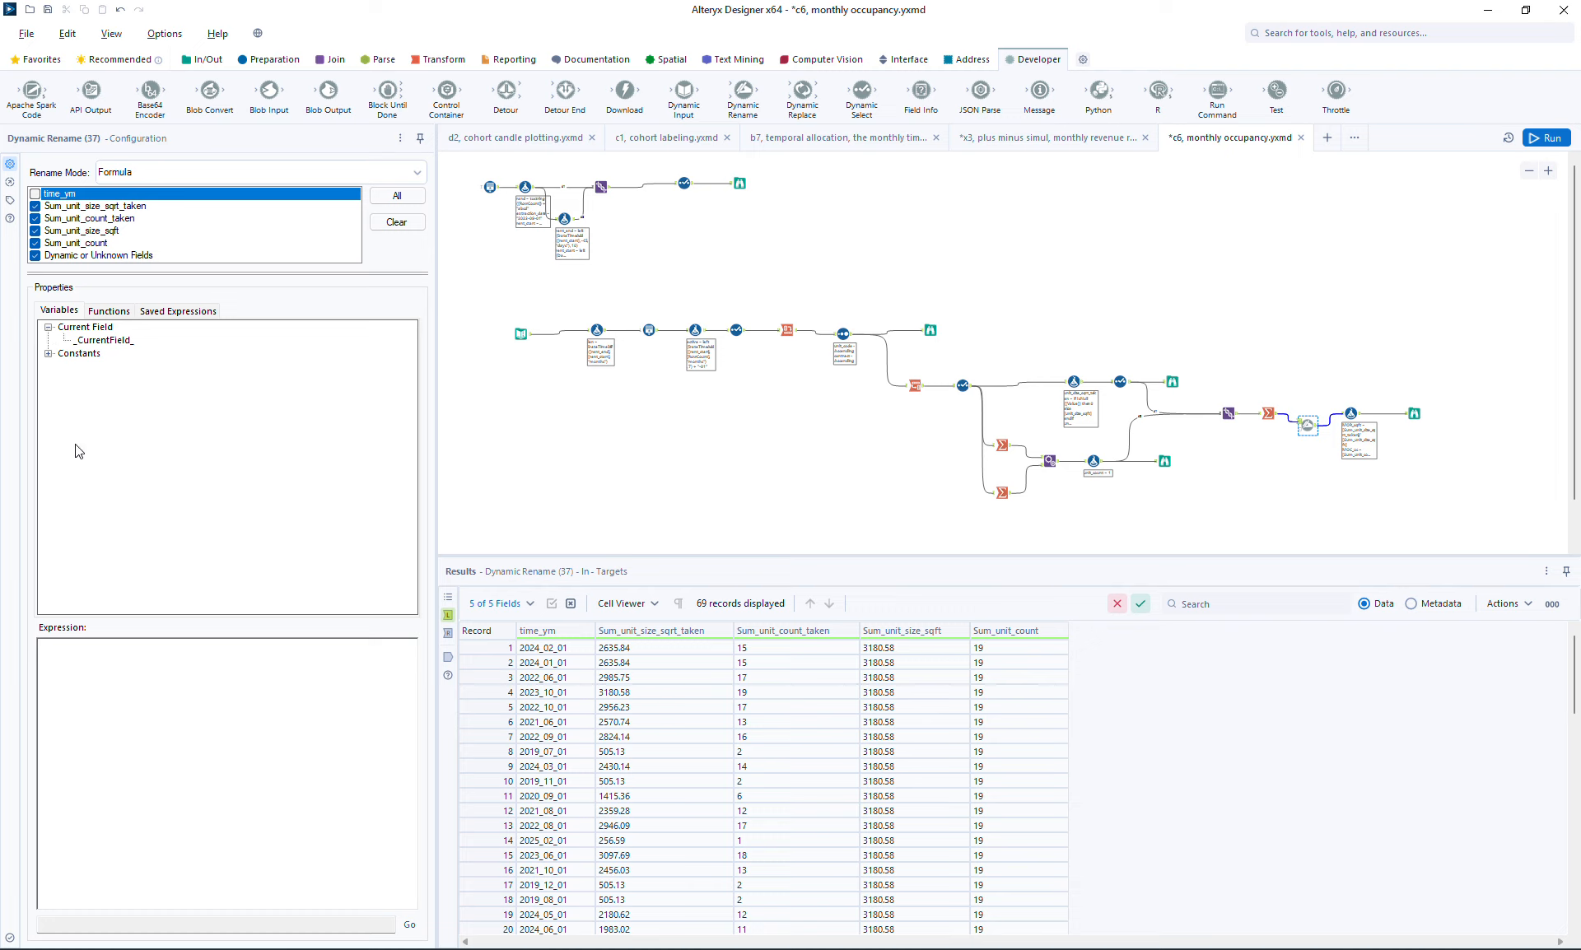
{"action": "left_click", "coordinate": [60, 686]}
{"action": "type", "text": "replace("}
{"action": "double_click", "coordinate": [119, 341]}
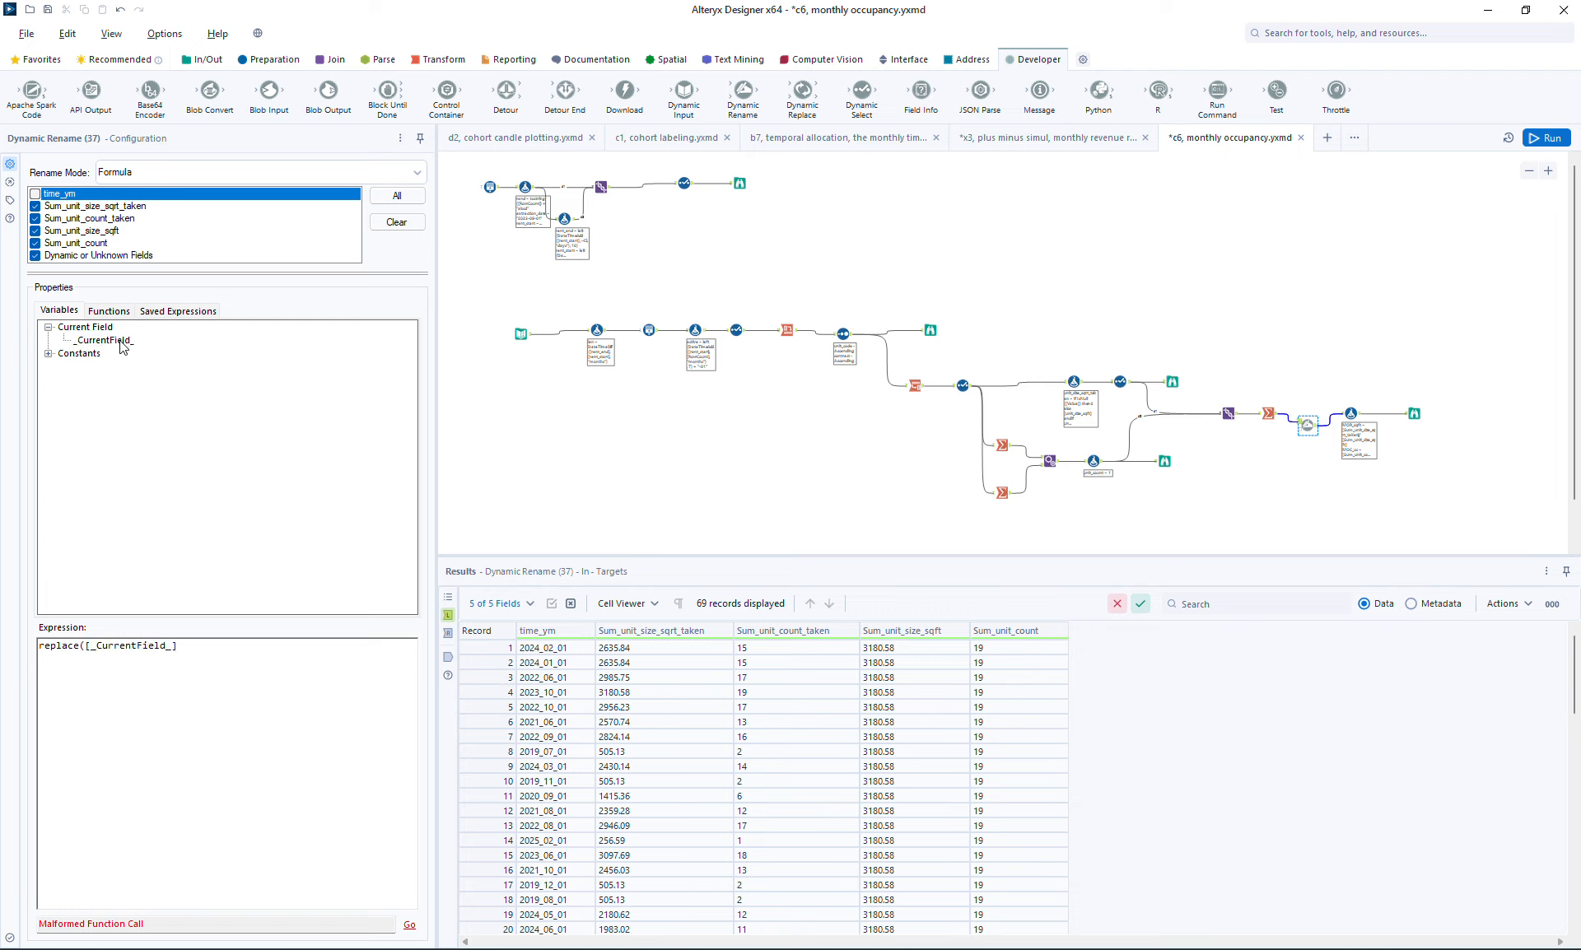
{"action": "type", "text": ", \"Sum_\", \"\")"}
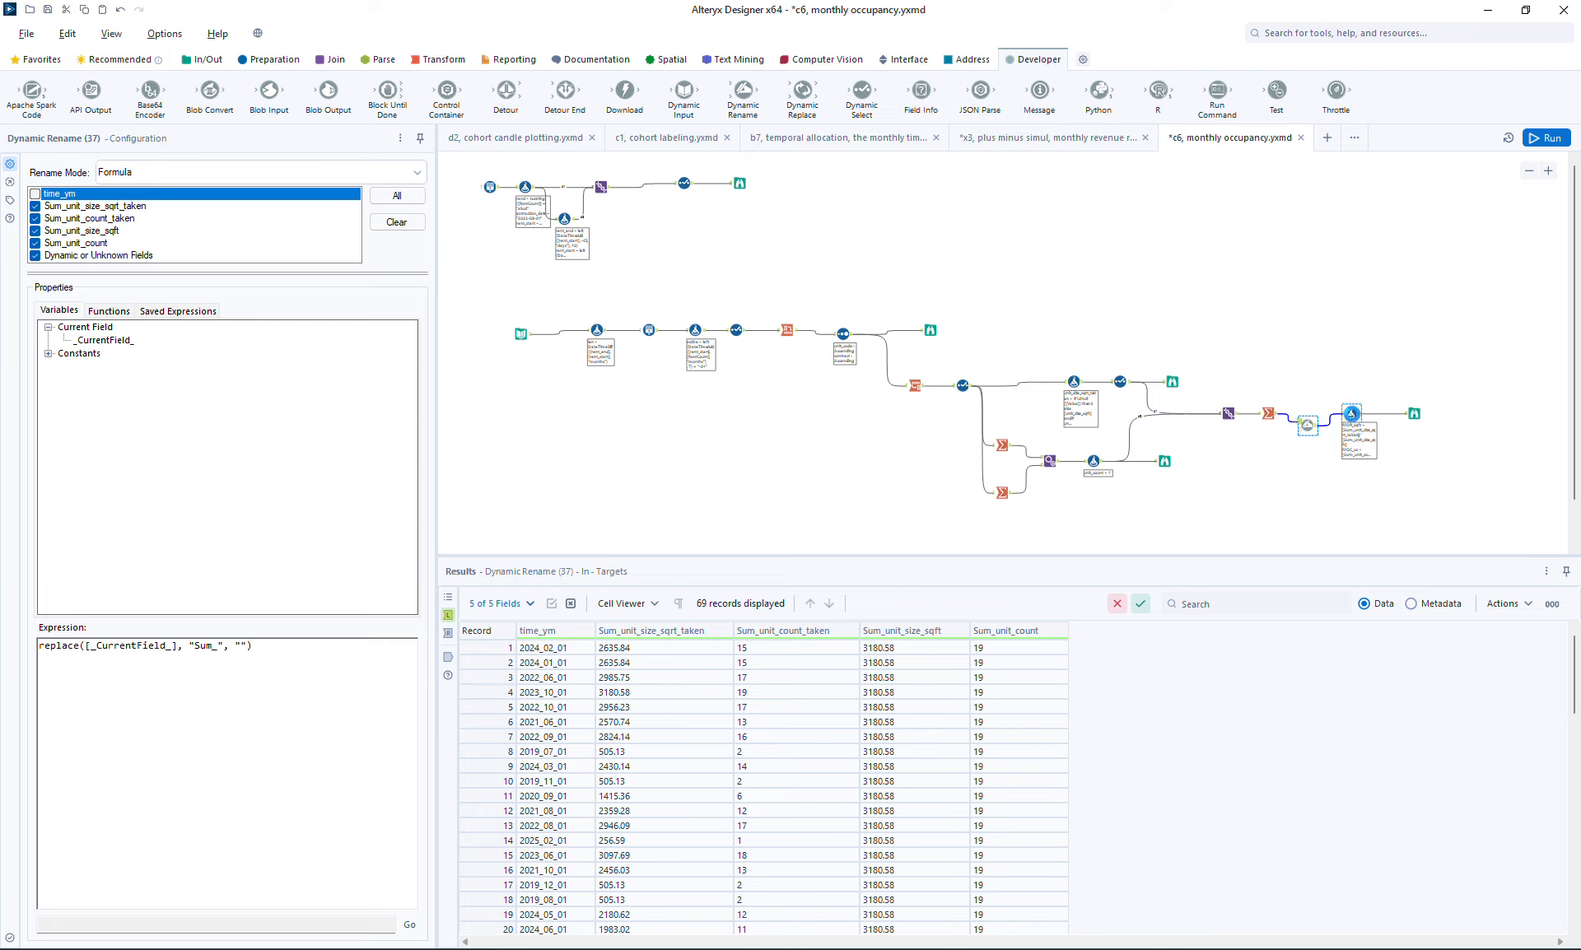
Remove the Sum_ prefixes from the MOR_sqft expression so it reads [unit_size_sqrt_taken]/[unit_size_sqft]
{"action": "left_click", "coordinate": [1352, 413]}
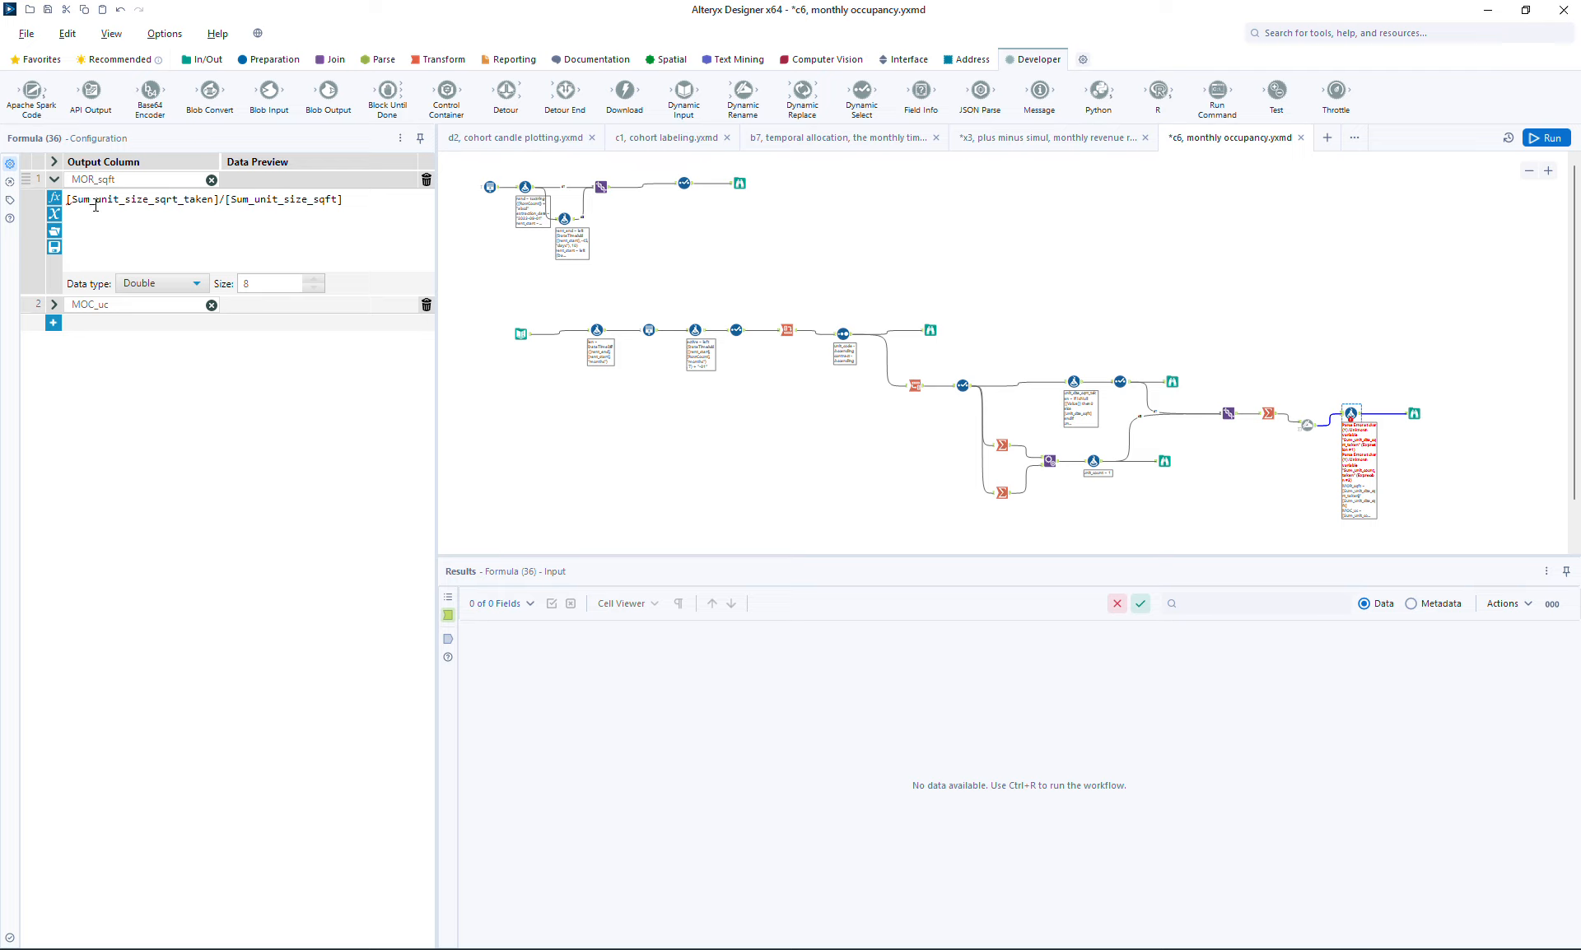
{"action": "key", "text": "shift+Right"}
{"action": "key", "text": "shift+Right"}
{"action": "key", "text": "shift+Right"}
{"action": "key", "text": "shift+Right"}
{"action": "key", "text": "BackSpace"}
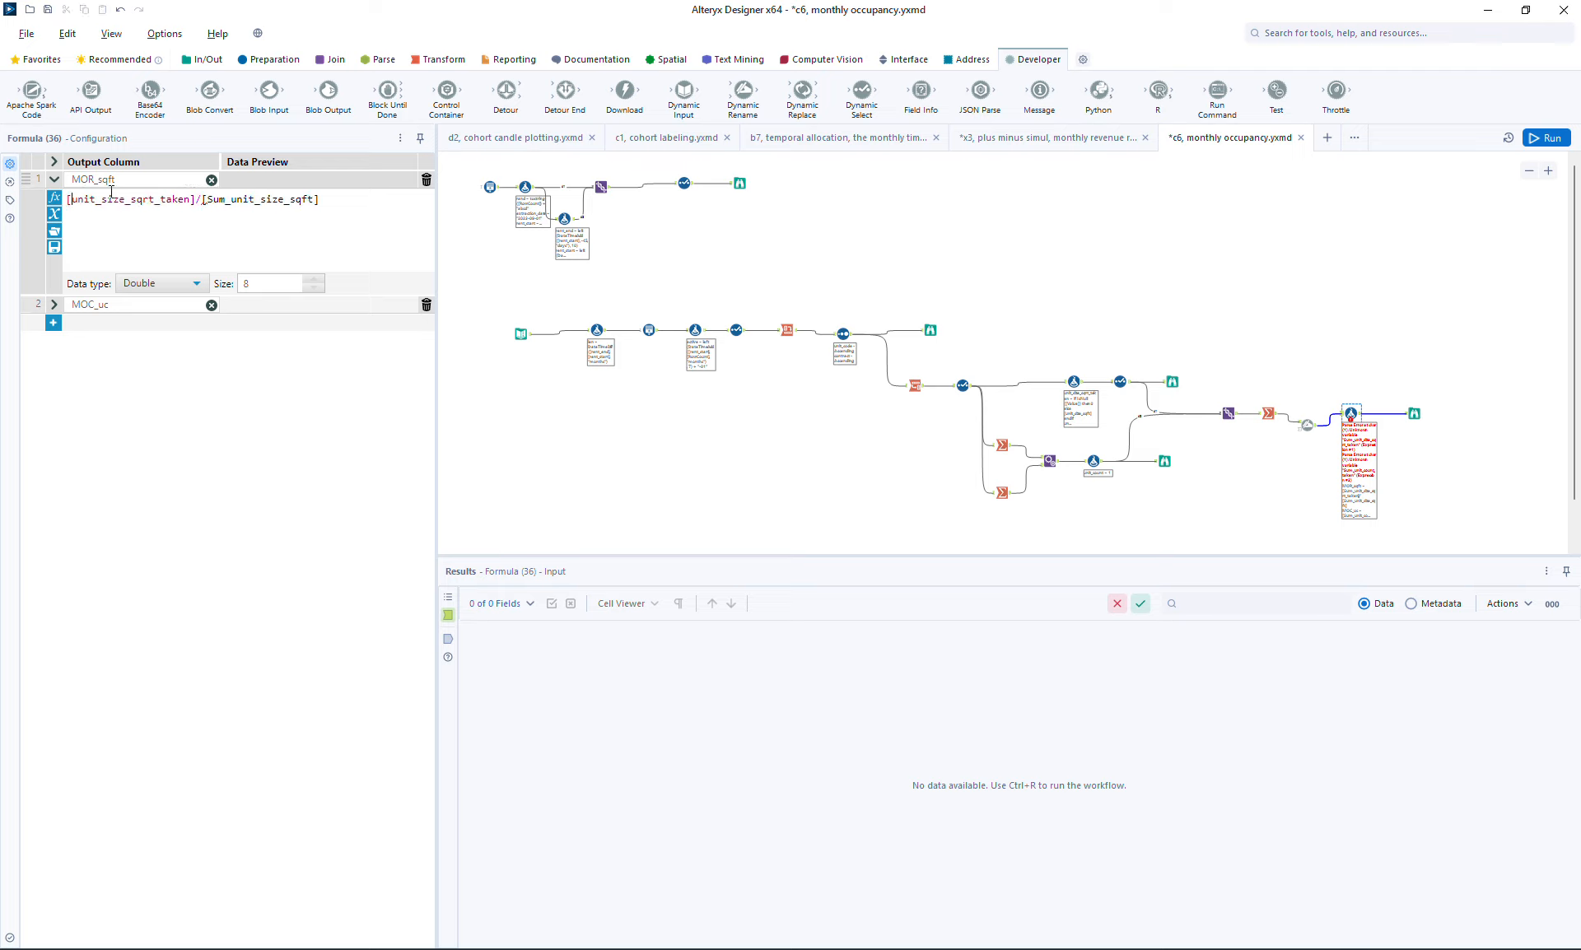
{"action": "key", "text": "shift+Right"}
{"action": "key", "text": "shift+Right"}
{"action": "key", "text": "shift+Right"}
{"action": "key", "text": "shift+Right"}
{"action": "key", "text": "BackSpace"}
Remove the Sum_ prefixes from the MOC_uc expression so it reads [unit_count_taken]/[unit_count]
{"action": "left_click", "coordinate": [56, 305]}
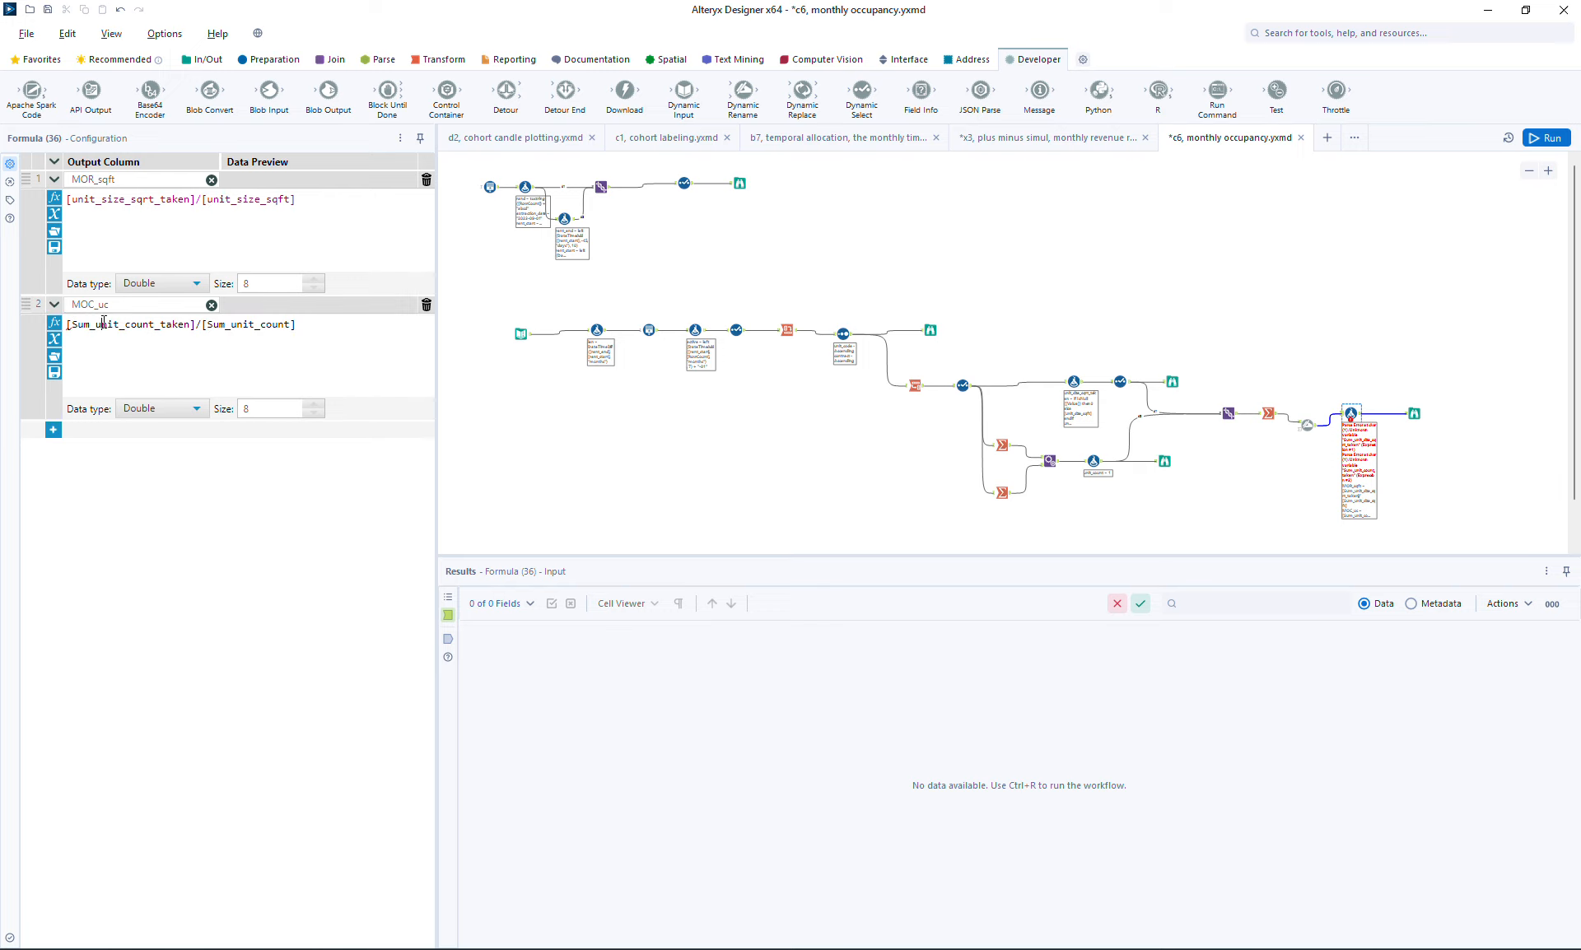
{"action": "key", "text": "shift+Right"}
{"action": "key", "text": "shift+Right"}
{"action": "key", "text": "shift+Right"}
{"action": "key", "text": "shift+Right"}
{"action": "key", "text": "BackSpace"}
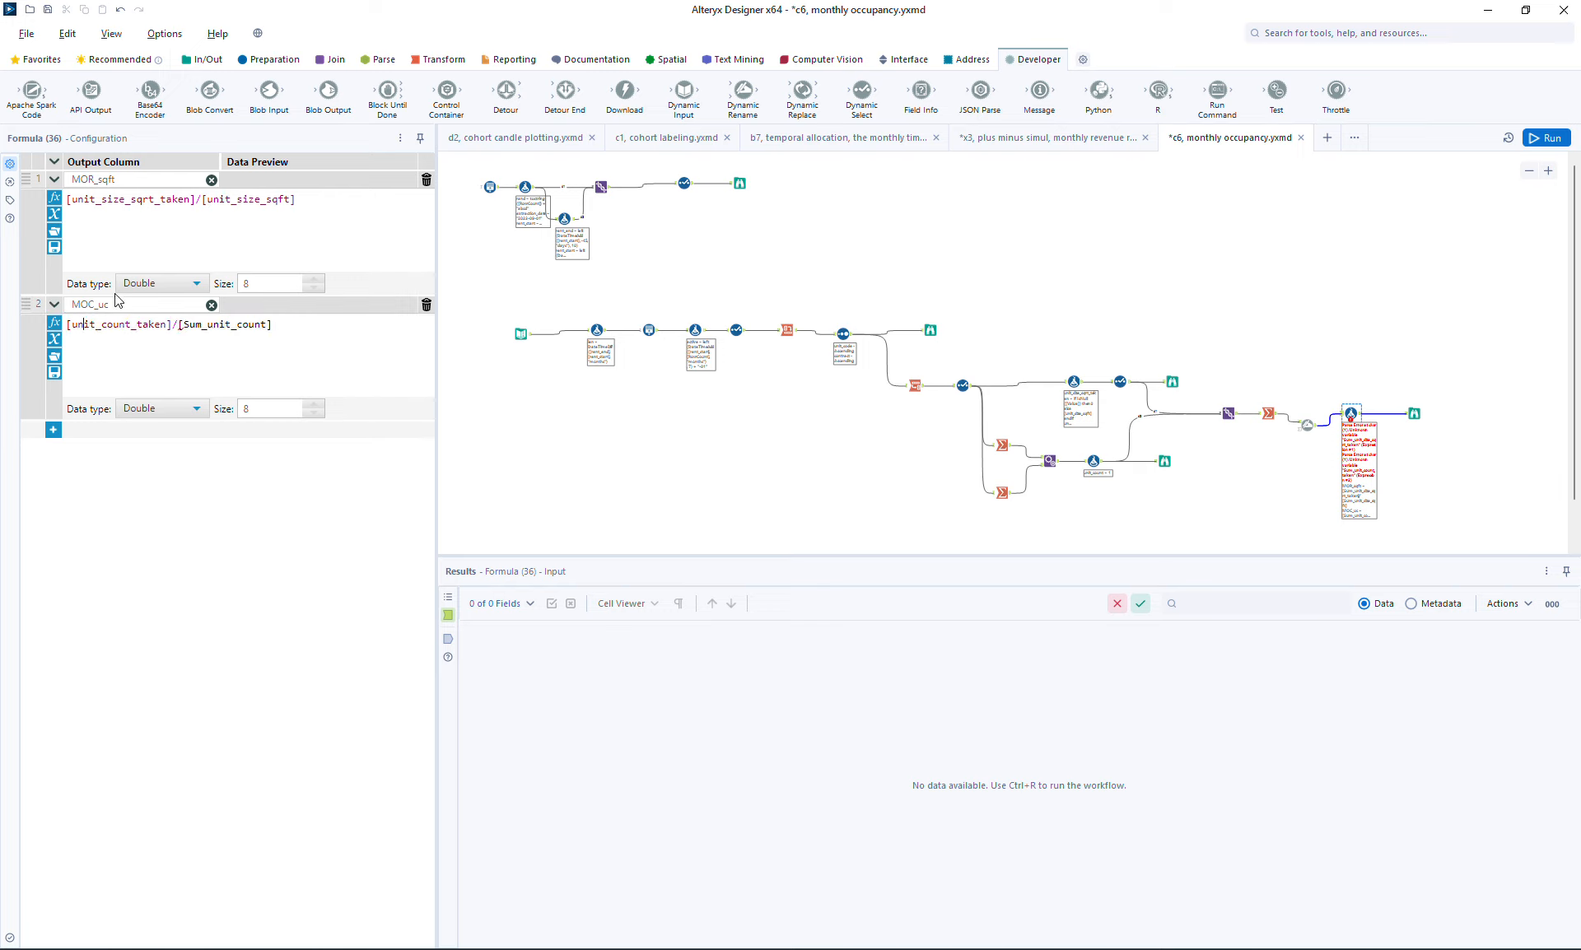
{"action": "key", "text": "BackSpace"}
{"action": "key", "text": "BackSpace"}
{"action": "key", "text": "BackSpace"}
{"action": "key", "text": "BackSpace"}
Recheck the Dynamic Rename configuration, then rerun the workflow and open the final Browse results
{"action": "left_click", "coordinate": [1308, 424]}
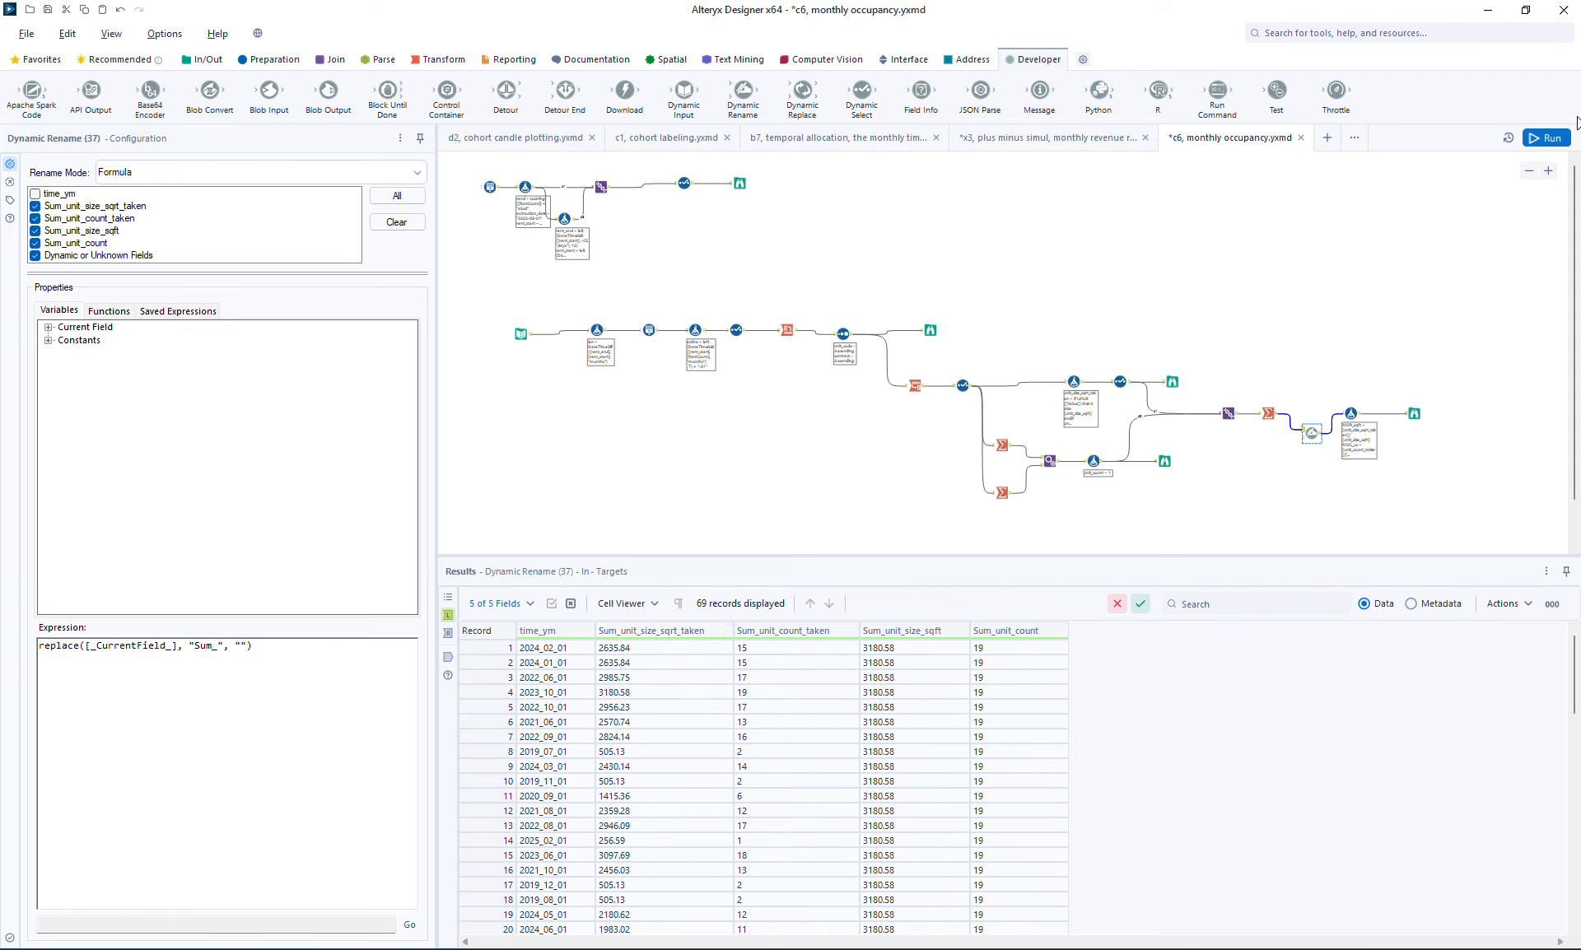
{"action": "left_click", "coordinate": [1553, 138]}
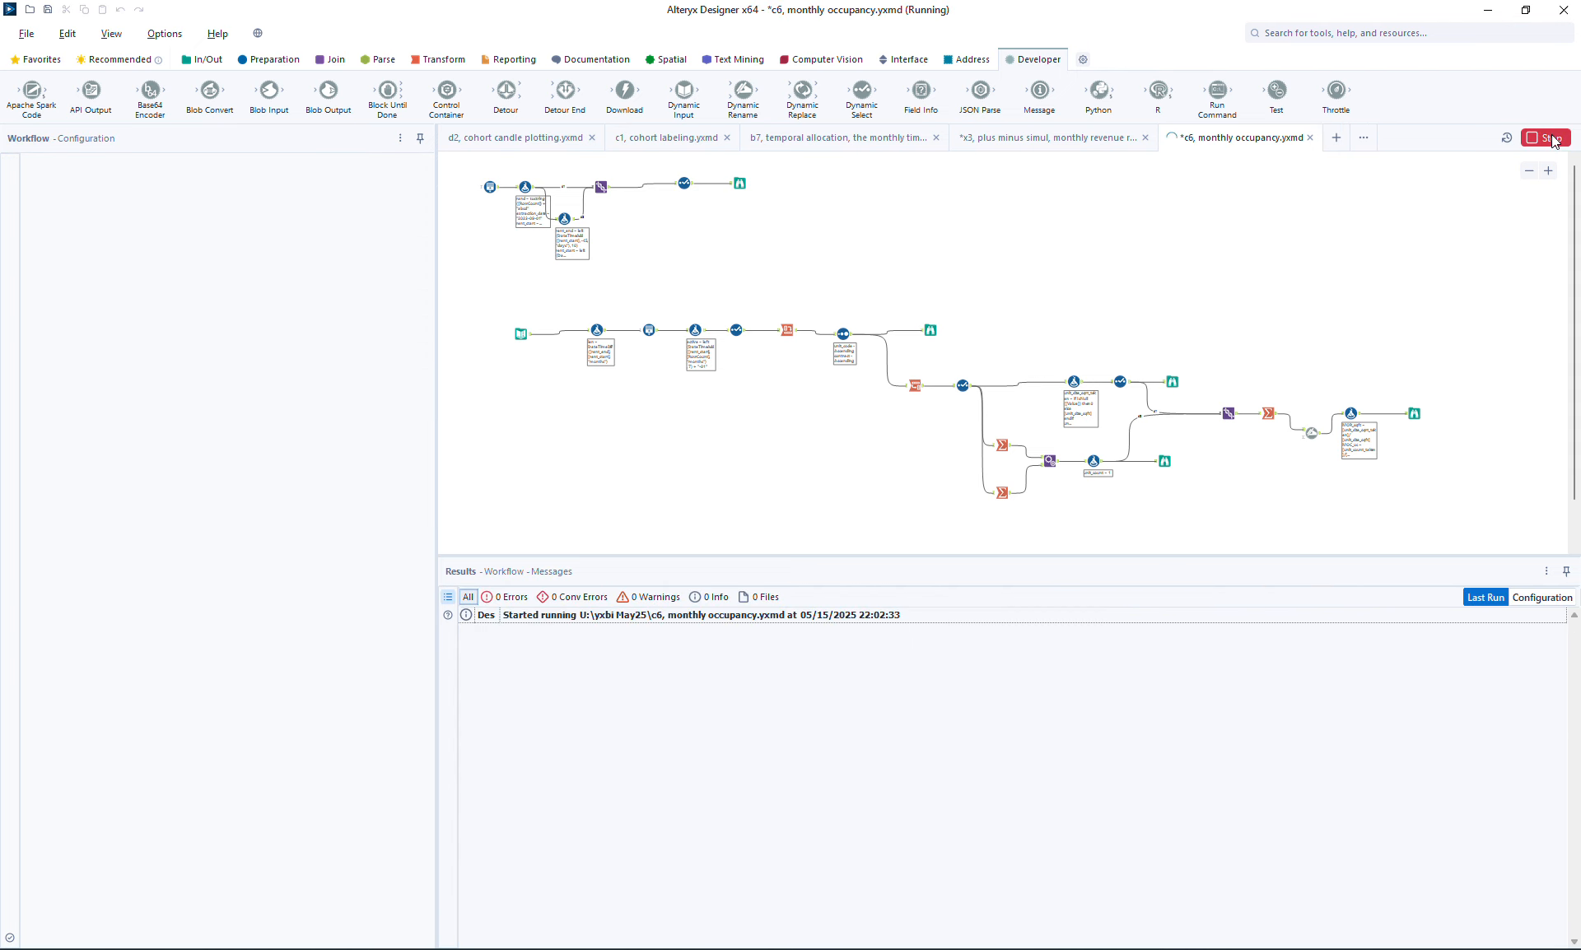
{"action": "left_click", "coordinate": [1413, 414]}
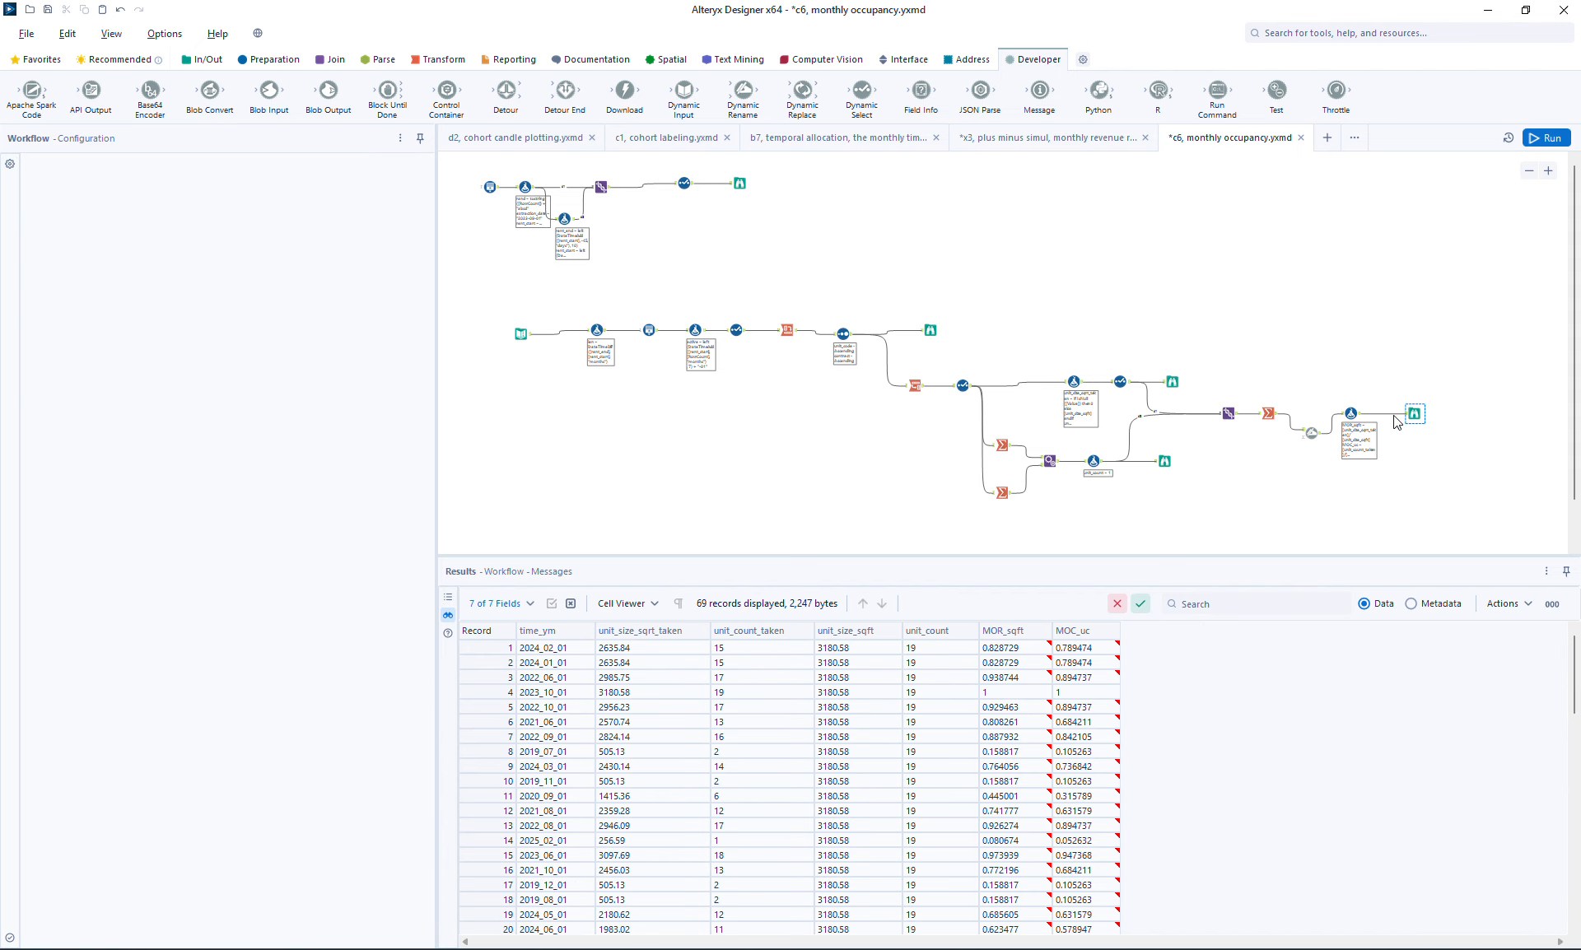
Save the workflow and open the contract-by-month data in the Browse tool after the Sort
{"action": "left_click", "coordinate": [1258, 258]}
{"action": "key", "text": "ctrl+s"}
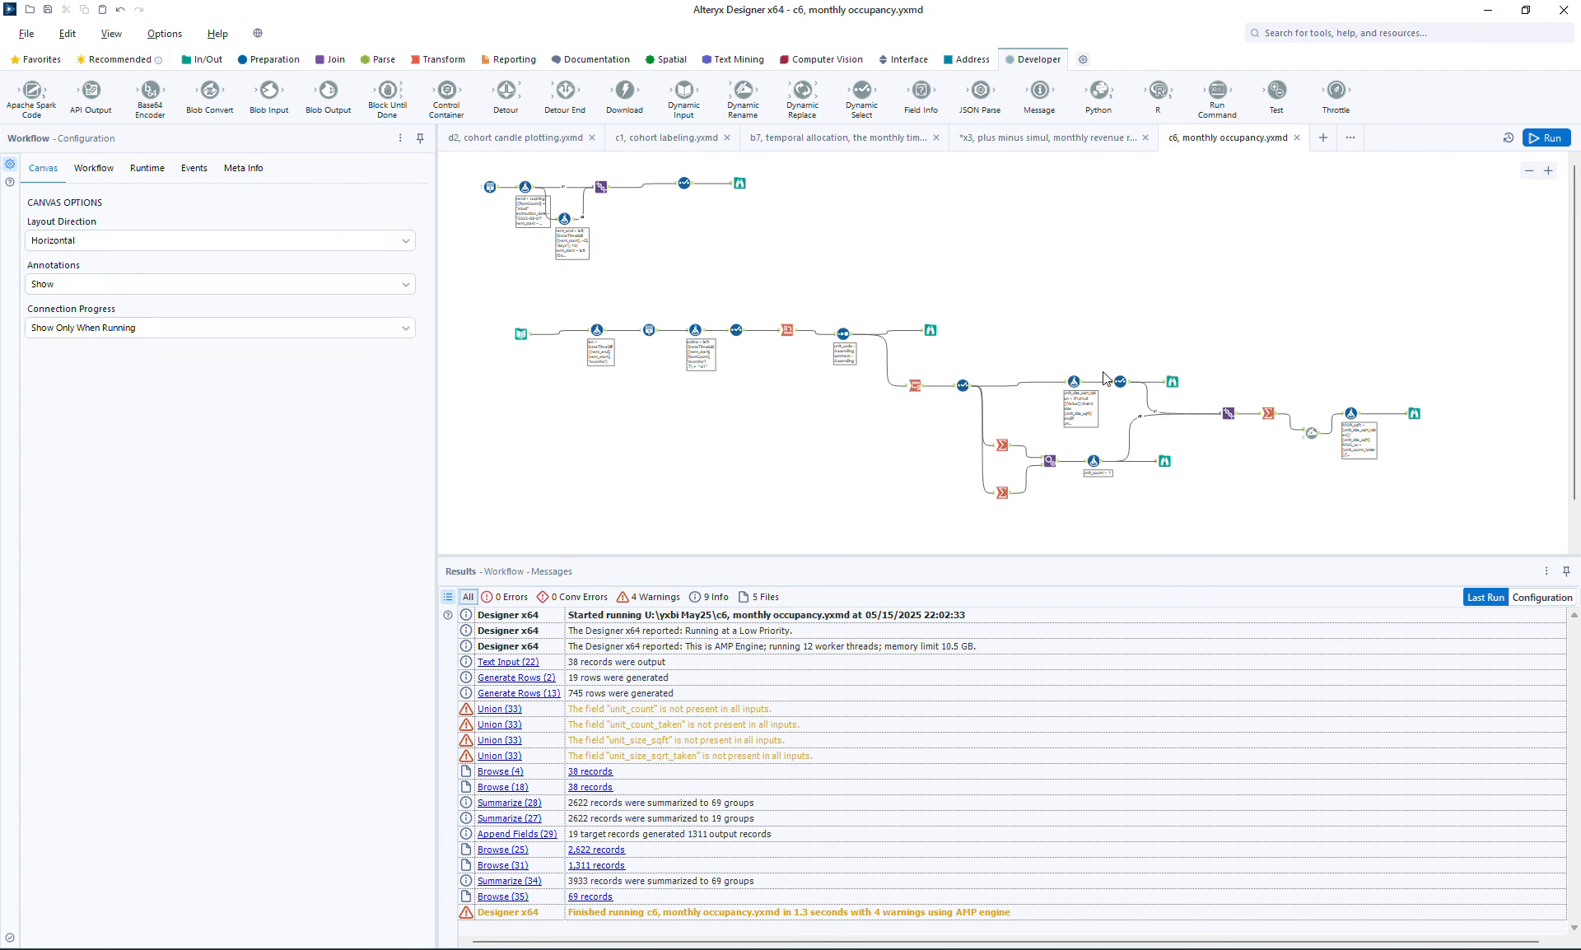
{"action": "left_click", "coordinate": [931, 331]}
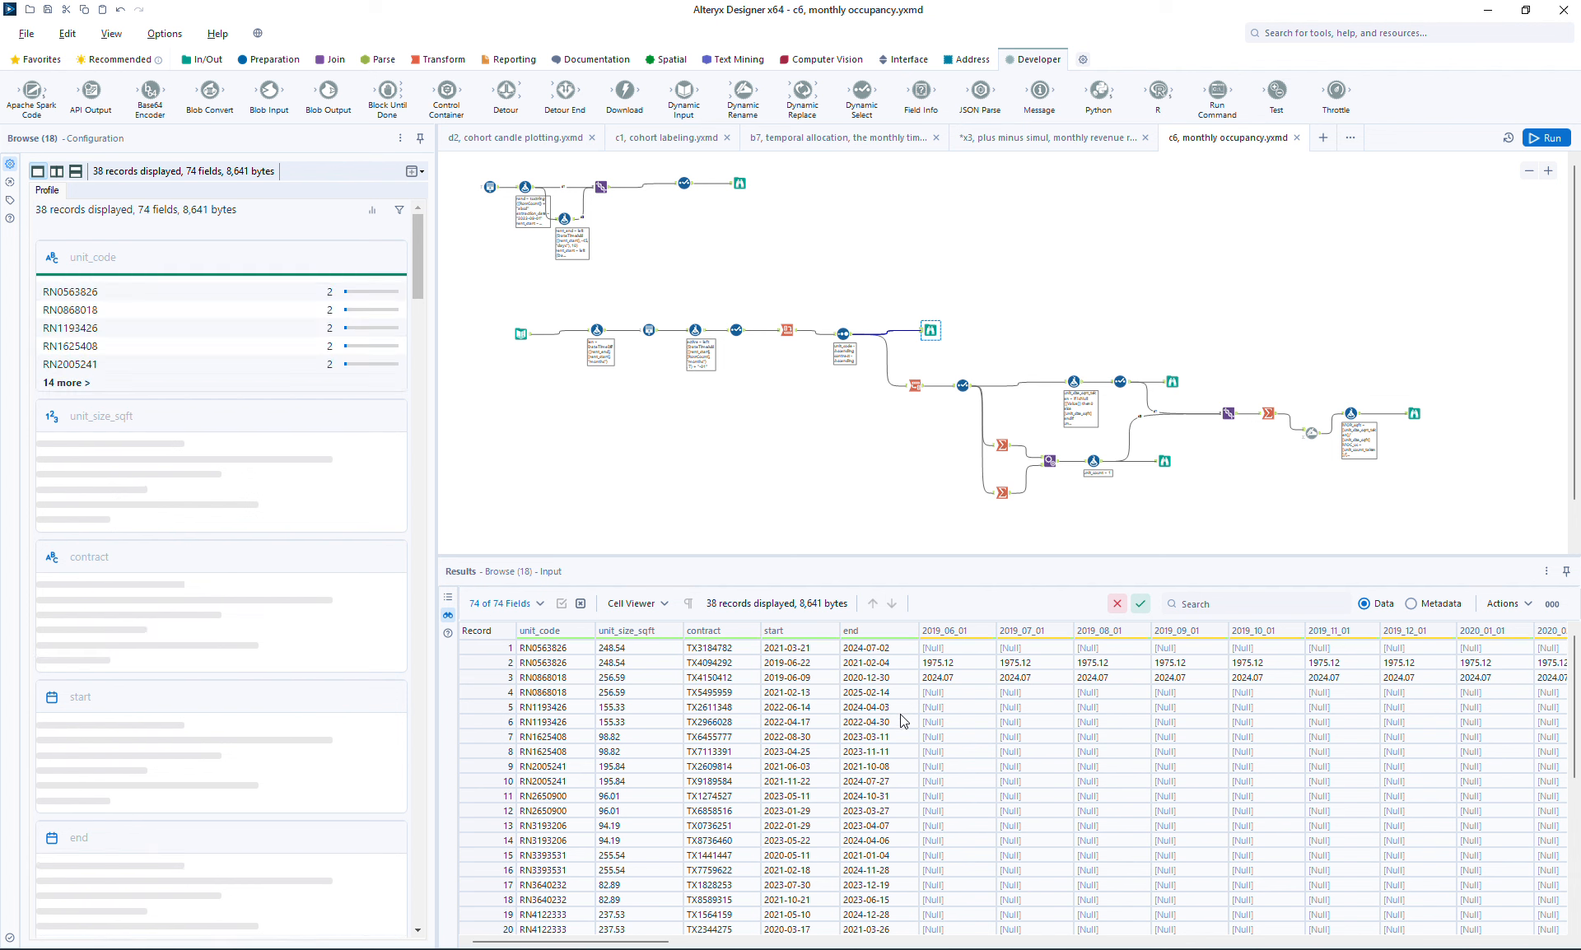